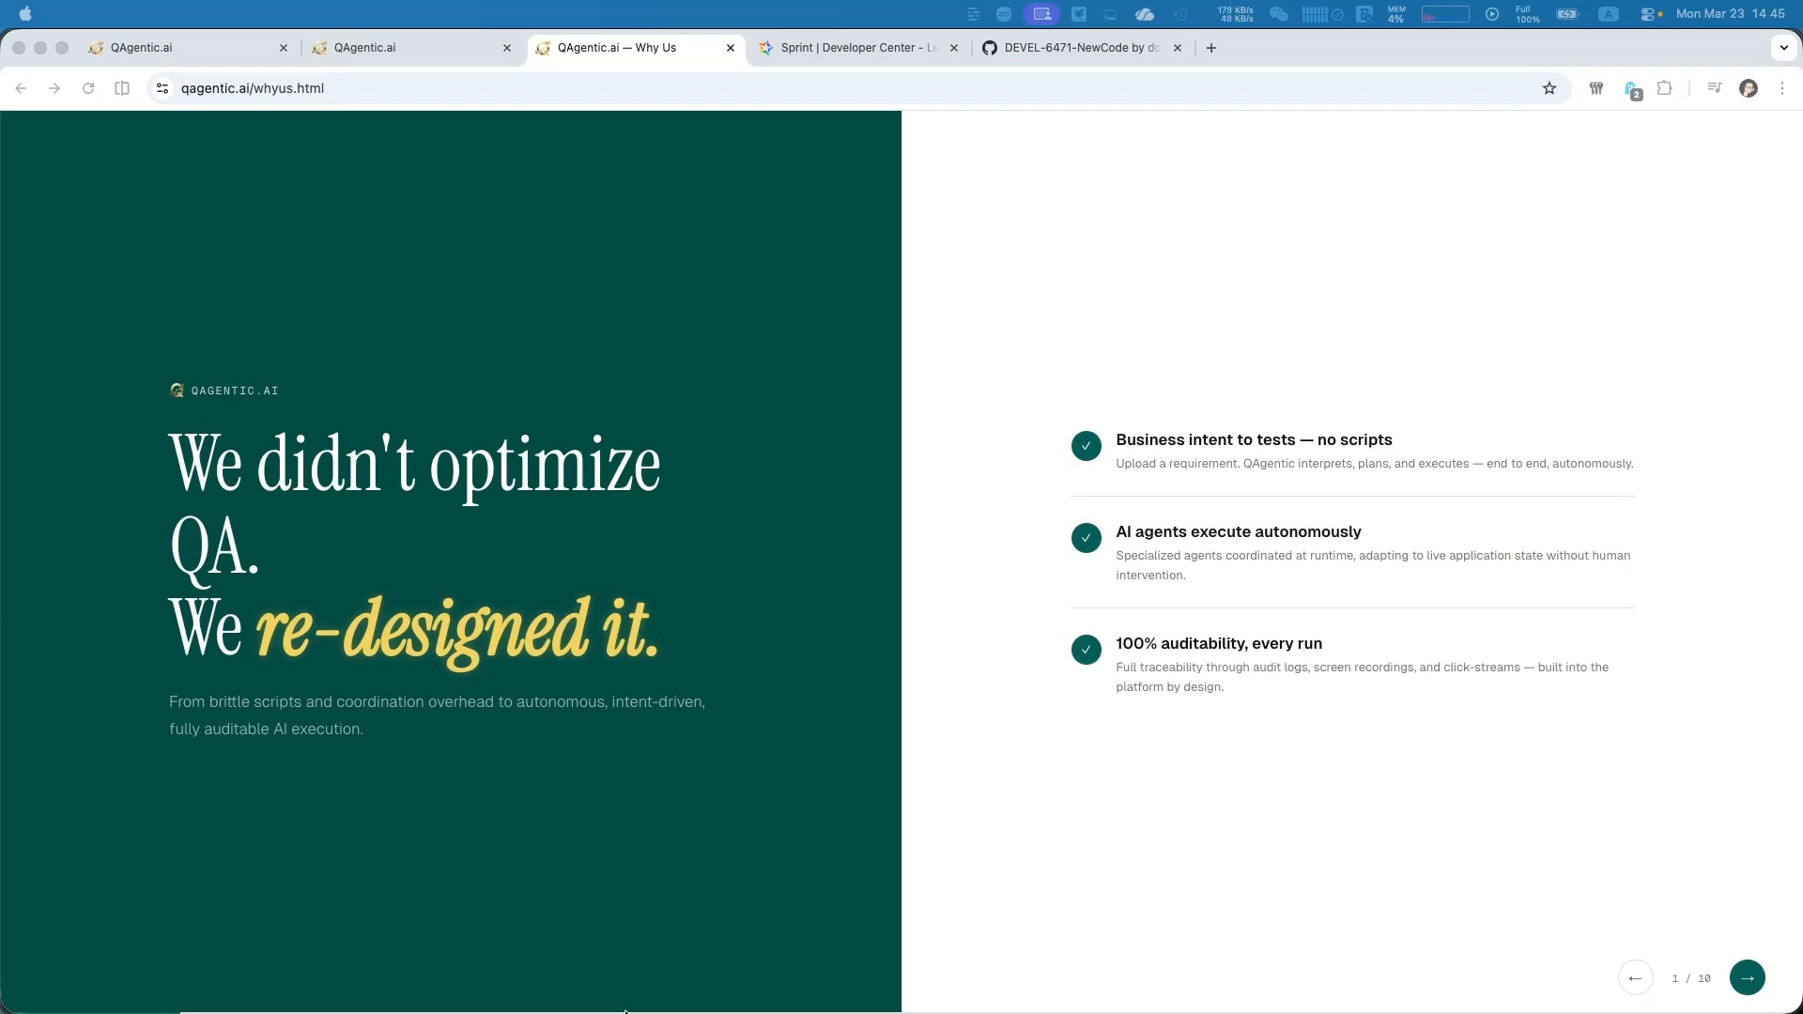
Open the test cases of the SFDC_Demo project in QAgentic.ai
{"action": "left_click", "coordinate": [1178, 652]}
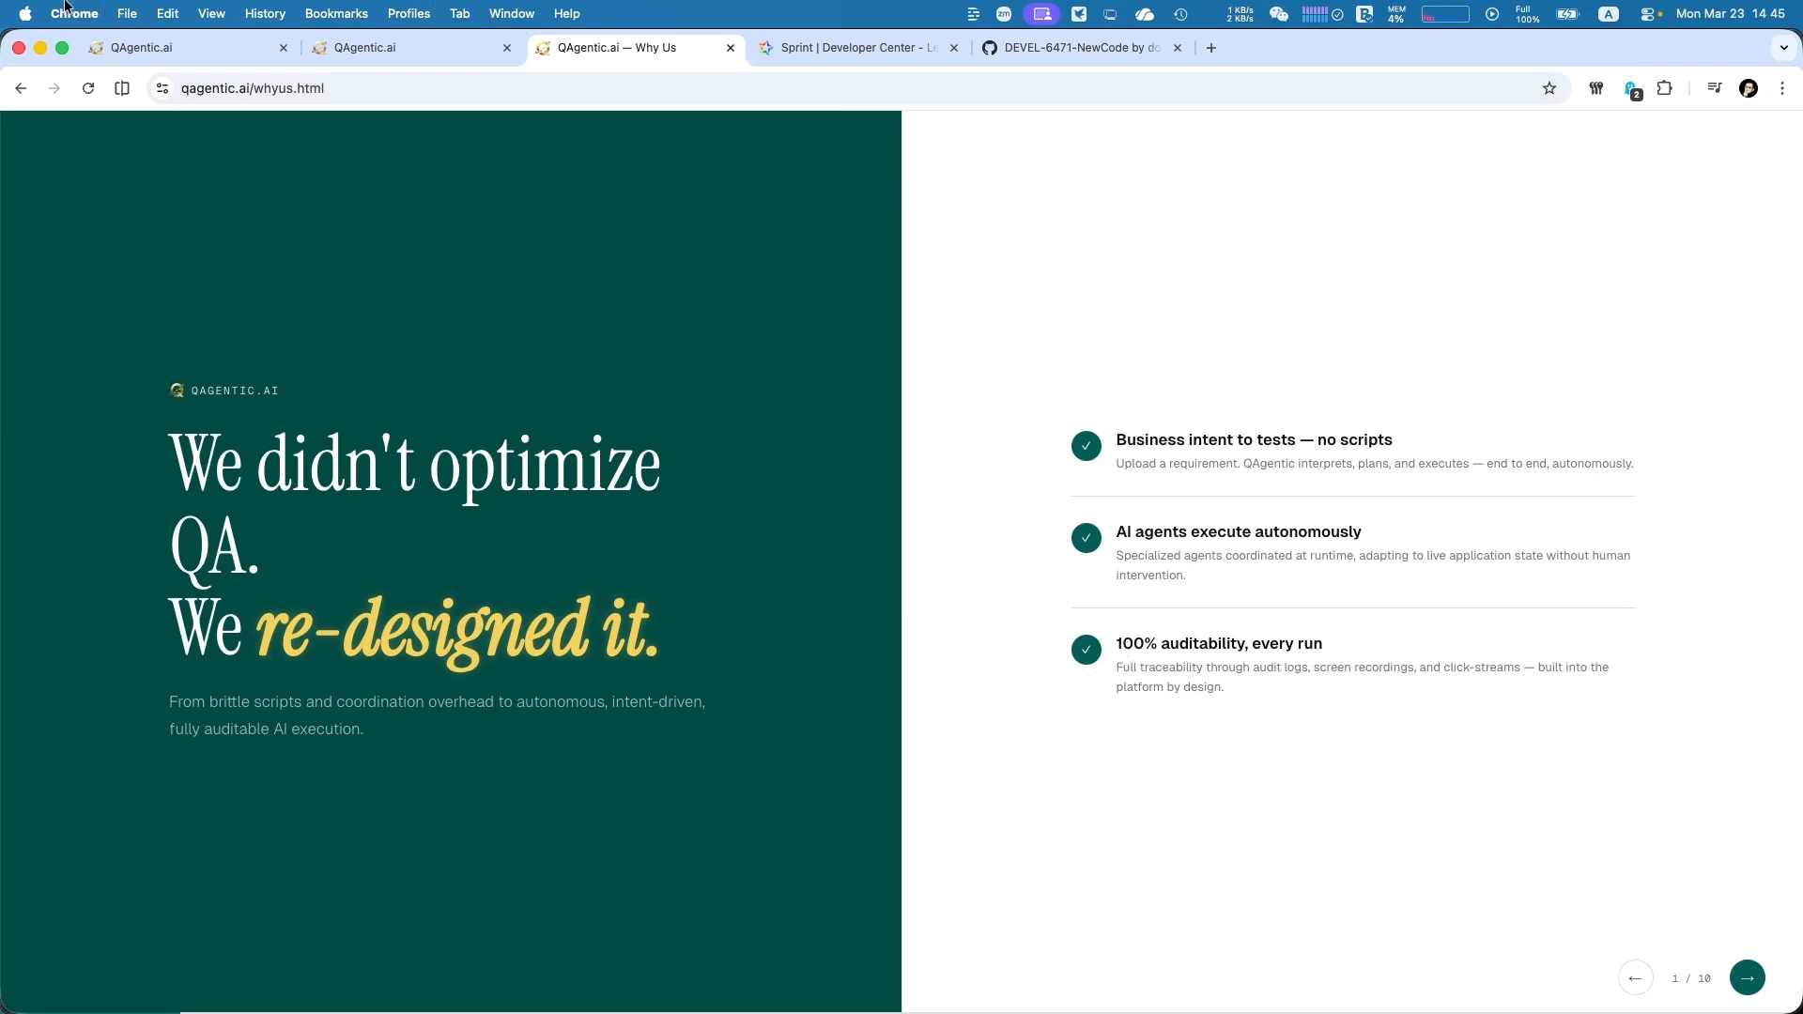
{"action": "left_click", "coordinate": [365, 46]}
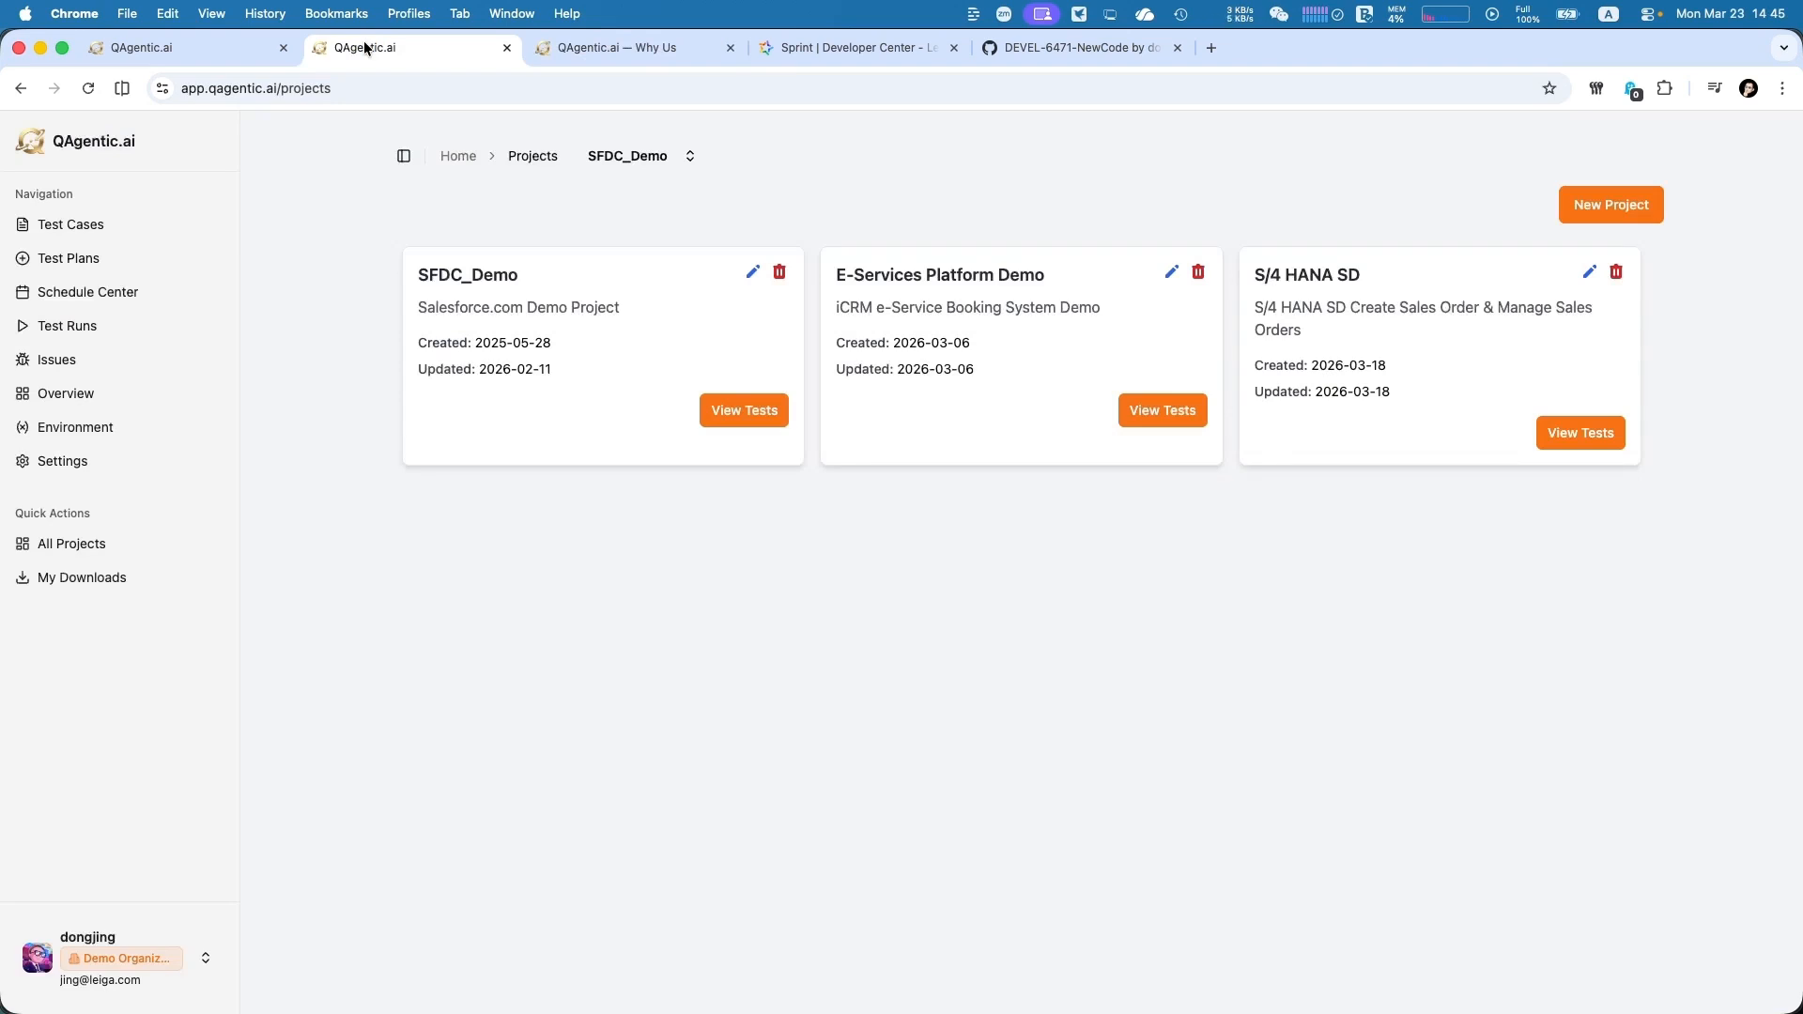
{"action": "left_click", "coordinate": [750, 420]}
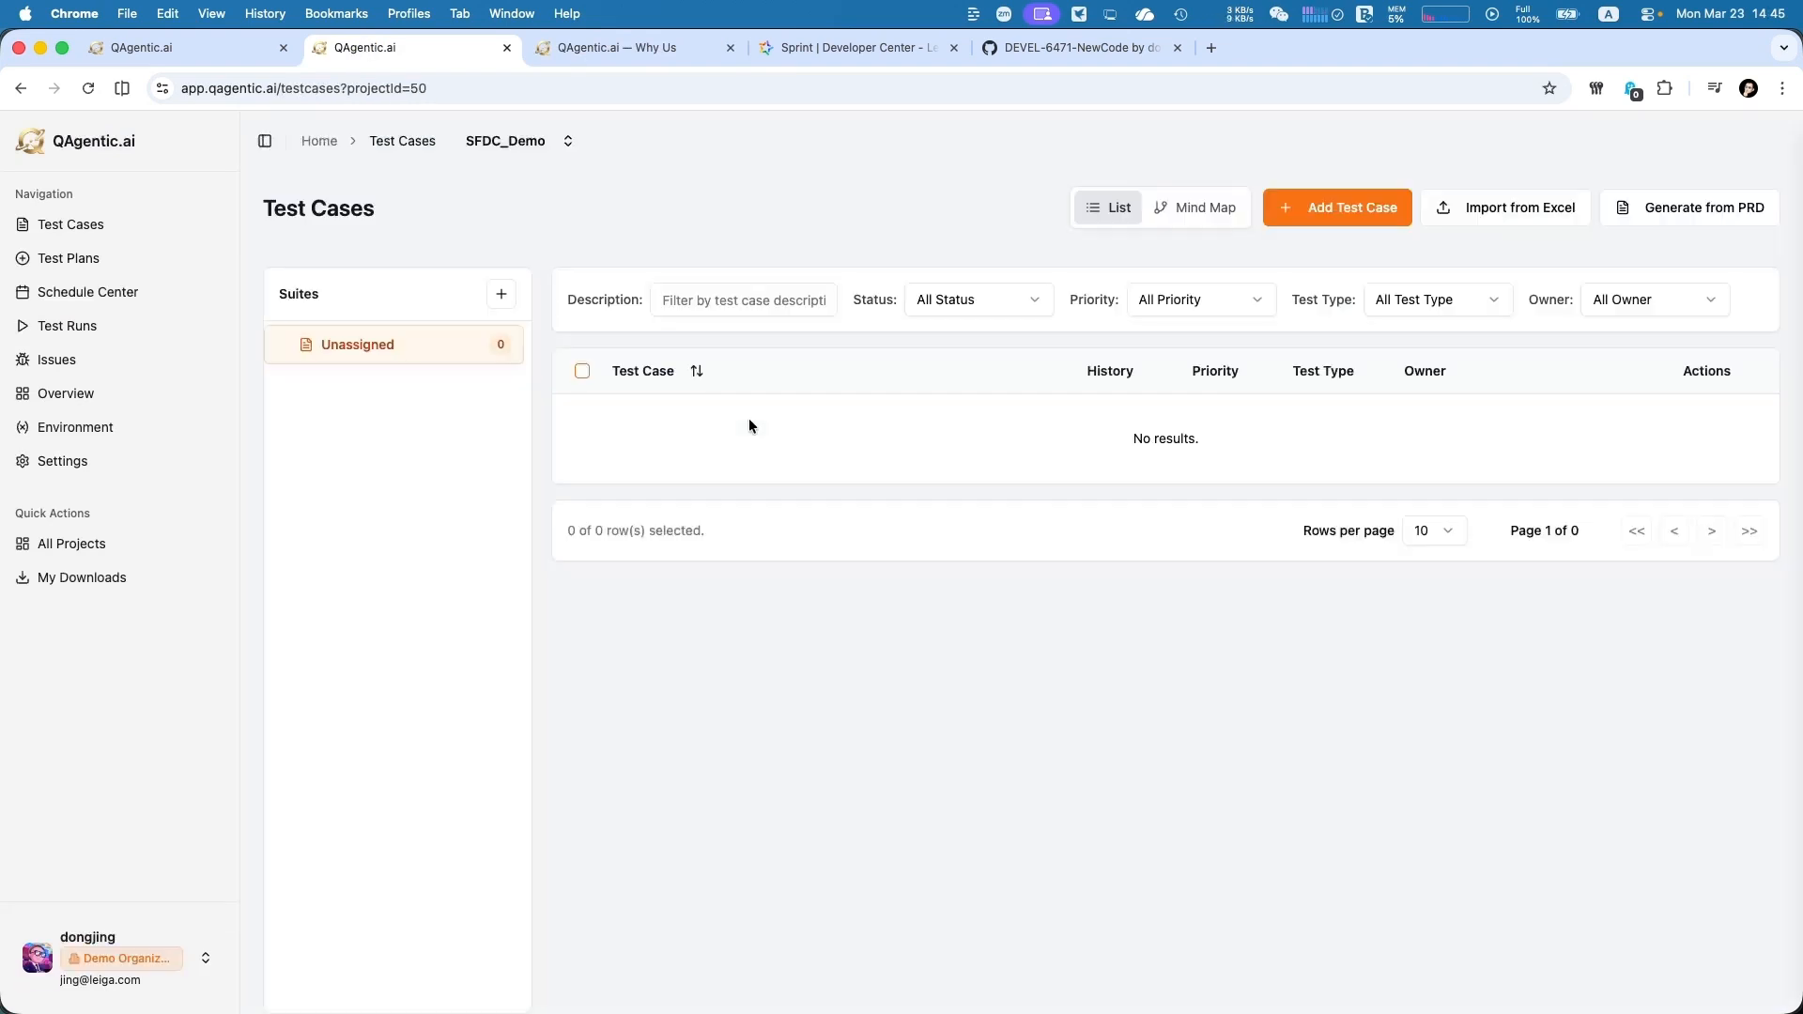
{"action": "left_click", "coordinate": [1341, 204]}
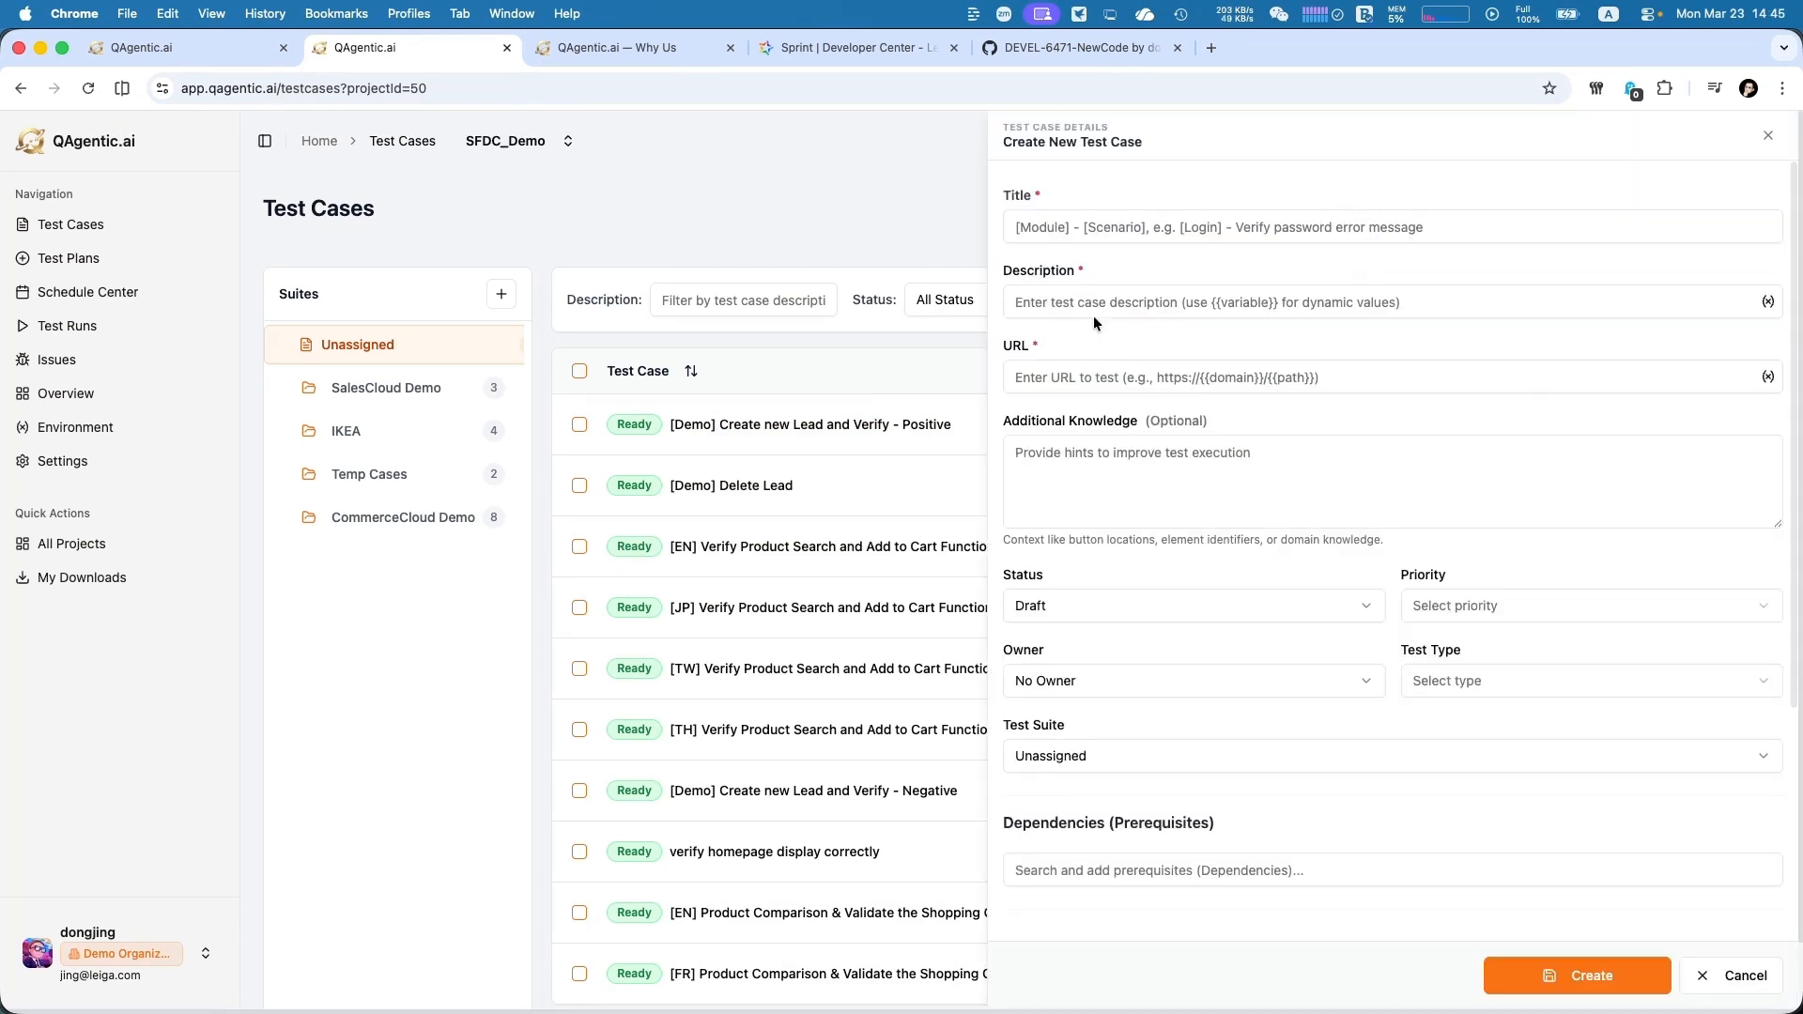
{"action": "left_click", "coordinate": [1168, 227]}
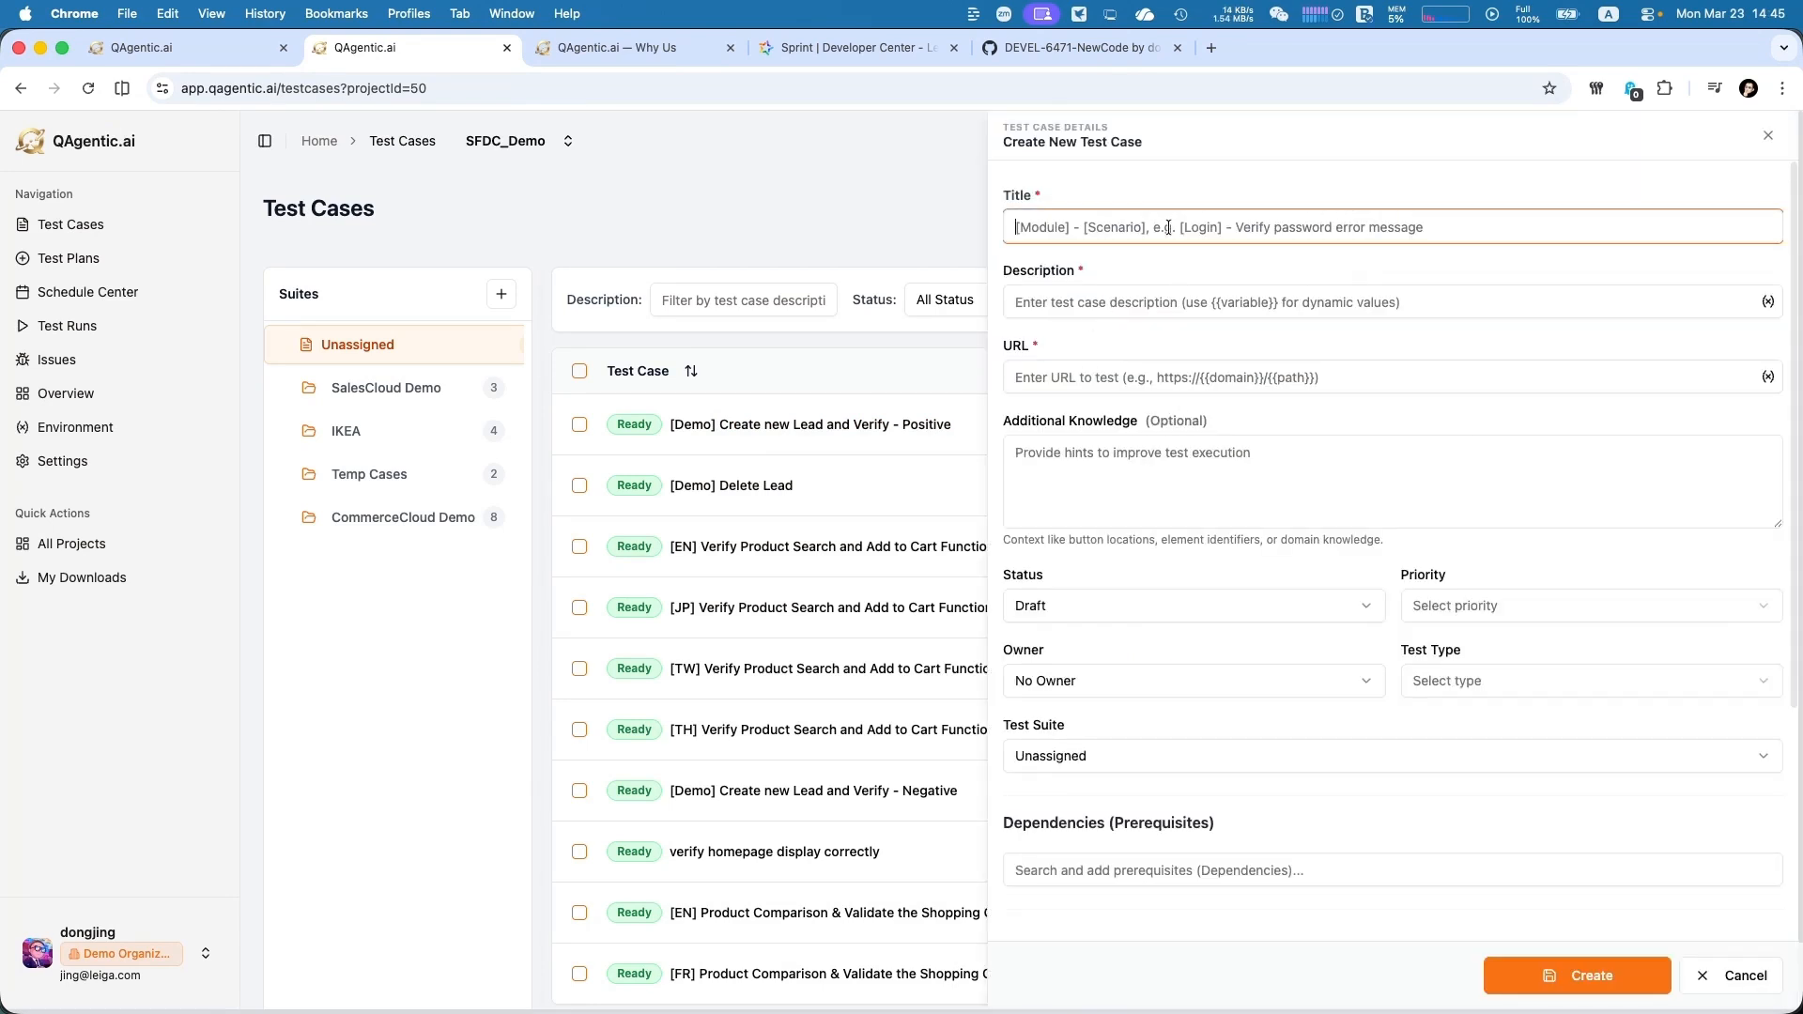
{"action": "type", "text": "Lead"}
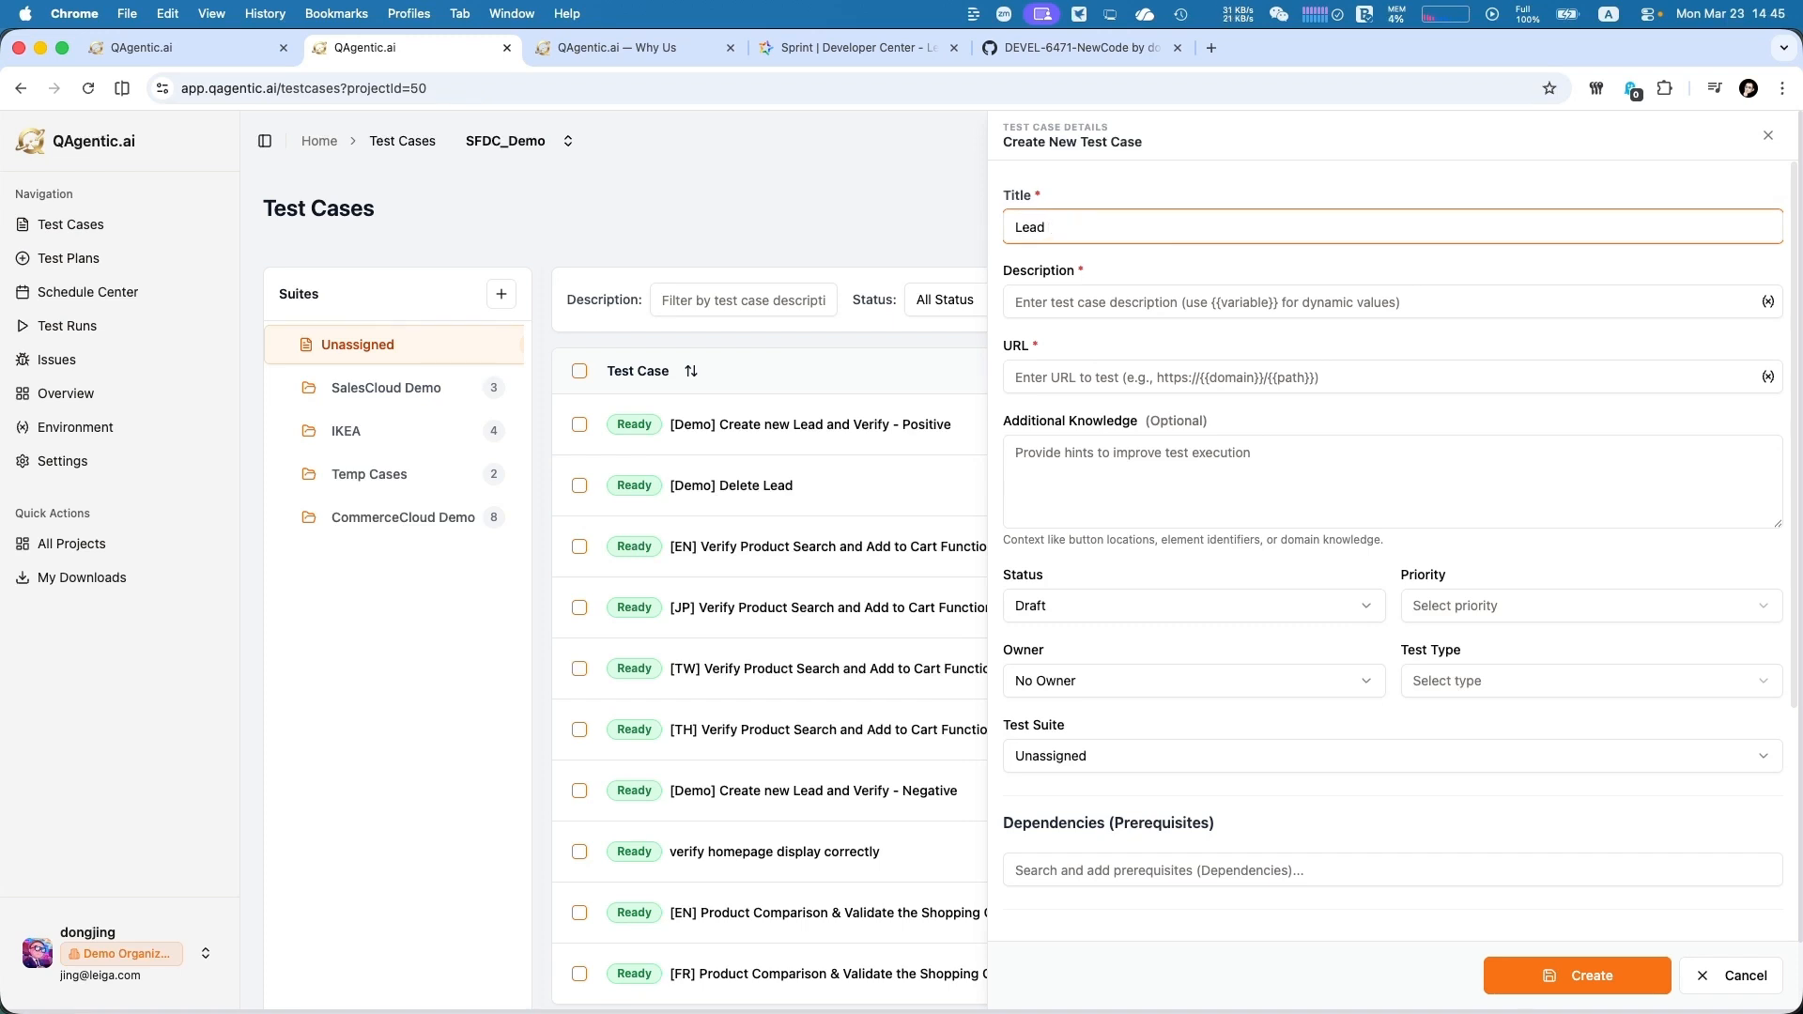
{"action": "type", "text": " Lead"}
{"action": "key", "text": "Tab"}
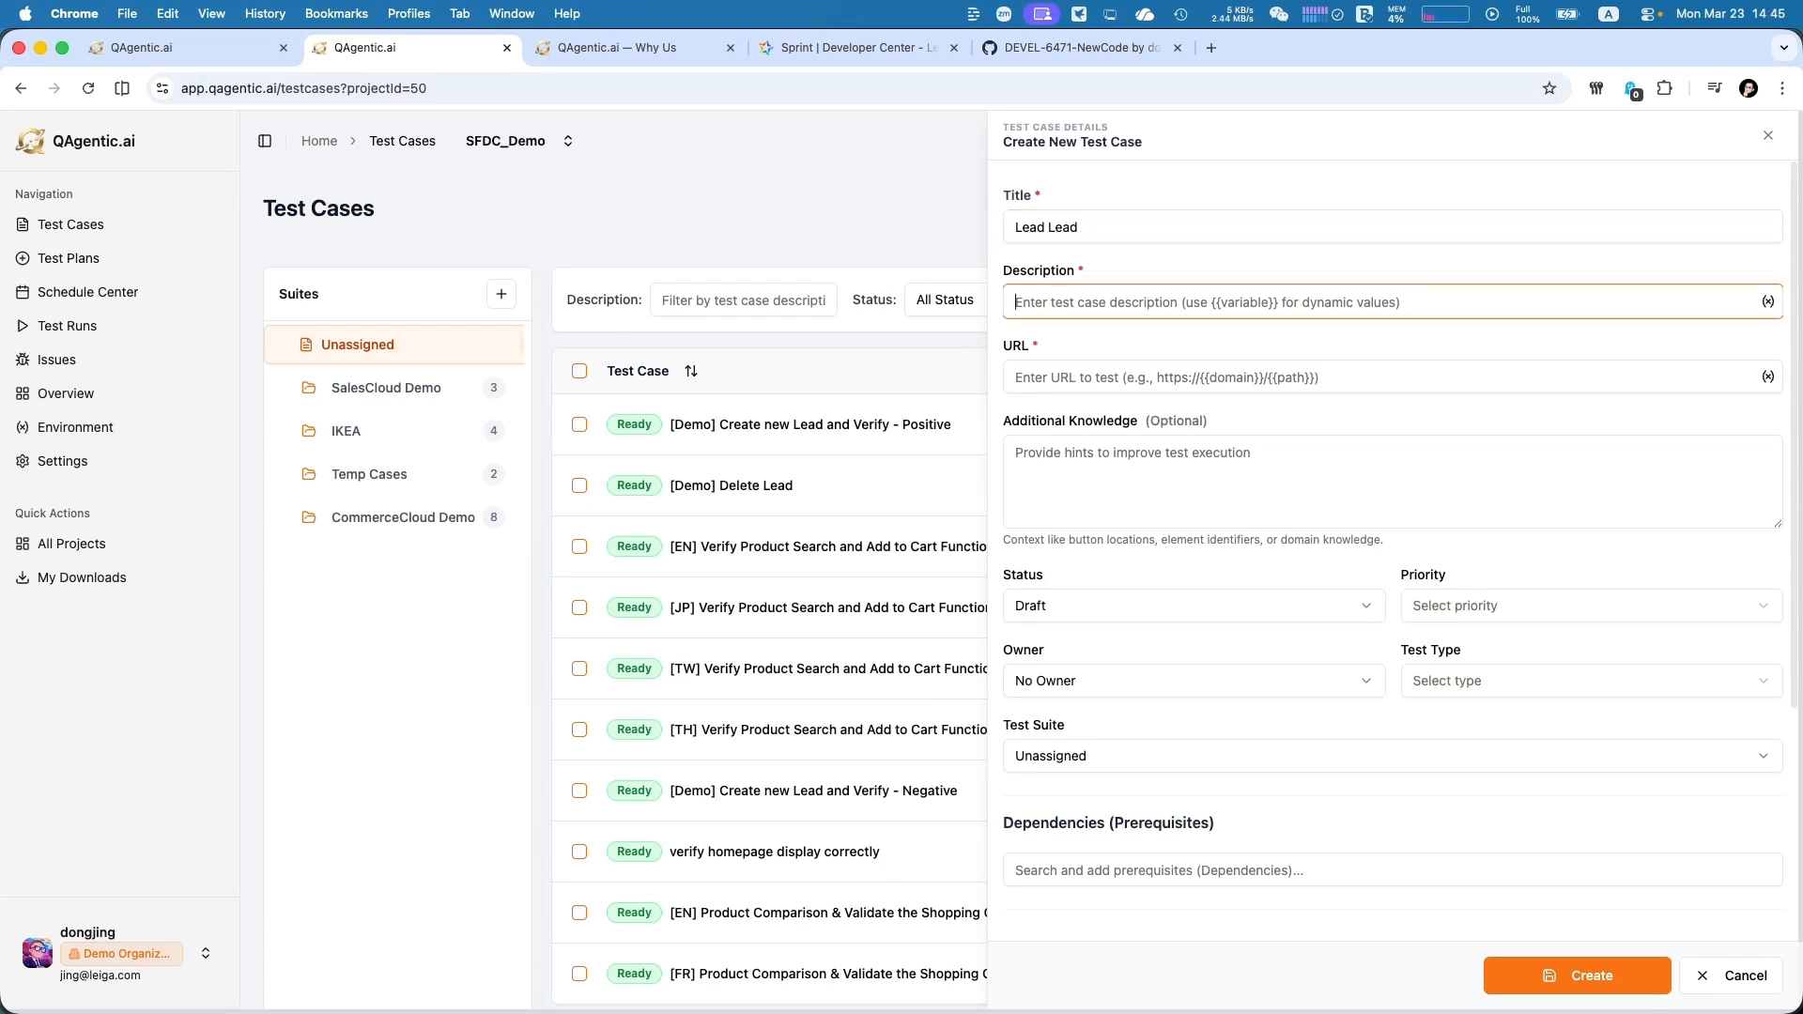
{"action": "key", "text": "shift+Tab"}
{"action": "key", "text": "super+c"}
{"action": "key", "text": "Tab"}
{"action": "key", "text": "super+v"}
{"action": "key", "text": "Tab"}
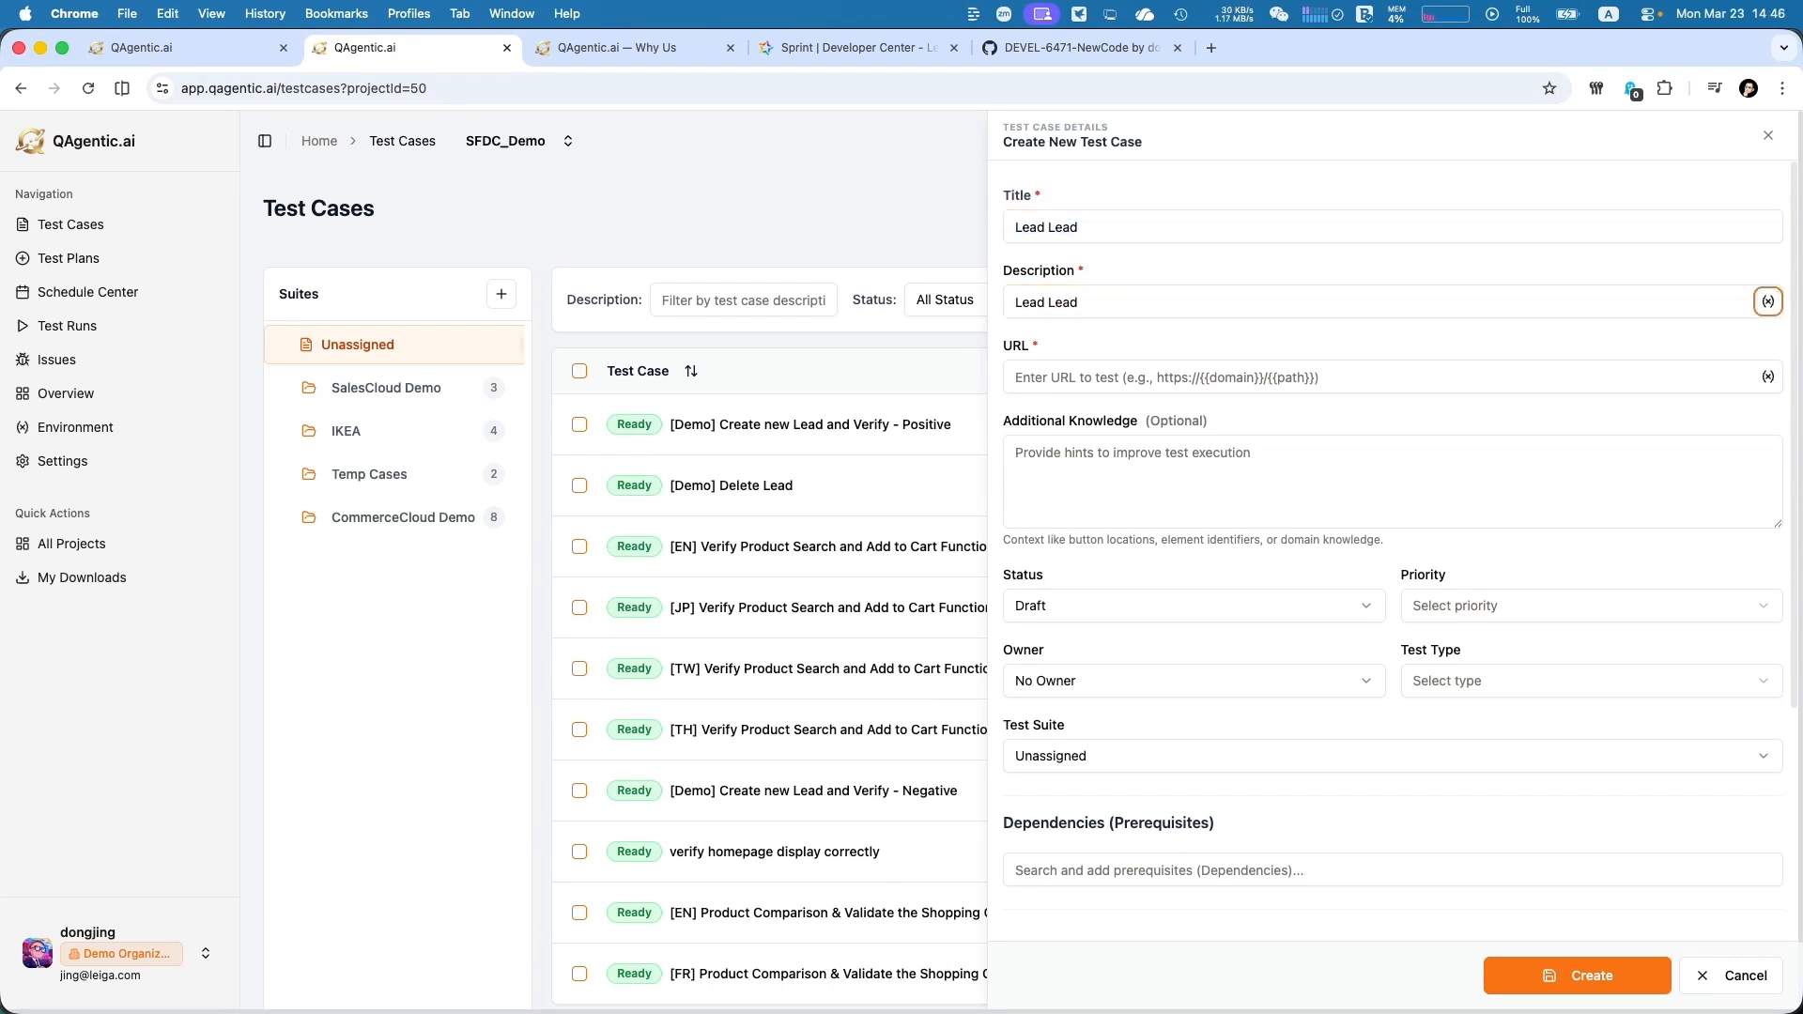
{"action": "key", "text": "Tab"}
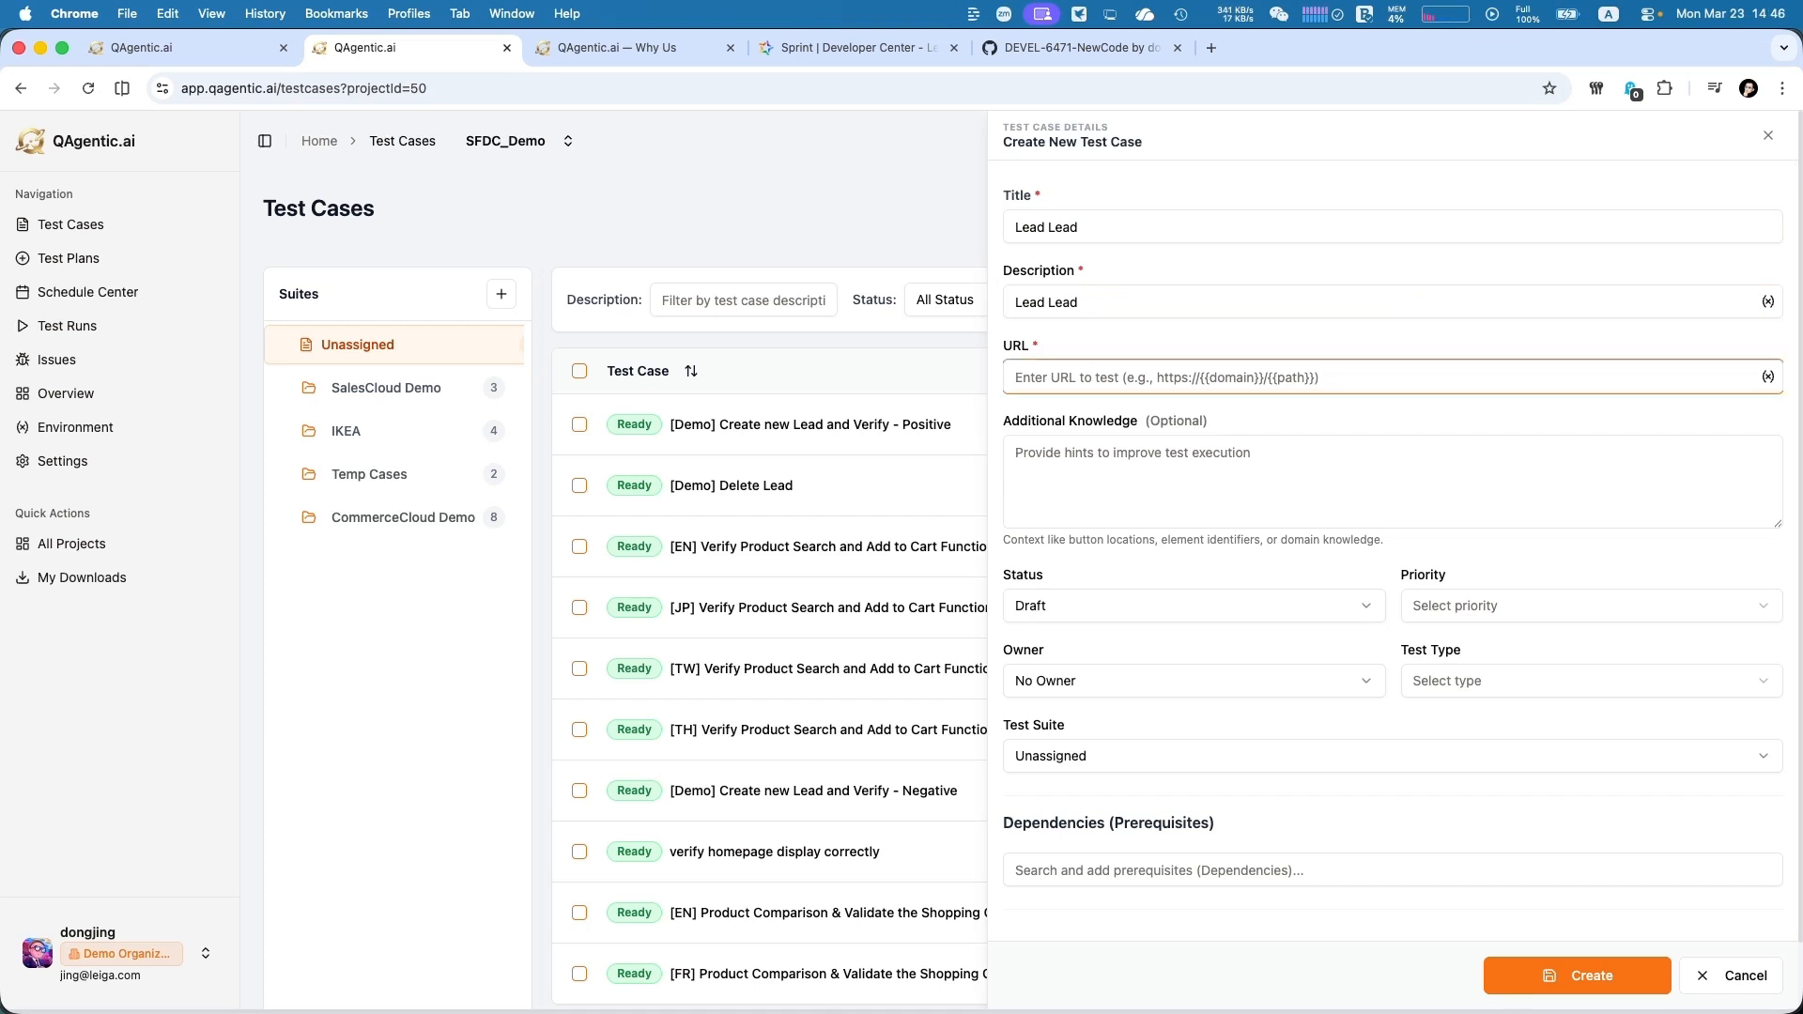
{"action": "key", "text": "super+Tab"}
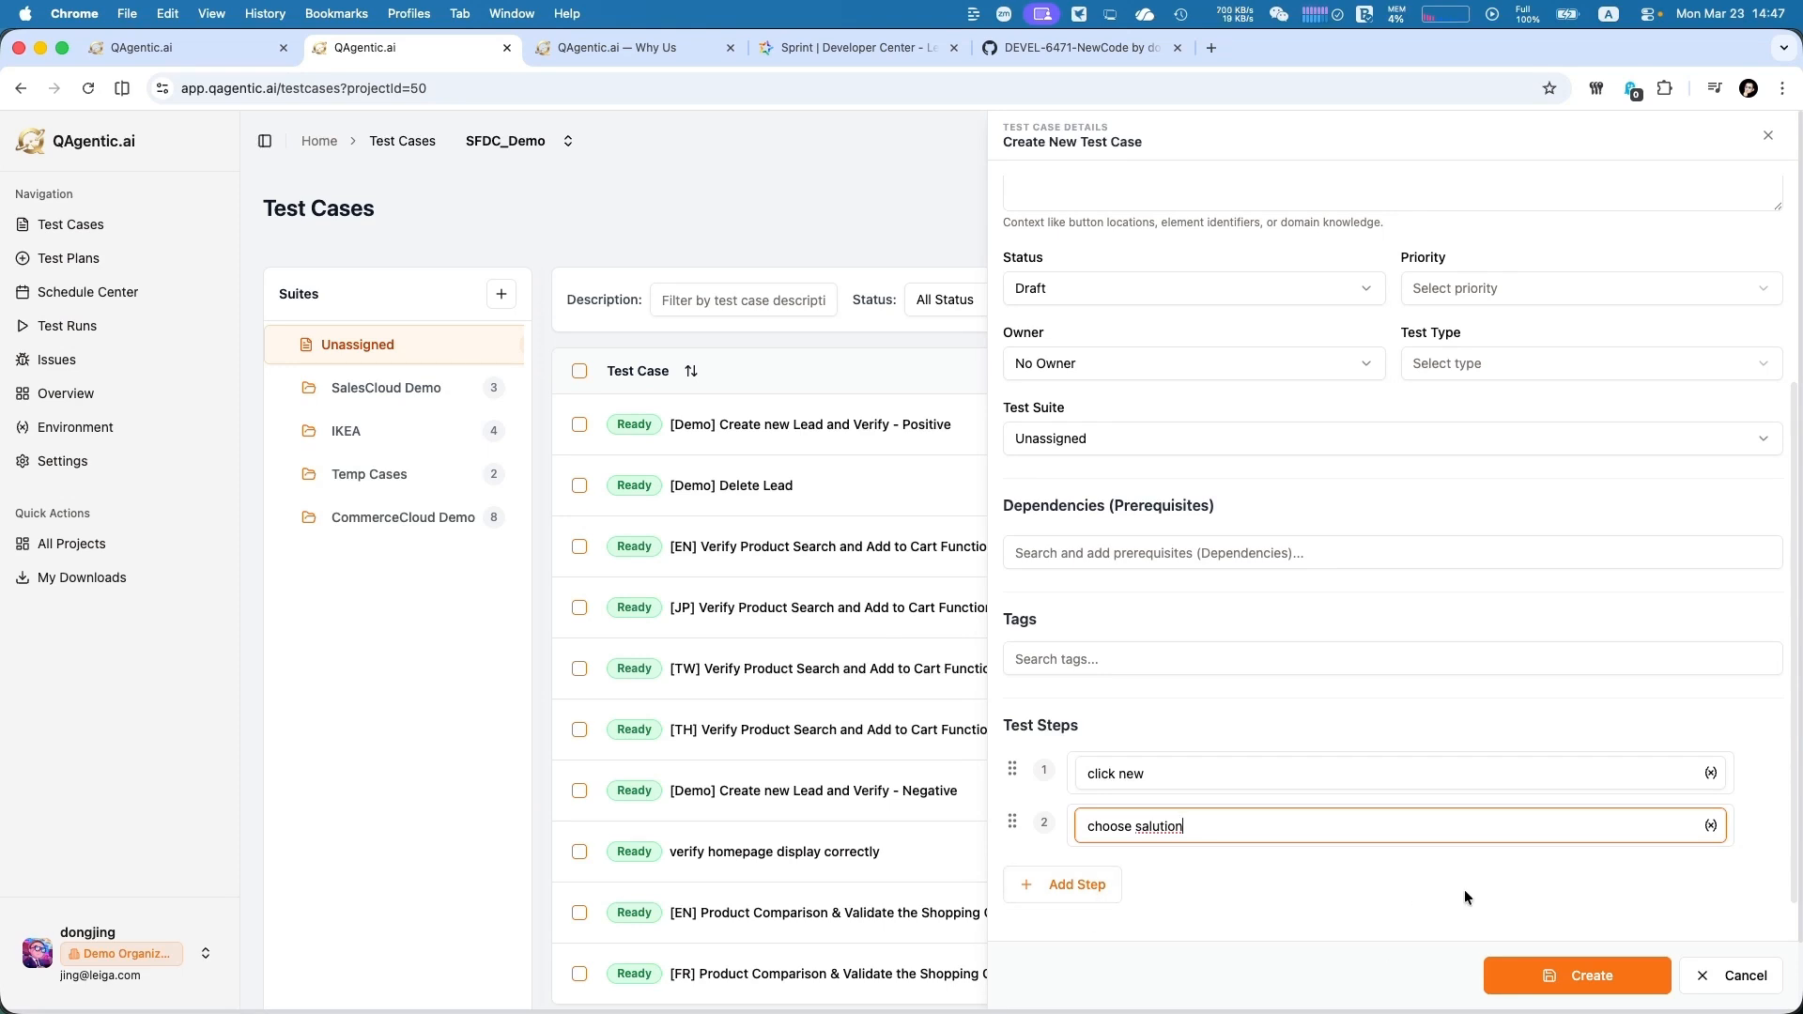
{"action": "key", "text": "Return"}
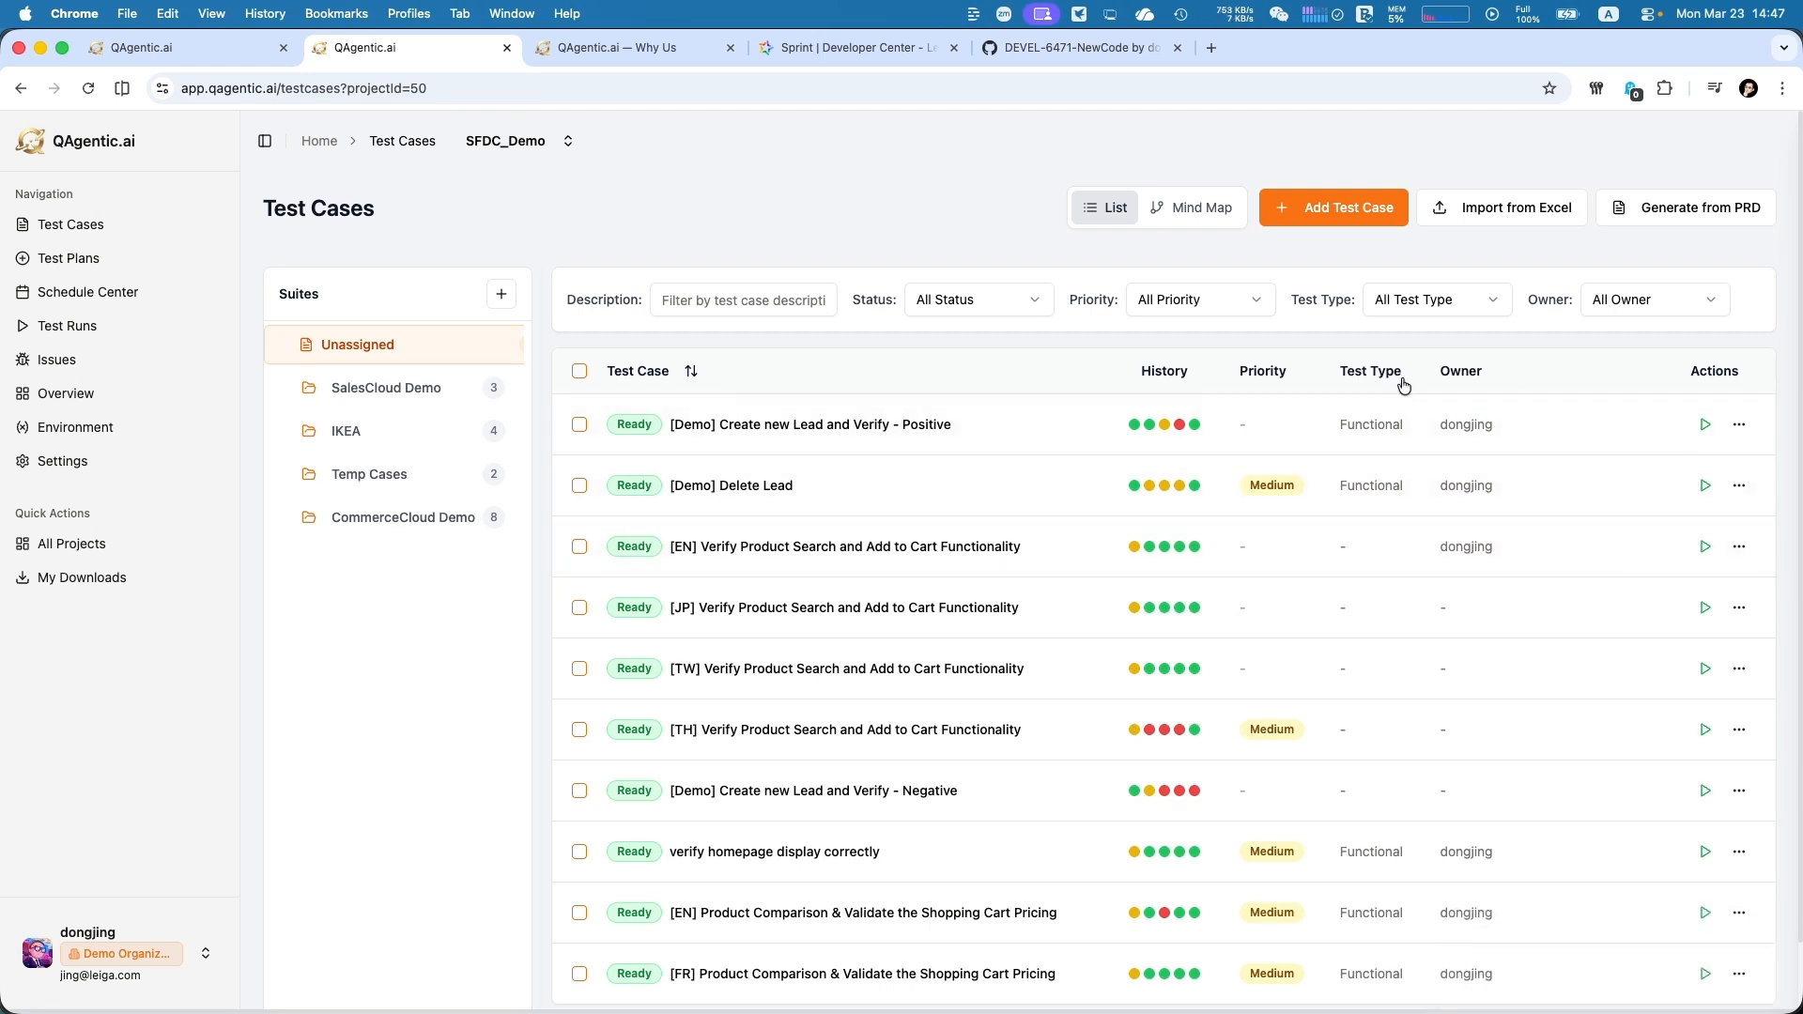
Switch to the Word document 0_Salesforce_Lead_Creation_Requirements_v1.1 and examine its product flow chart, user personas and user stories
{"action": "key", "text": "super+Tab"}
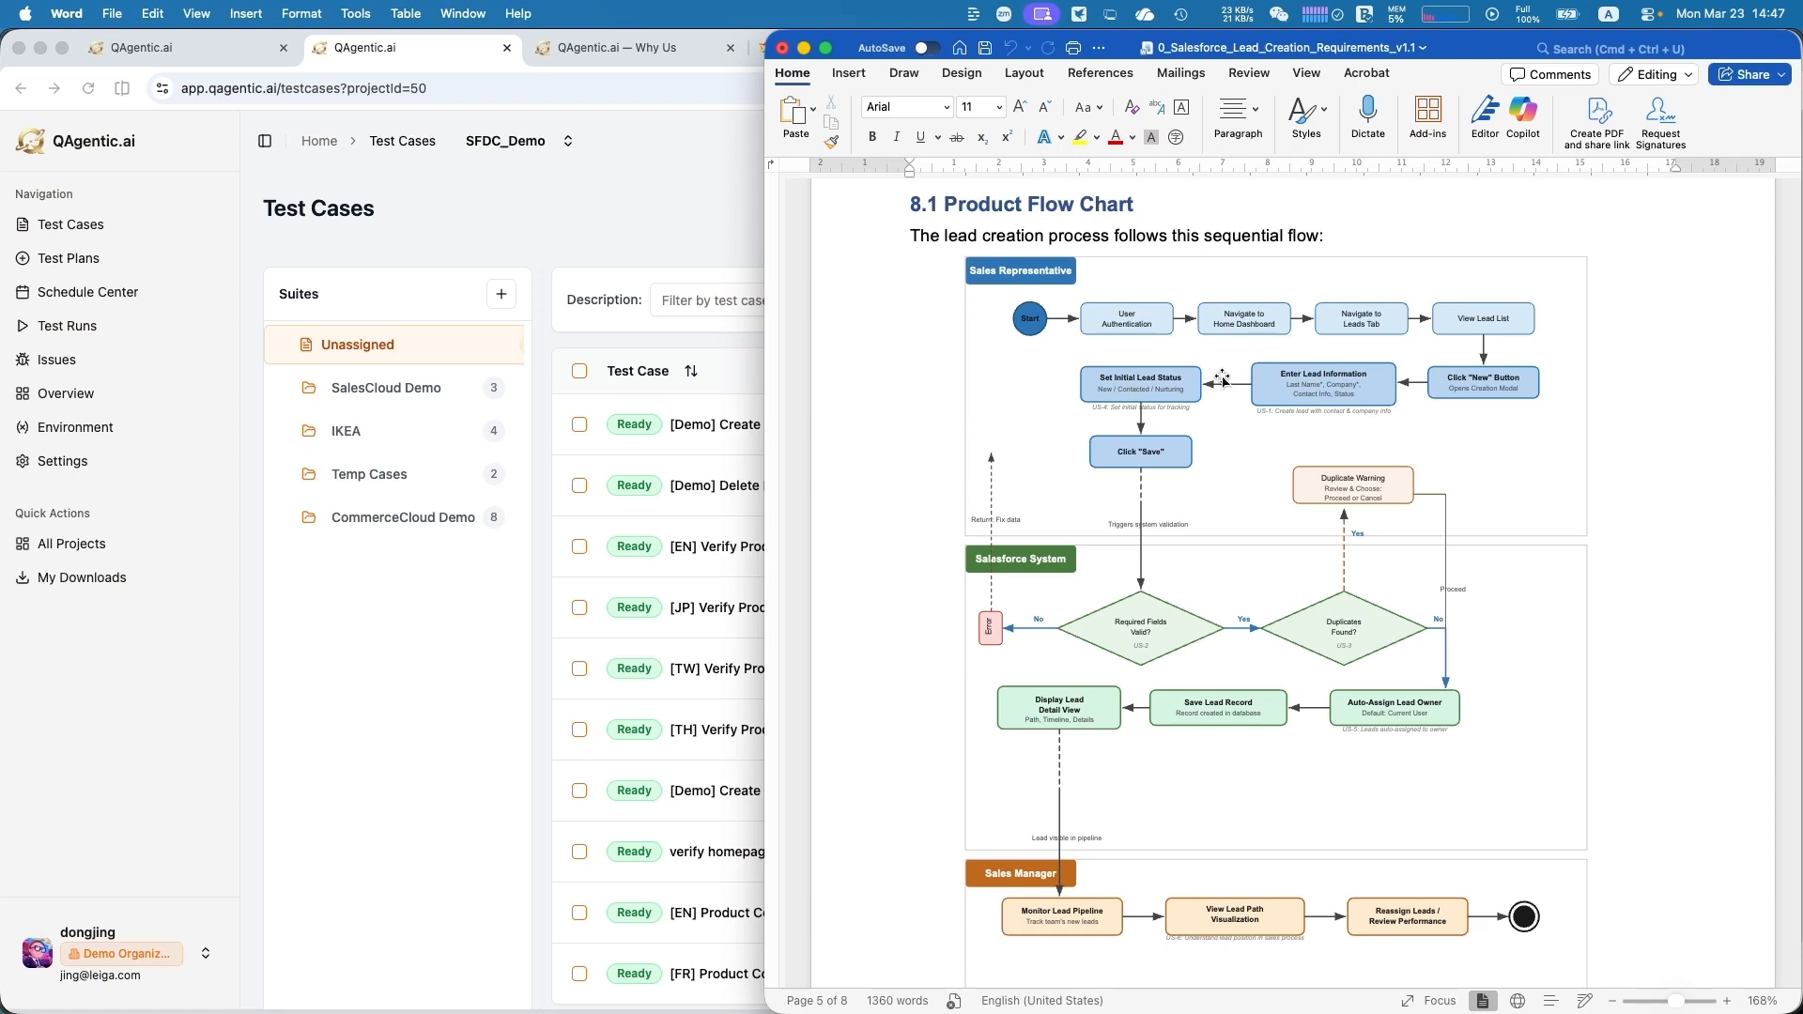
{"action": "scroll", "coordinate": [1221, 378], "scroll_direction": "up", "scroll_amount": 2}
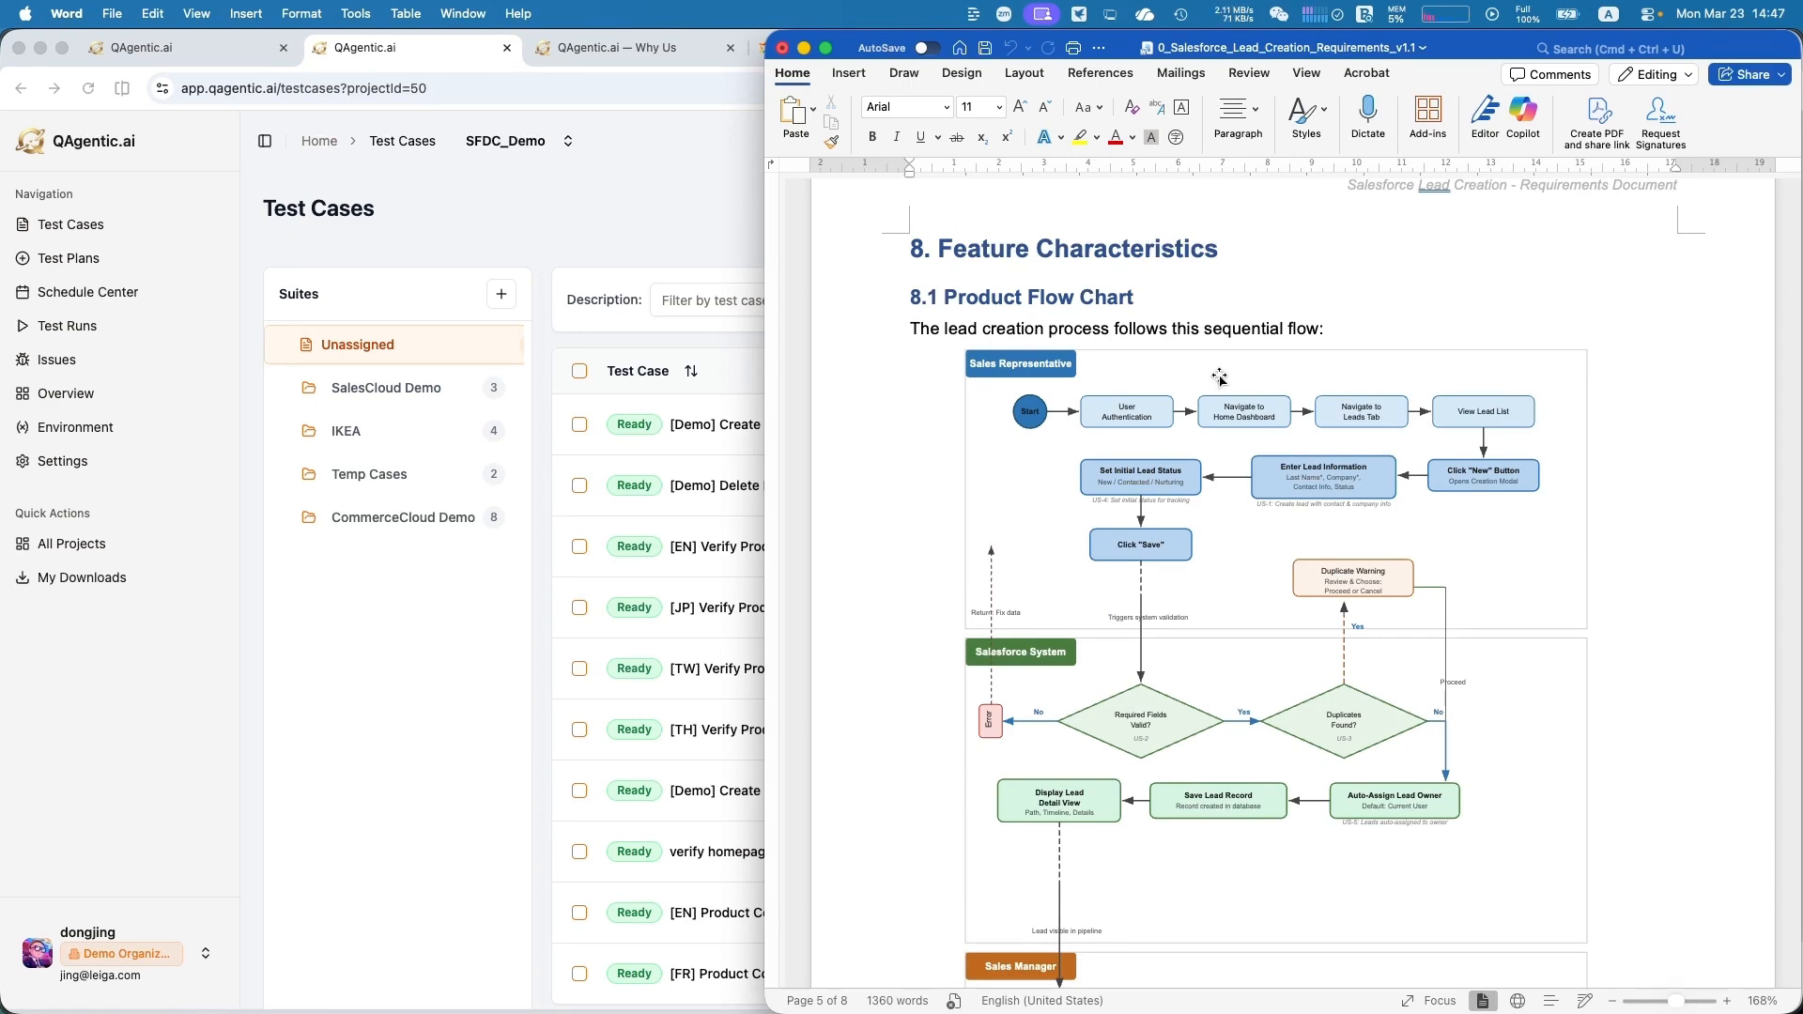
{"action": "scroll", "coordinate": [1219, 378], "scroll_direction": "down", "scroll_amount": 3}
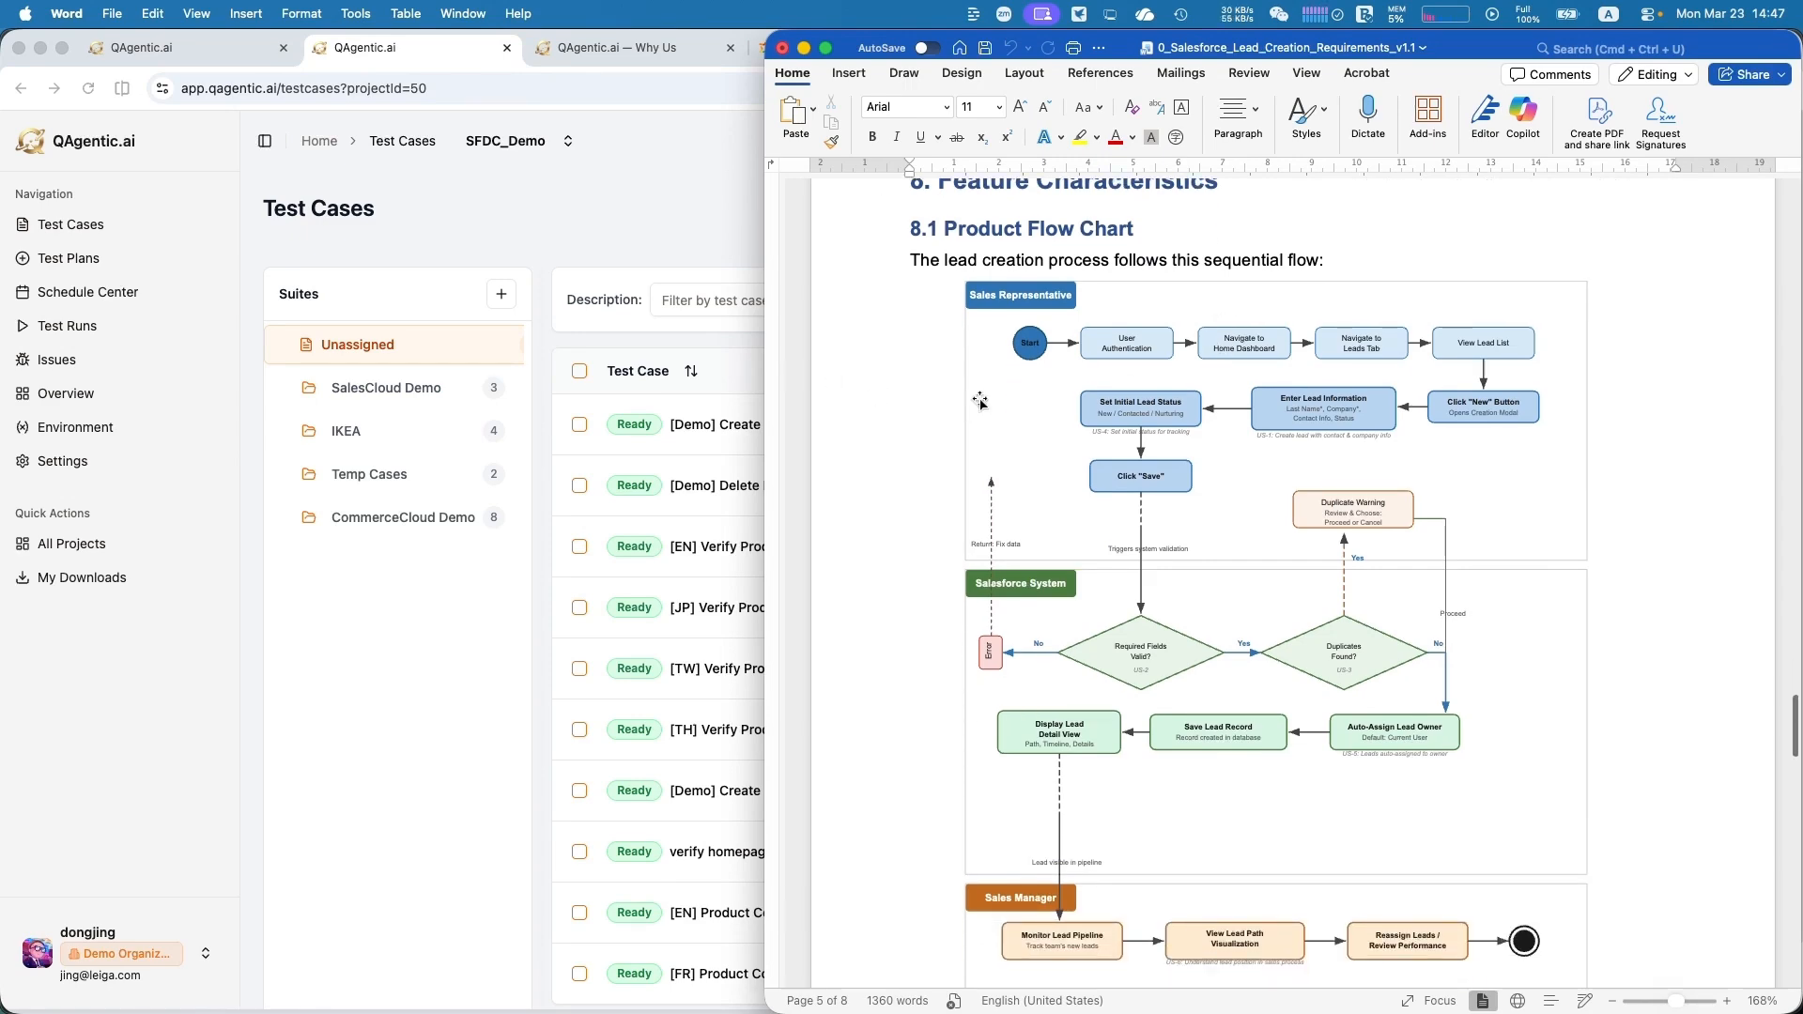
{"action": "scroll", "coordinate": [989, 399], "scroll_direction": "down", "scroll_amount": 1}
{"action": "scroll", "coordinate": [988, 400], "scroll_direction": "up", "scroll_amount": 4}
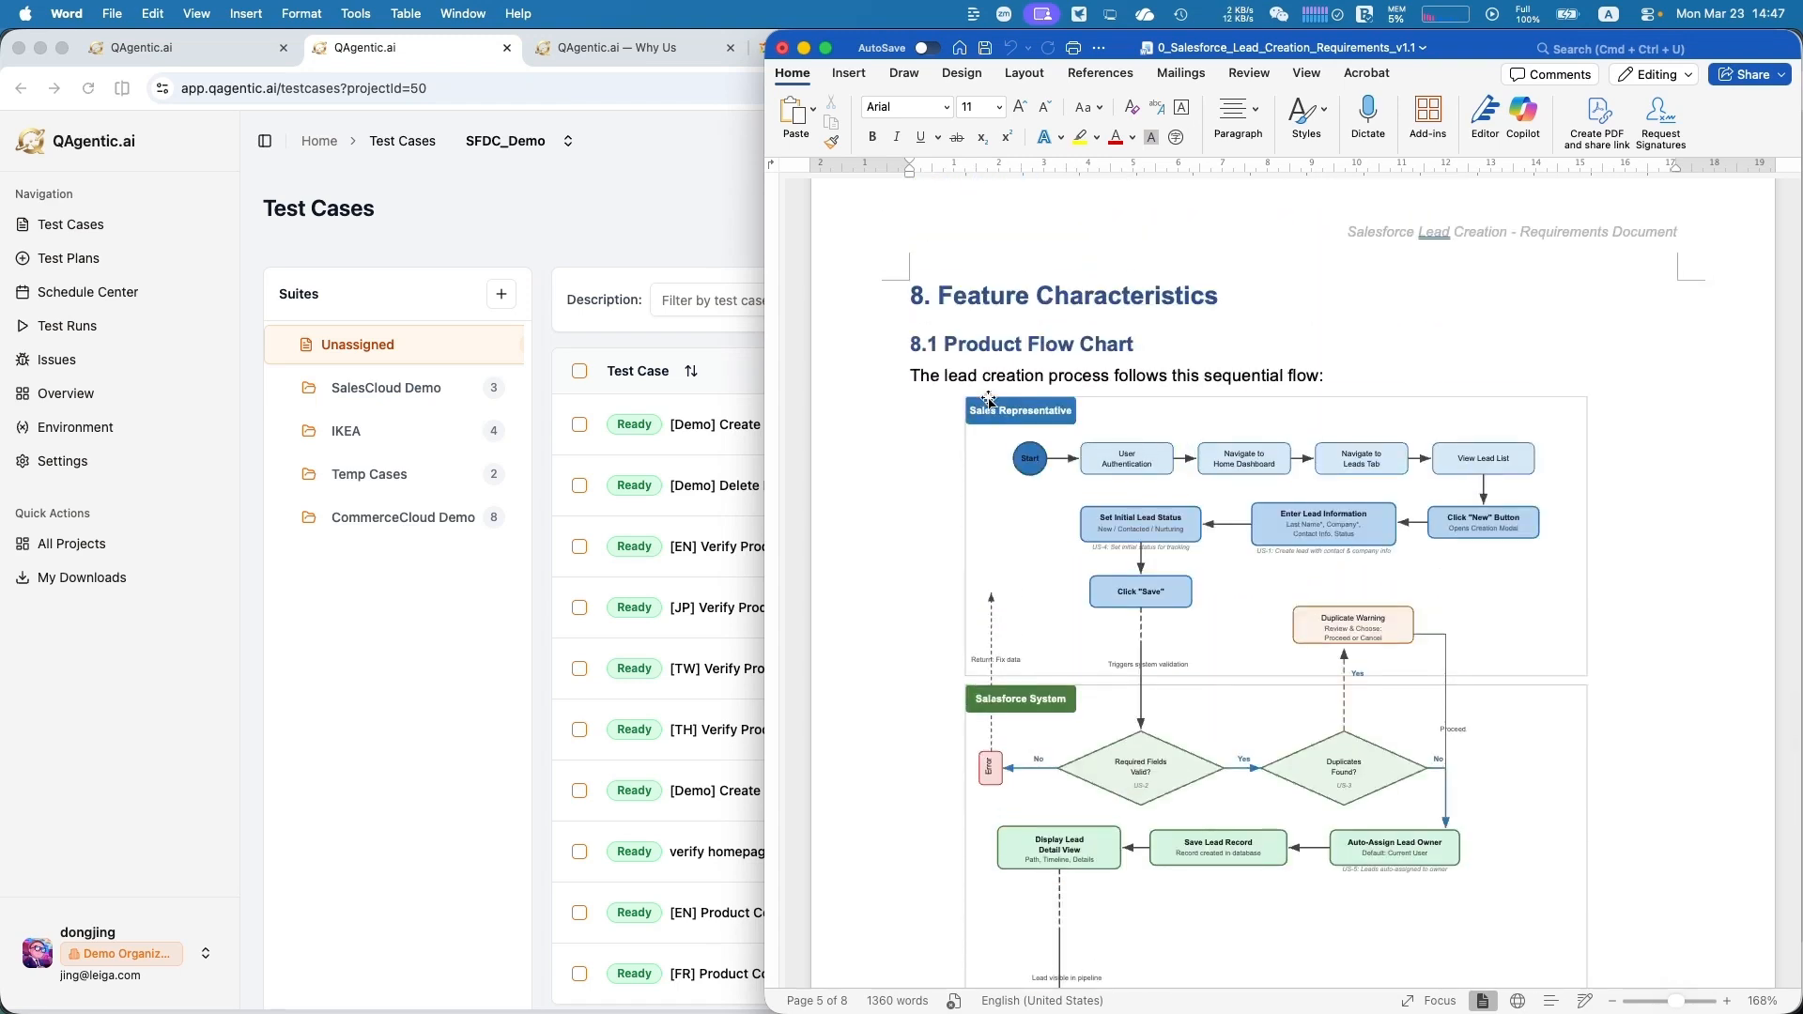
{"action": "scroll", "coordinate": [989, 399], "scroll_direction": "down", "scroll_amount": 1}
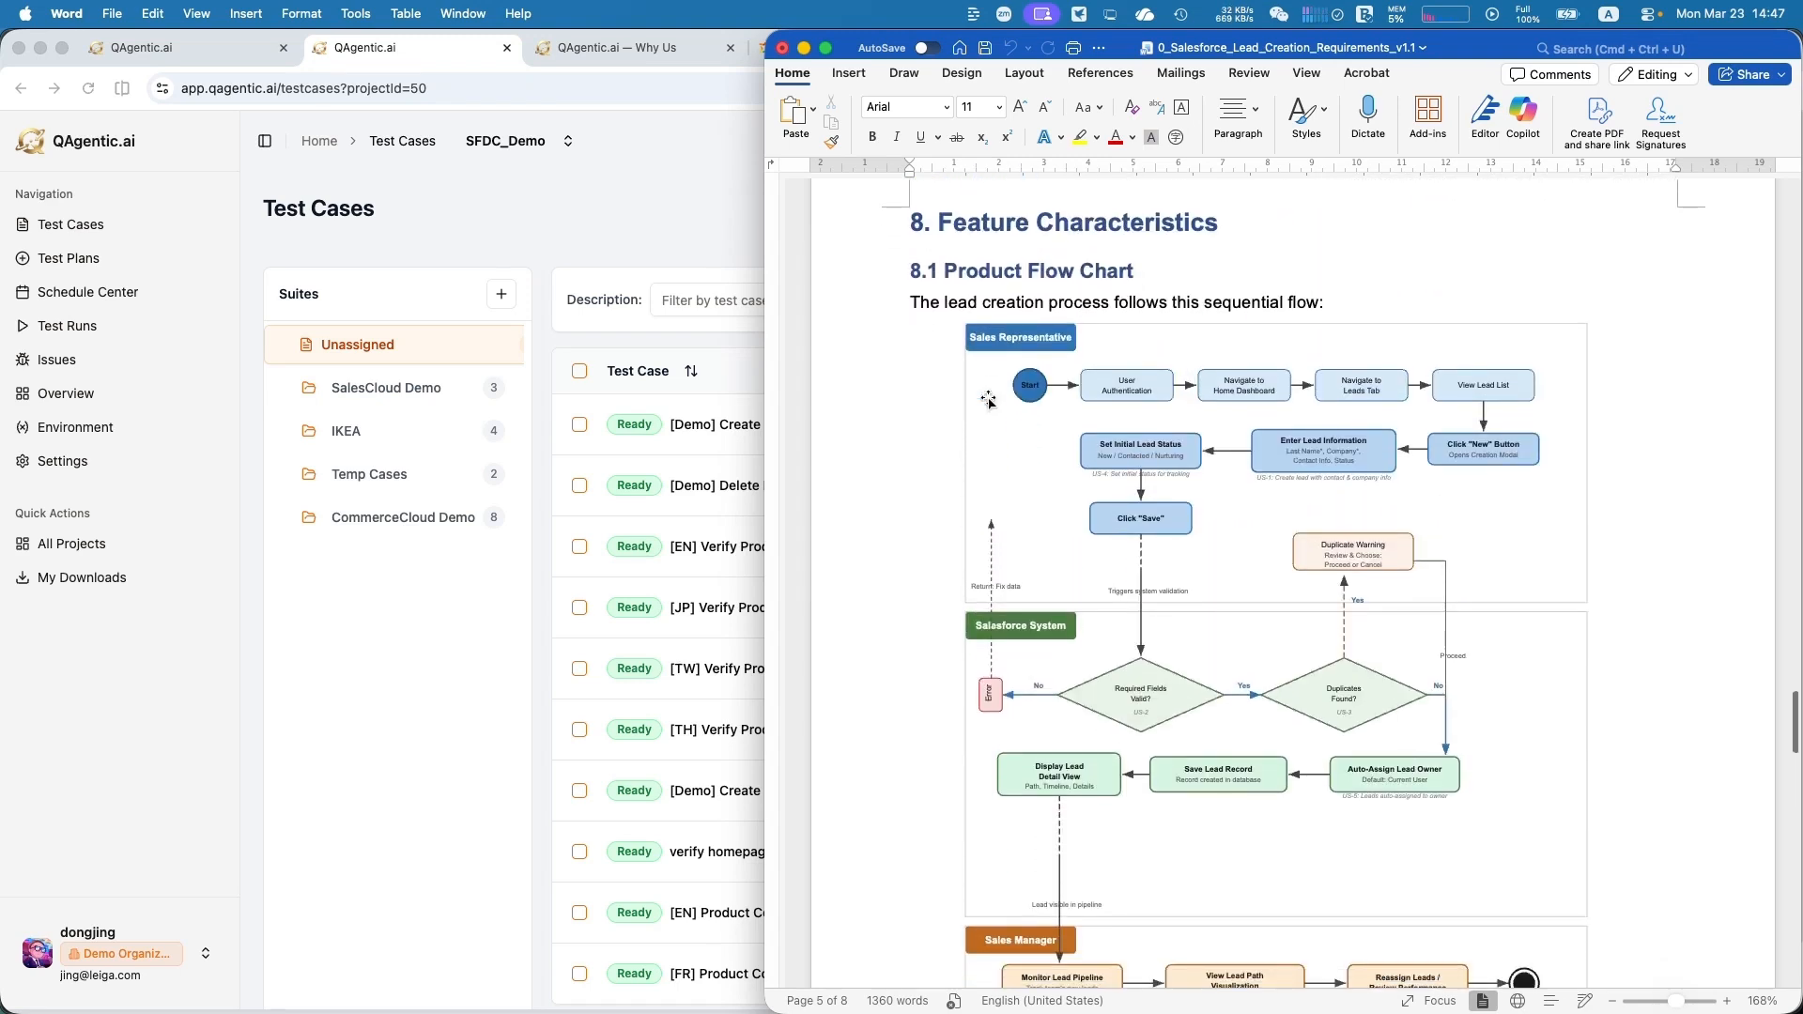
{"action": "scroll", "coordinate": [989, 399], "scroll_direction": "down", "scroll_amount": 5}
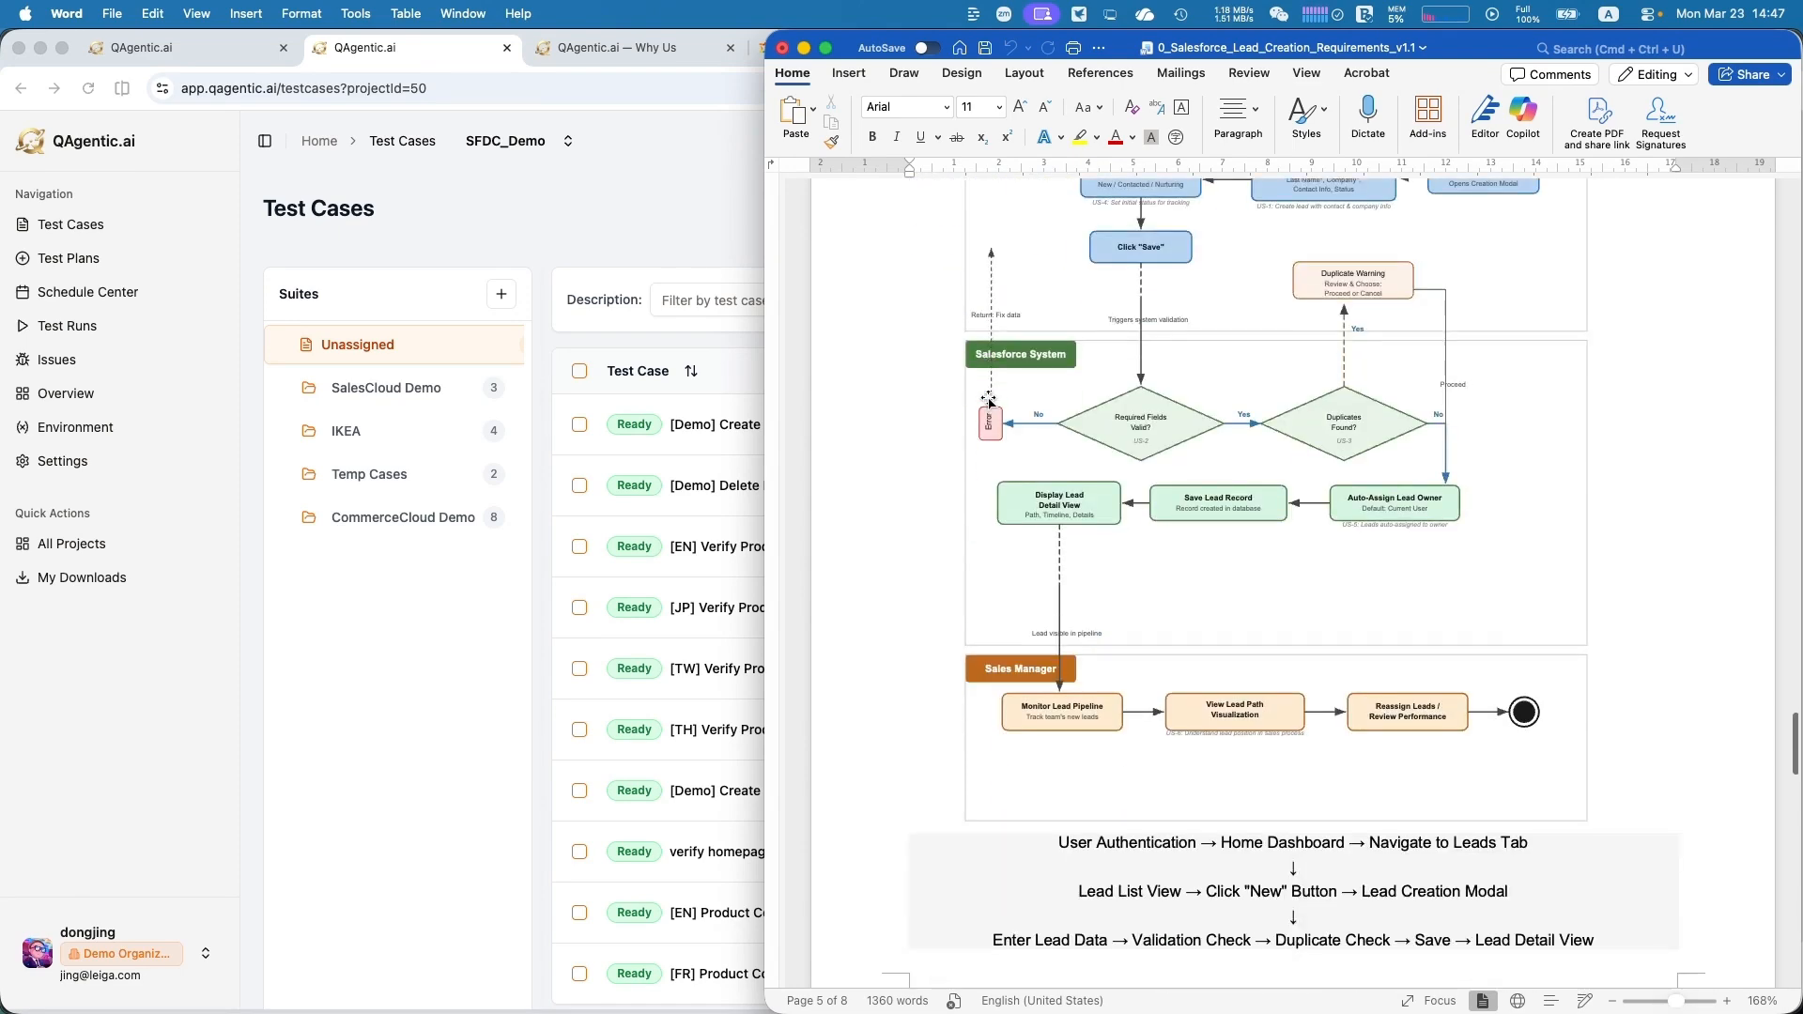
{"action": "scroll", "coordinate": [989, 399], "scroll_direction": "up", "scroll_amount": 2}
{"action": "scroll", "coordinate": [989, 399], "scroll_direction": "up", "scroll_amount": 20}
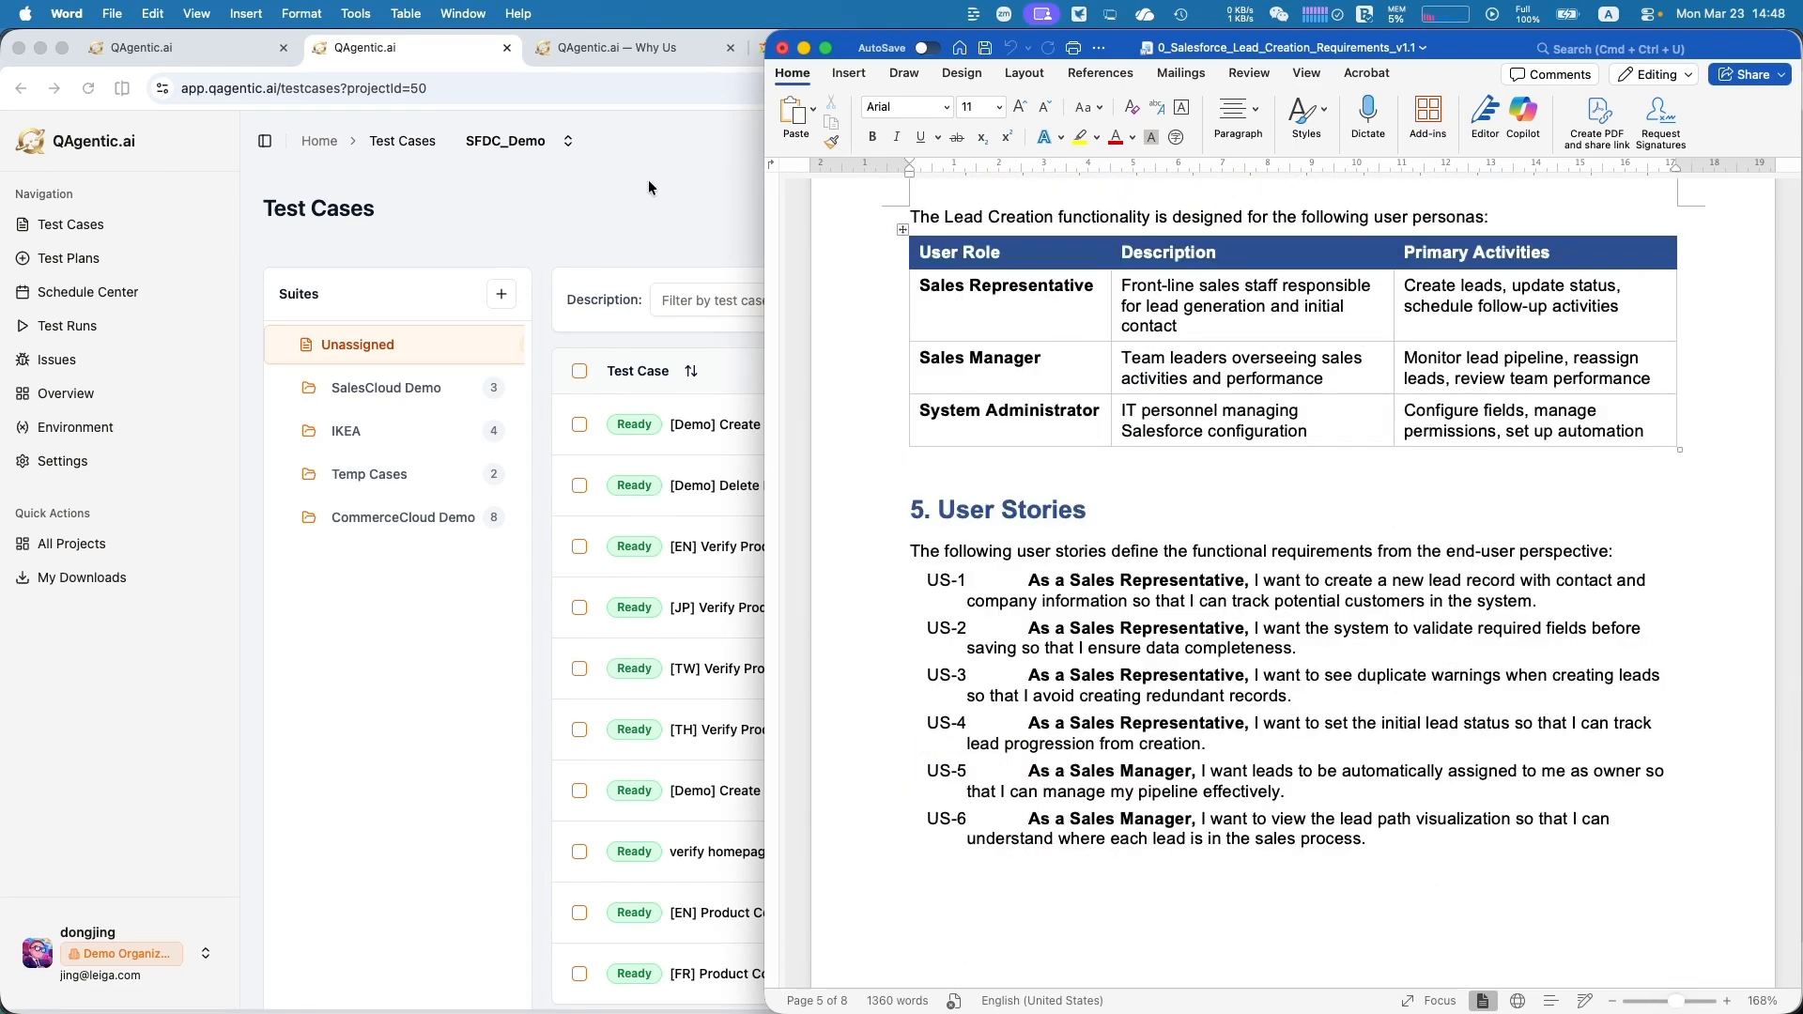
Return to QAgentic.ai, start generating test cases from a PRD and attach 0_Salesforce_Lead_Creation_Requirements_v1.1.docx
{"action": "left_click", "coordinate": [648, 182]}
{"action": "left_click", "coordinate": [1717, 216]}
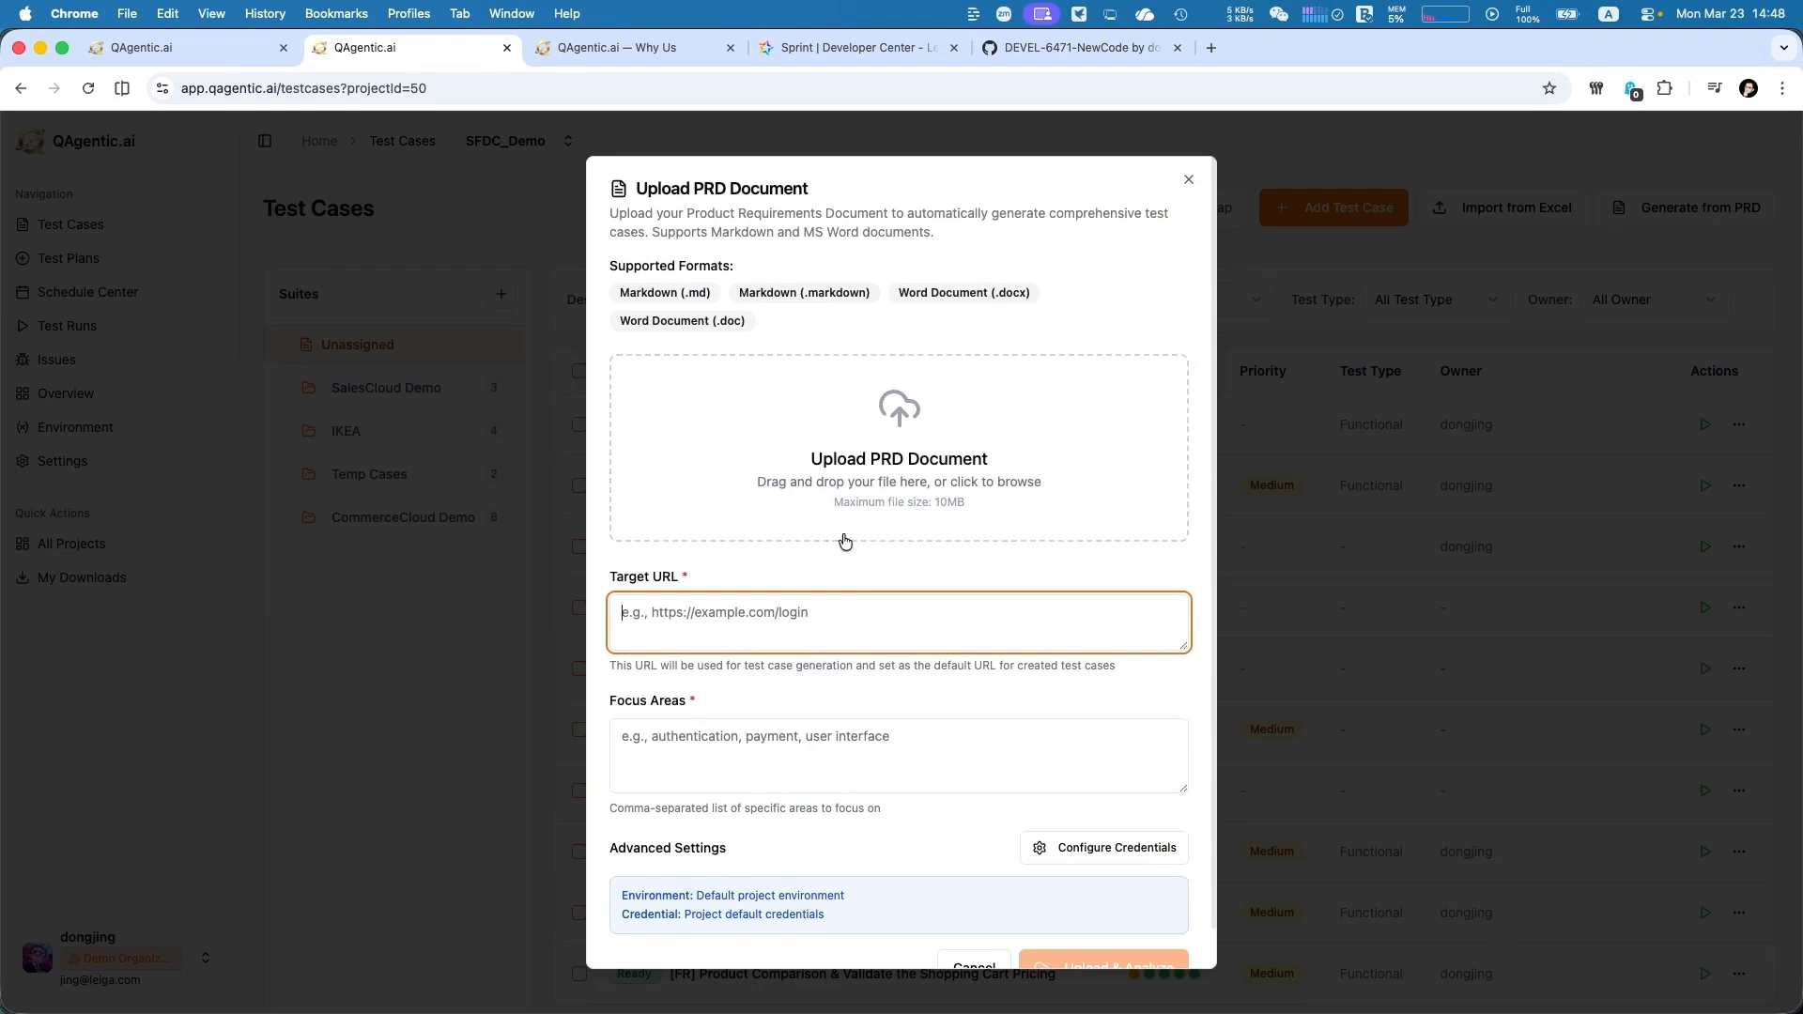
{"action": "key", "text": "super+Tab"}
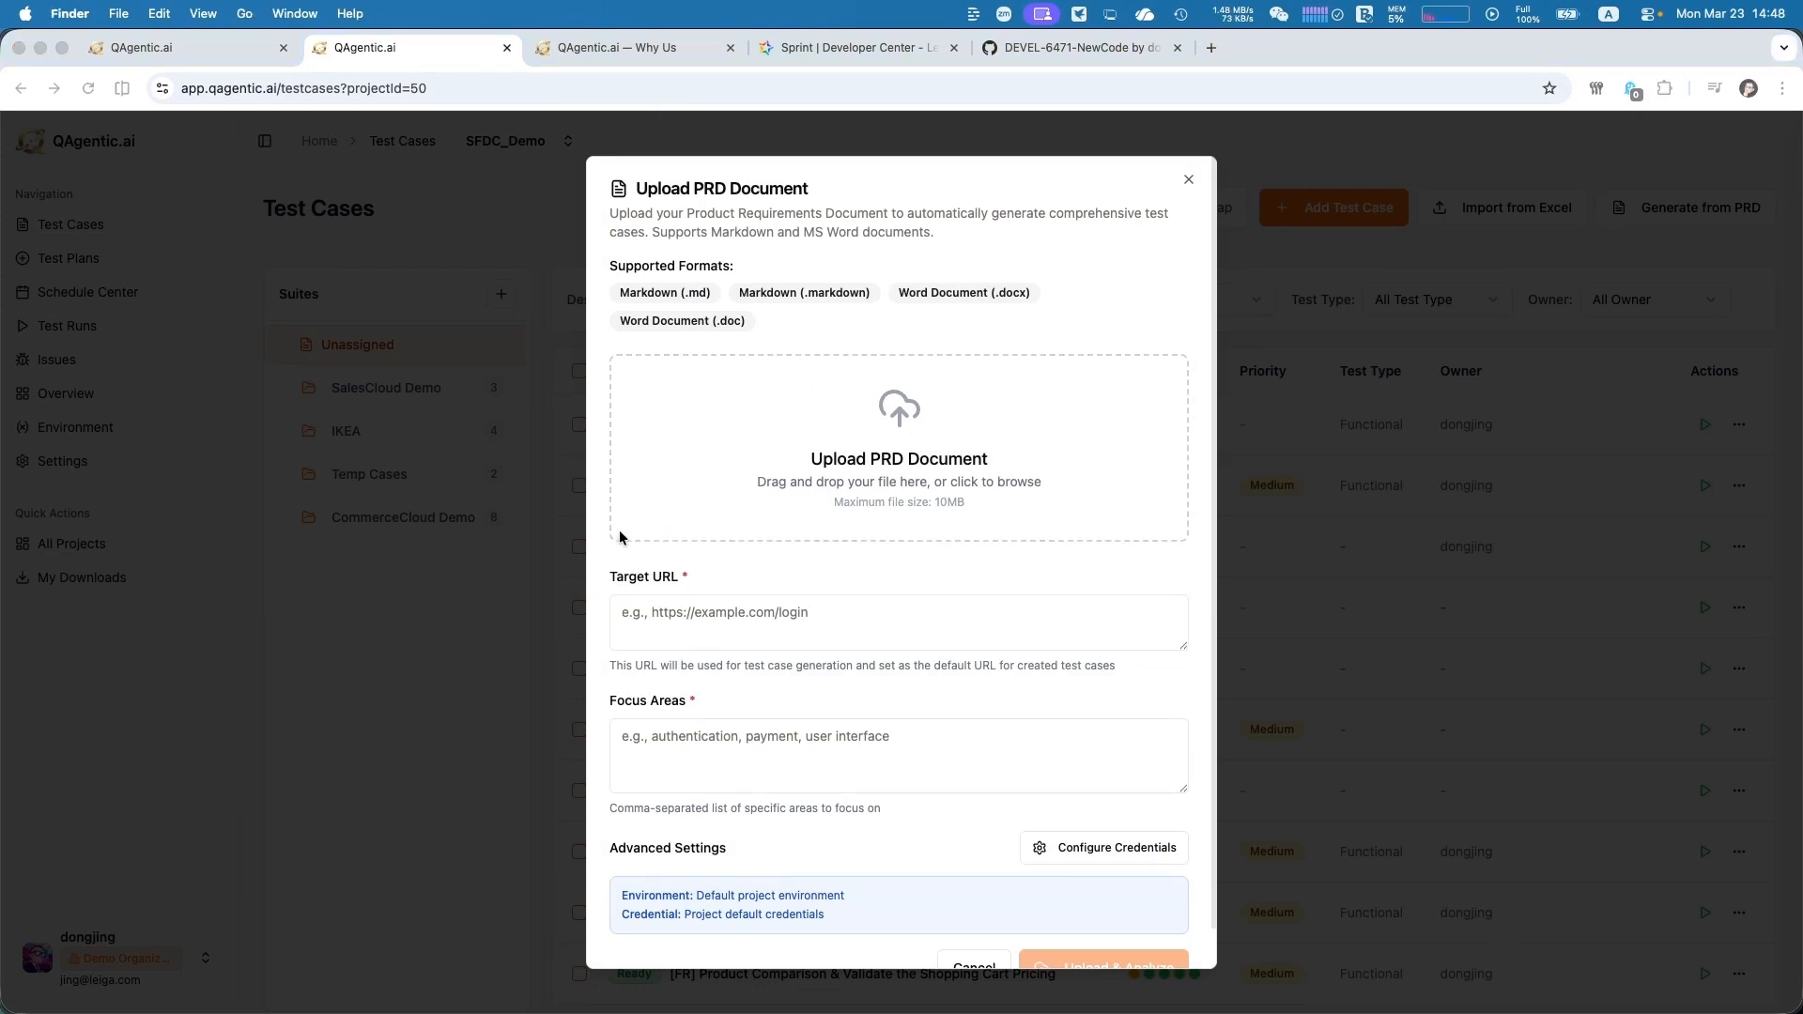
{"action": "left_click_drag", "start_coordinate": [798, 850], "coordinate": [901, 466]}
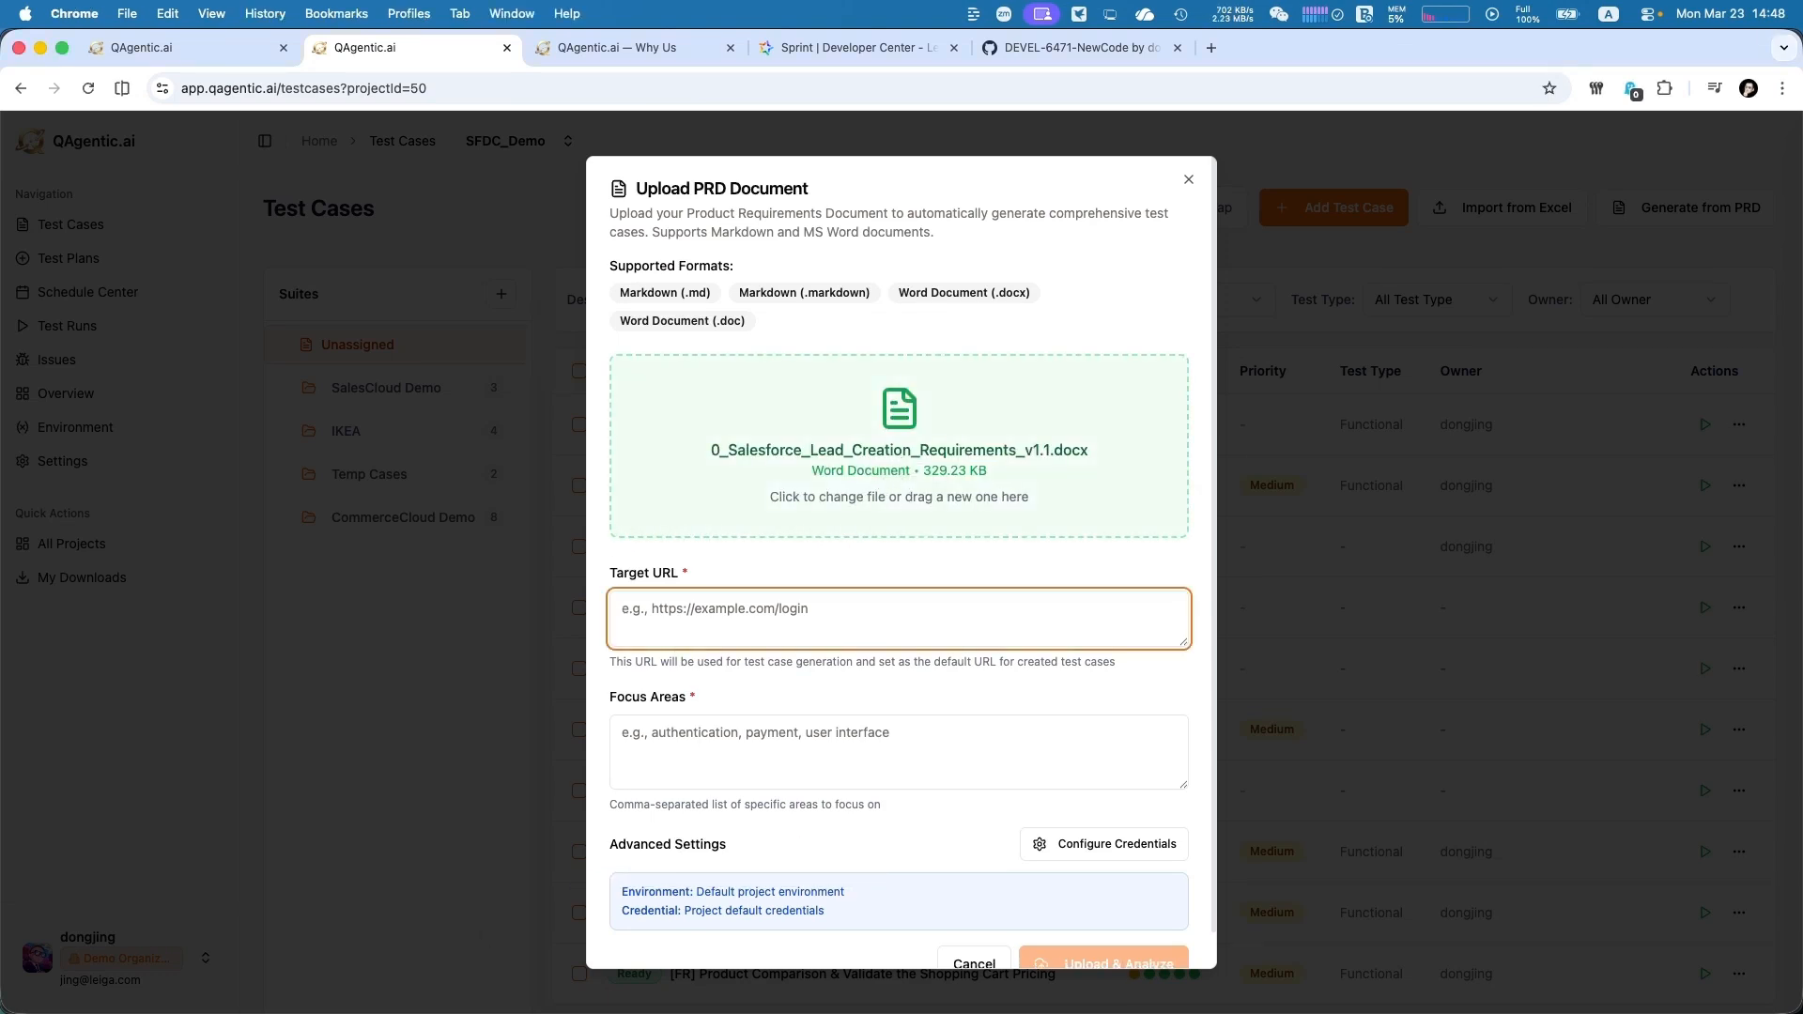
{"action": "key", "text": "super+v"}
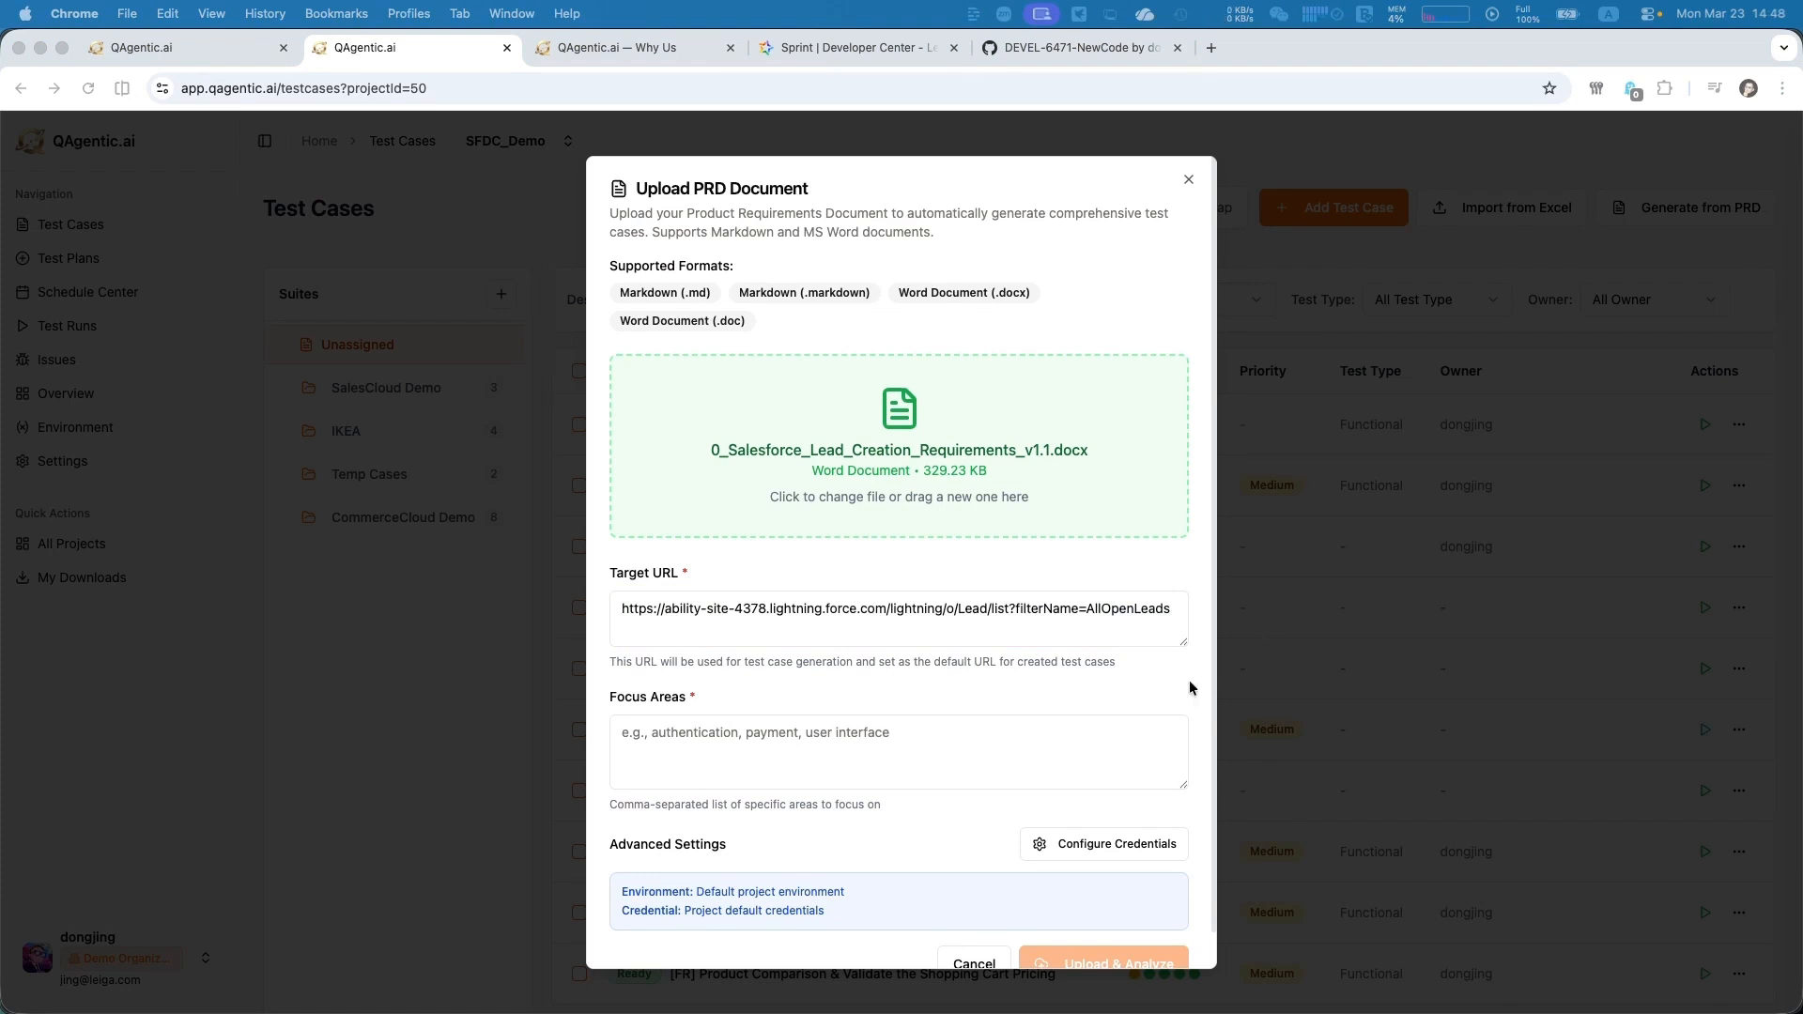
{"action": "left_click", "coordinate": [889, 738]}
{"action": "left_click", "coordinate": [889, 737]}
{"action": "key", "text": "super+v"}
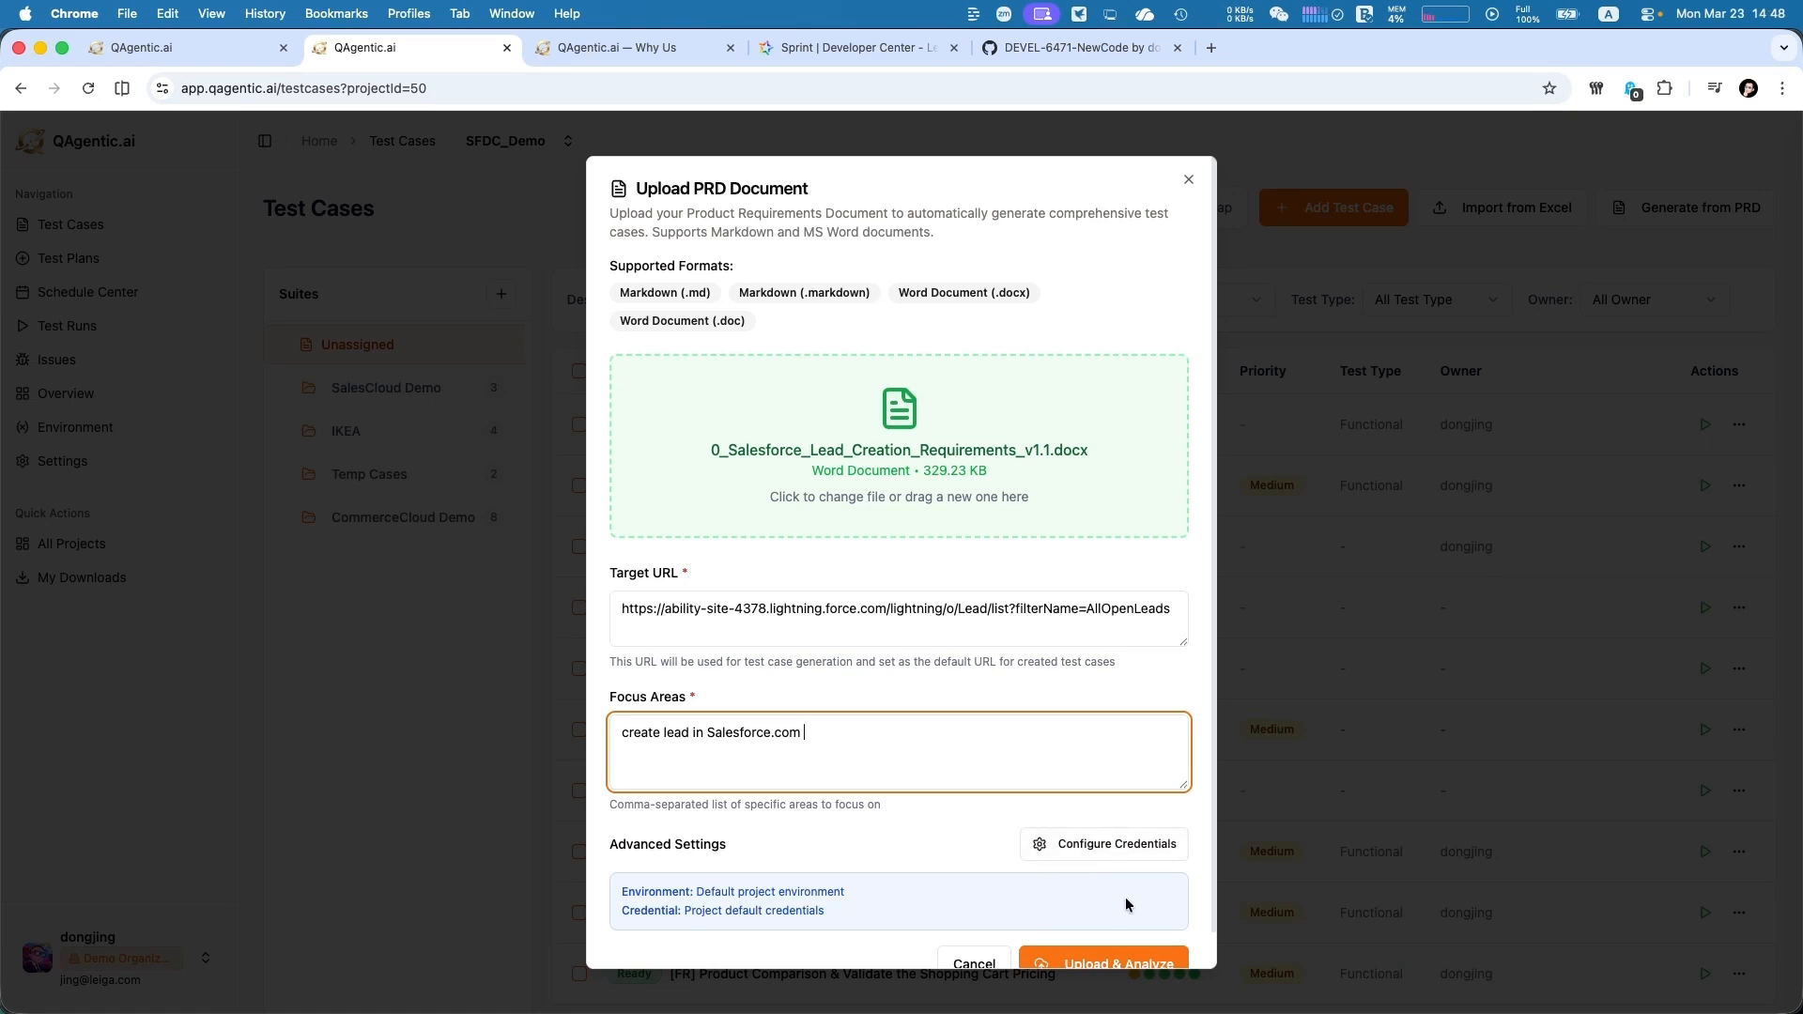
{"action": "scroll", "coordinate": [1121, 896], "scroll_direction": "down", "scroll_amount": 1}
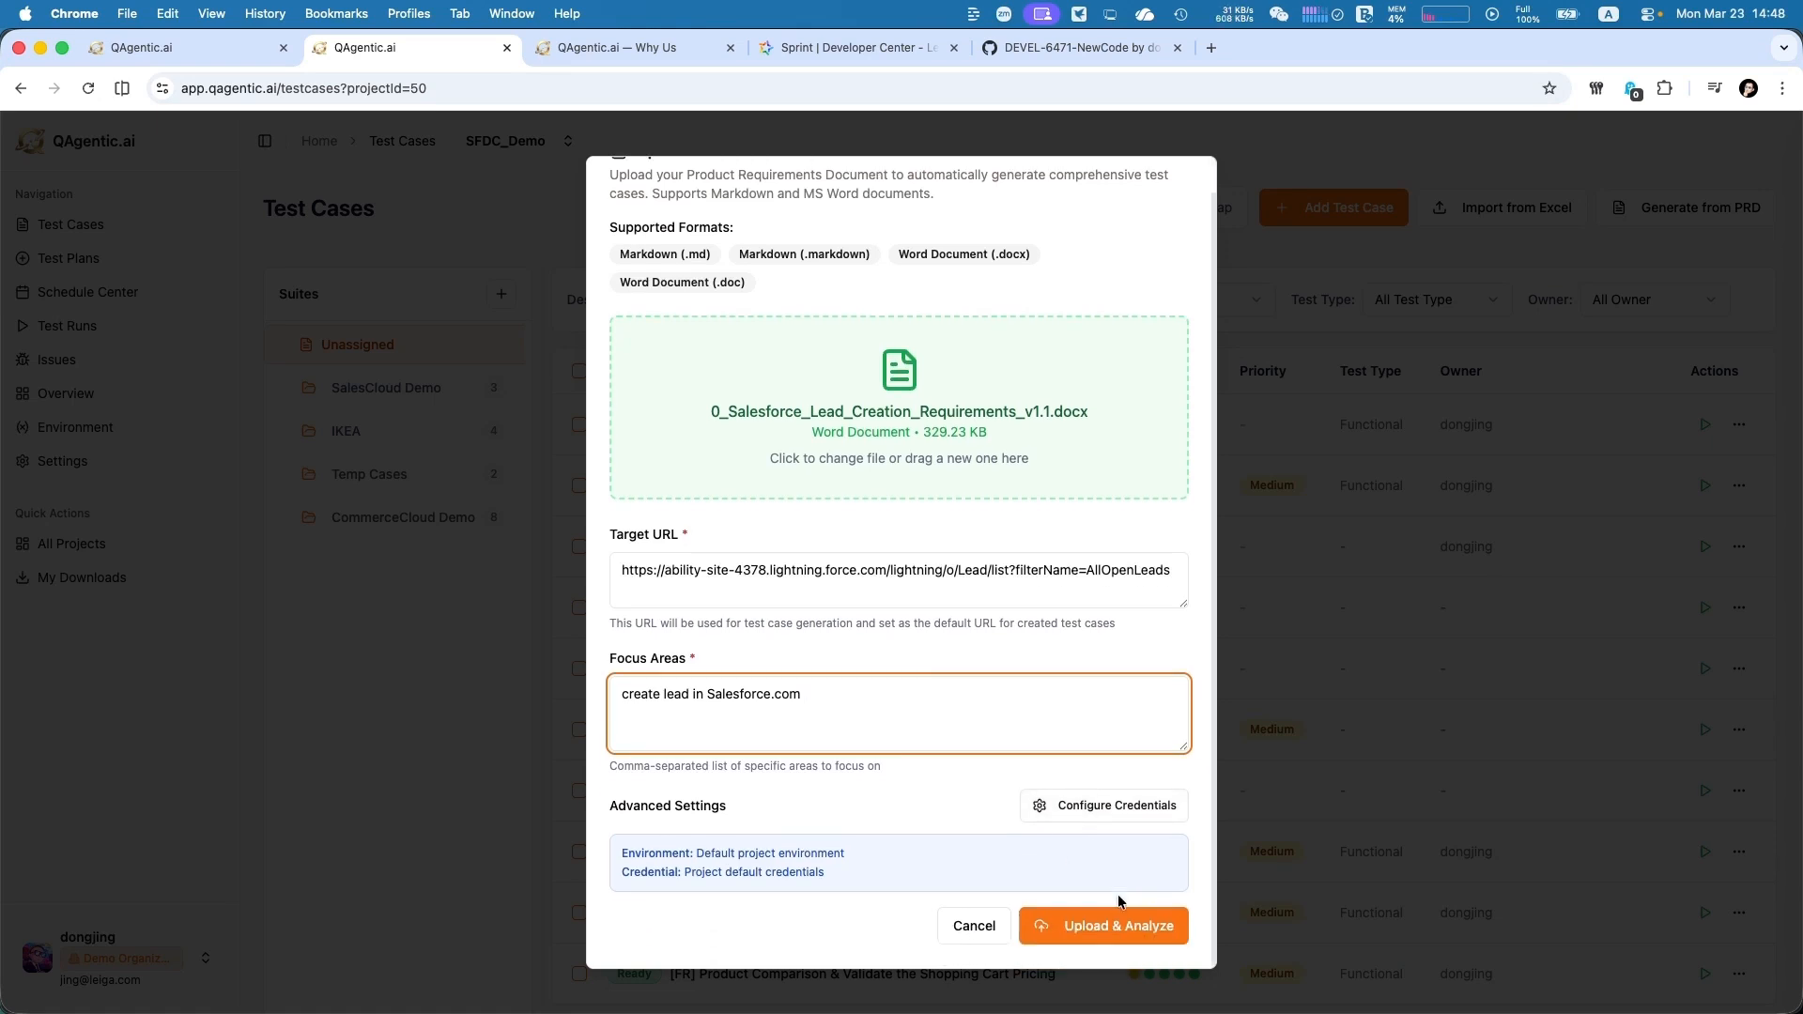
{"action": "left_click", "coordinate": [1087, 941]}
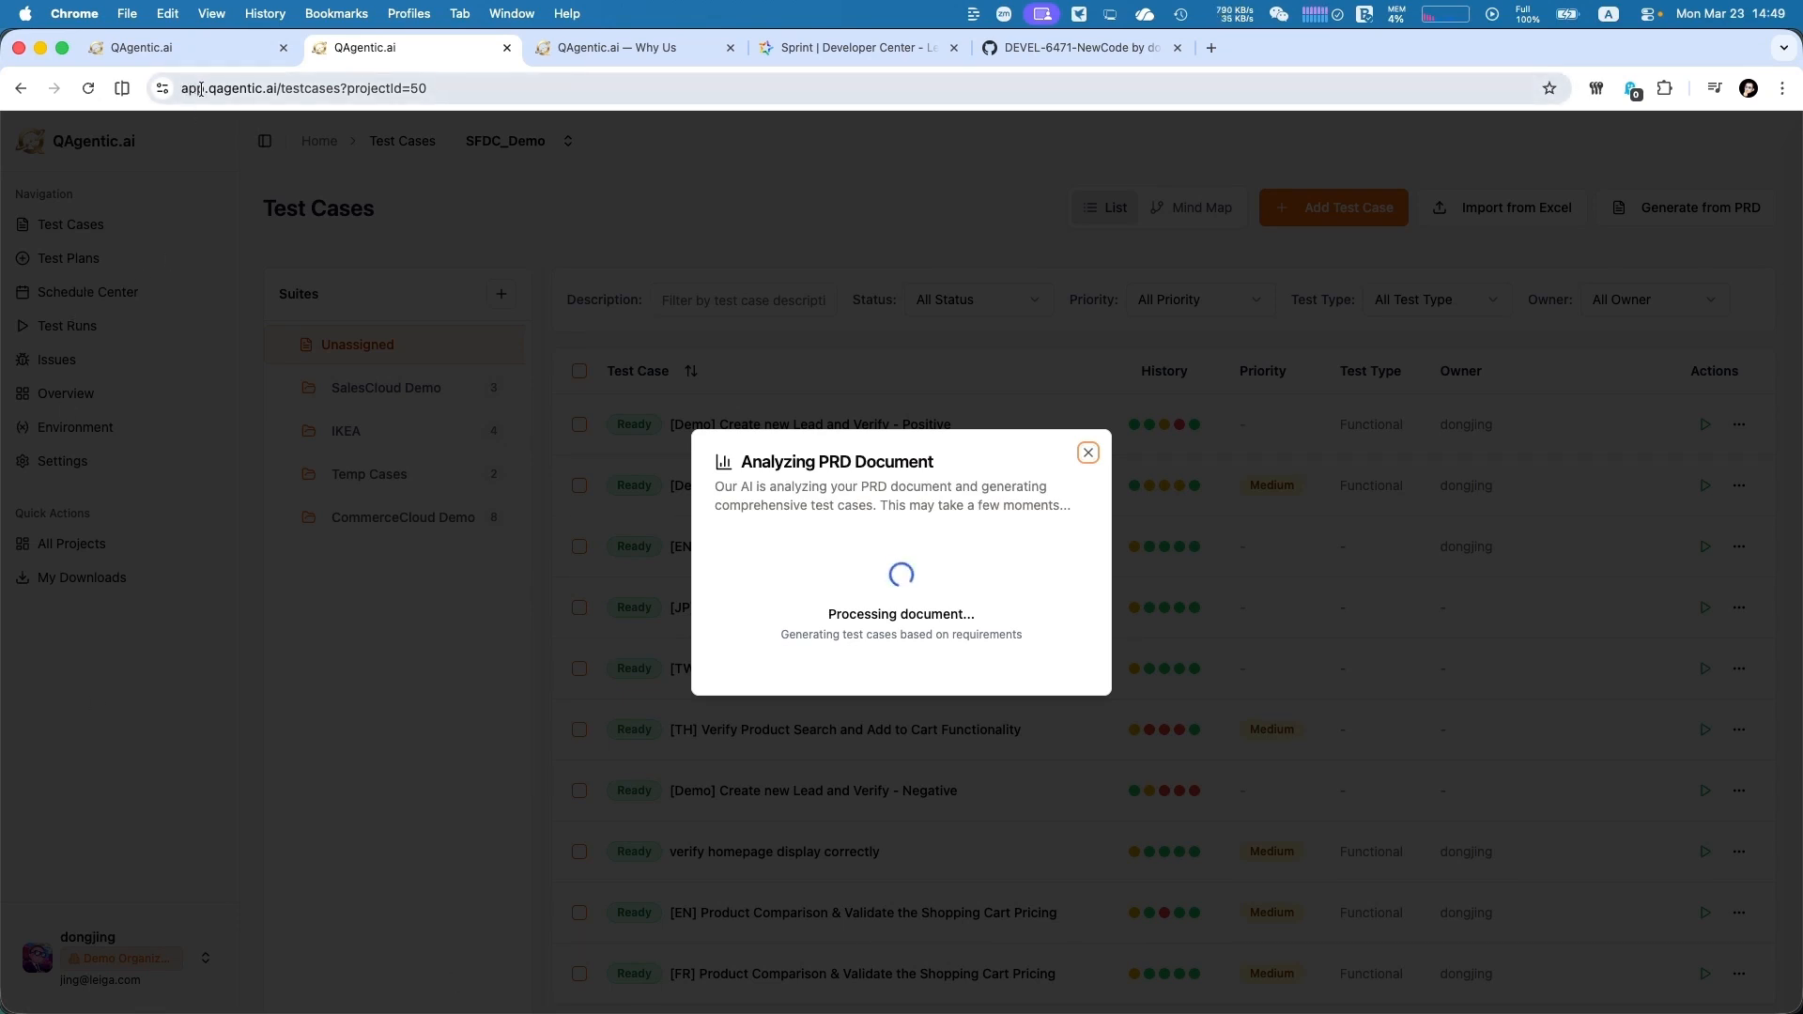
Examine the generated test cases in the completed PRD analysis of the other QAgentic.ai page, including their steps, expected results and tags
{"action": "left_click", "coordinate": [198, 49]}
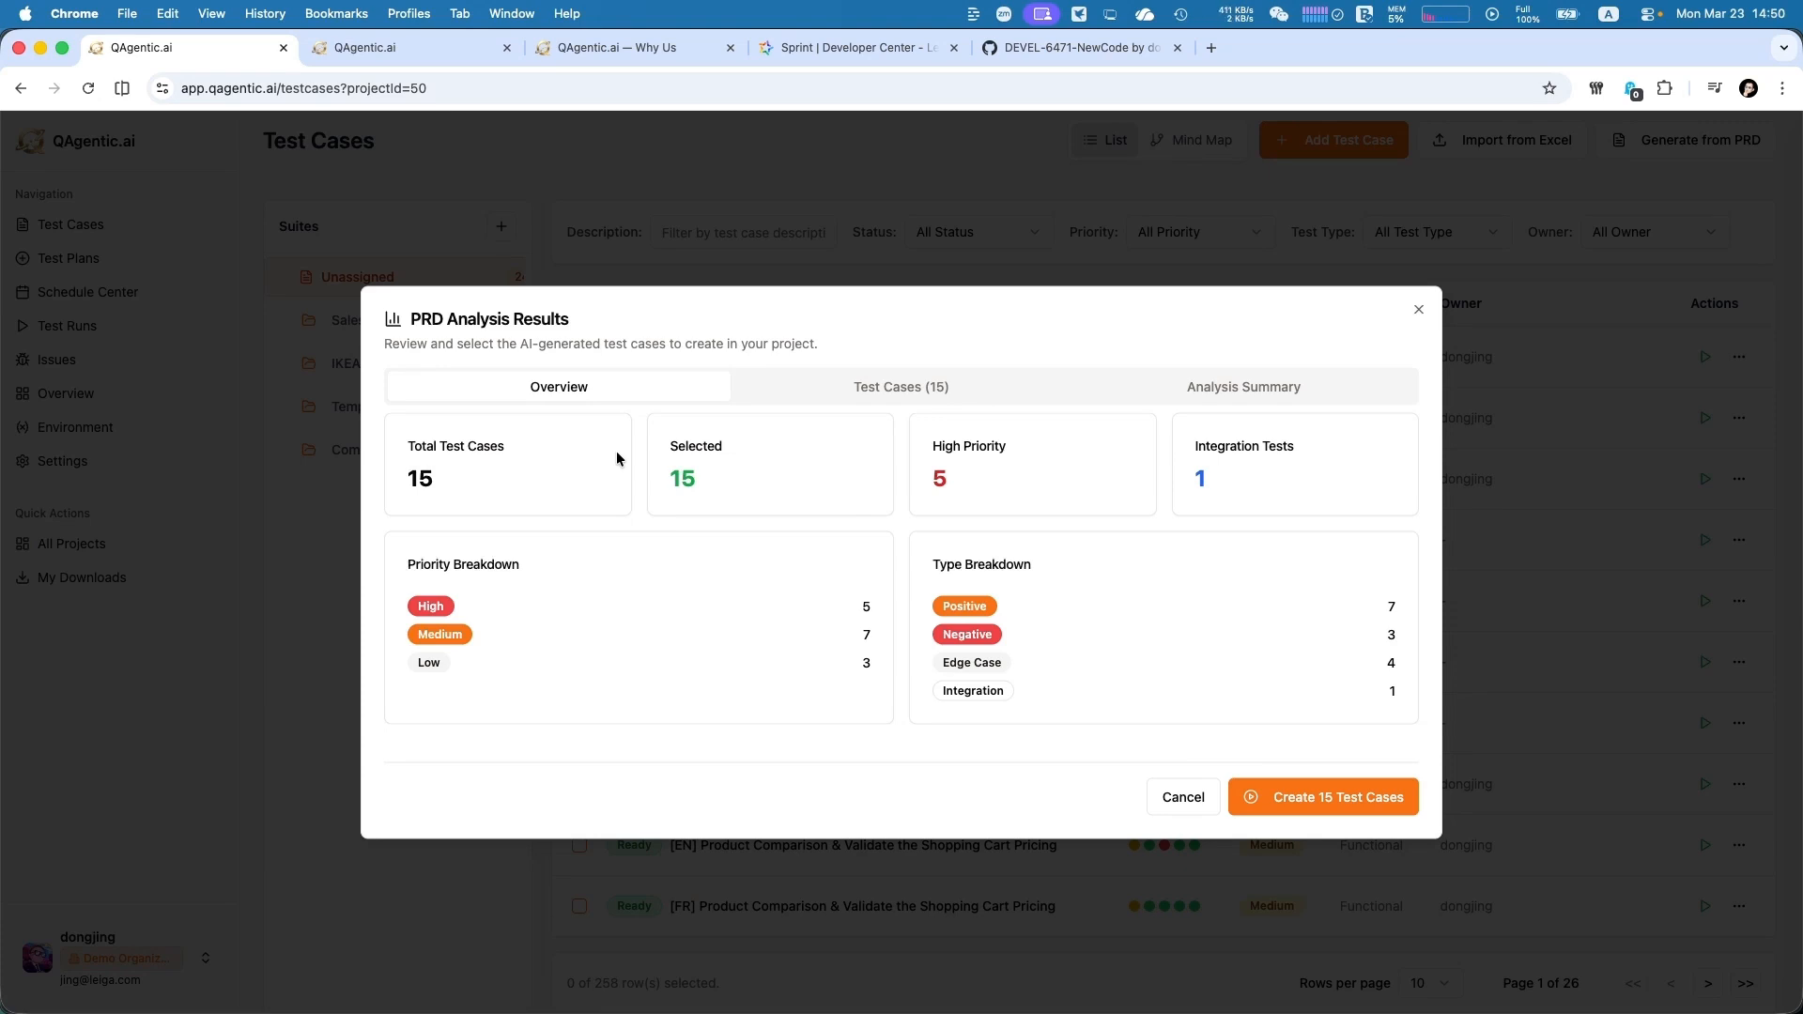
{"action": "left_click", "coordinate": [917, 392]}
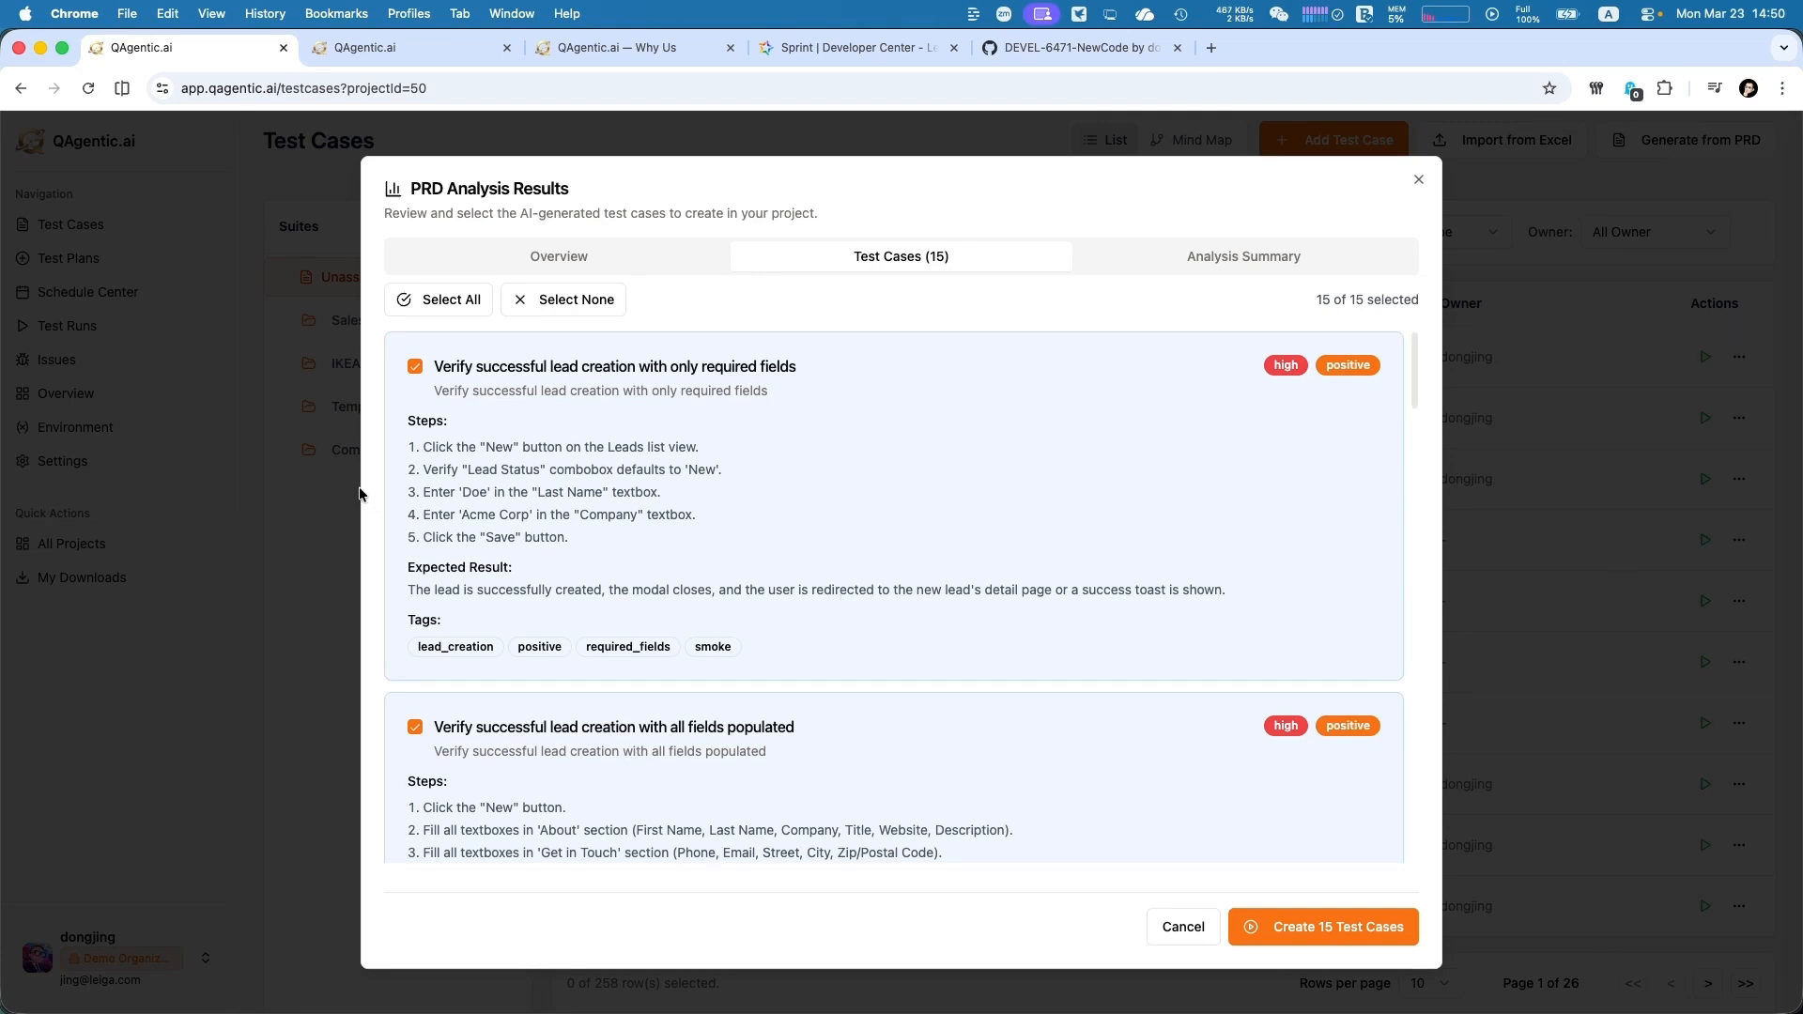
{"action": "left_click_drag", "start_coordinate": [541, 469], "coordinate": [618, 515]}
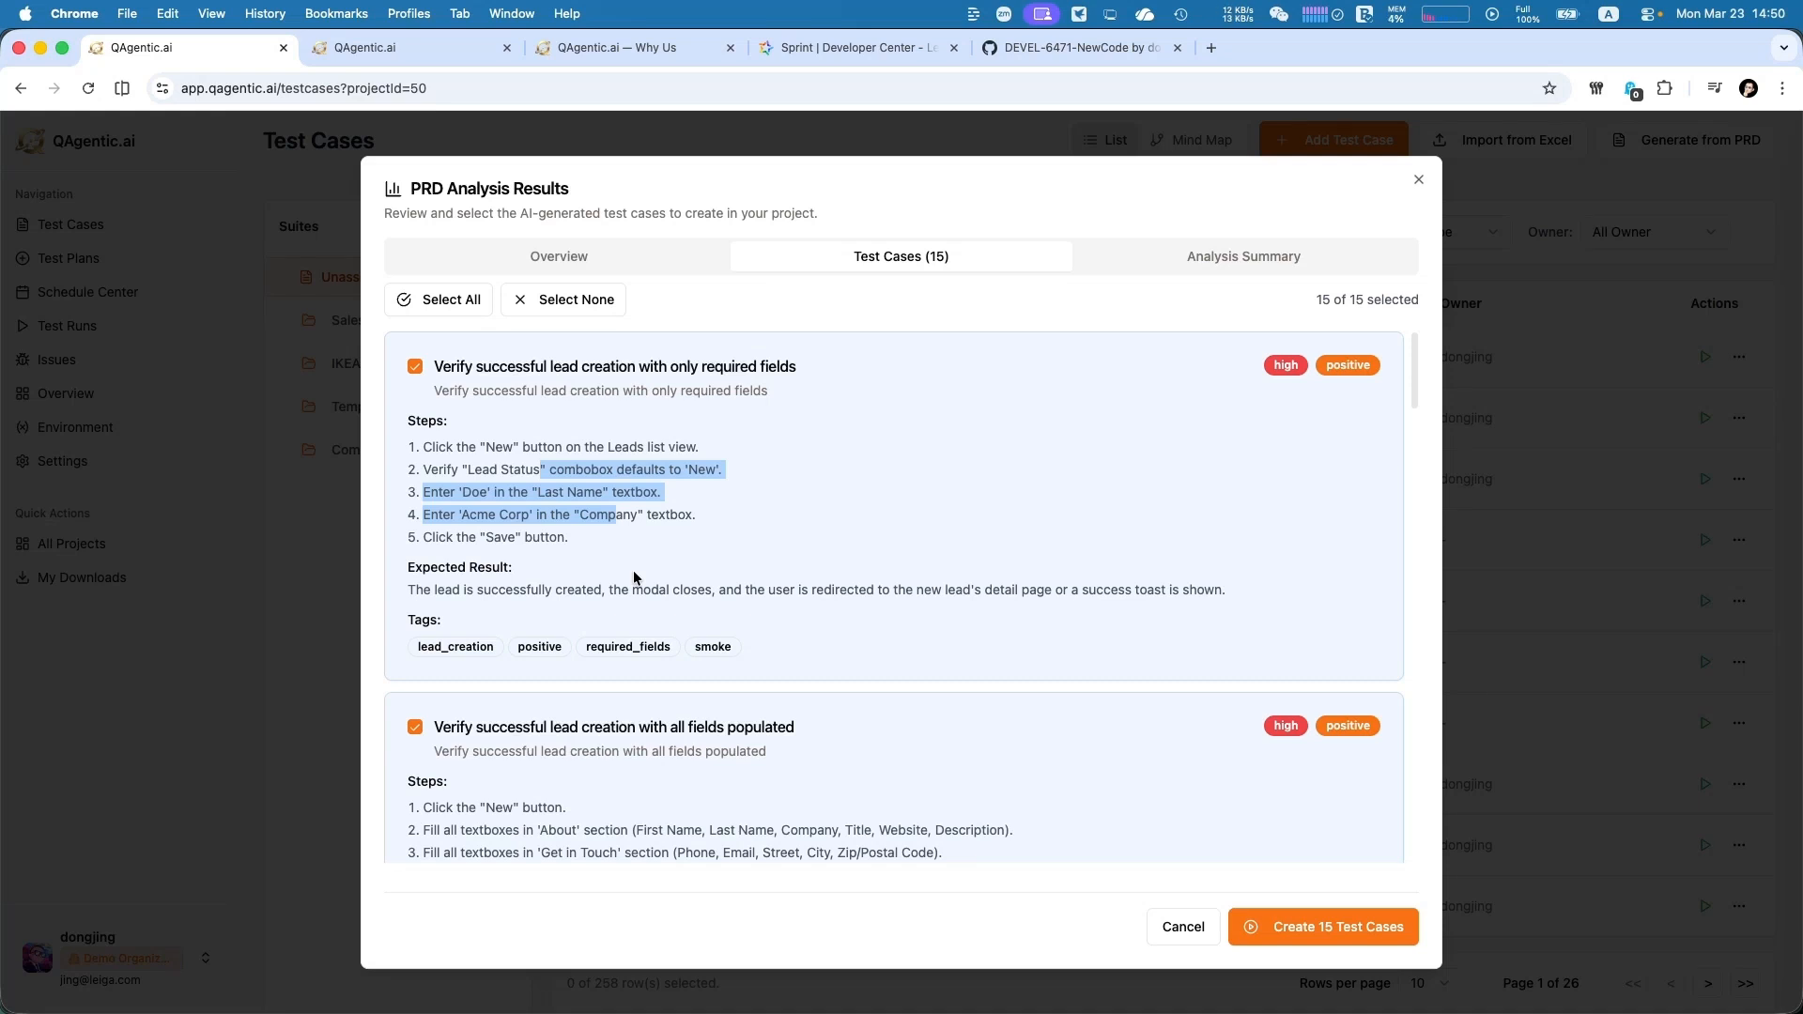
{"action": "scroll", "coordinate": [633, 570], "scroll_direction": "down", "scroll_amount": 5}
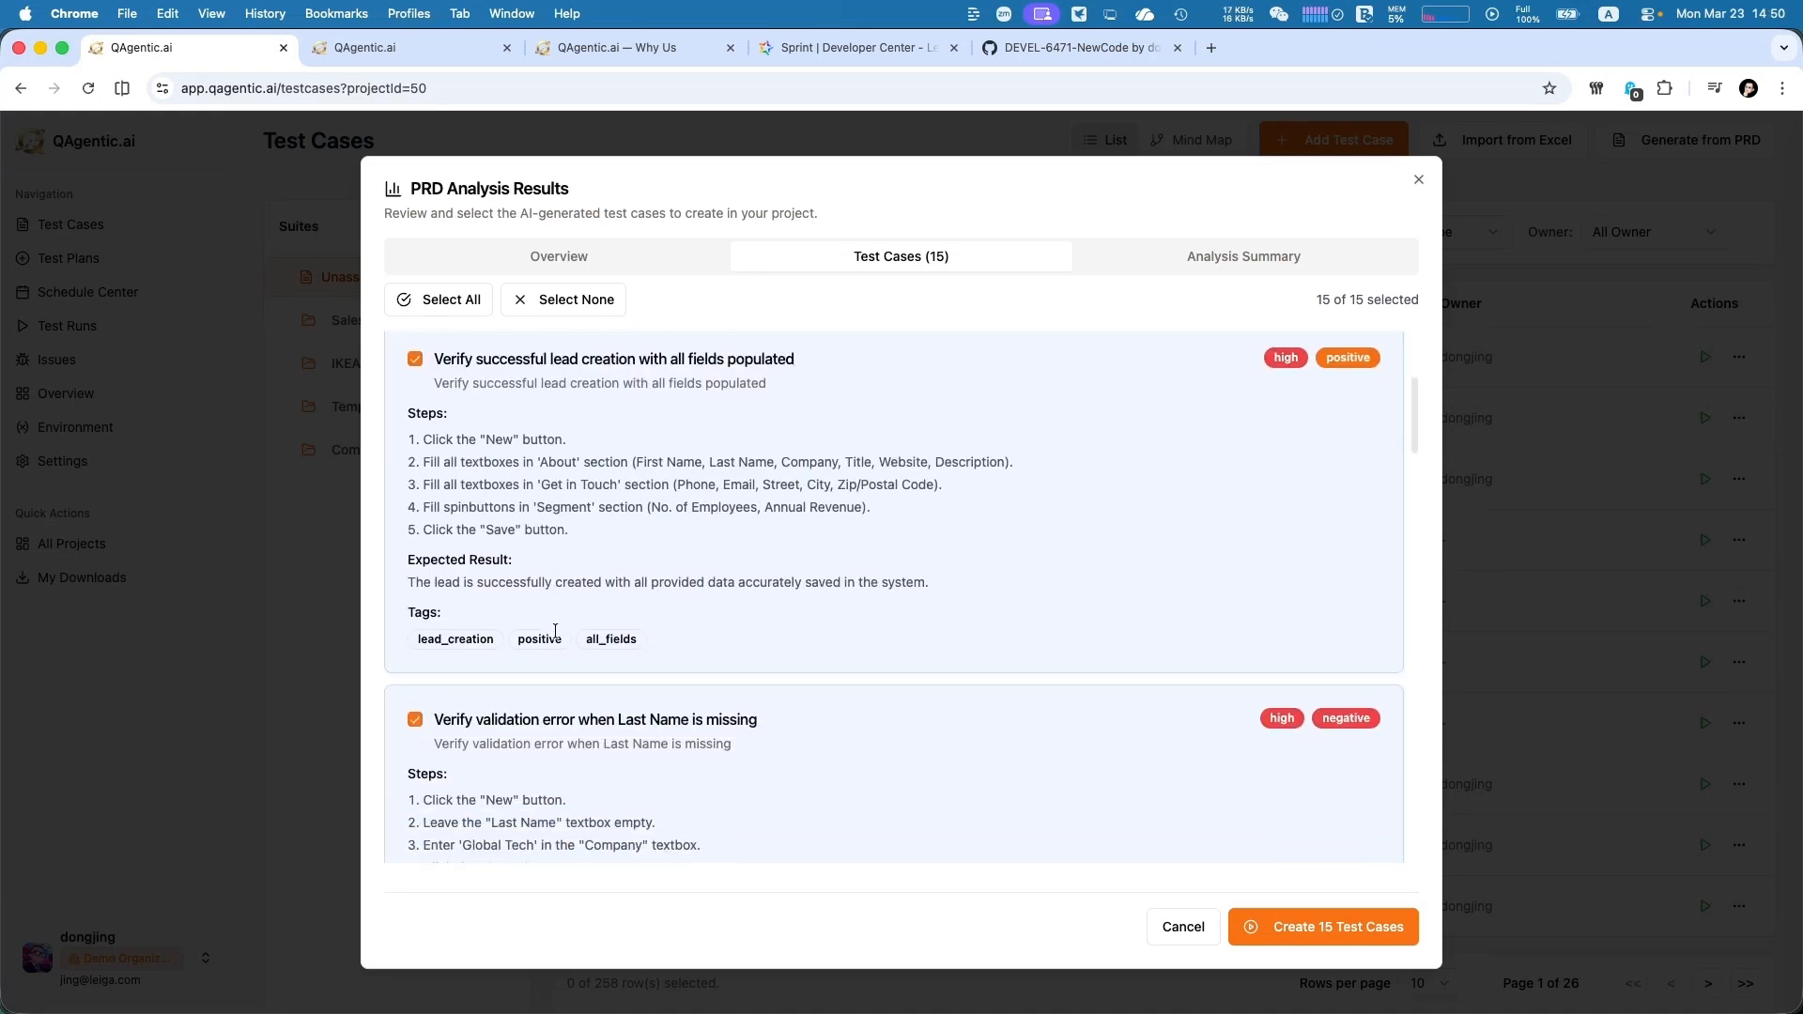
{"action": "scroll", "coordinate": [555, 629], "scroll_direction": "down", "scroll_amount": 5}
{"action": "scroll", "coordinate": [555, 628], "scroll_direction": "up", "scroll_amount": 1}
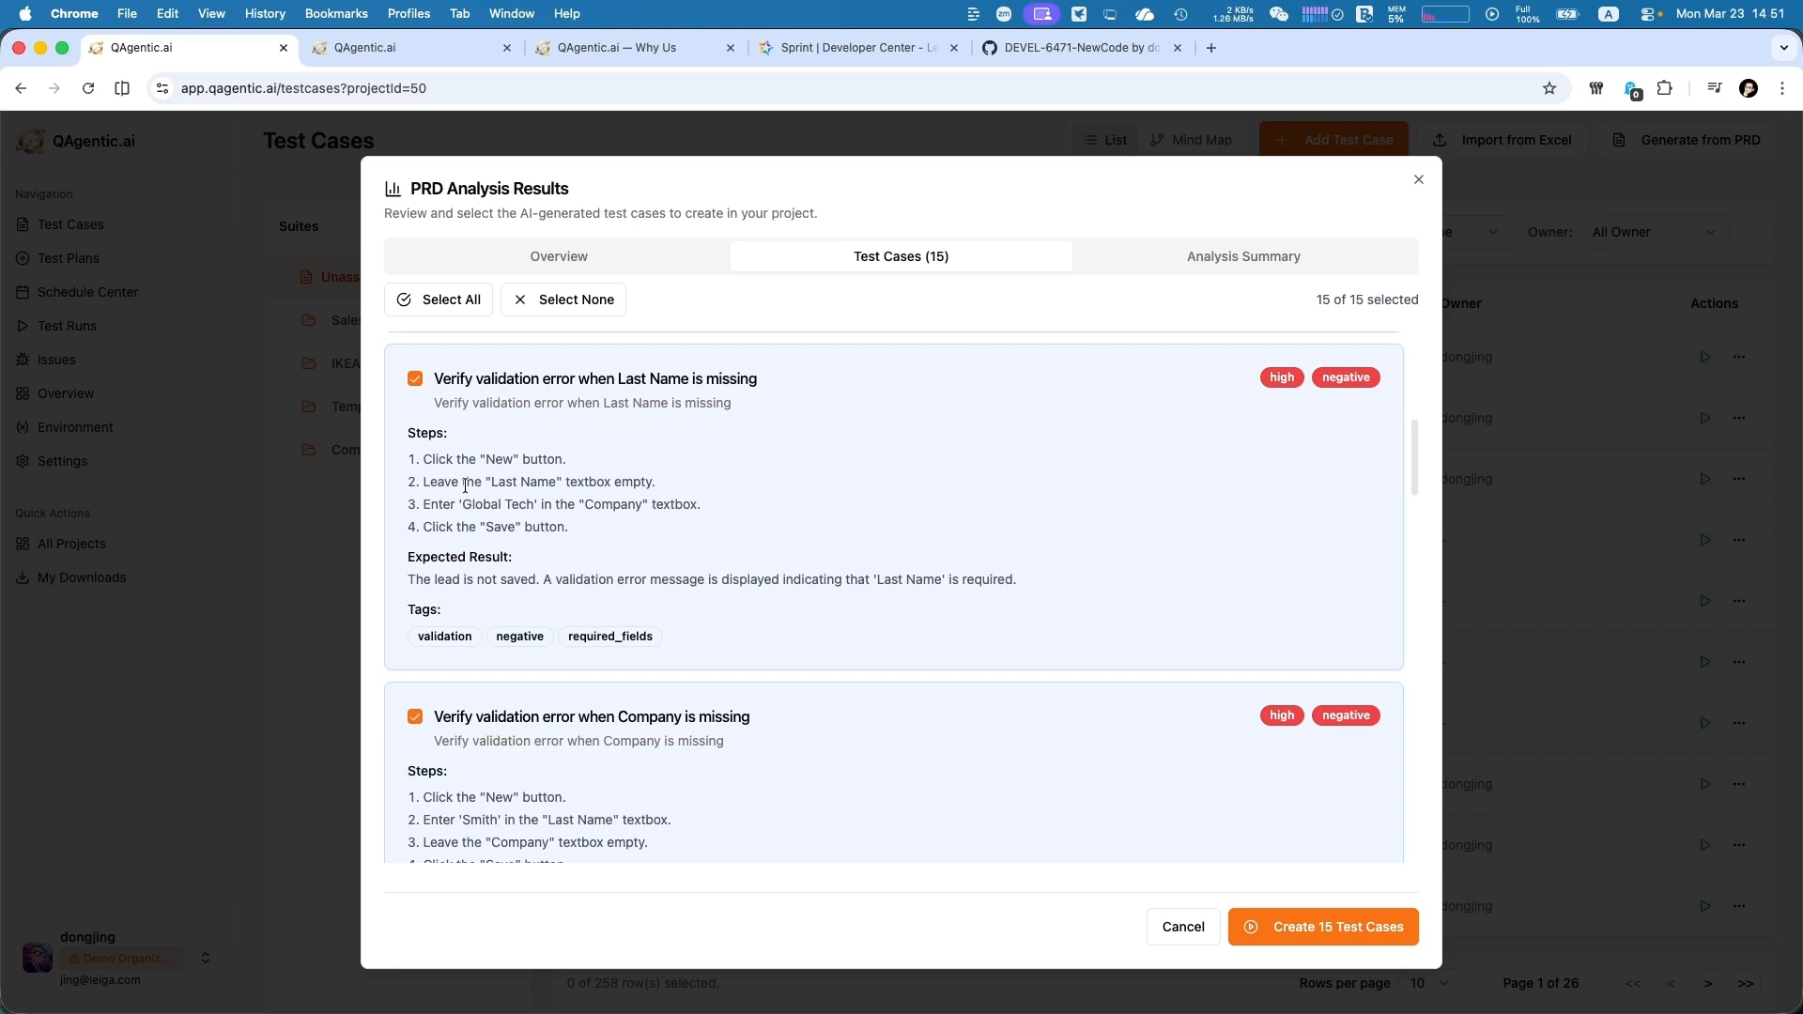
{"action": "scroll", "coordinate": [498, 672], "scroll_direction": "down", "scroll_amount": 1}
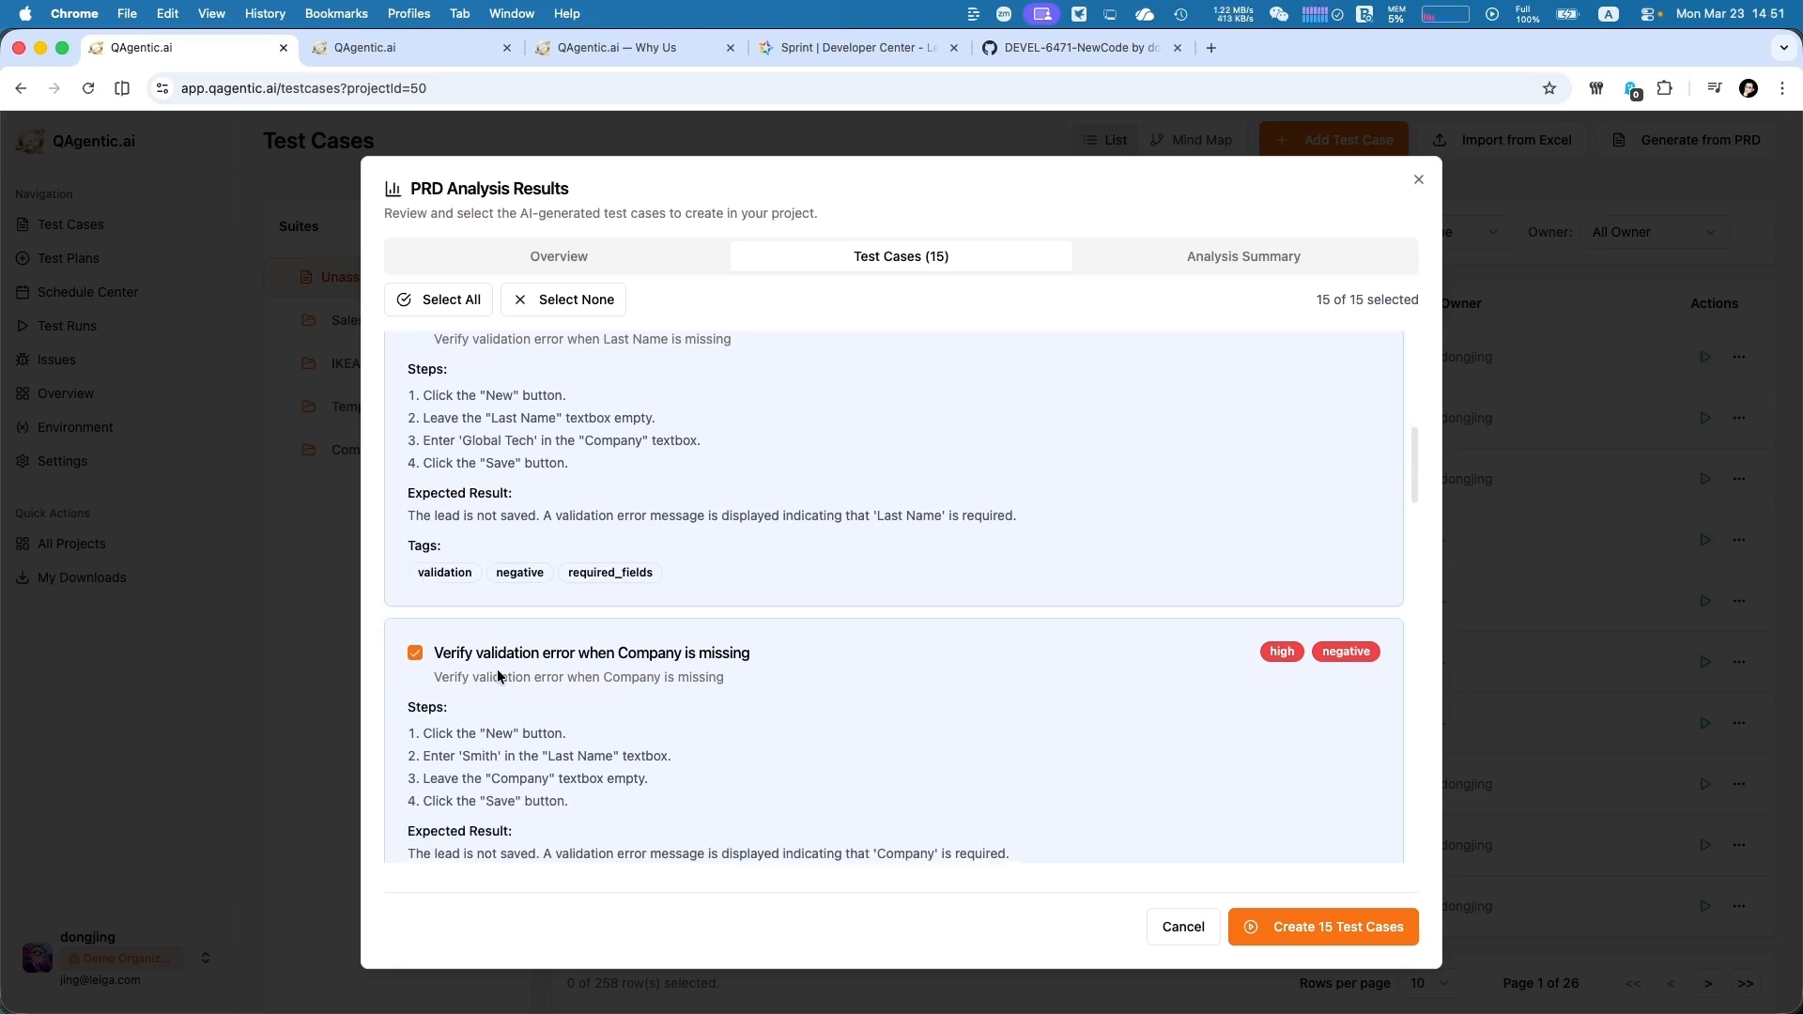
{"action": "scroll", "coordinate": [498, 668], "scroll_direction": "down", "scroll_amount": 8}
{"action": "left_click_drag", "start_coordinate": [423, 537], "coordinate": [566, 539]}
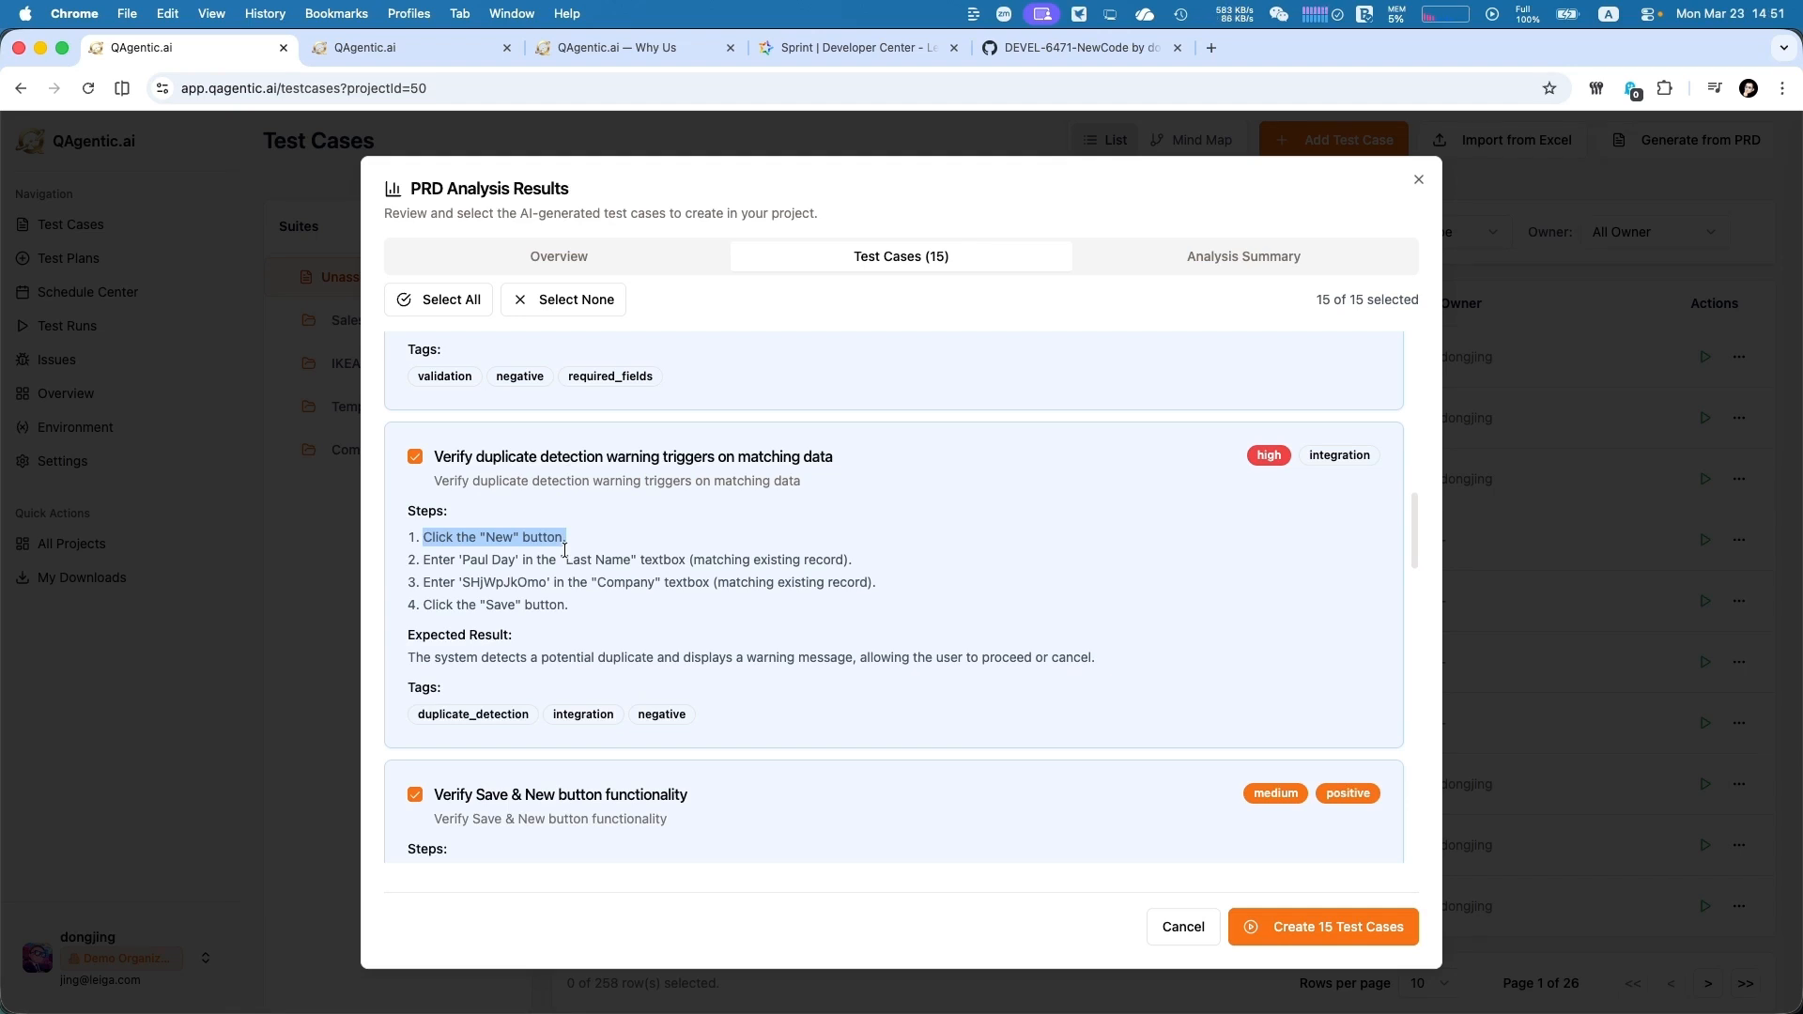
{"action": "left_click", "coordinate": [614, 484]}
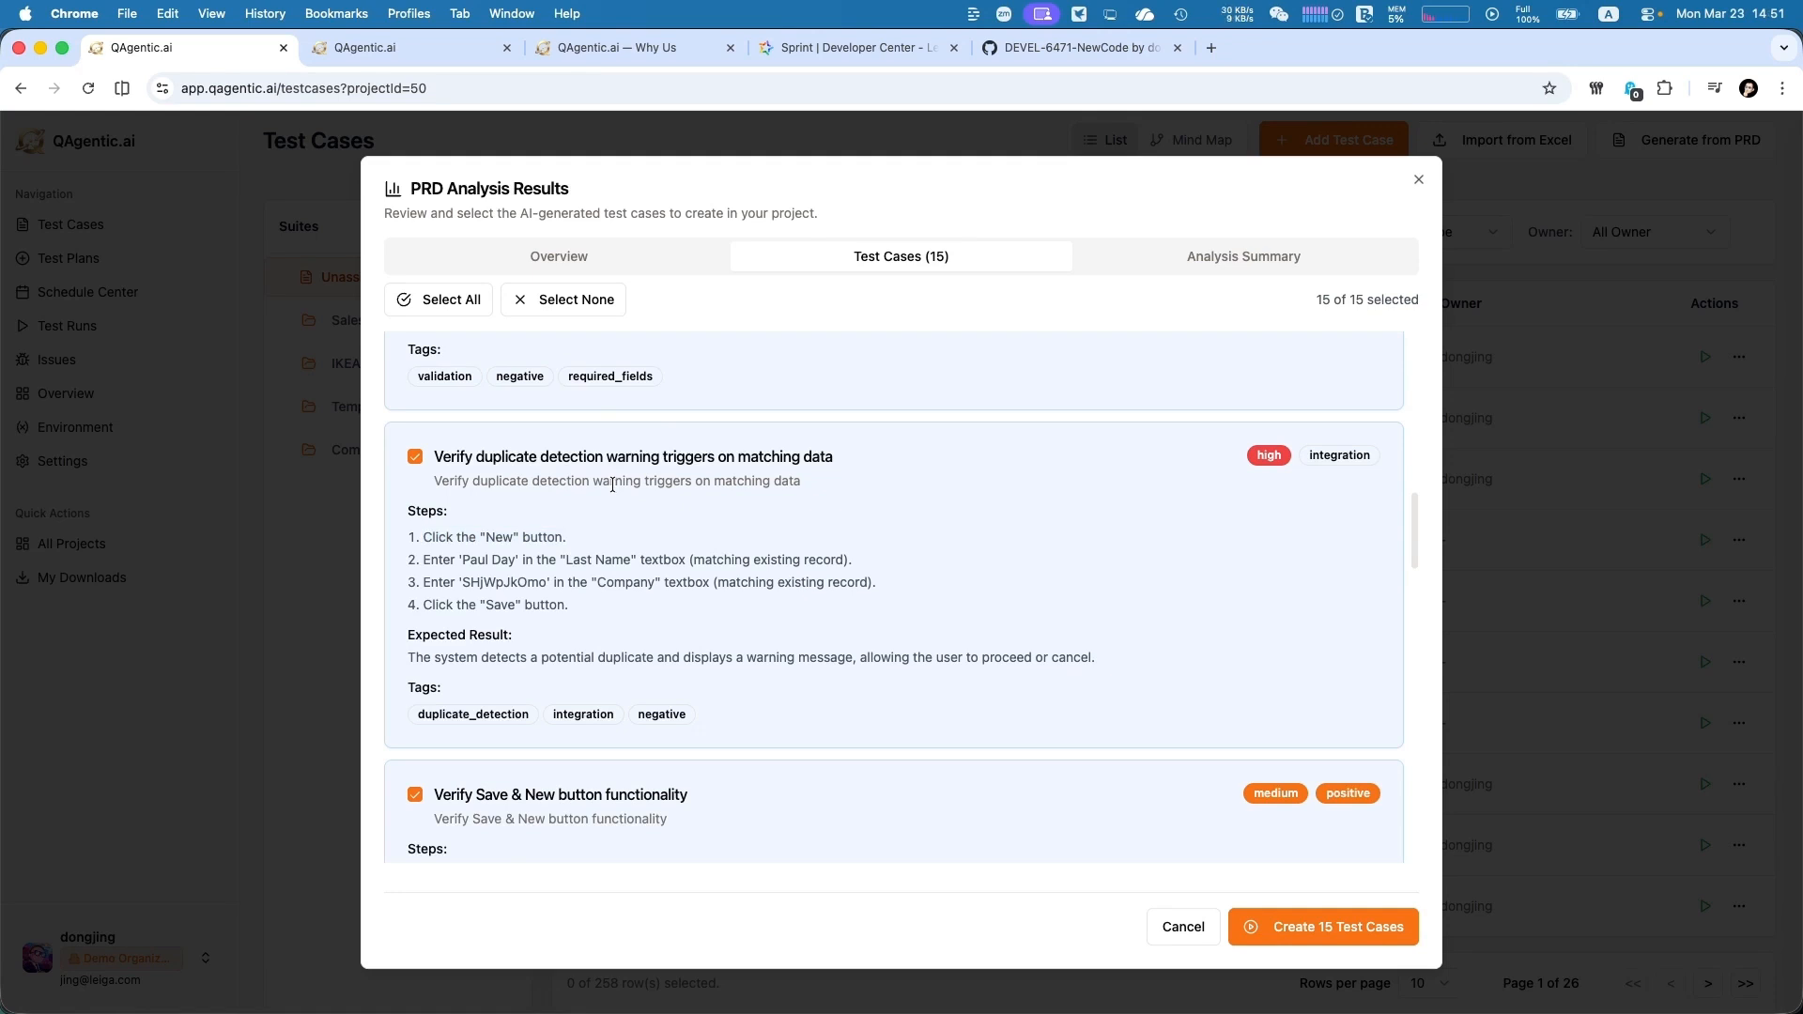
{"action": "scroll", "coordinate": [612, 484], "scroll_direction": "down", "scroll_amount": 3}
{"action": "scroll", "coordinate": [612, 484], "scroll_direction": "down", "scroll_amount": 6}
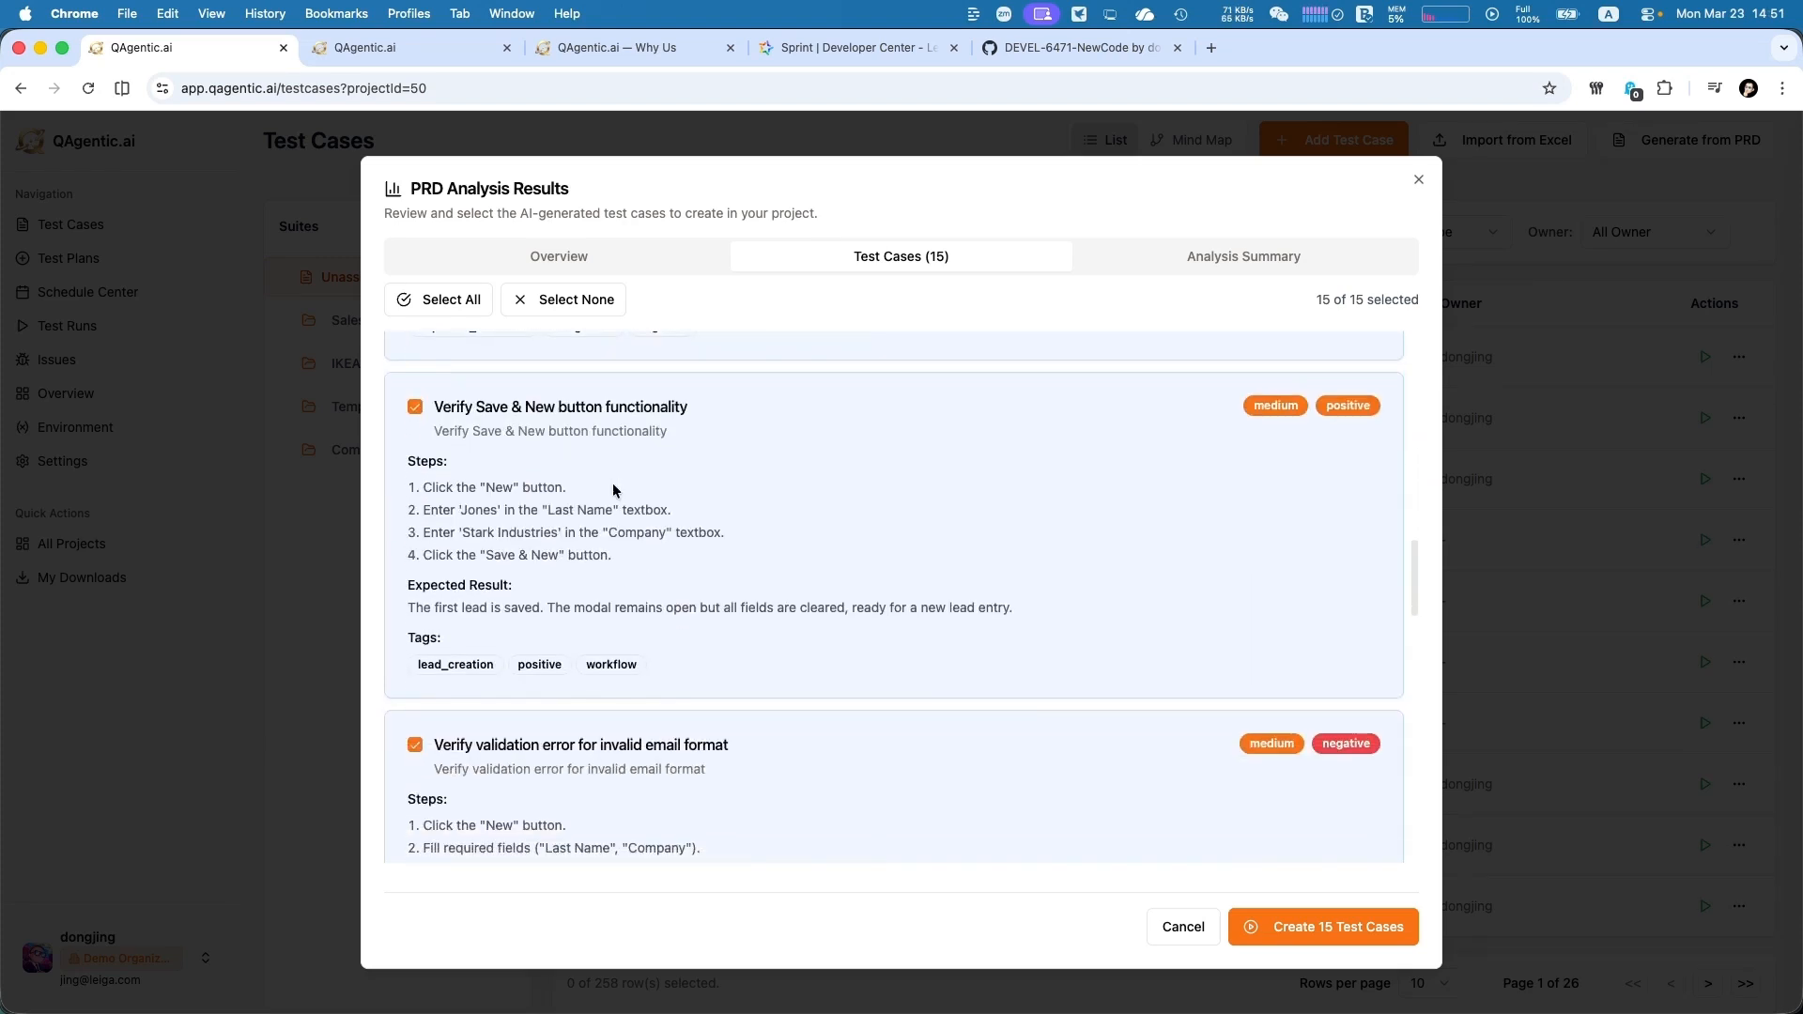
{"action": "scroll", "coordinate": [613, 489], "scroll_direction": "down", "scroll_amount": 1}
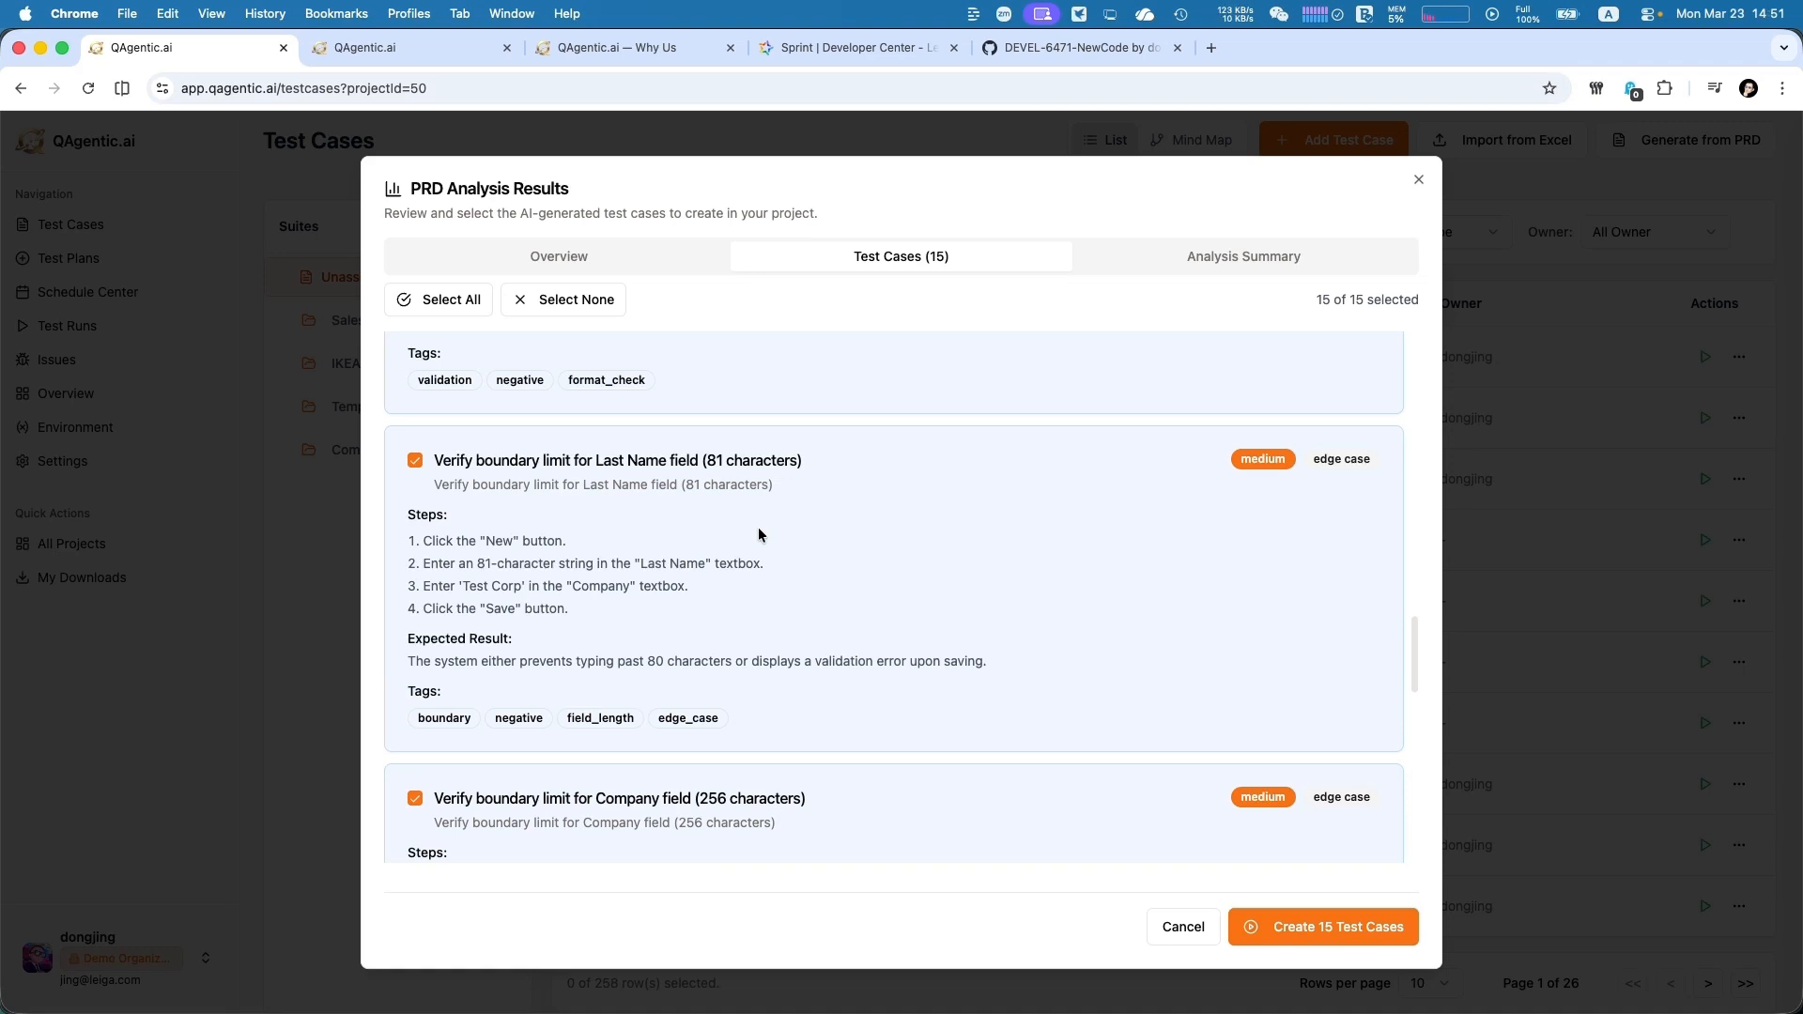
Review the remaining generated cases and the analysis summary of the PRD results, and create the 15 test cases
{"action": "left_click_drag", "start_coordinate": [628, 484], "coordinate": [678, 484]}
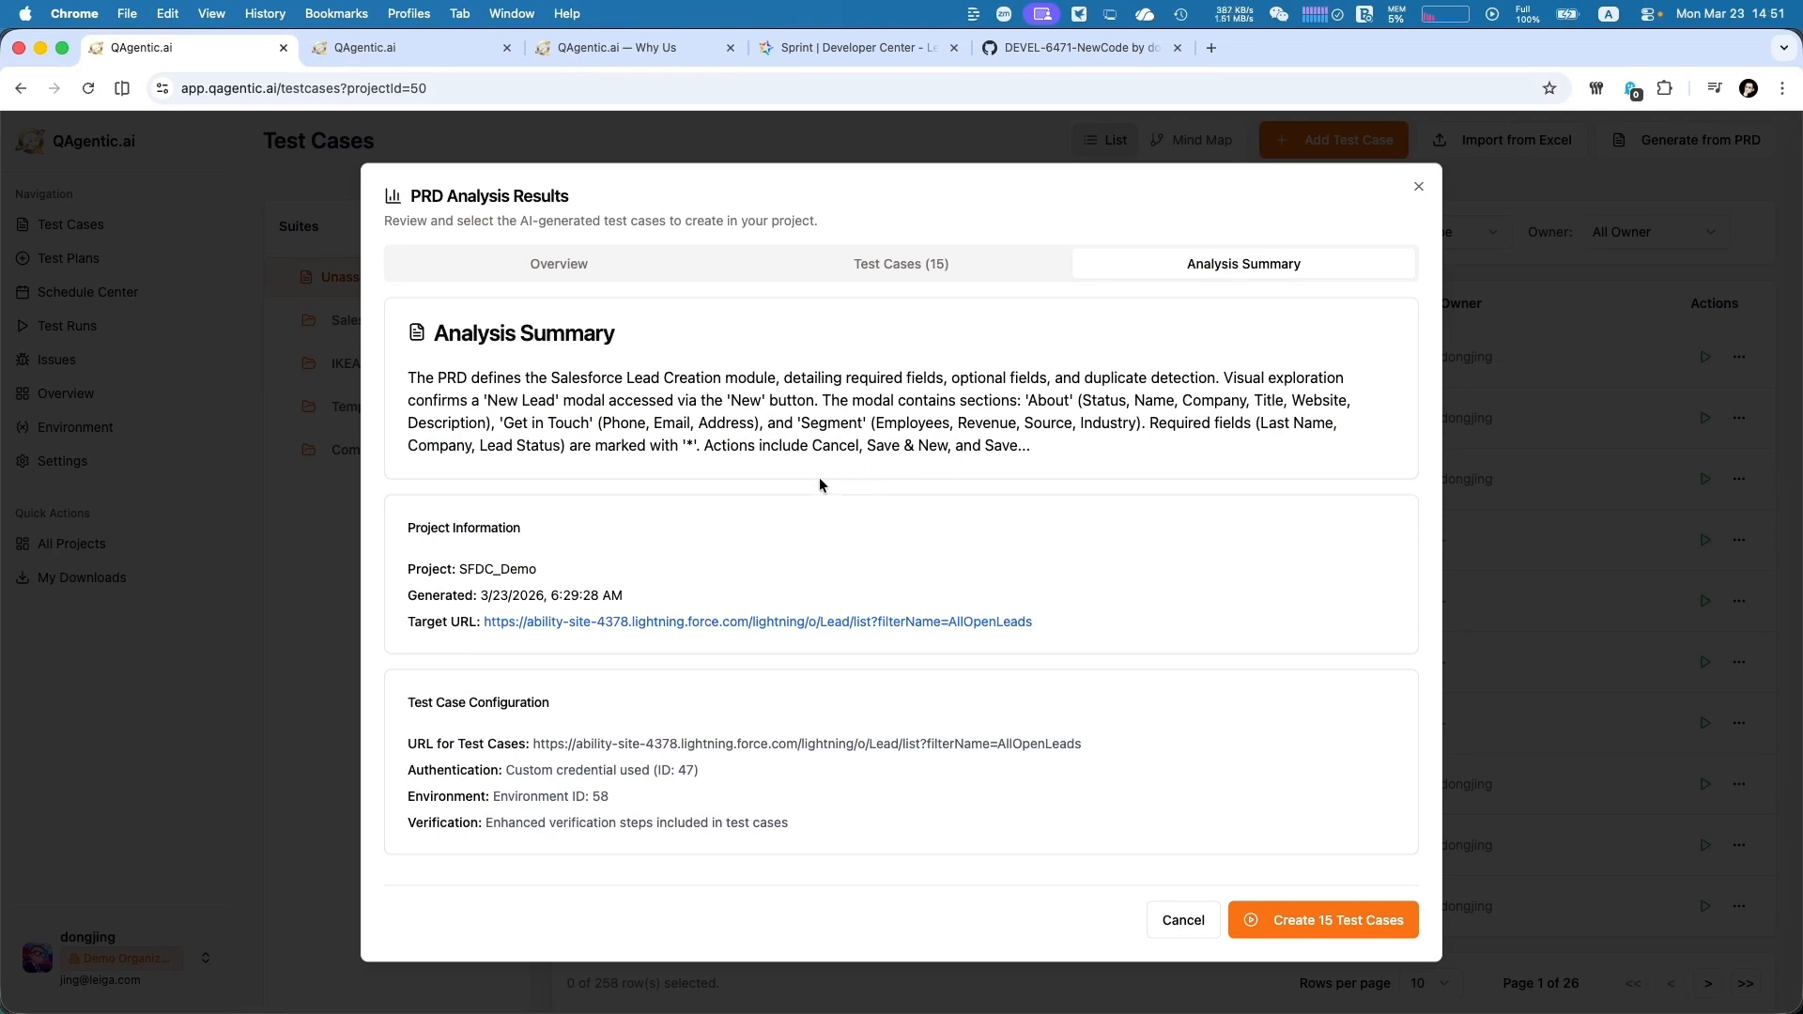
{"action": "left_click", "coordinate": [1373, 925]}
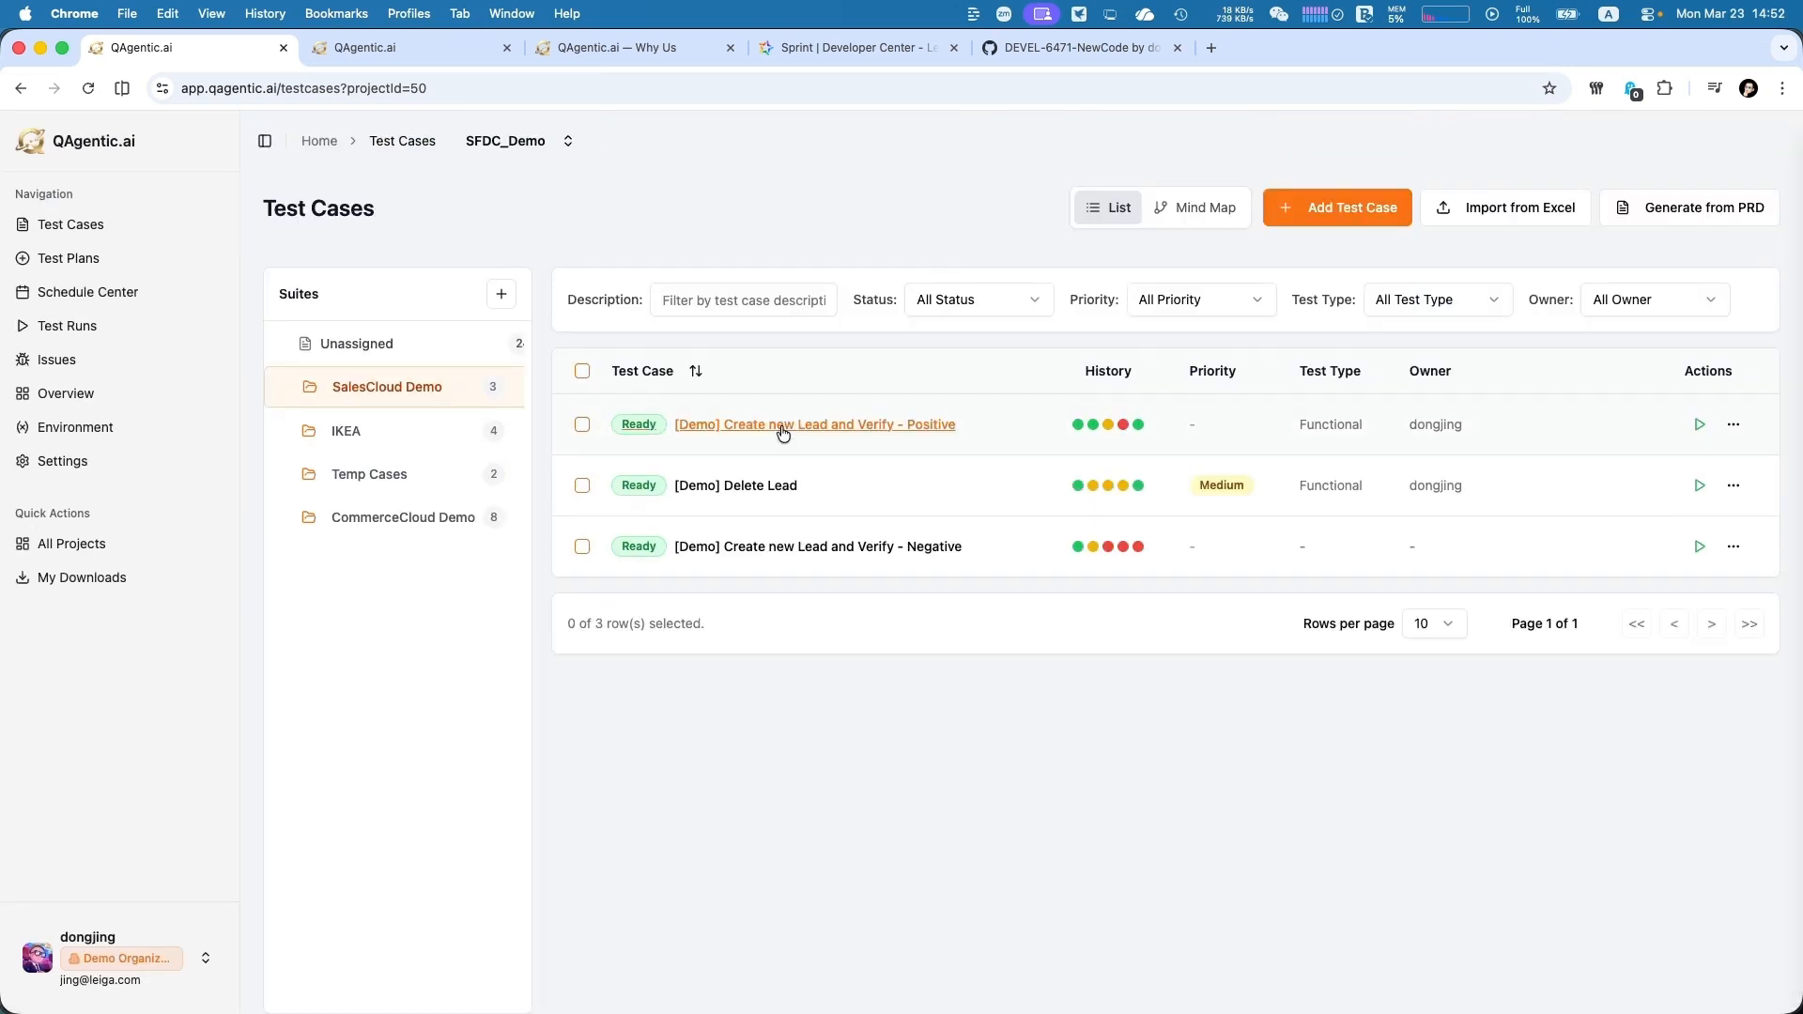
Open "[Demo] Create new Lead and Verify - Positive" in the SalesCloud Demo suite and examine its basic info and test steps
{"action": "left_click", "coordinate": [785, 428]}
{"action": "left_click", "coordinate": [264, 146]}
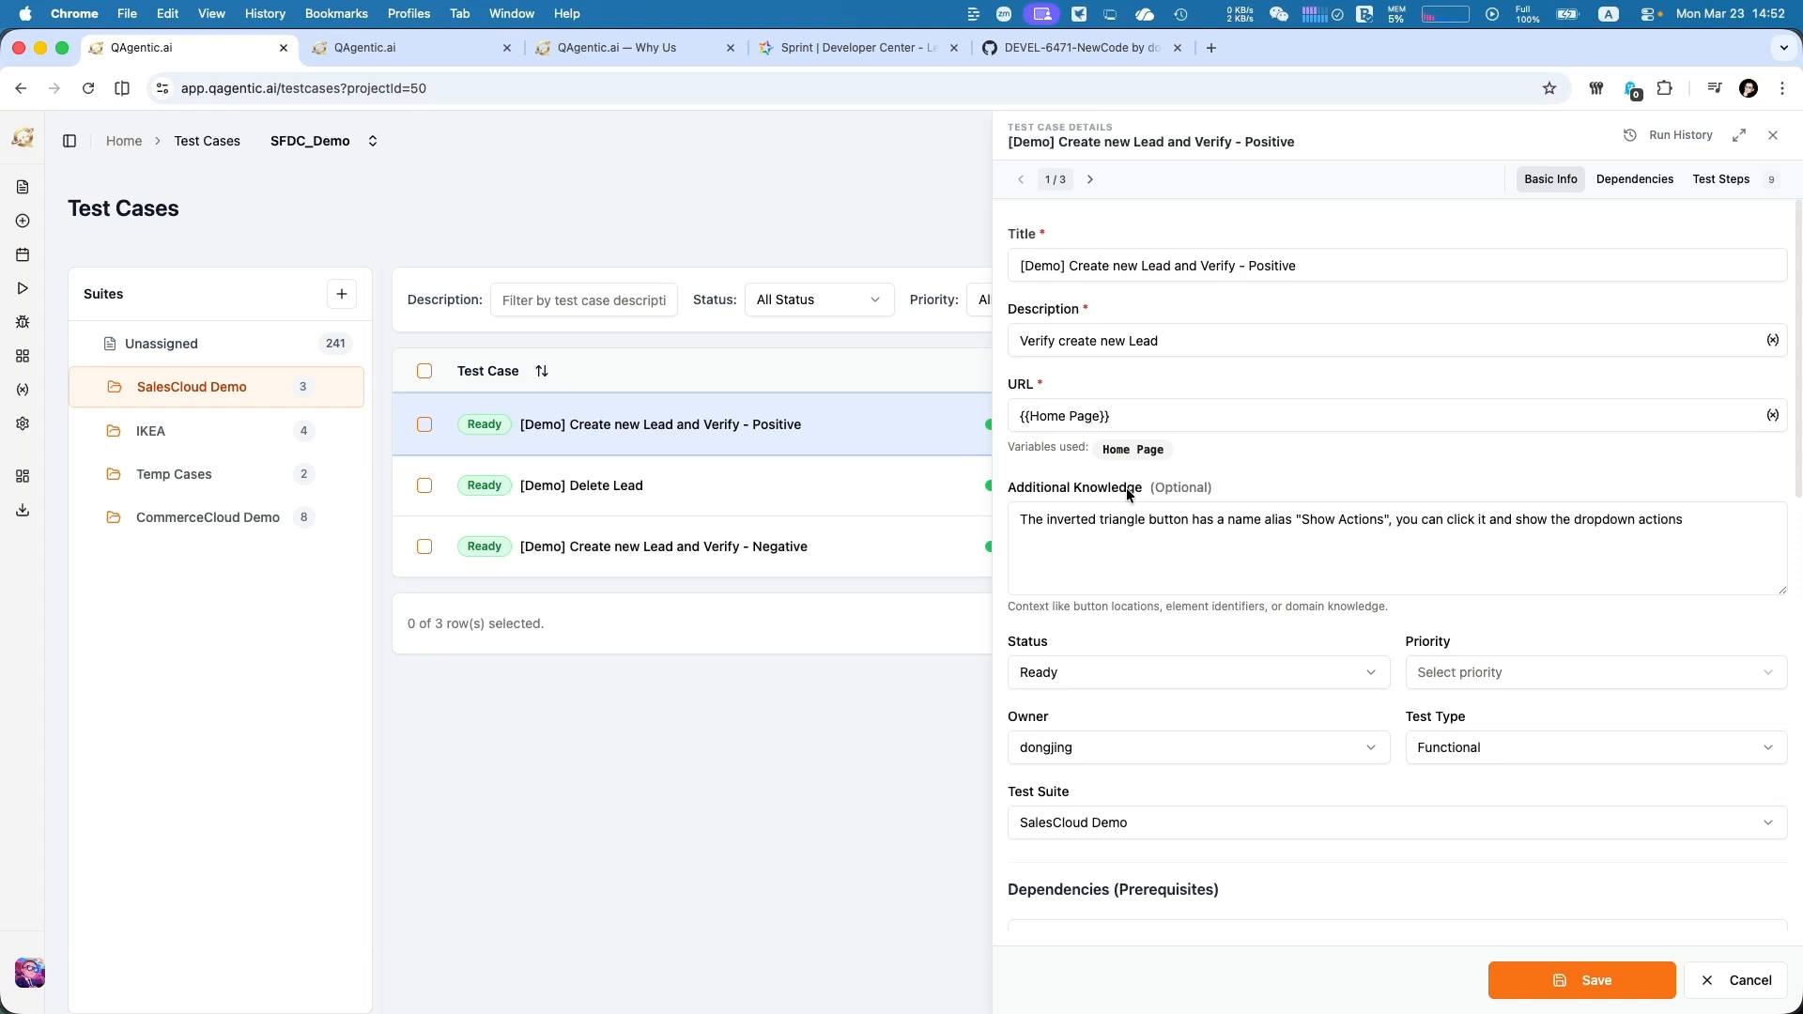
{"action": "scroll", "coordinate": [1276, 748], "scroll_direction": "down", "scroll_amount": 10}
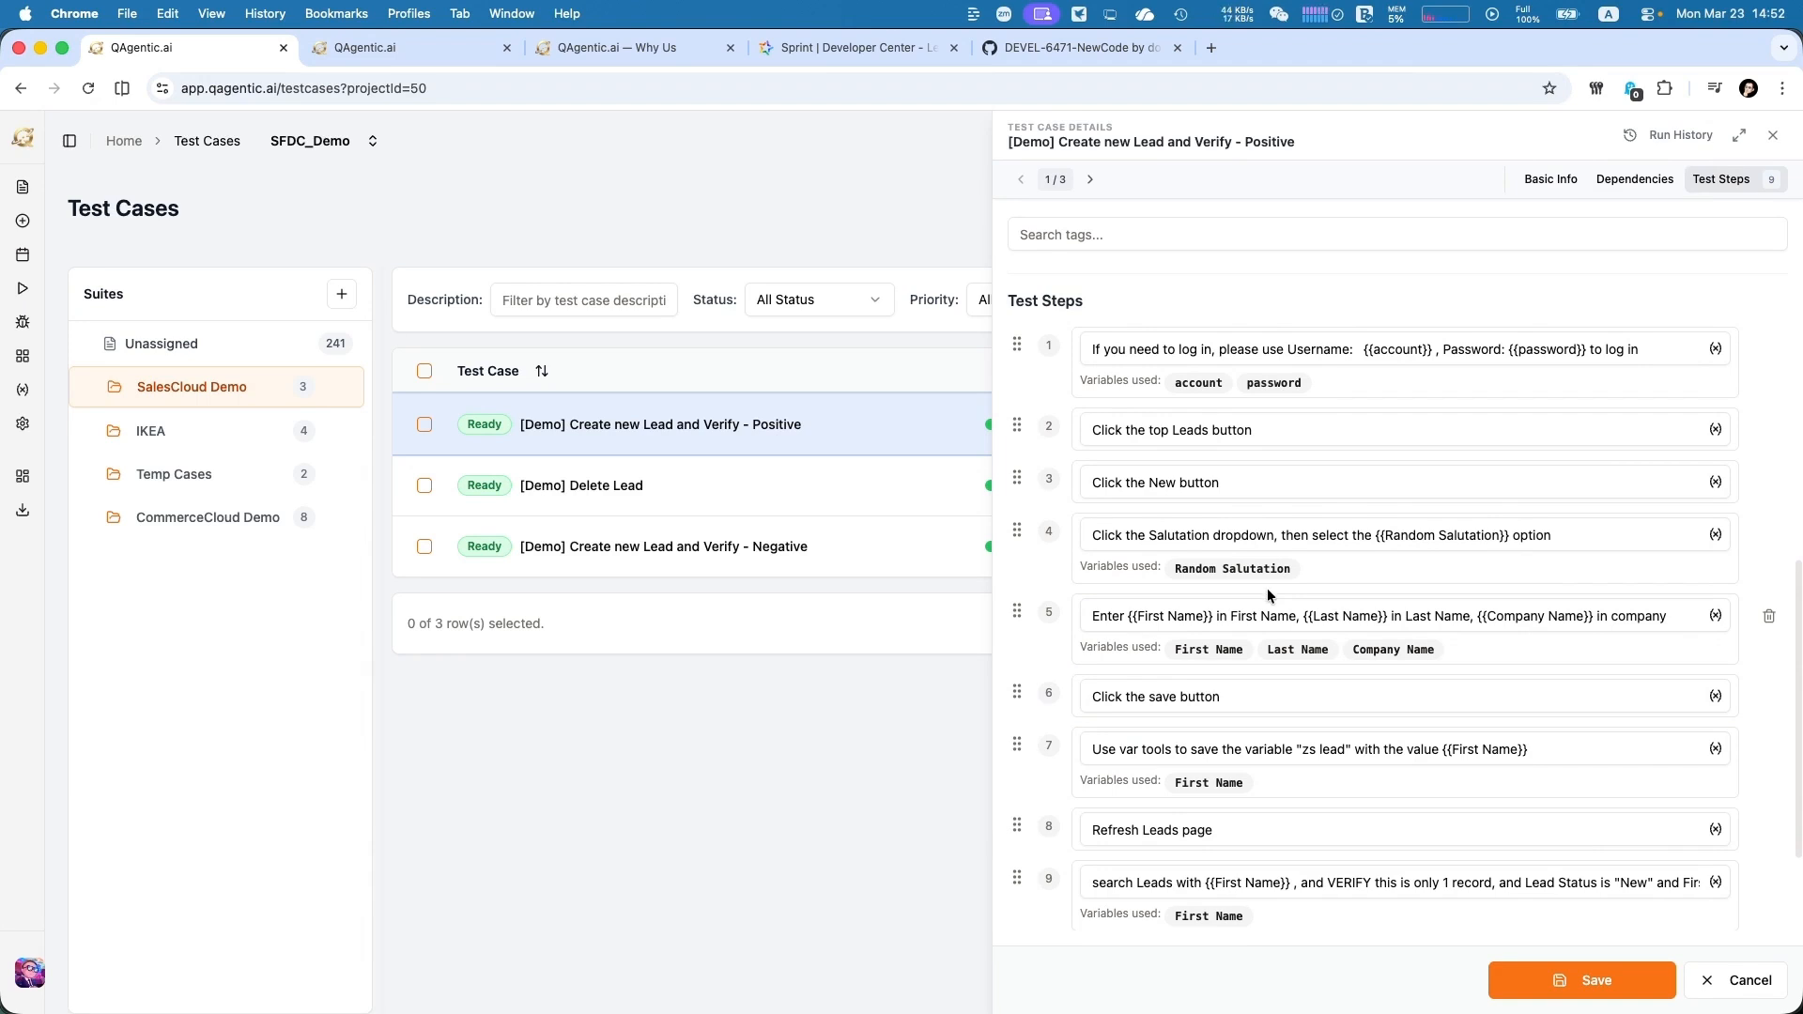
{"action": "left_click_drag", "start_coordinate": [1380, 535], "coordinate": [1424, 532]}
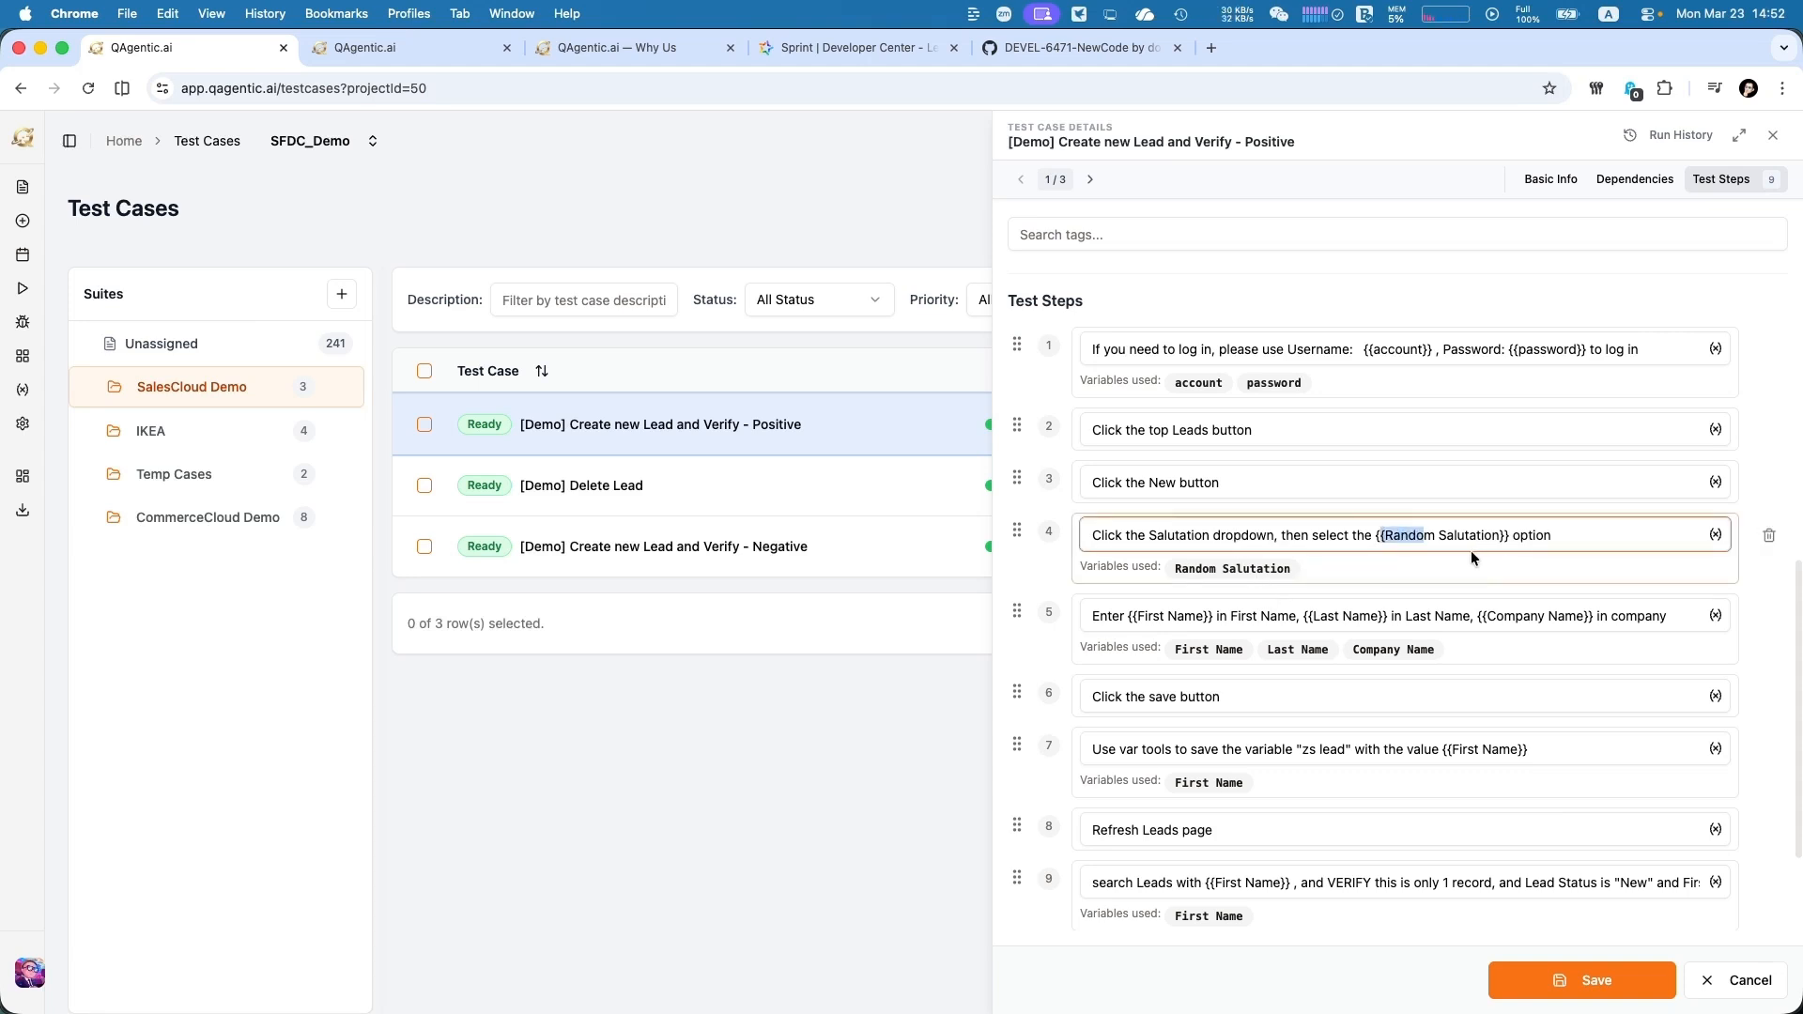
{"action": "scroll", "coordinate": [1470, 550], "scroll_direction": "down", "scroll_amount": 1}
{"action": "scroll", "coordinate": [1288, 516], "scroll_direction": "up", "scroll_amount": 5}
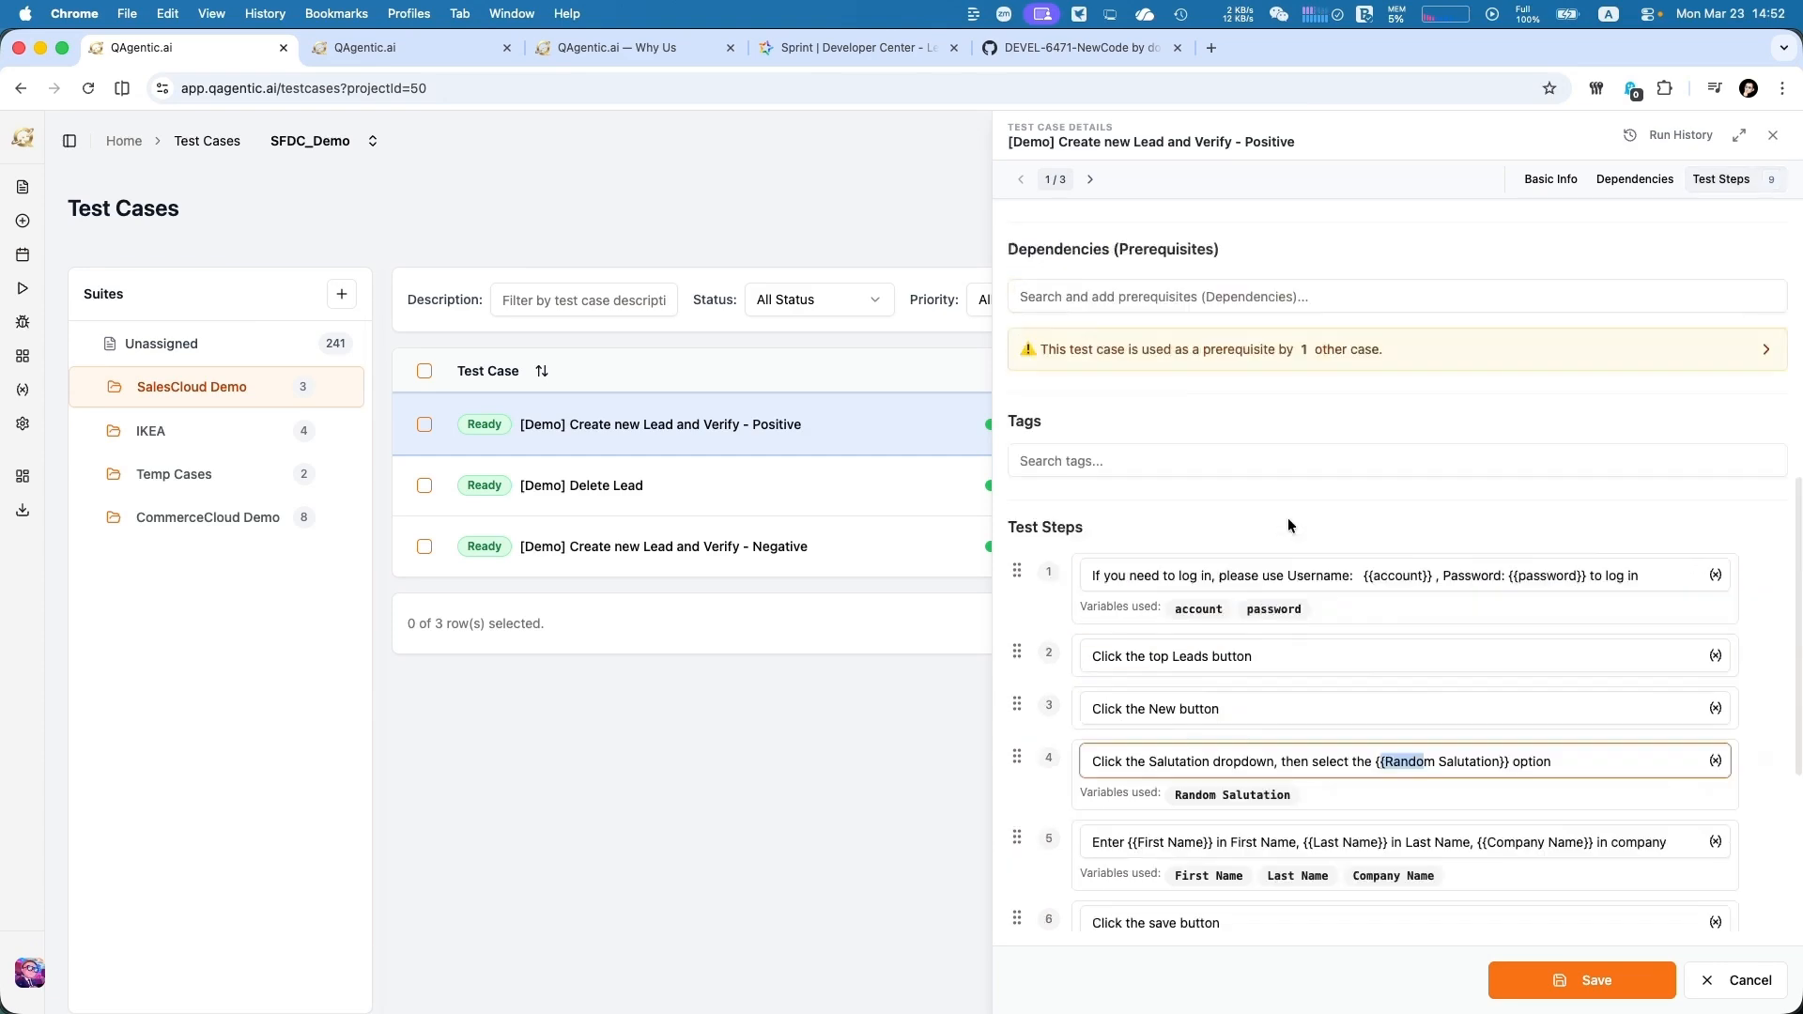
Expand the test case's prerequisite notice to view the dependent case, and examine the verification in test step 9
{"action": "scroll", "coordinate": [1287, 516], "scroll_direction": "up", "scroll_amount": 2}
{"action": "left_click", "coordinate": [1302, 557]}
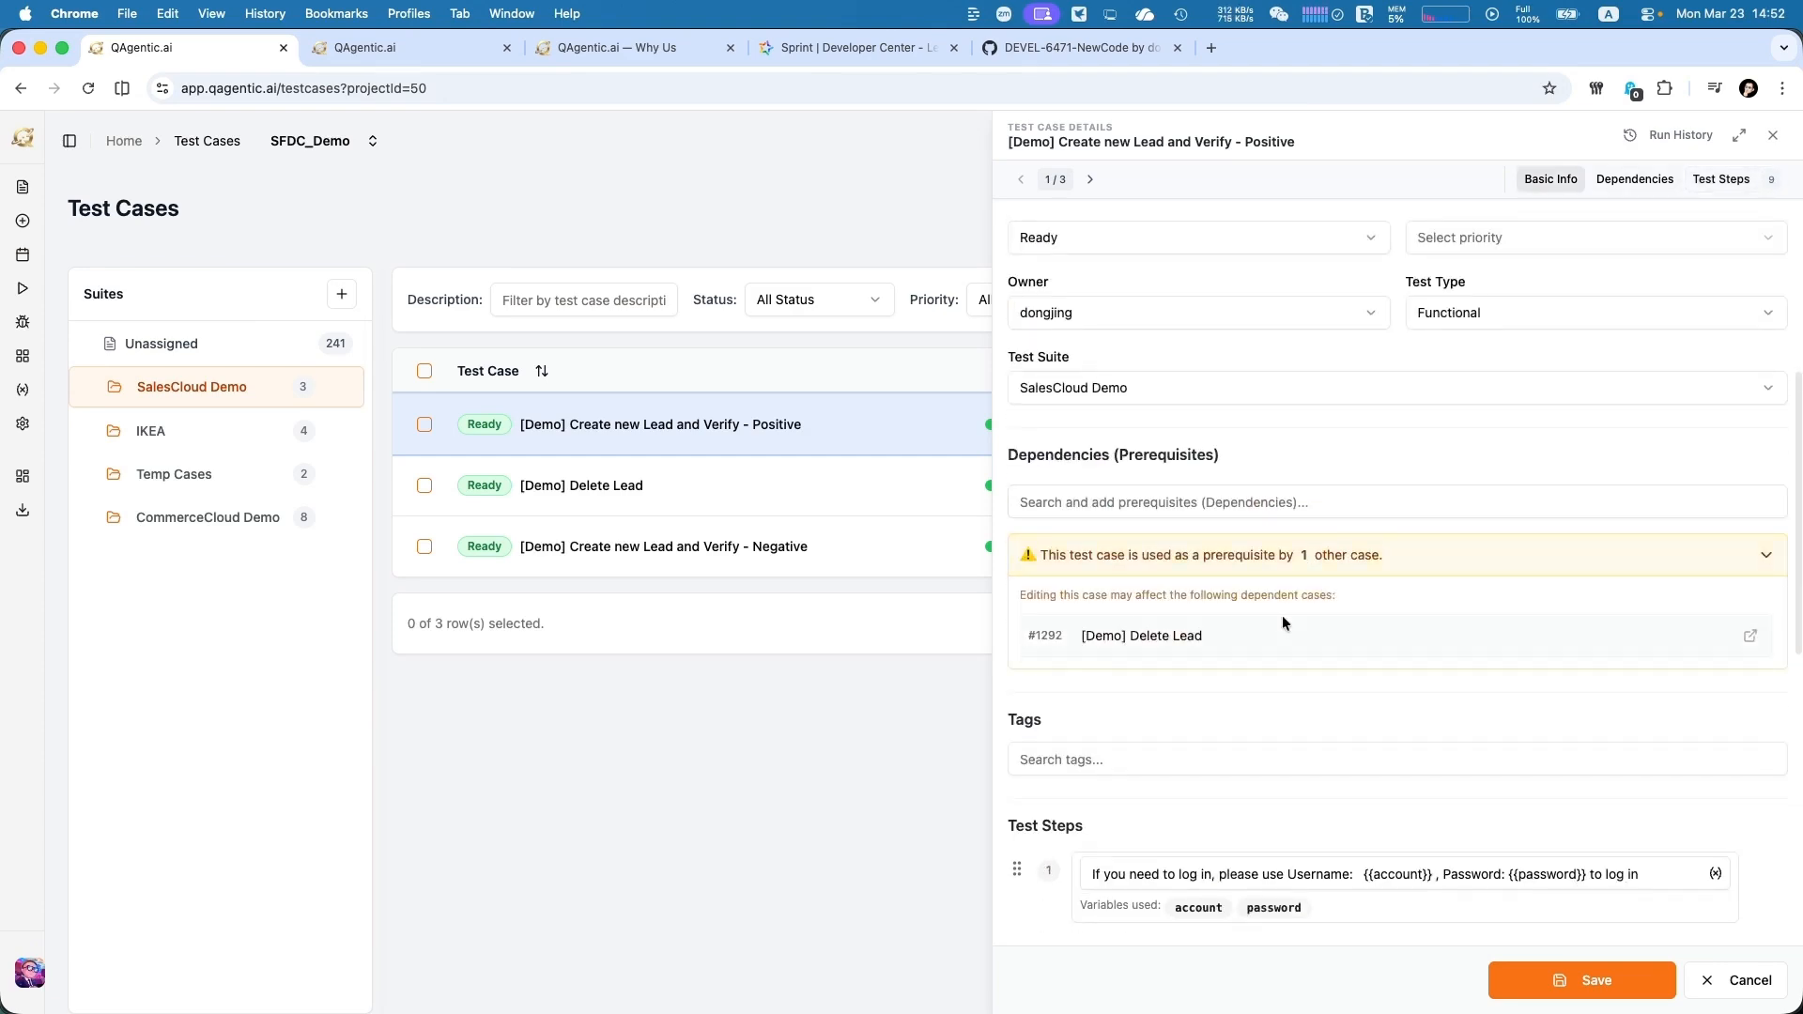
{"action": "scroll", "coordinate": [1282, 616], "scroll_direction": "down", "scroll_amount": 1}
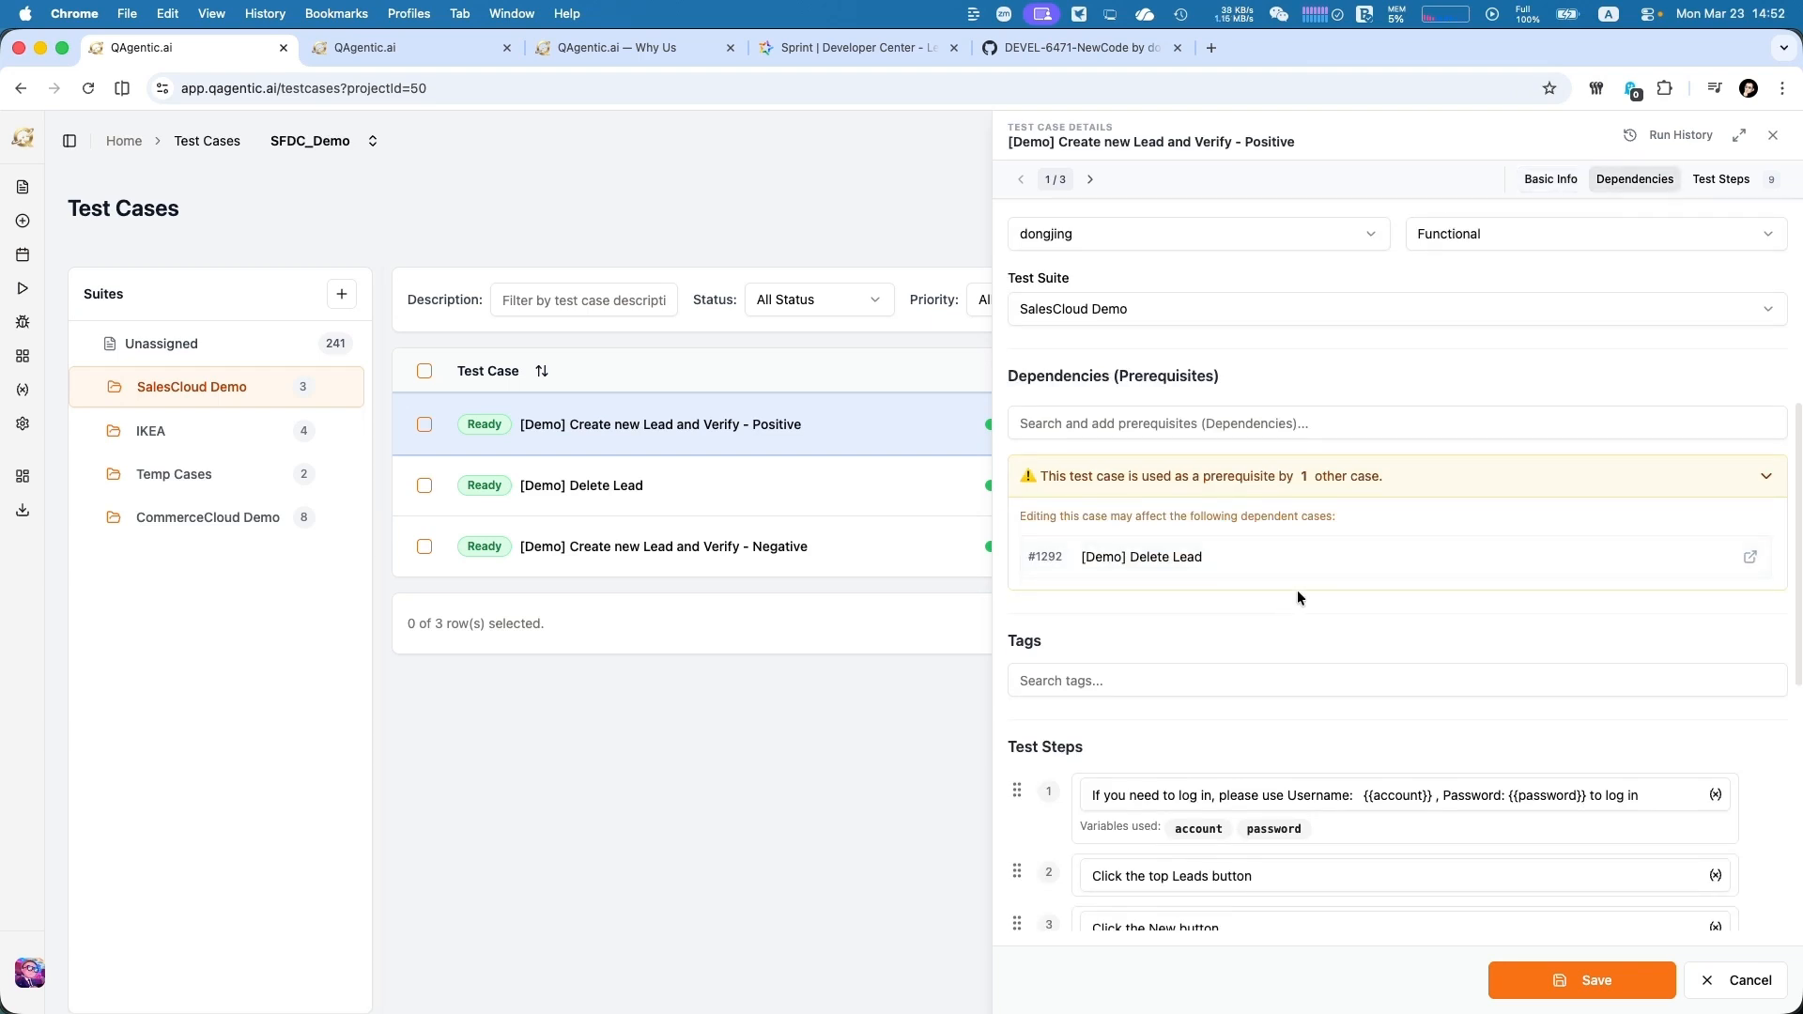
{"action": "scroll", "coordinate": [1298, 596], "scroll_direction": "down", "scroll_amount": 1}
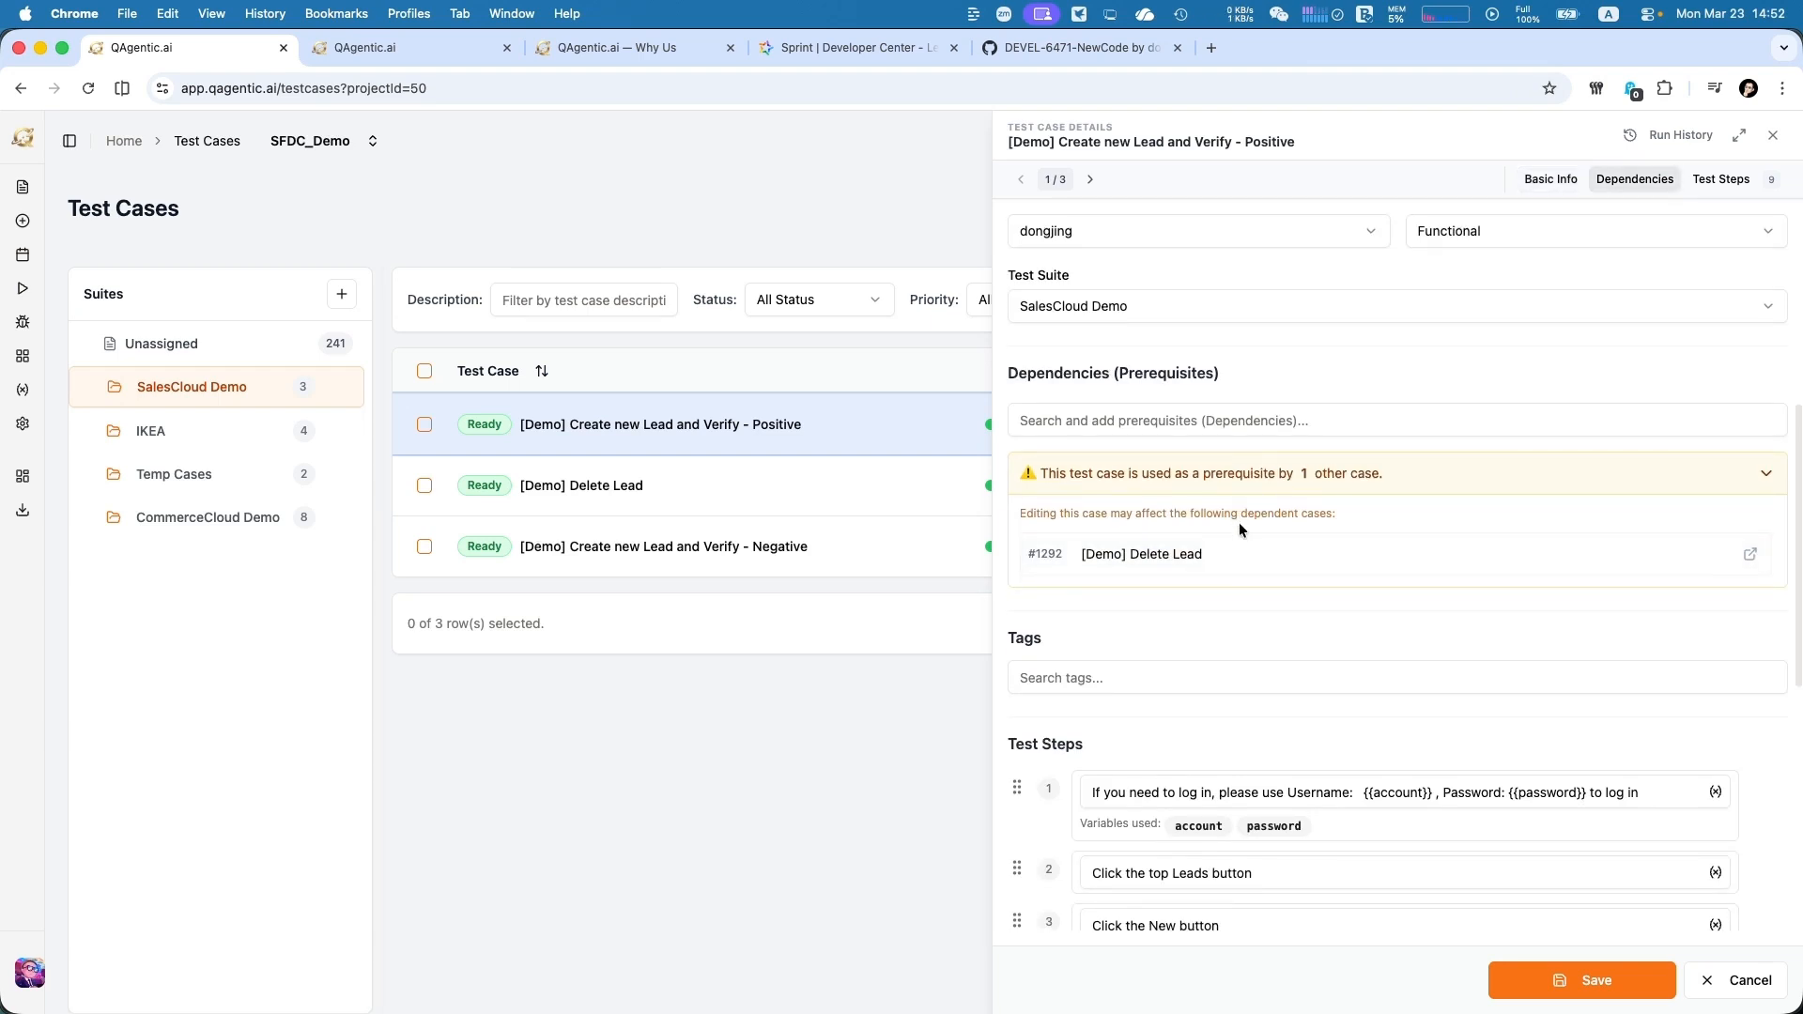
{"action": "left_click_drag", "start_coordinate": [1276, 519], "coordinate": [1271, 522]}
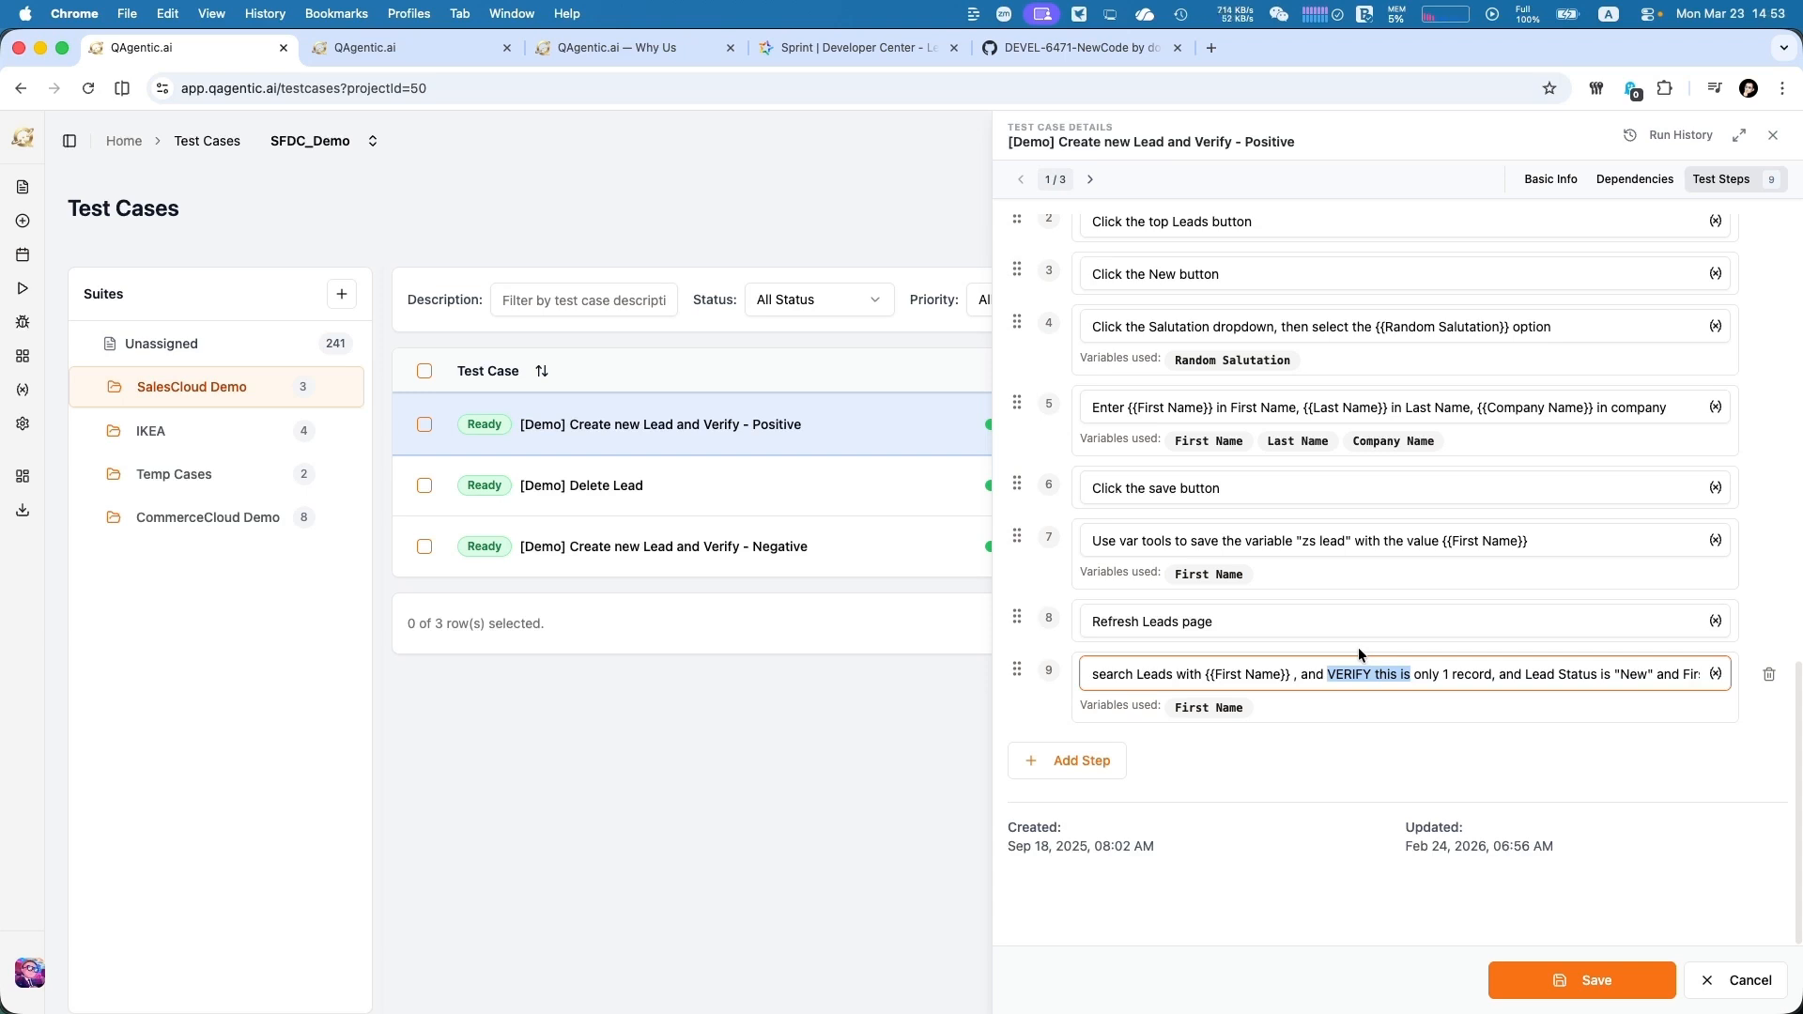
Examine the test case's Additional Knowledge text, dependencies and test steps, and close its details
{"action": "scroll", "coordinate": [1056, 530], "scroll_direction": "up", "scroll_amount": 12}
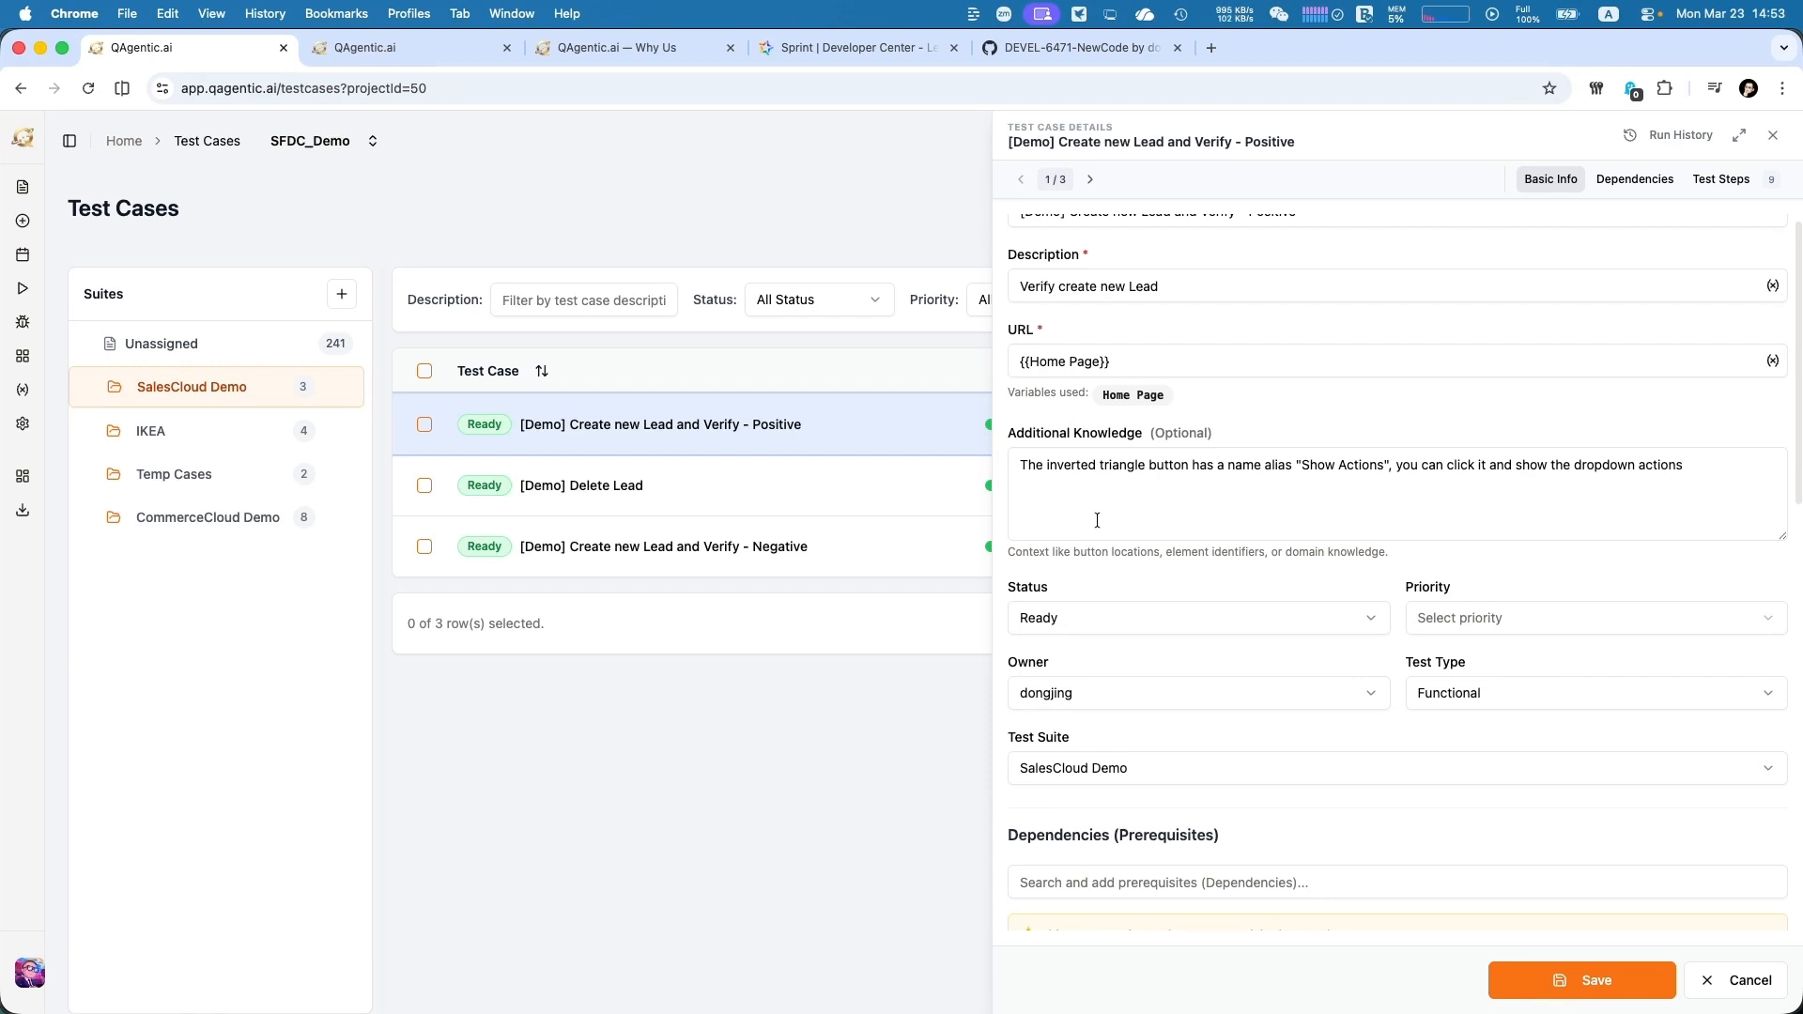
{"action": "left_click", "coordinate": [1123, 469]}
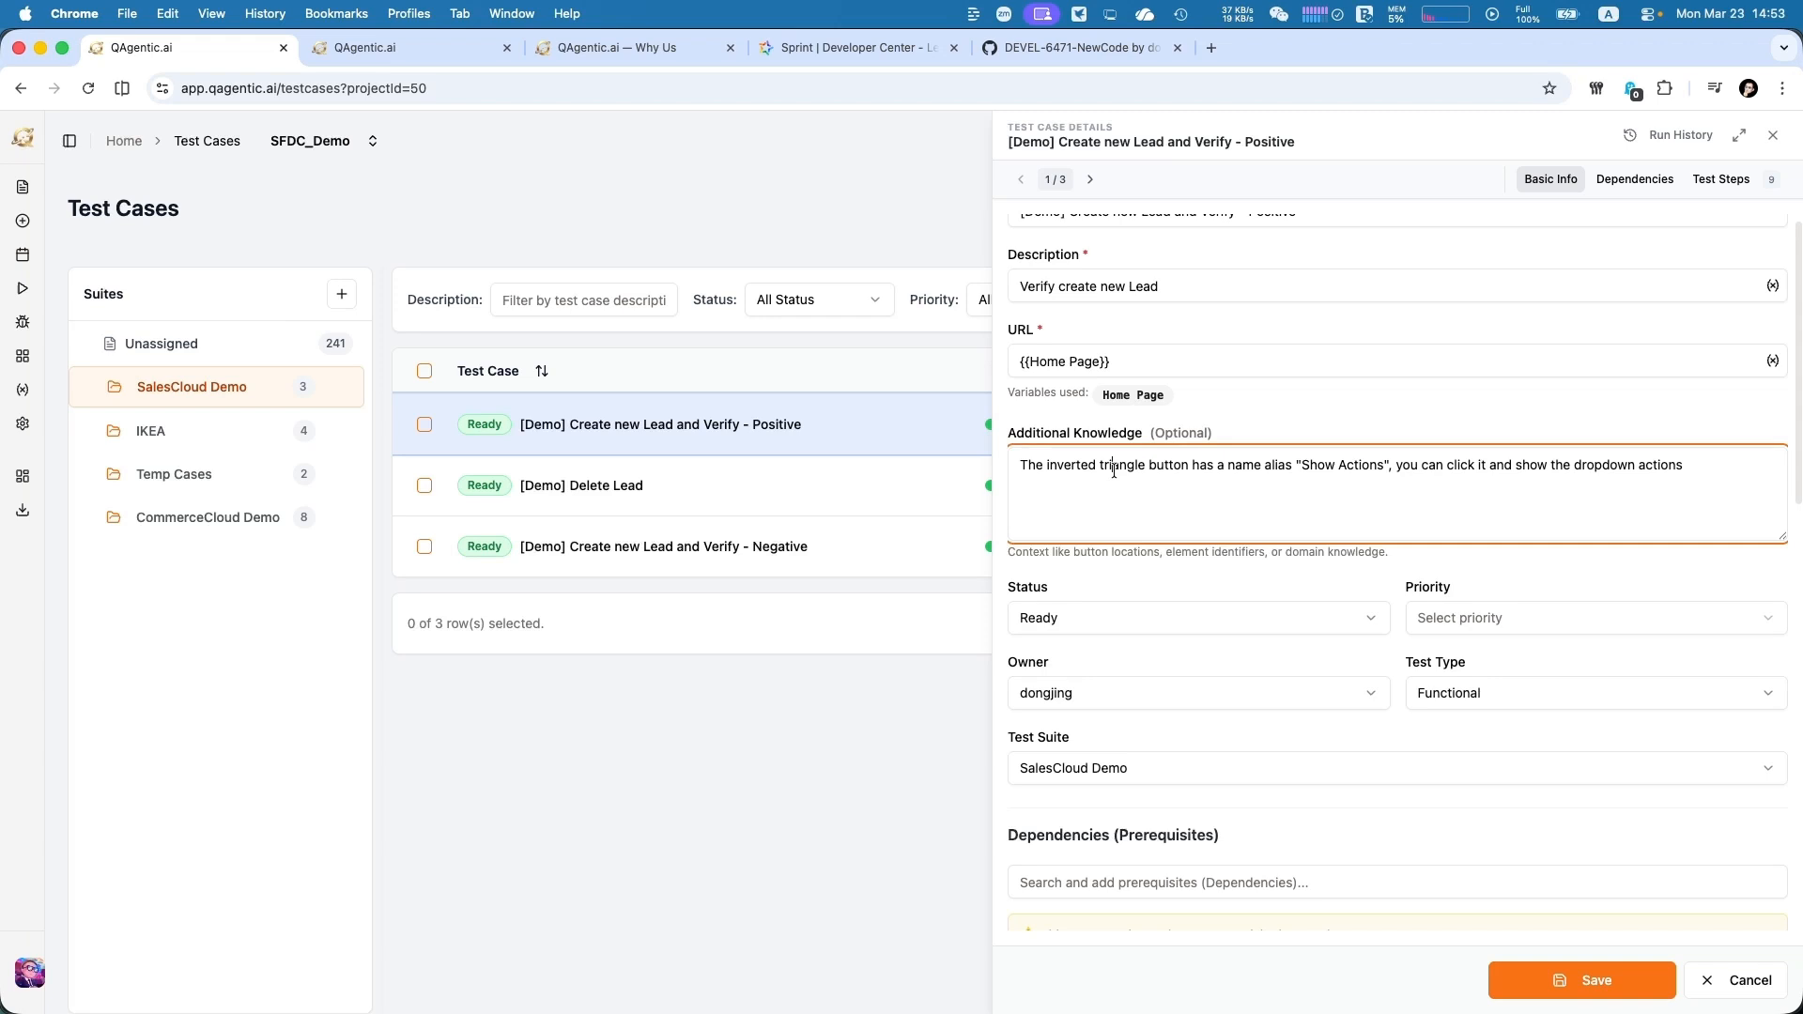
{"action": "left_click_drag", "start_coordinate": [1133, 467], "coordinate": [1127, 523]}
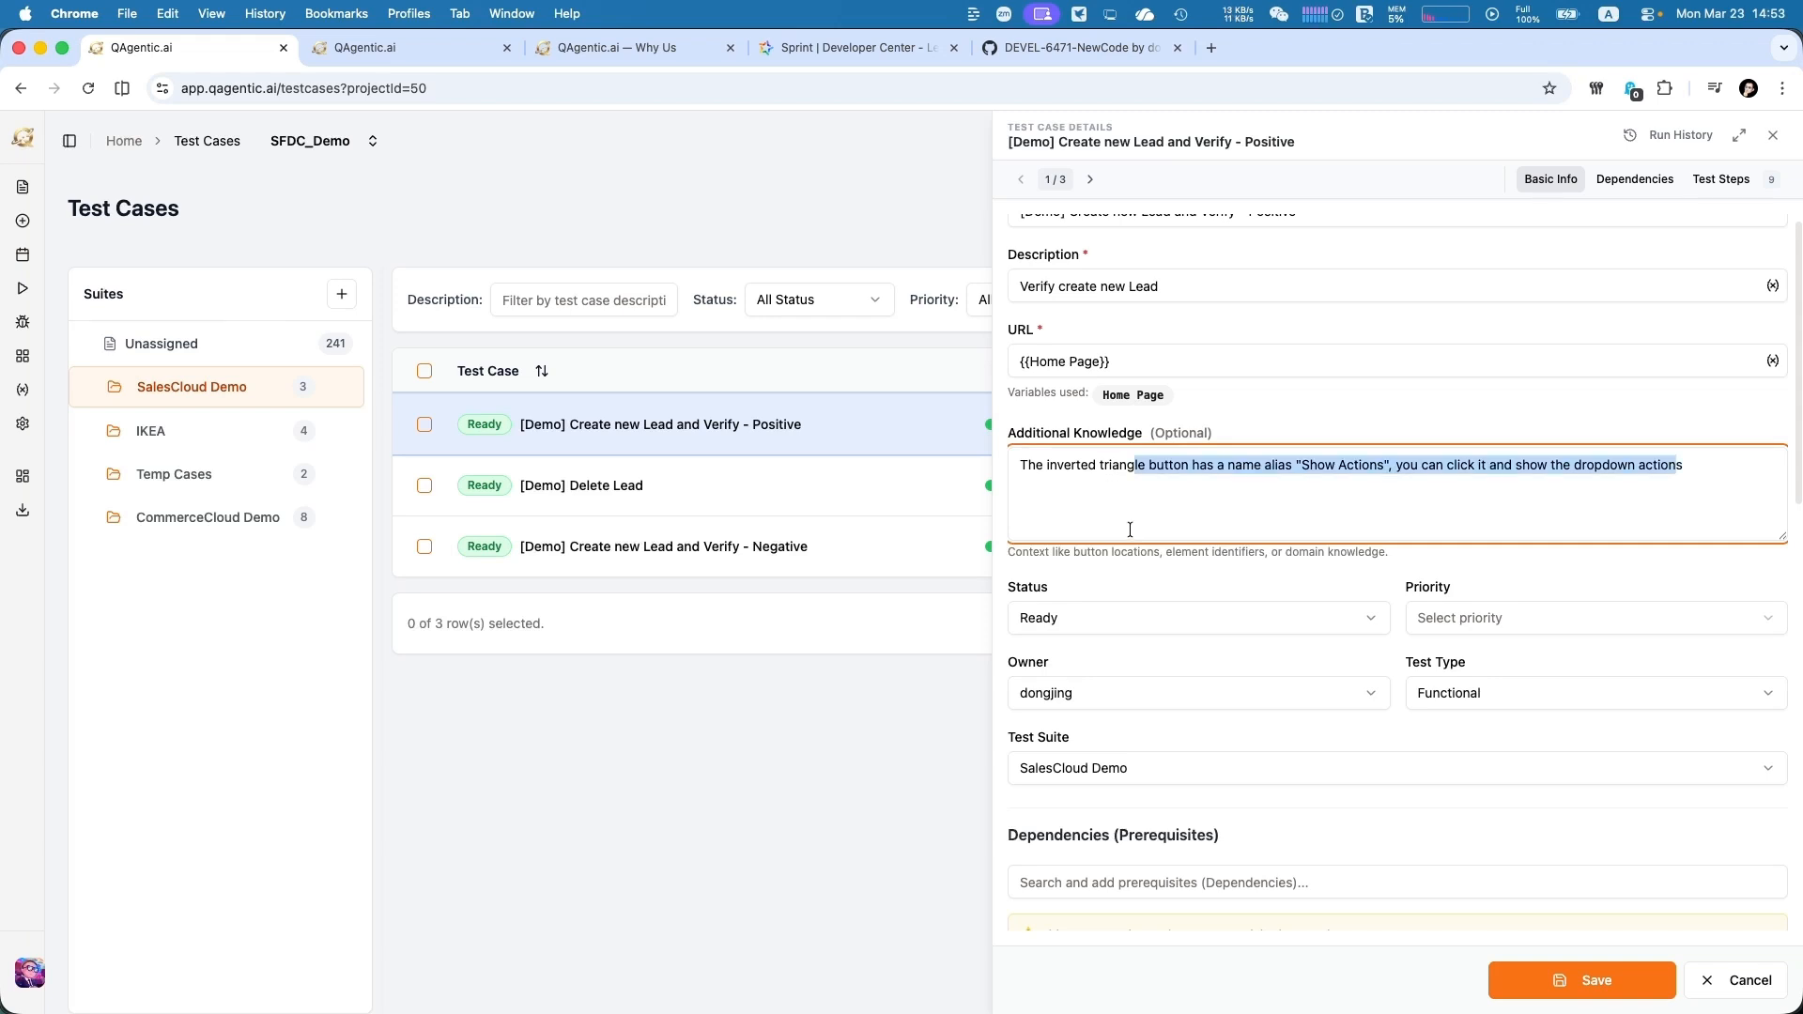
{"action": "left_click", "coordinate": [1127, 535]}
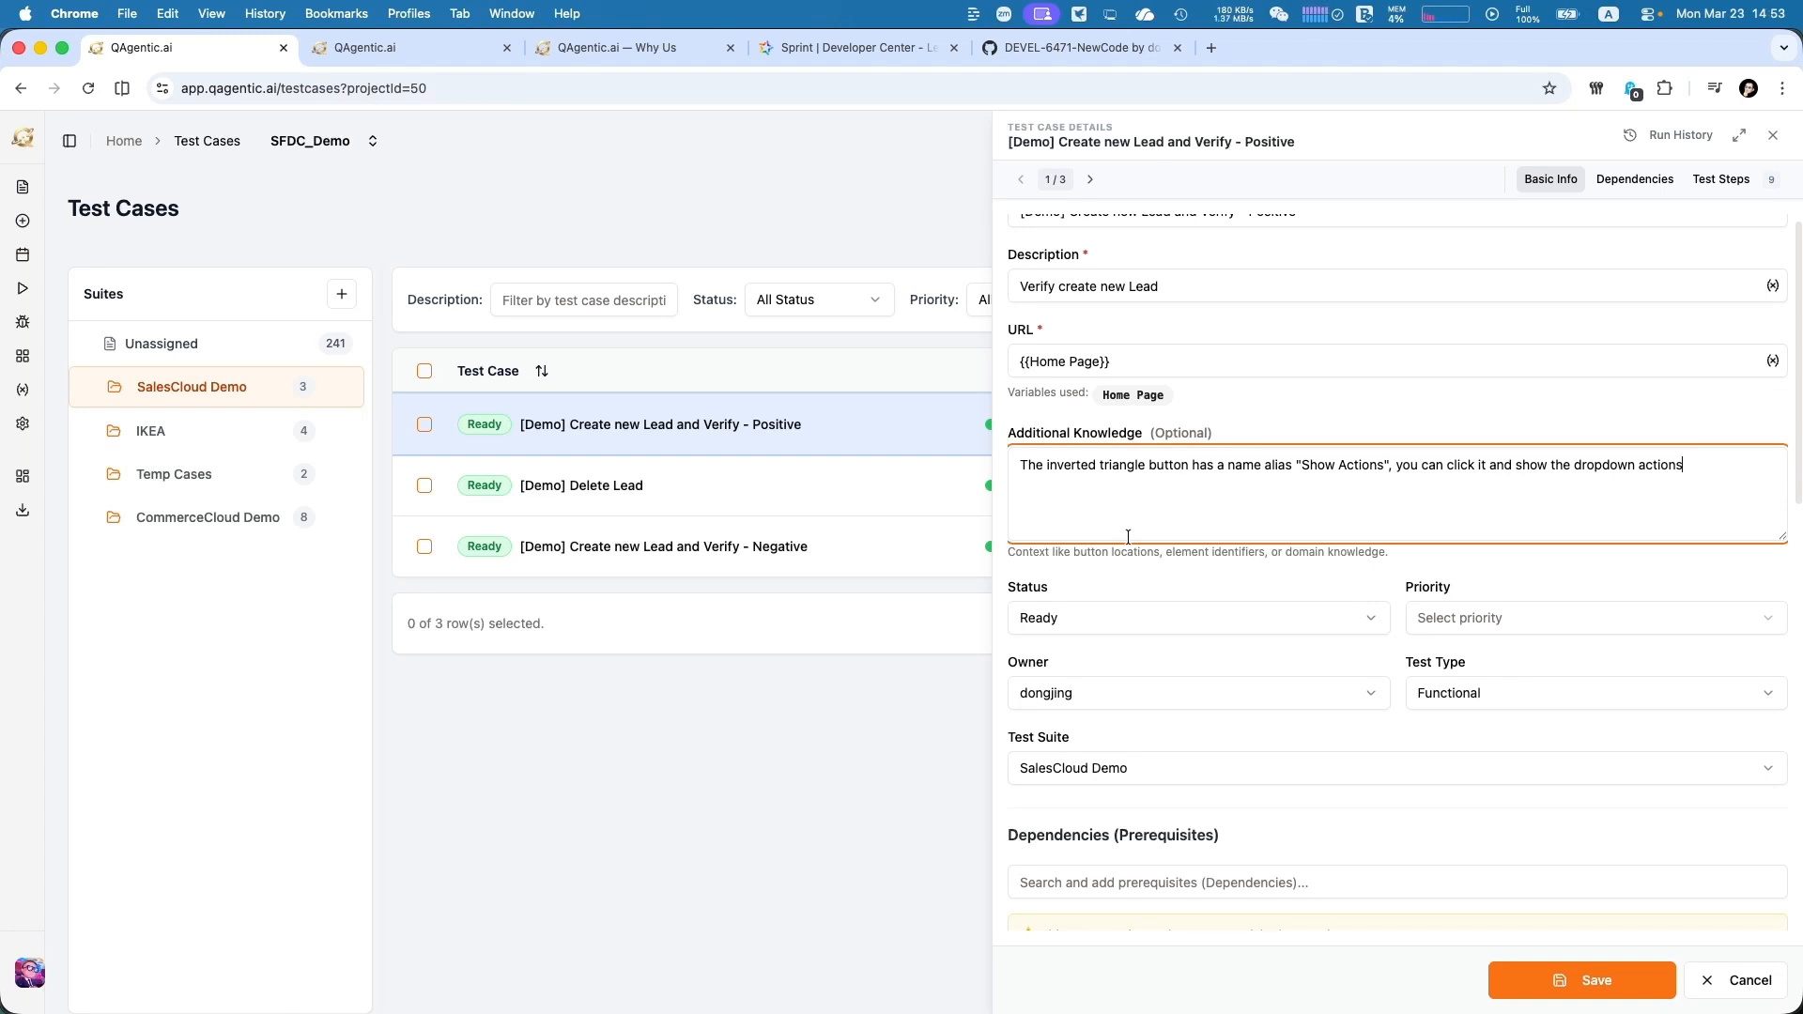
{"action": "scroll", "coordinate": [1129, 539], "scroll_direction": "down", "scroll_amount": 2}
{"action": "scroll", "coordinate": [1129, 543], "scroll_direction": "down", "scroll_amount": 5}
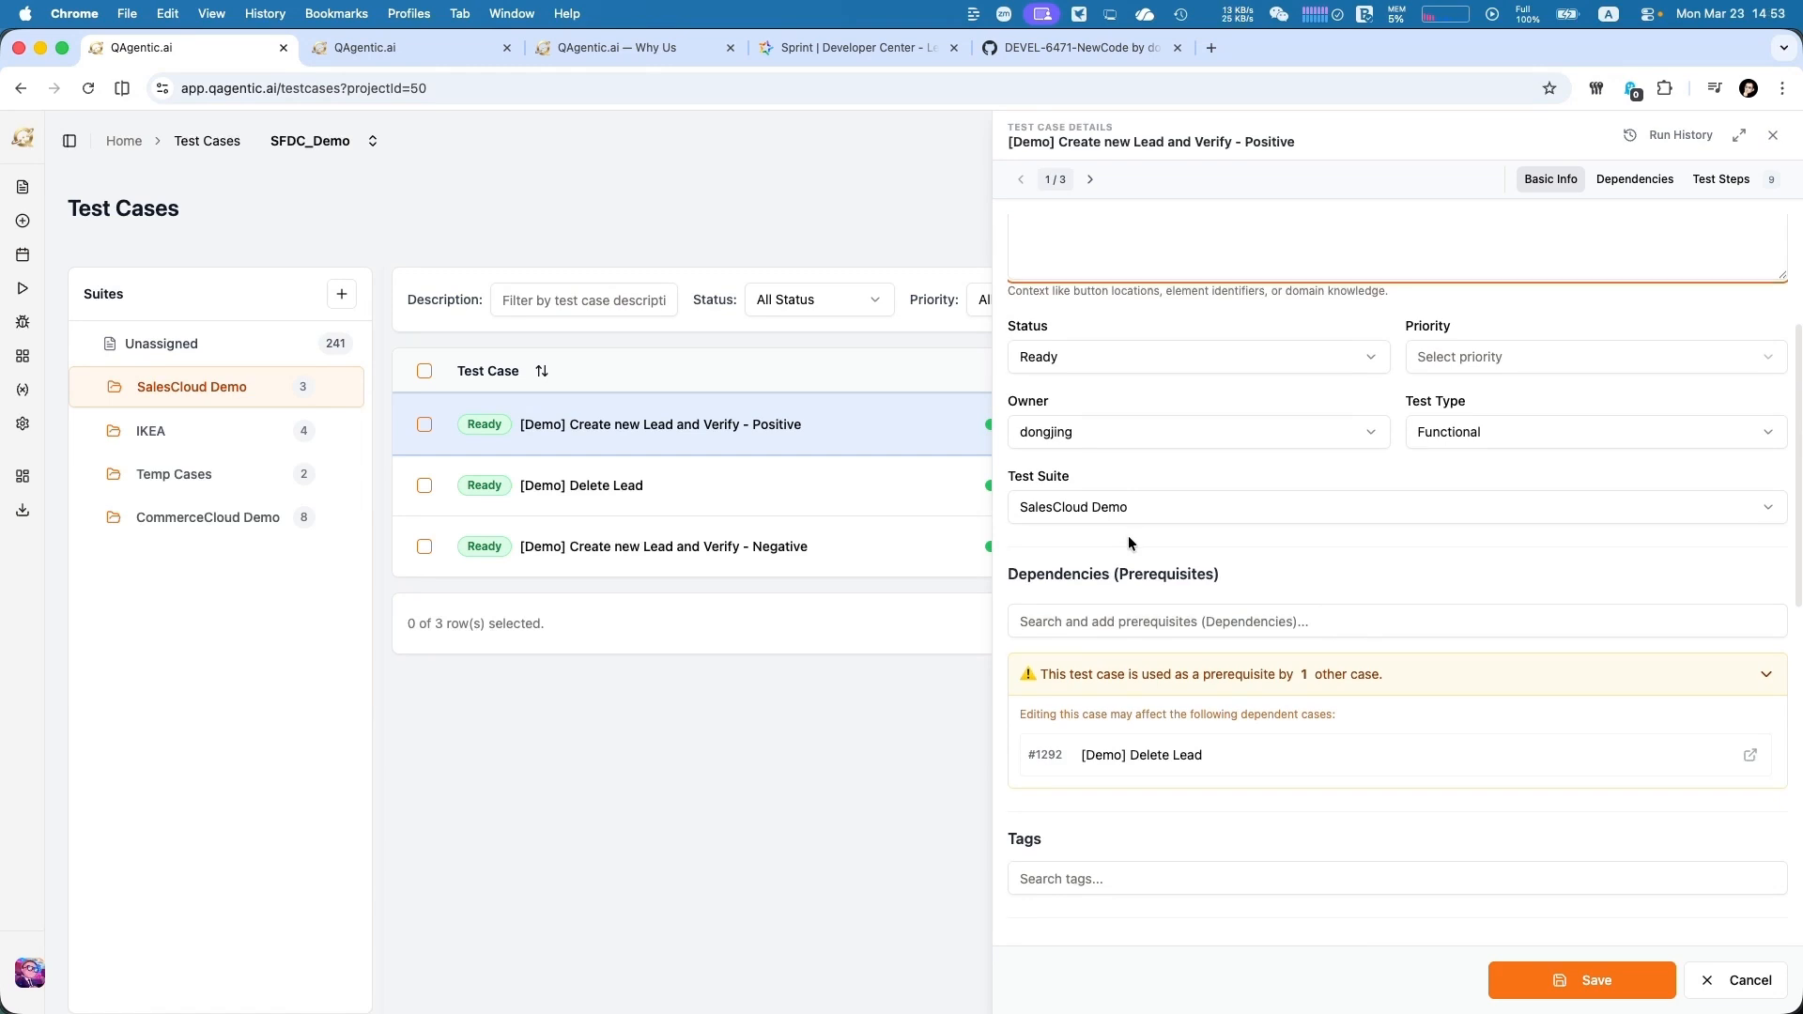
{"action": "scroll", "coordinate": [1128, 543], "scroll_direction": "down", "scroll_amount": 8}
{"action": "scroll", "coordinate": [1129, 543], "scroll_direction": "up", "scroll_amount": 2}
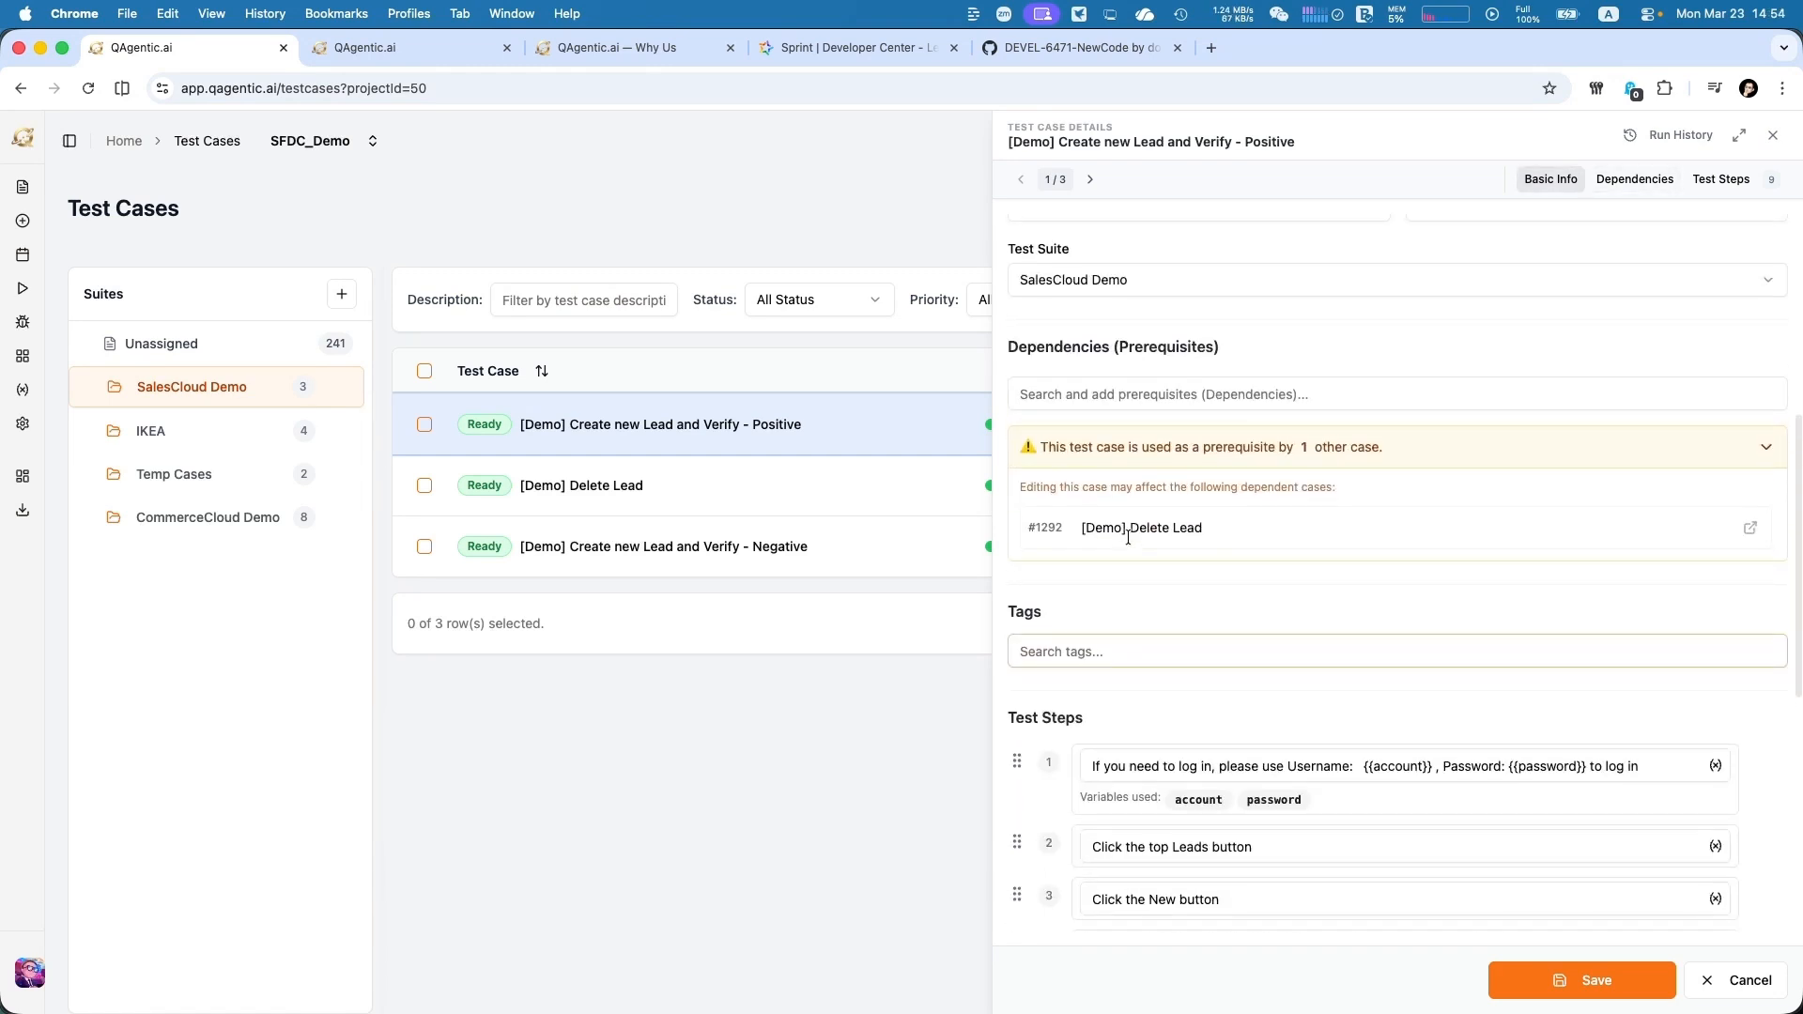
{"action": "scroll", "coordinate": [1128, 536], "scroll_direction": "down", "scroll_amount": 2}
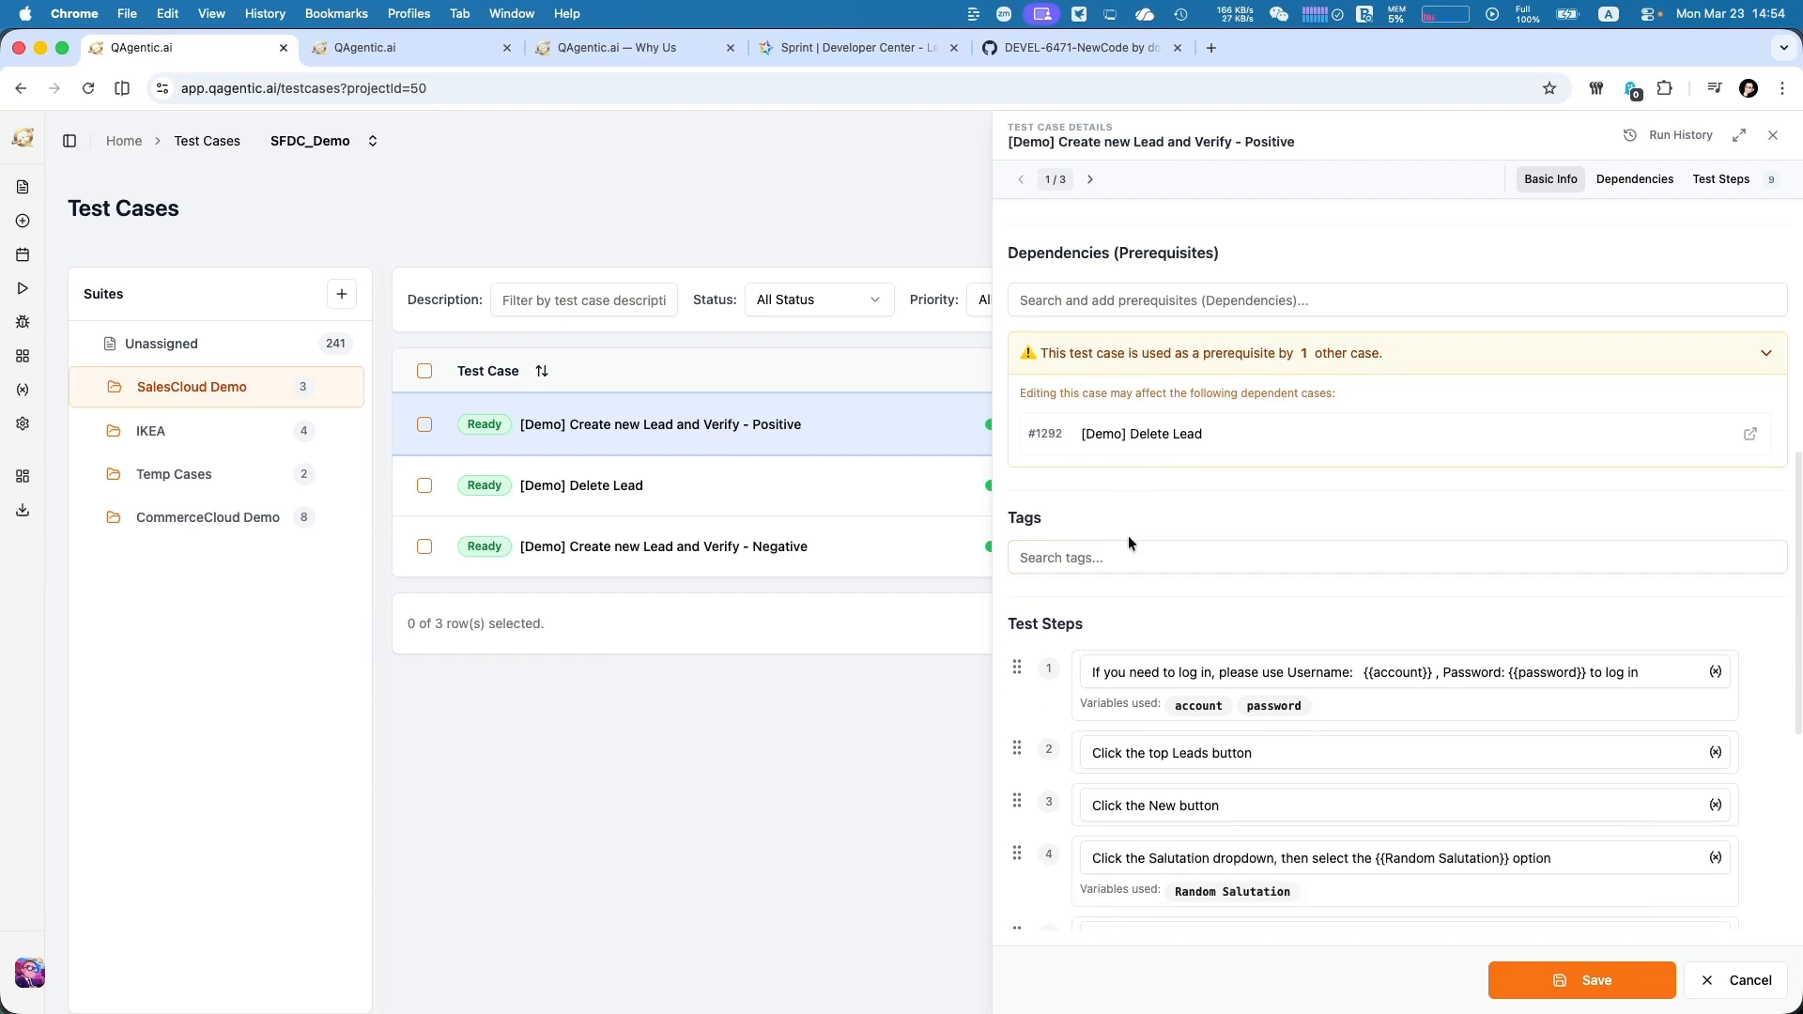
{"action": "scroll", "coordinate": [1128, 536], "scroll_direction": "down", "scroll_amount": 2}
{"action": "scroll", "coordinate": [1128, 535], "scroll_direction": "down", "scroll_amount": 3}
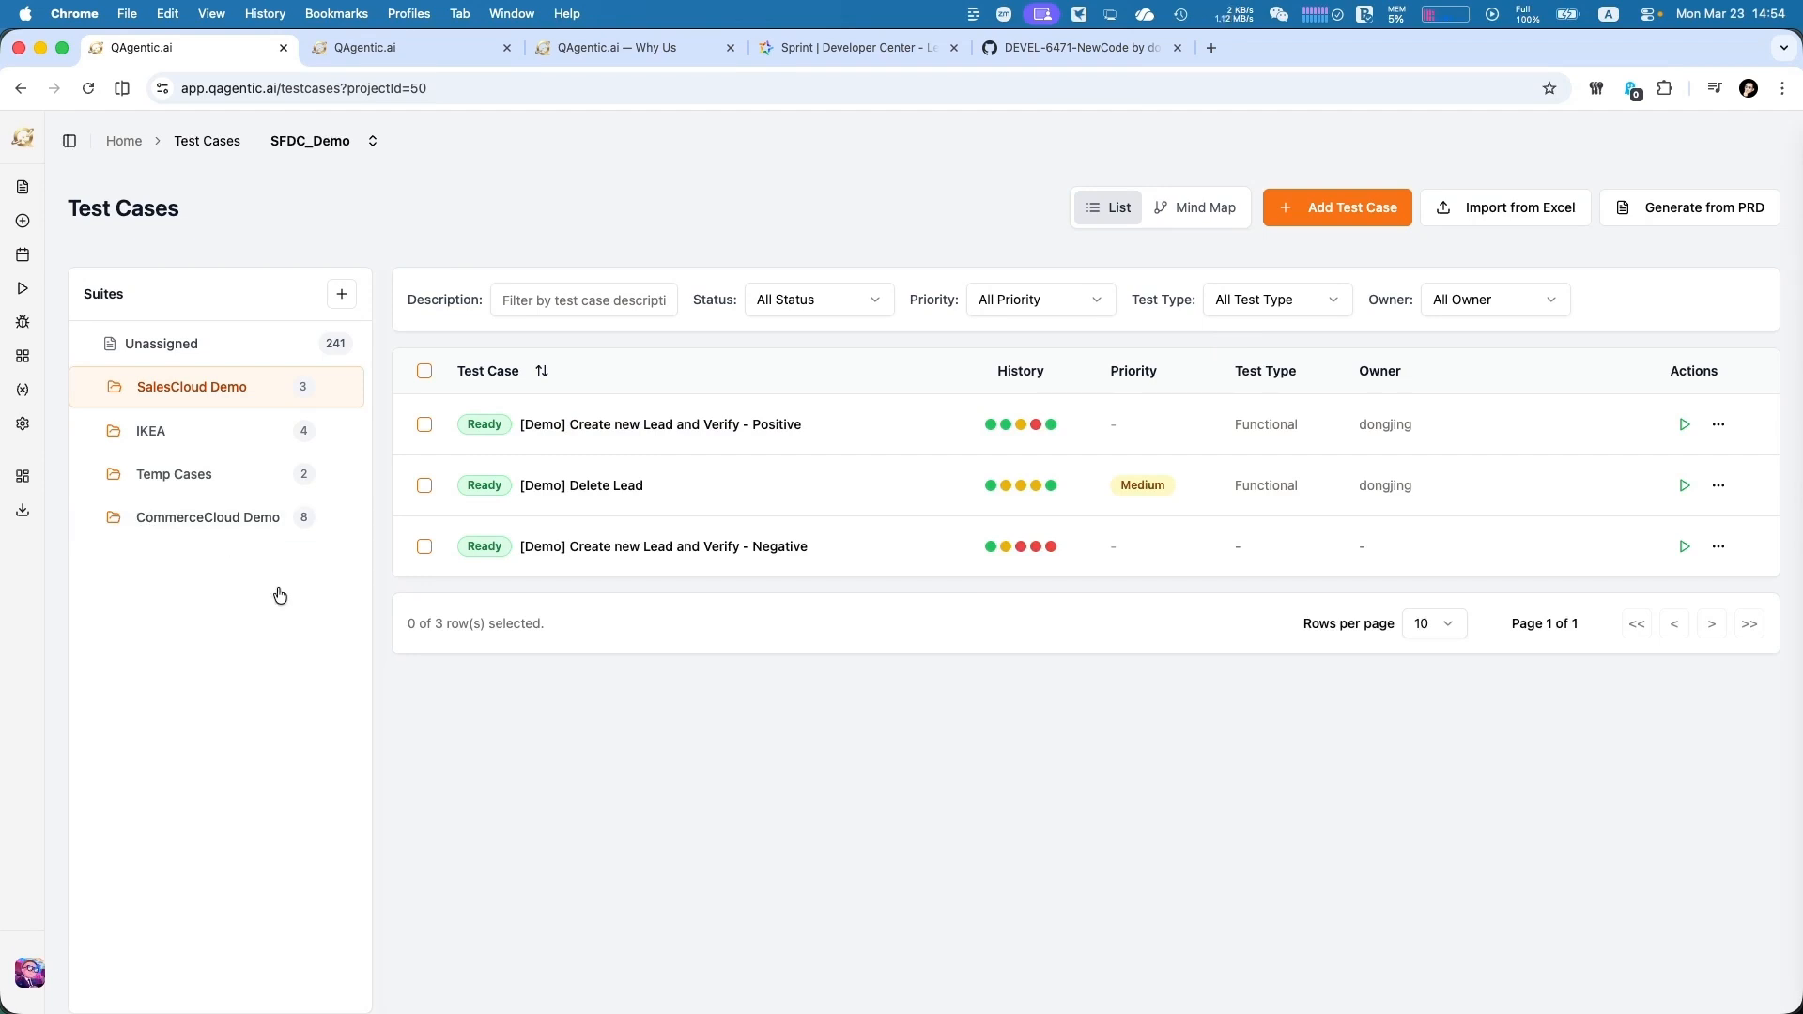
Switch to the Excel workbook test_case_input_v0.1 and examine the titles, URLs and steps of its test cases
{"action": "key", "text": "super+Tab"}
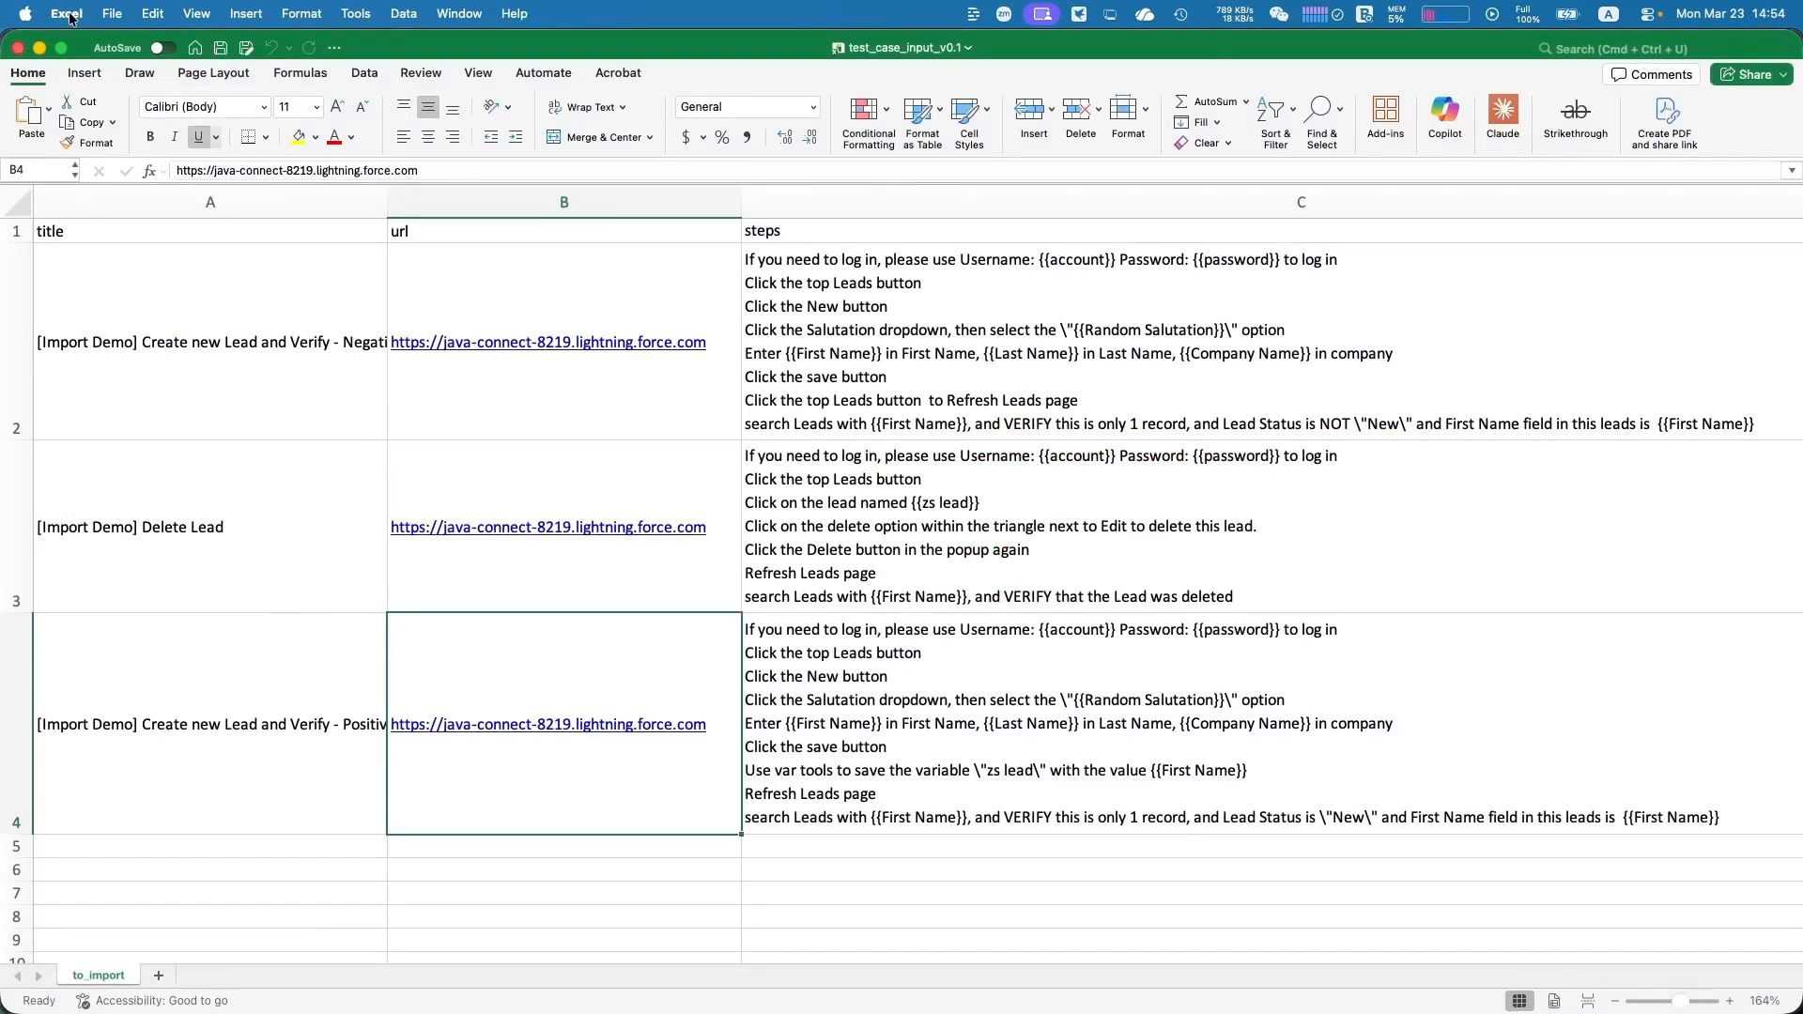
{"action": "left_click", "coordinate": [1155, 426]}
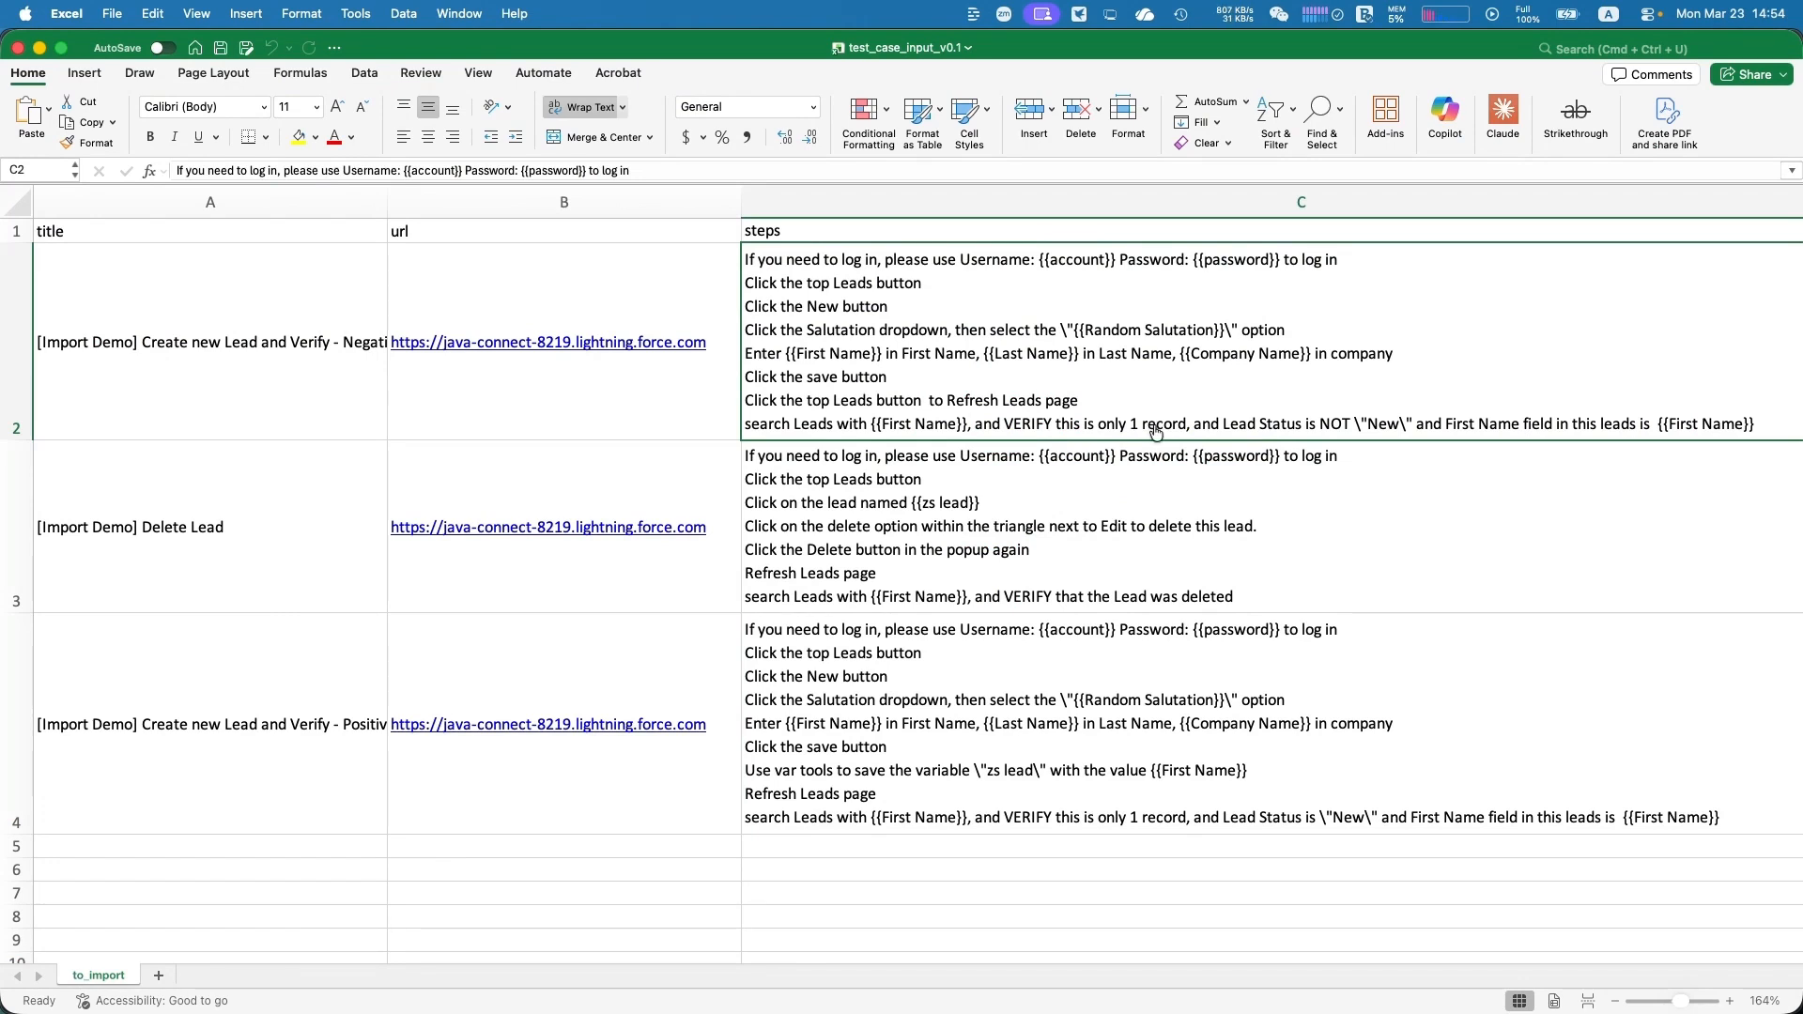
Return to QAgentic.ai, select test_case_input_v0.1.xlsx for an Excel import into SFDC_Demo, and dismiss the import
{"action": "key", "text": "super+Tab"}
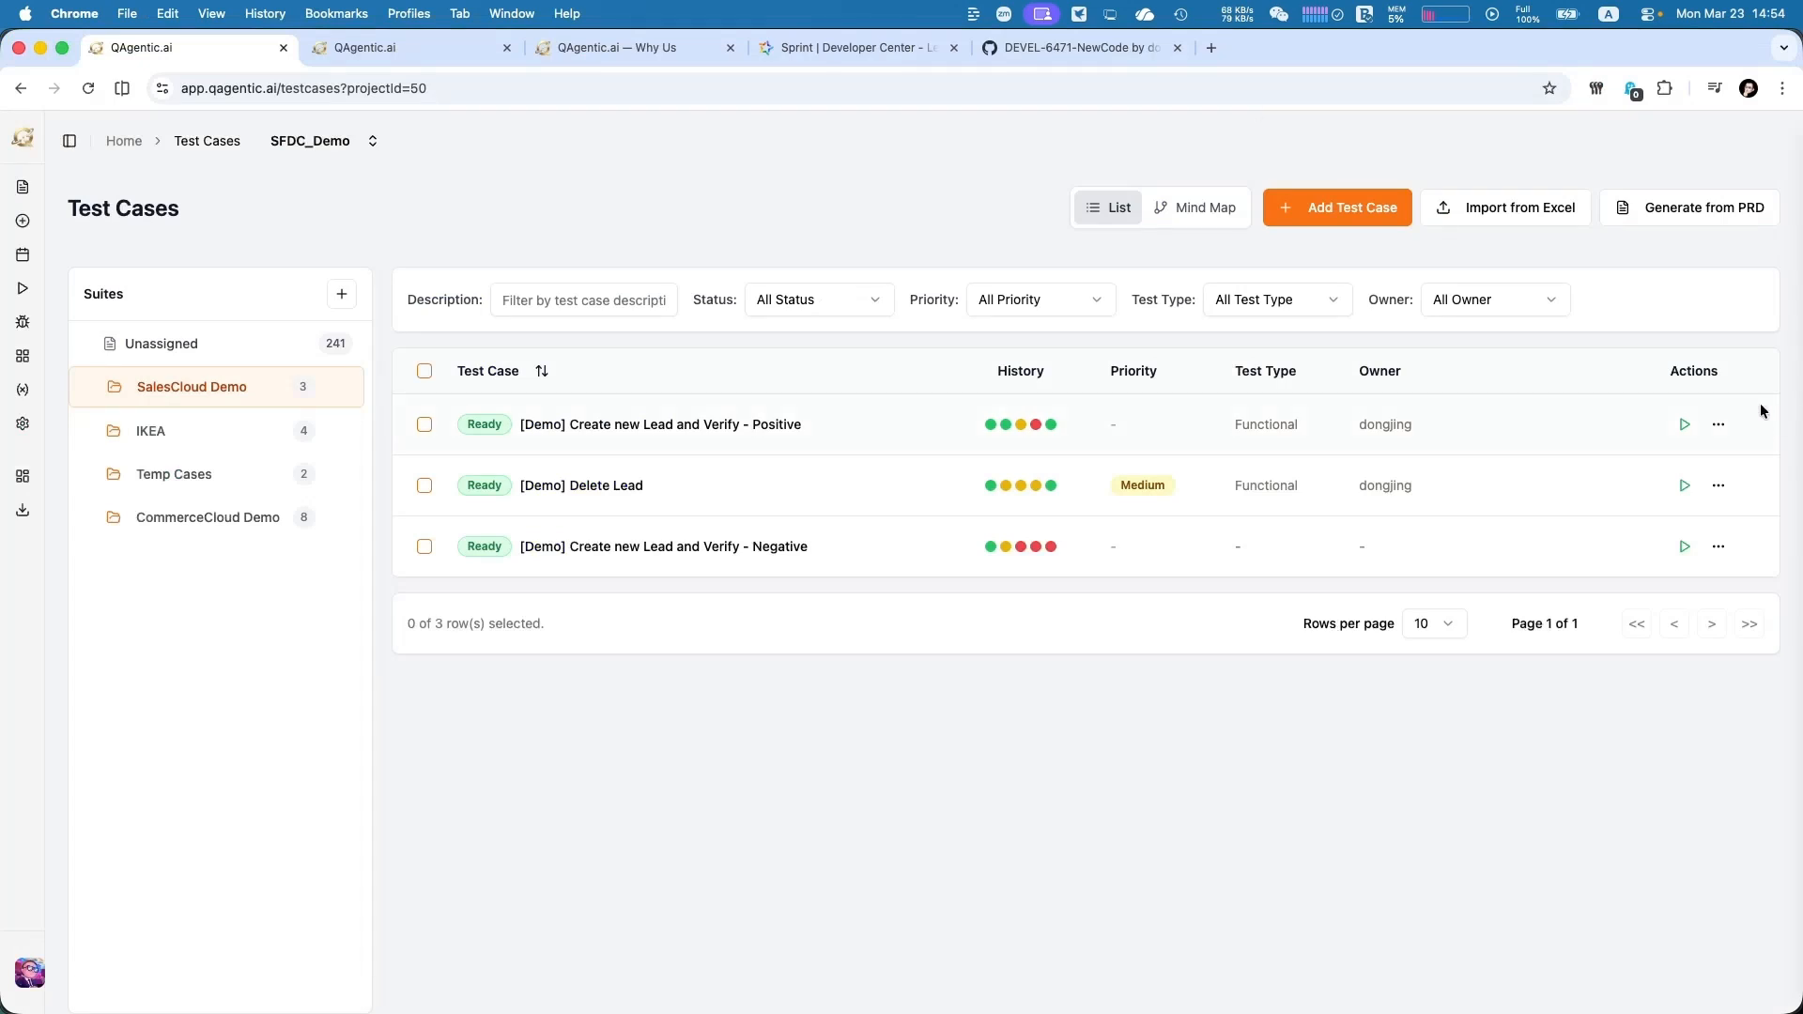
{"action": "left_click", "coordinate": [1532, 211]}
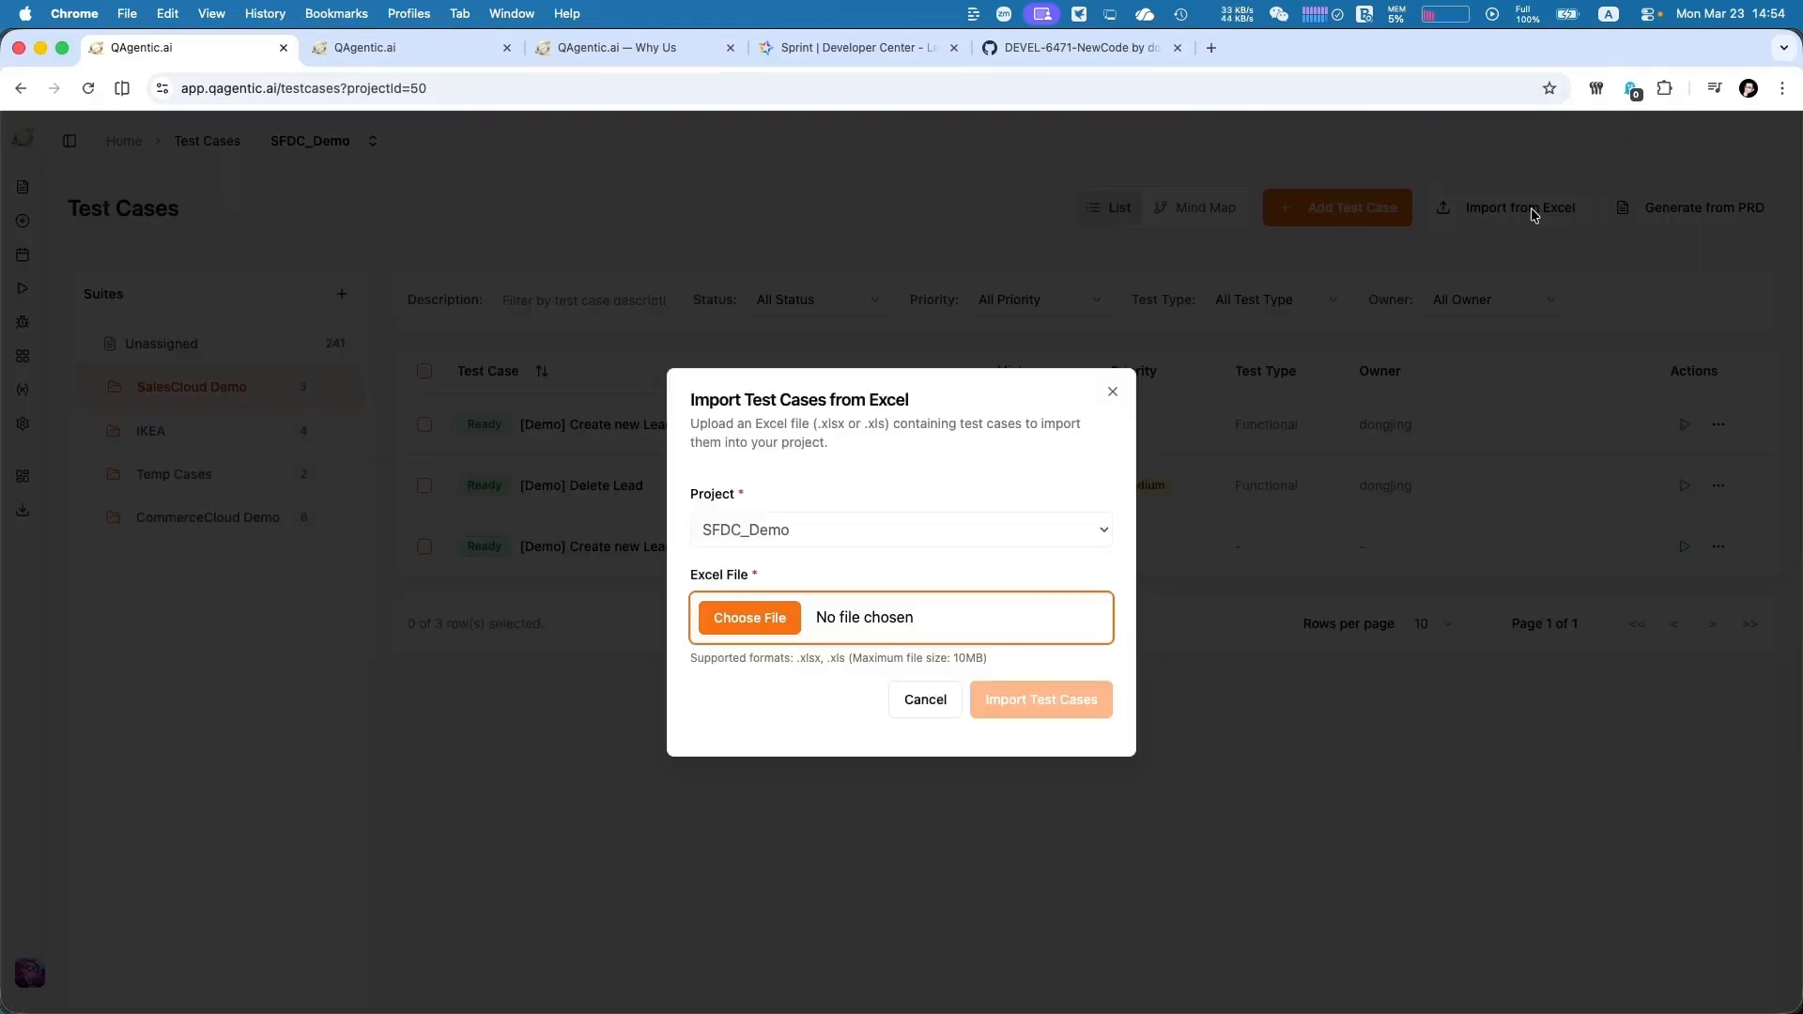
{"action": "left_click", "coordinate": [775, 627]}
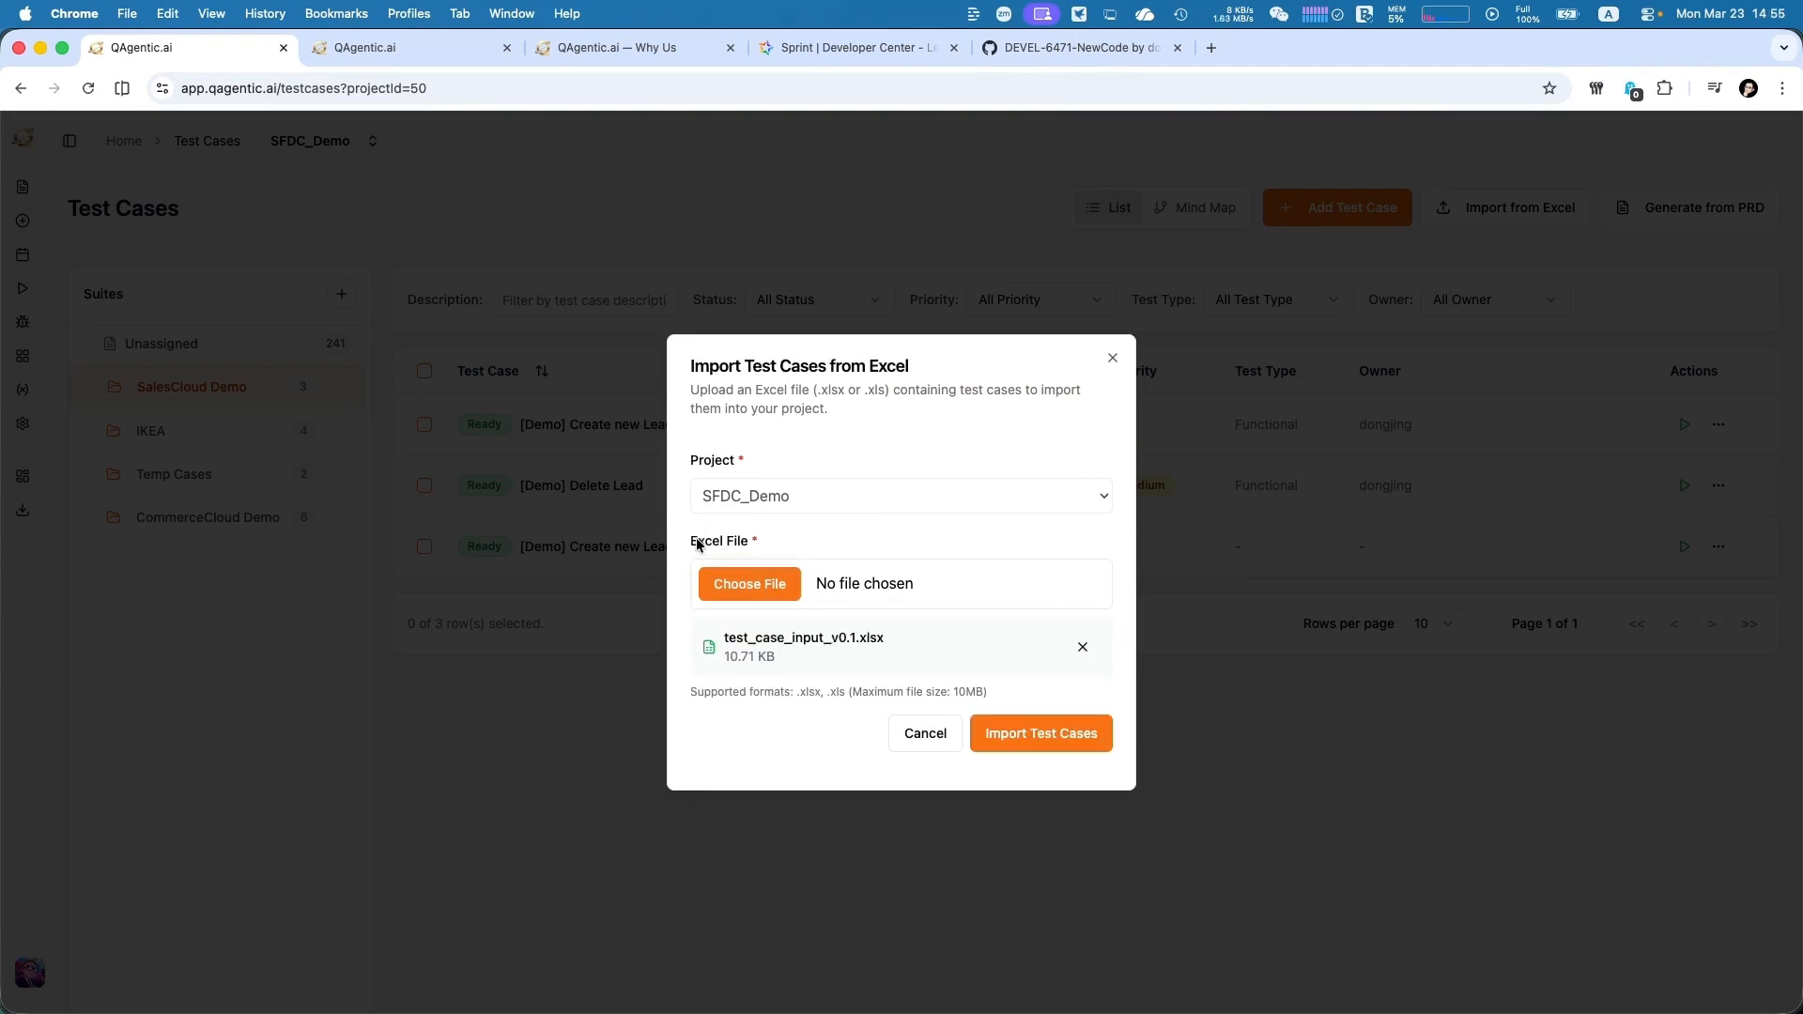
{"action": "left_click_drag", "start_coordinate": [698, 544], "coordinate": [757, 545]}
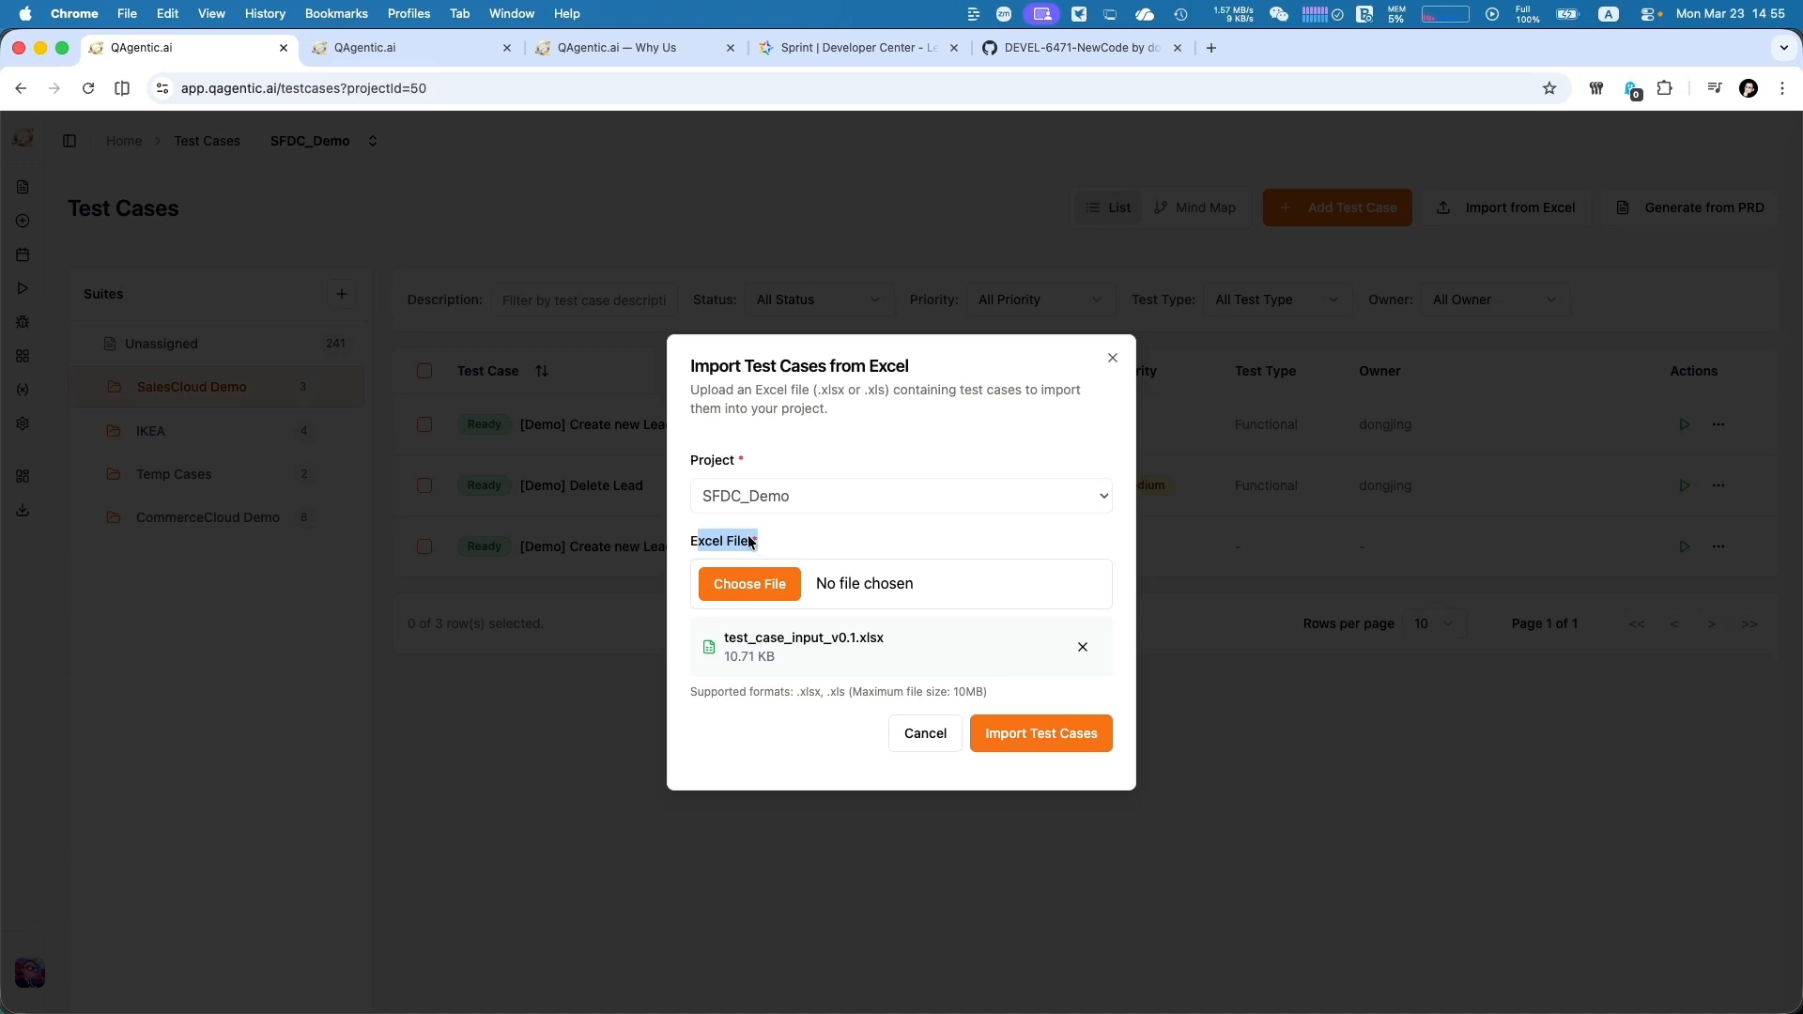
{"action": "key", "text": "Escape"}
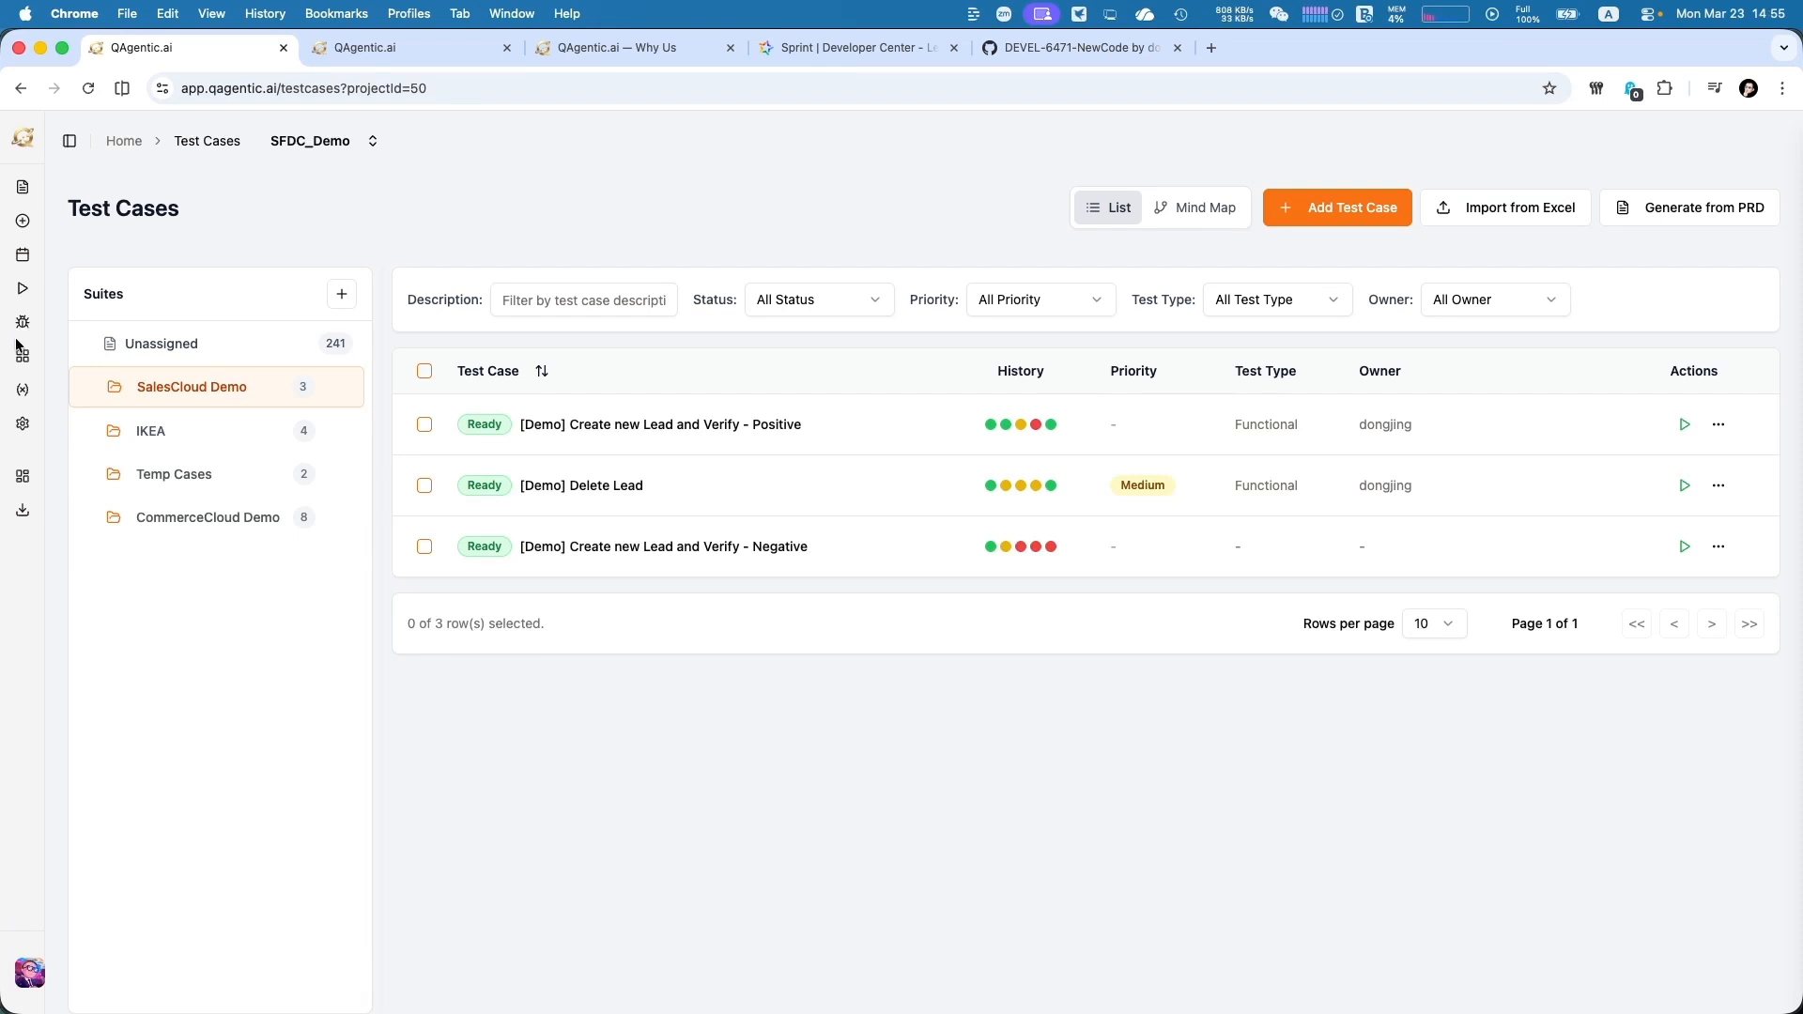
In the test plans, draft a new plan named and described "Create Lead in Salesforce.com", view its execution order options, and cancel it
{"action": "left_click", "coordinate": [21, 222]}
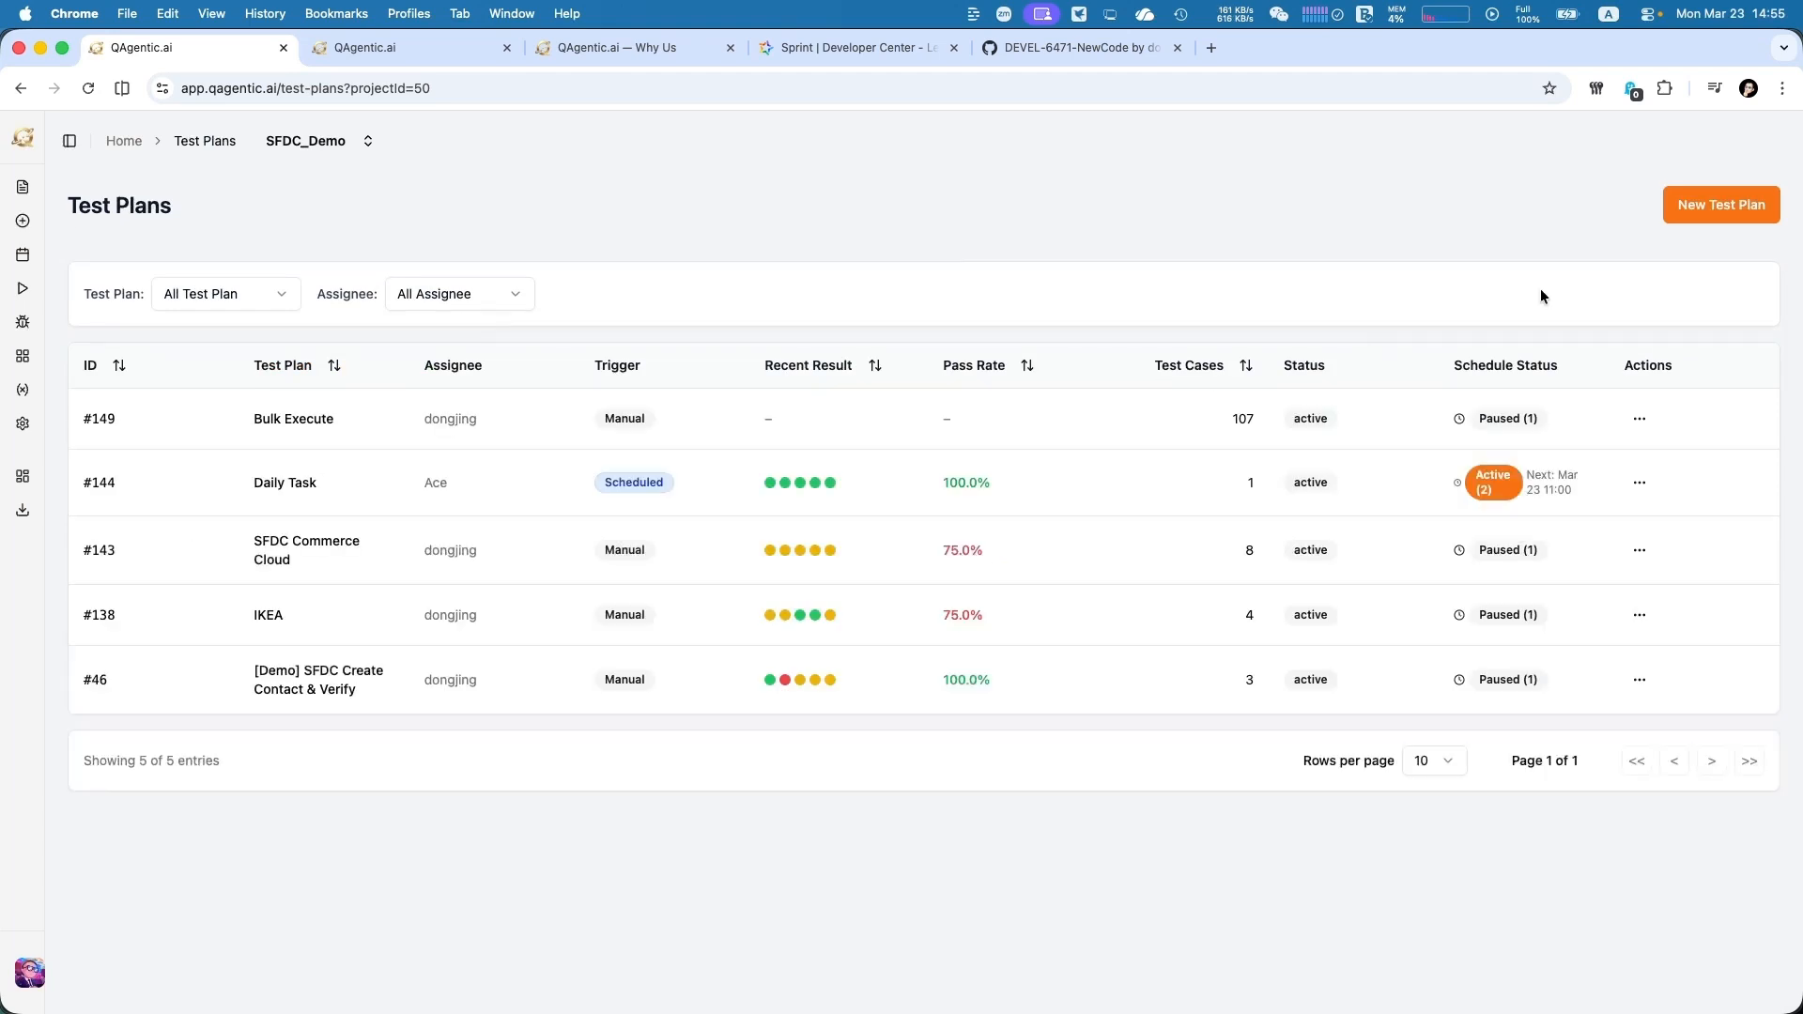
{"action": "left_click", "coordinate": [1711, 220]}
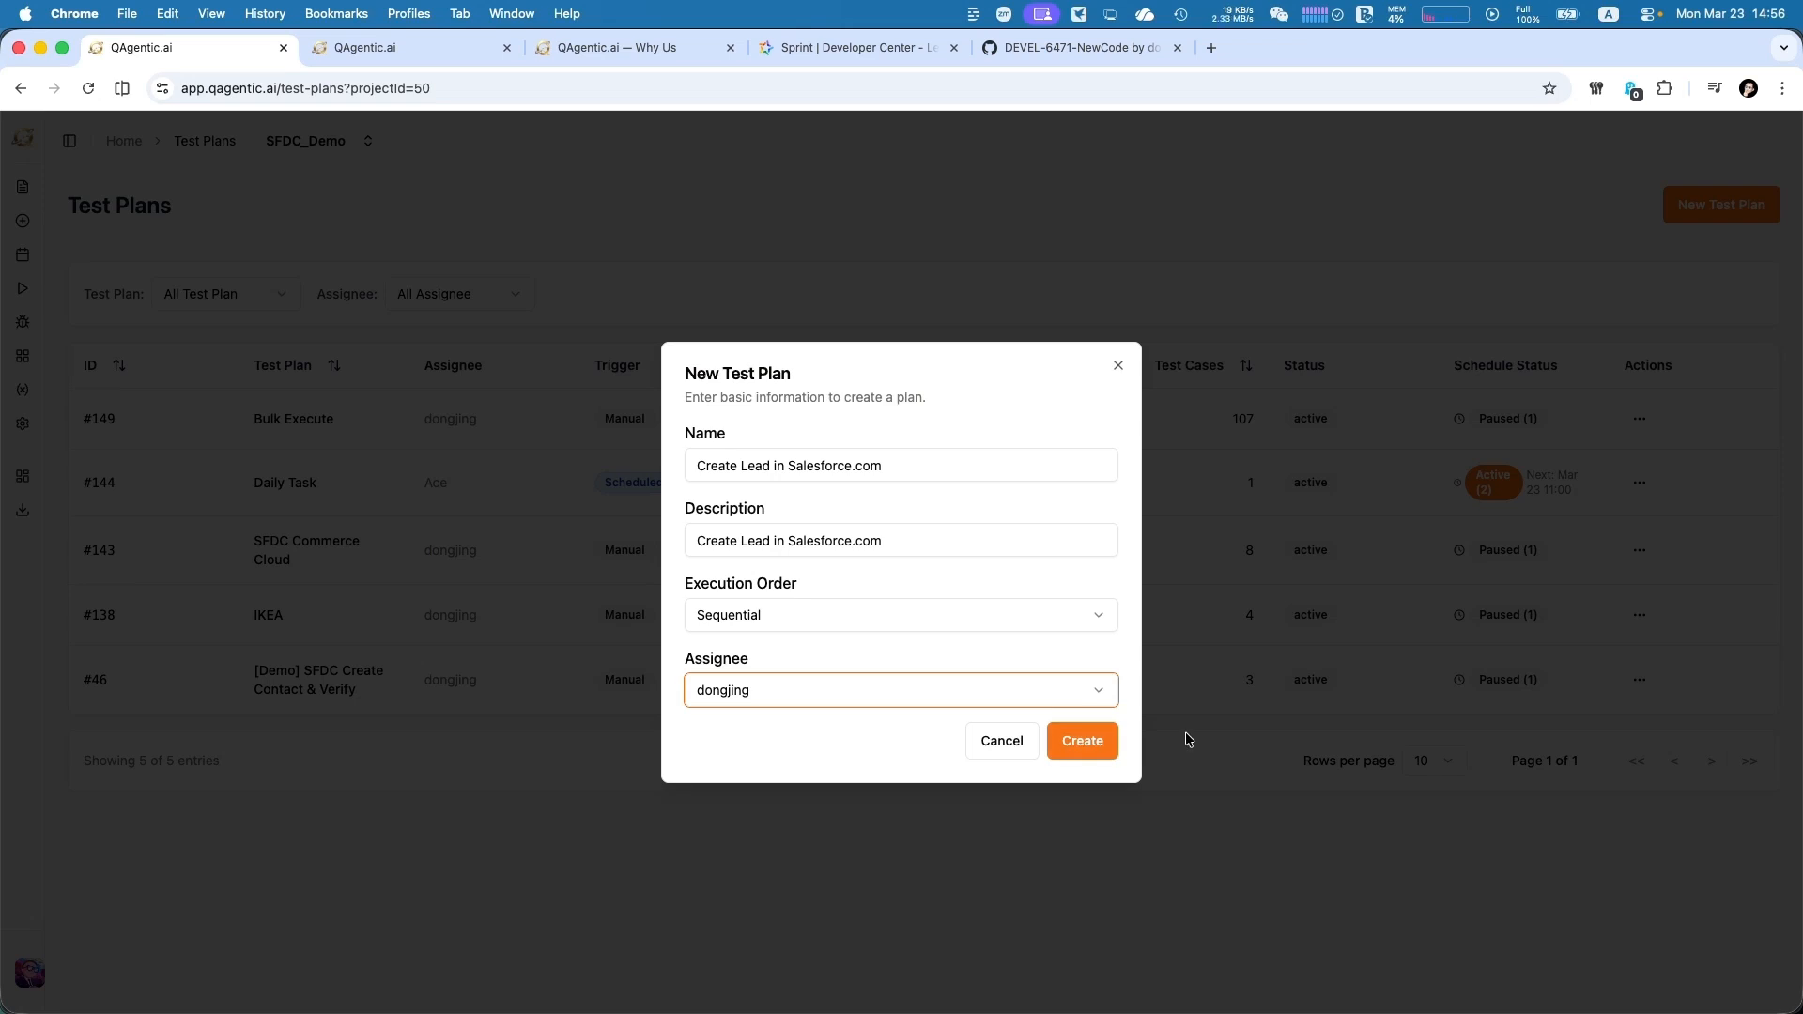
{"action": "left_click", "coordinate": [1062, 616]}
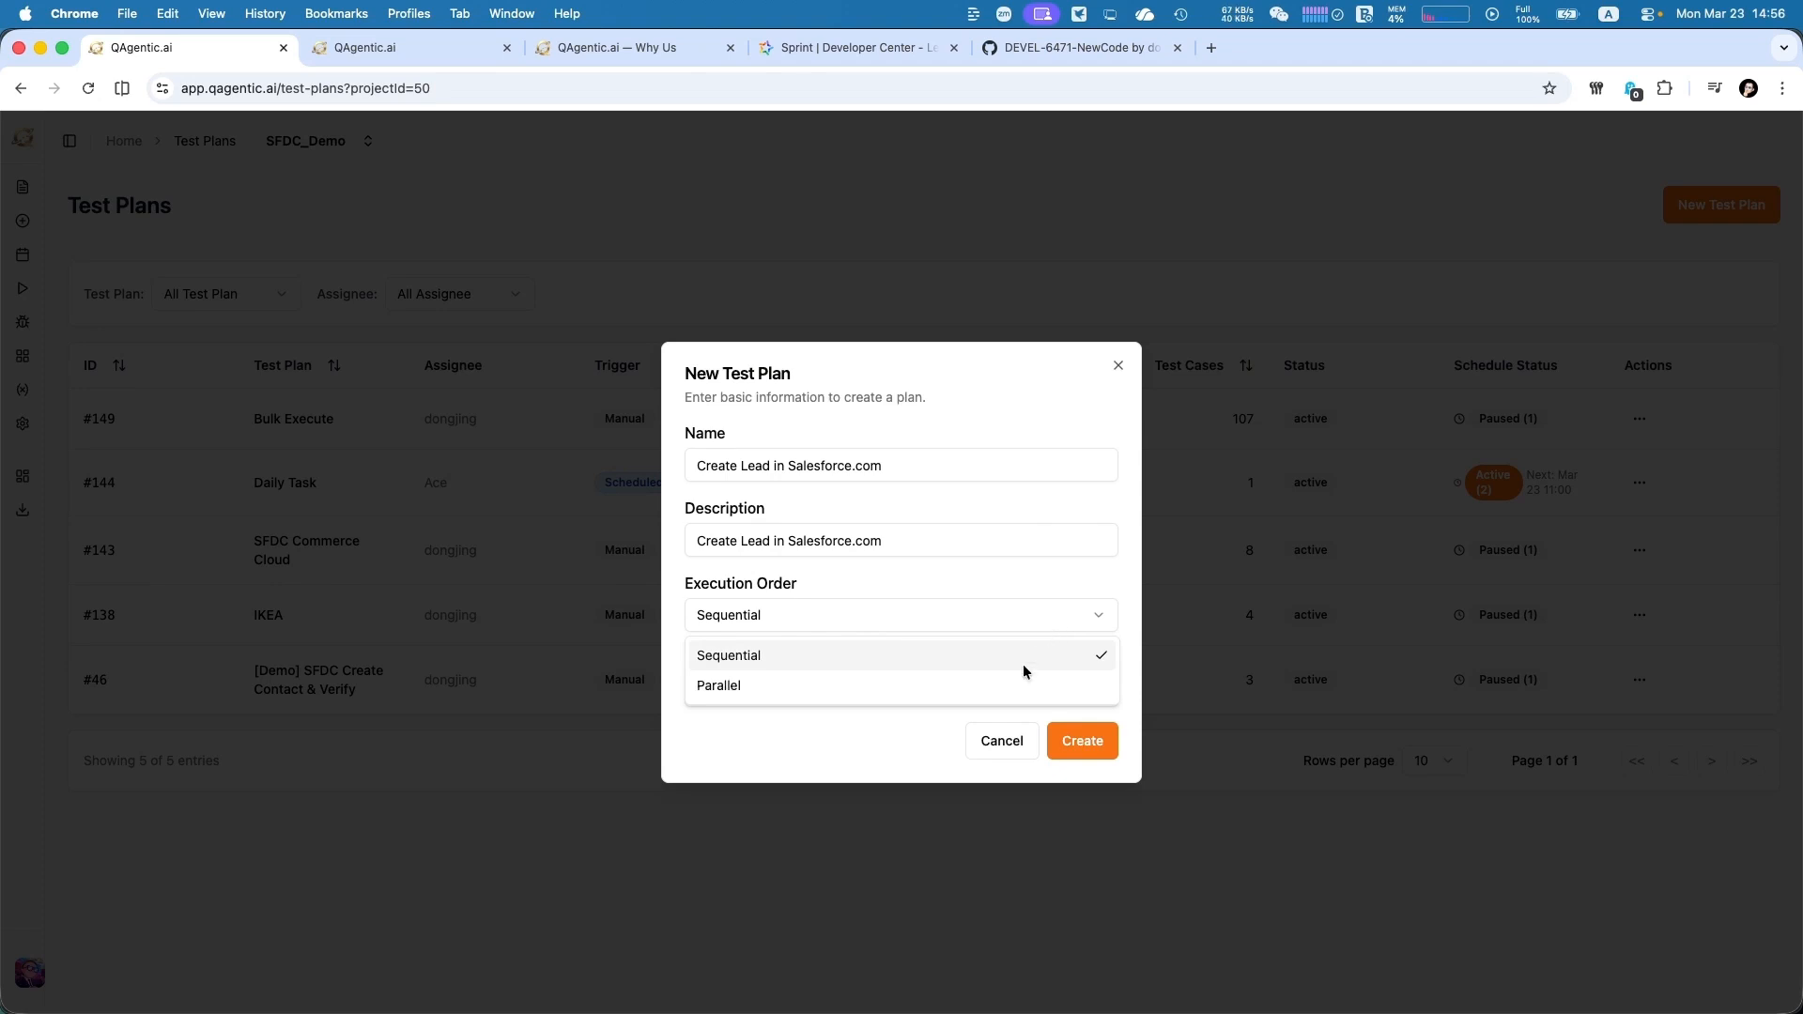
{"action": "left_click", "coordinate": [1049, 751]}
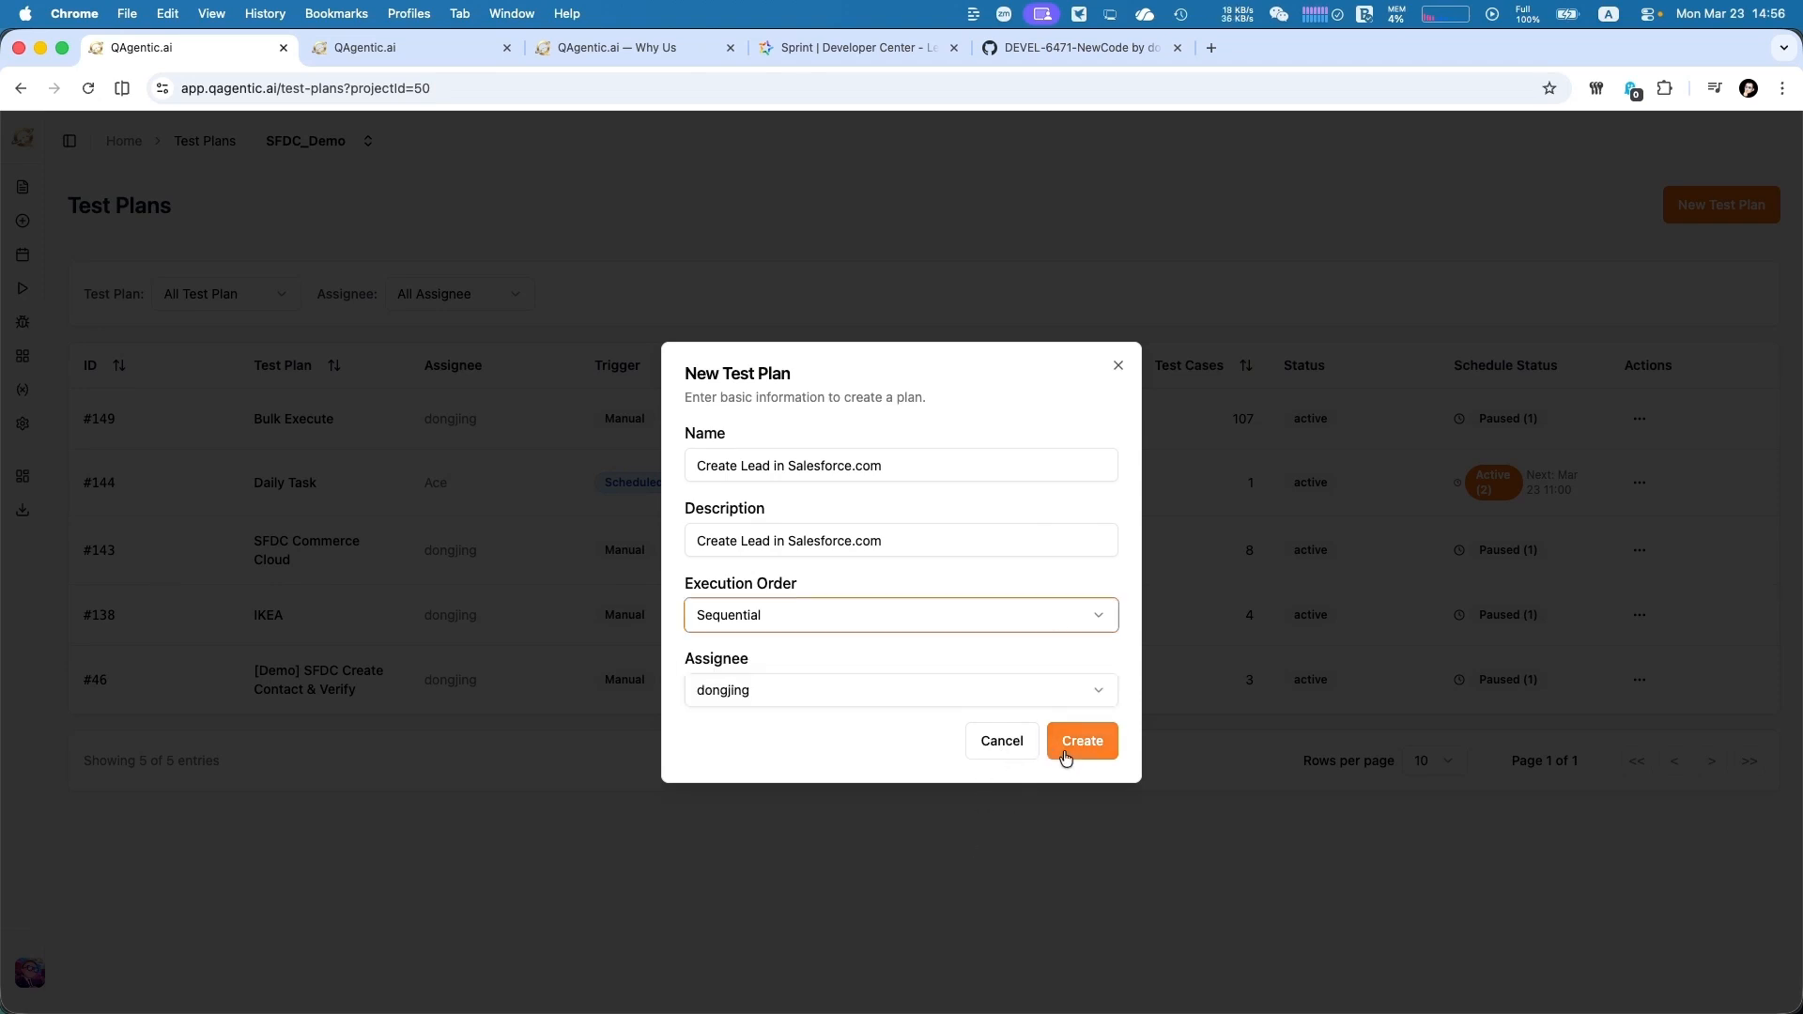
{"action": "left_click", "coordinate": [998, 748]}
Open the test plan "[Demo] SFDC Create Contact & Verify", view its selected cases from the SalesCloud Demo suite, and cancel the selection
{"action": "left_click", "coordinate": [530, 672]}
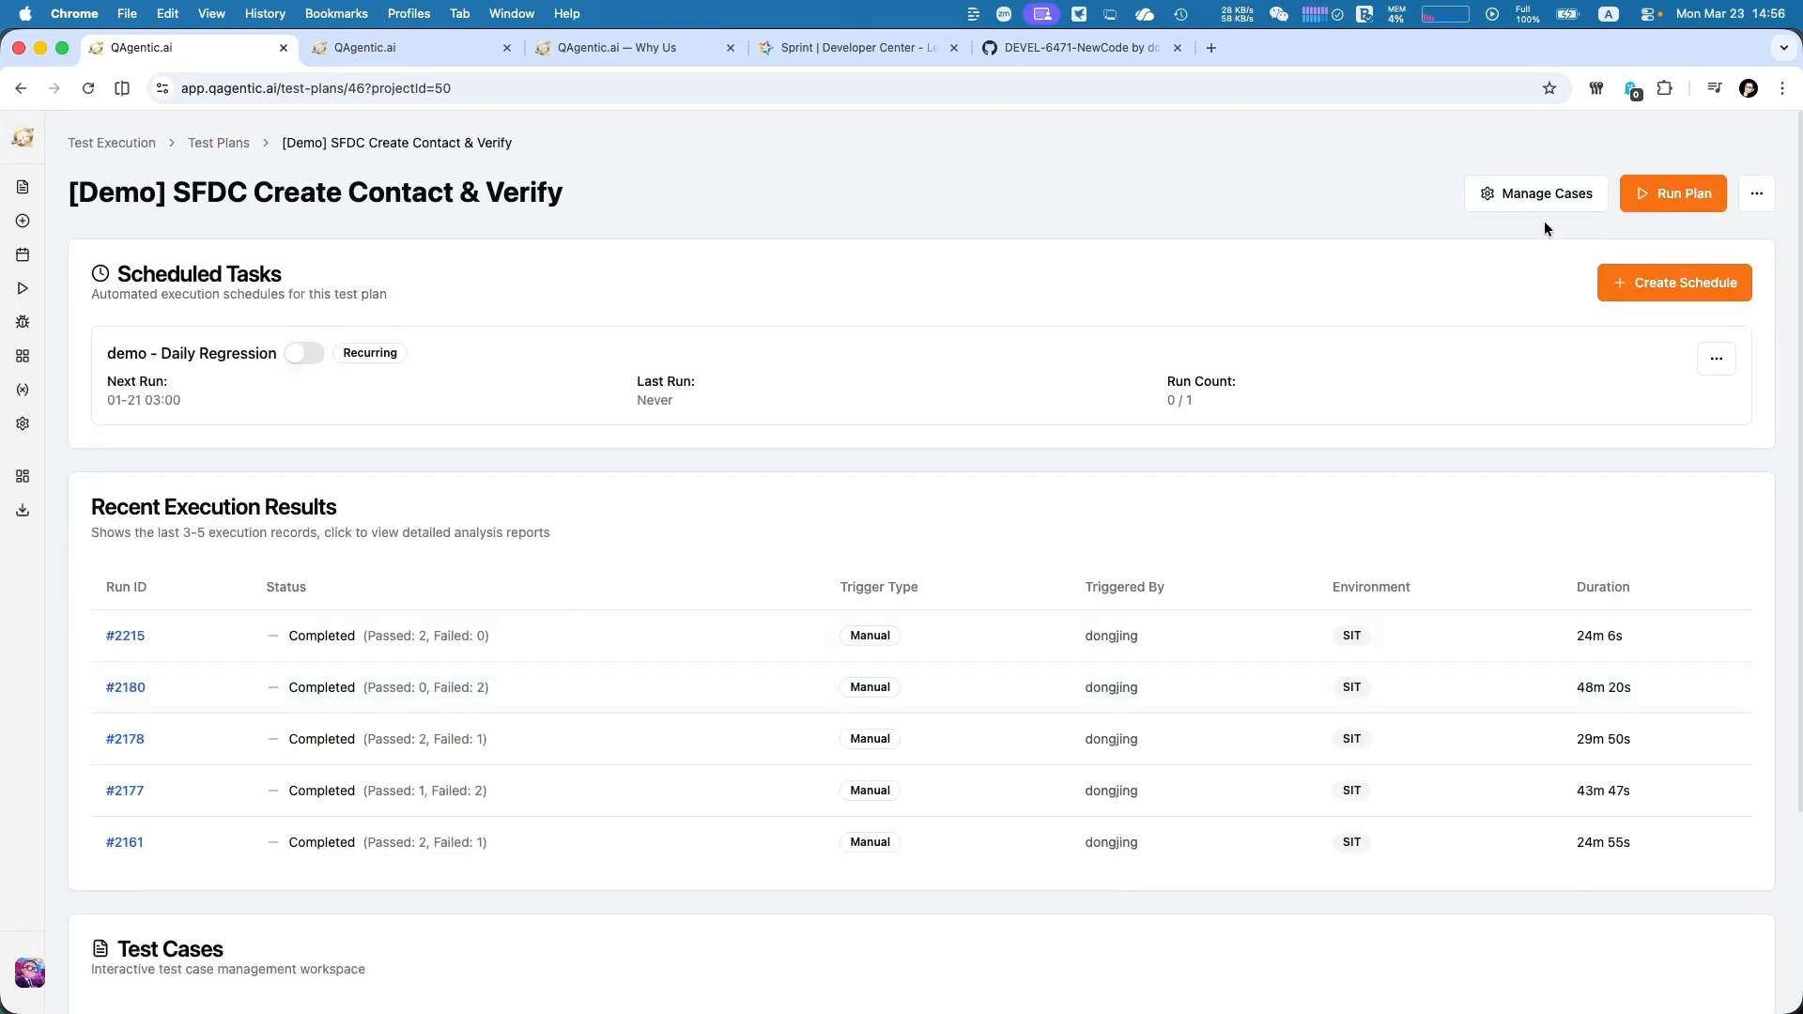
{"action": "left_click", "coordinate": [1549, 195]}
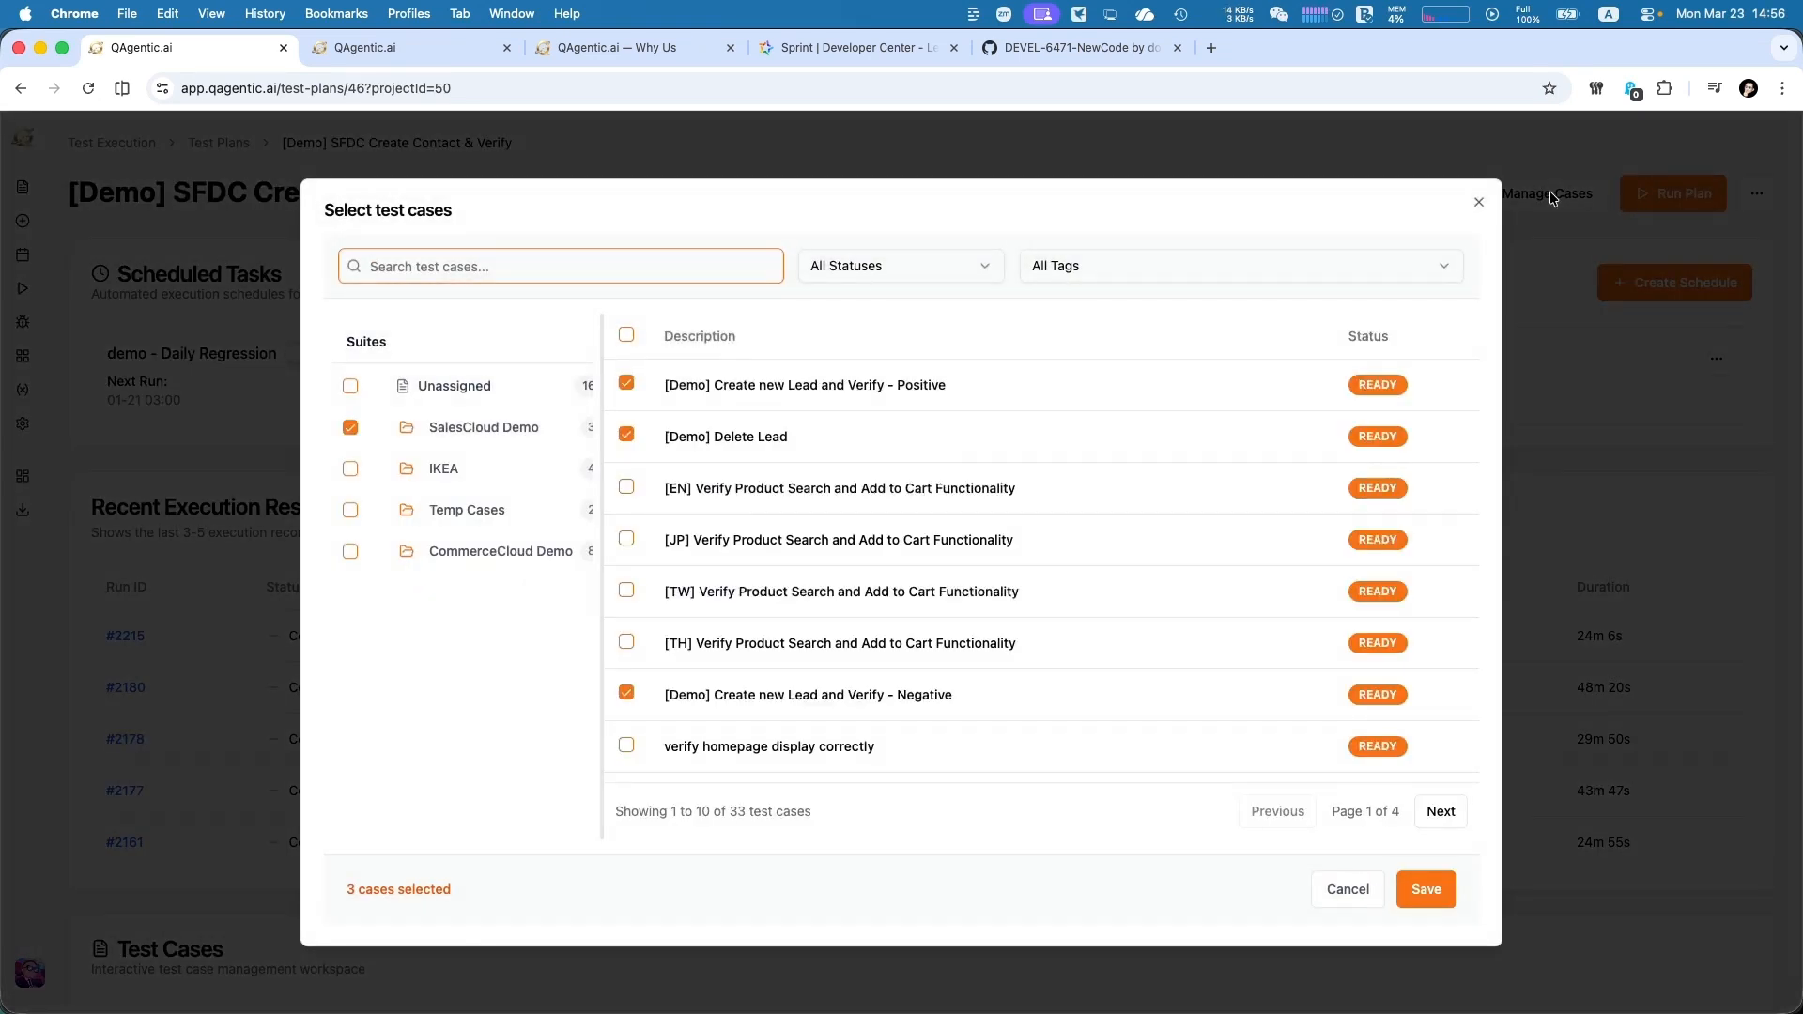
{"action": "left_click", "coordinate": [477, 427]}
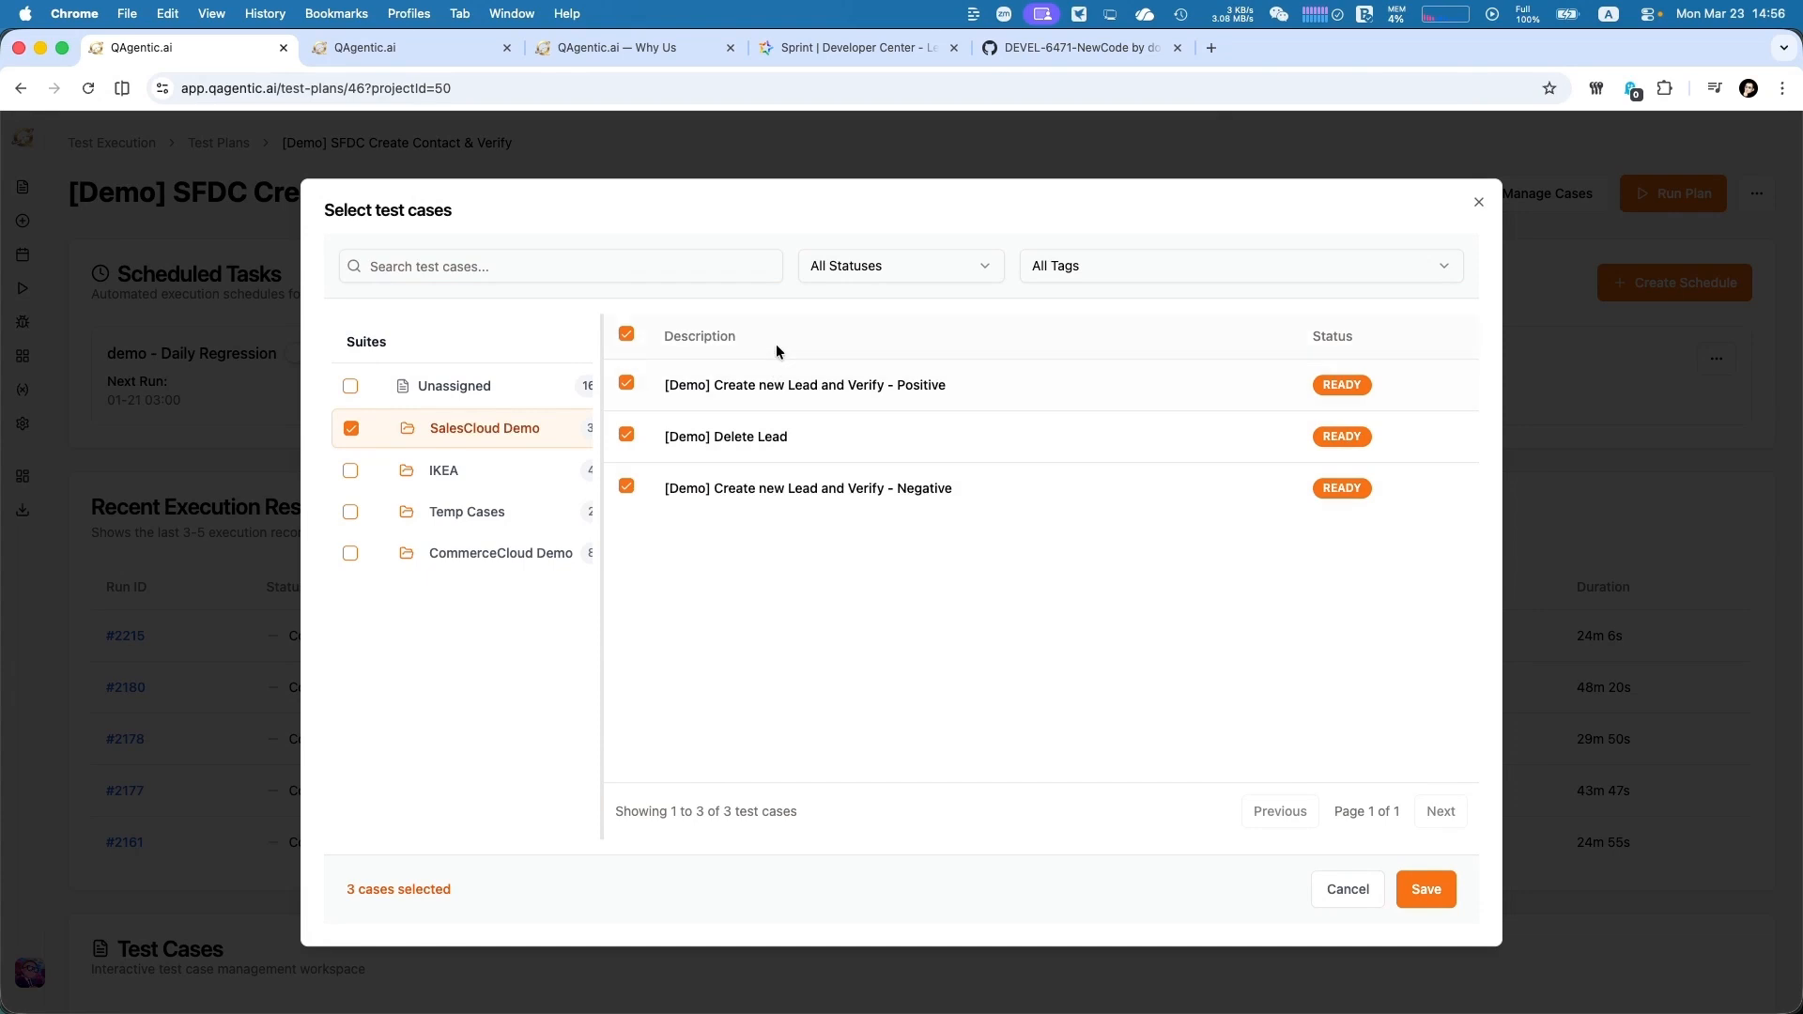
{"action": "left_click", "coordinate": [1357, 895]}
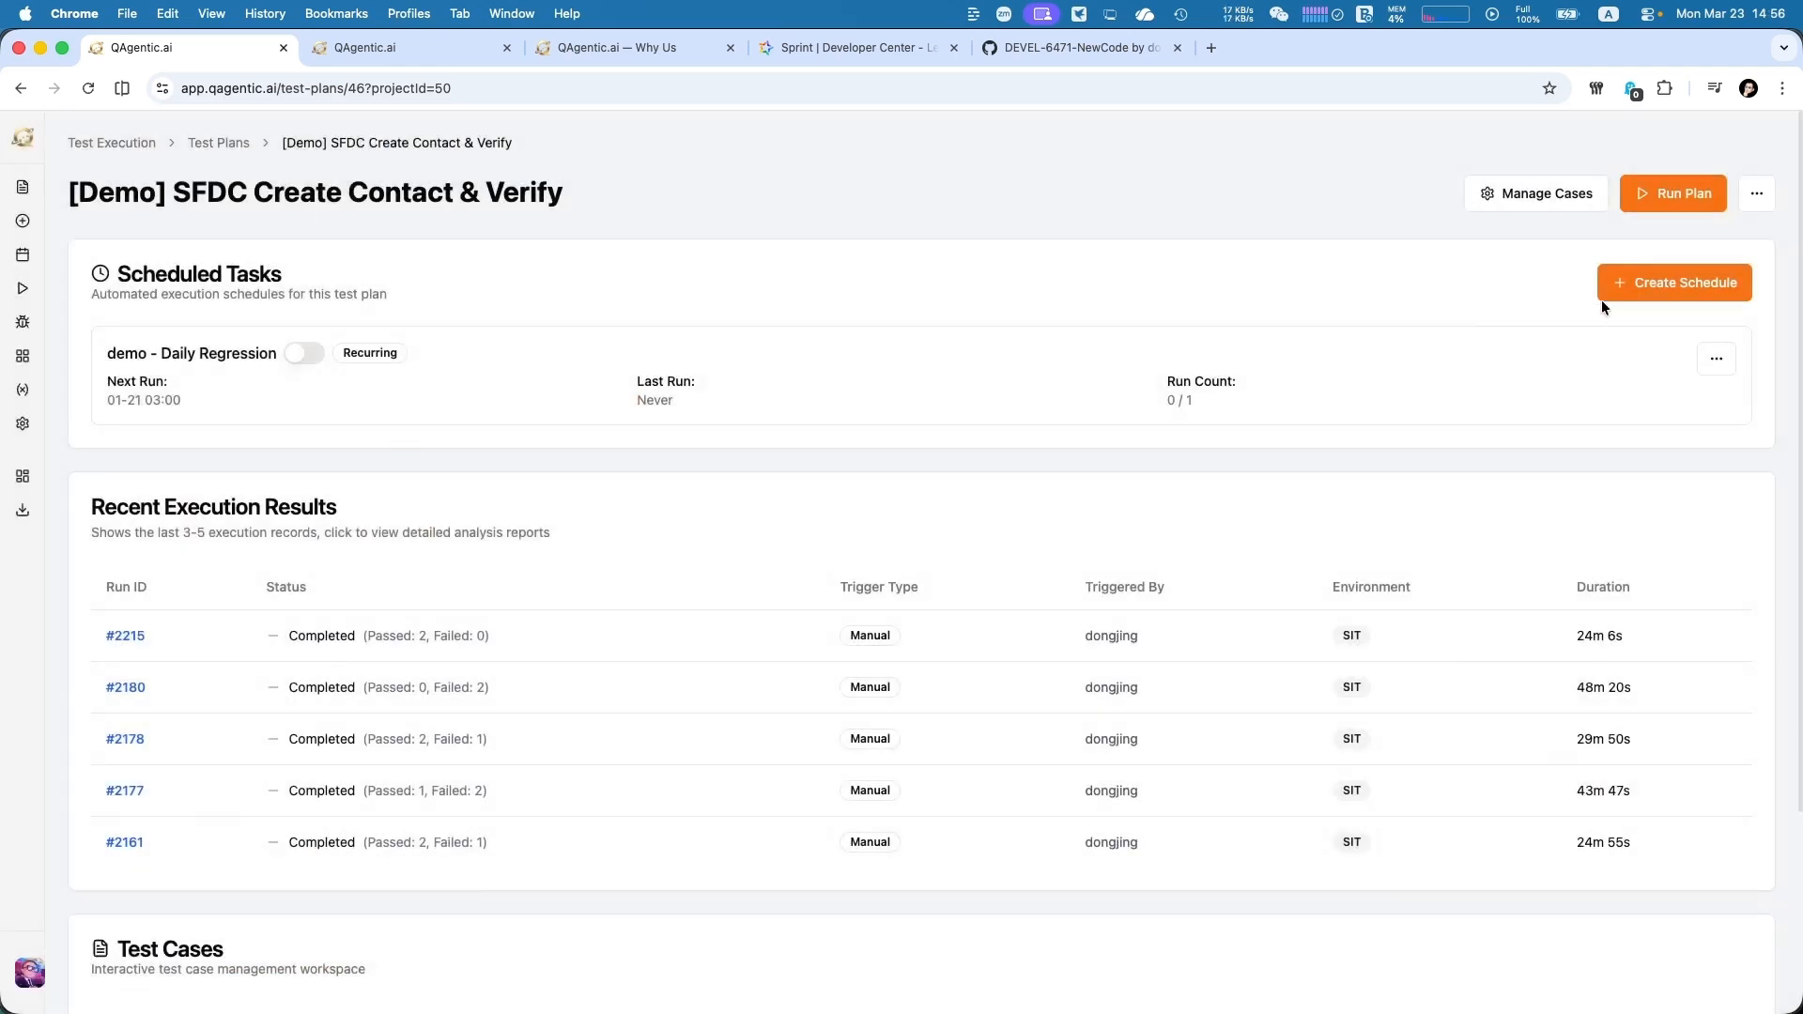
Open the "demo - Daily Regression" schedule for editing, compare its one-time and recurring options, and close it without saving
{"action": "left_click", "coordinate": [1700, 355]}
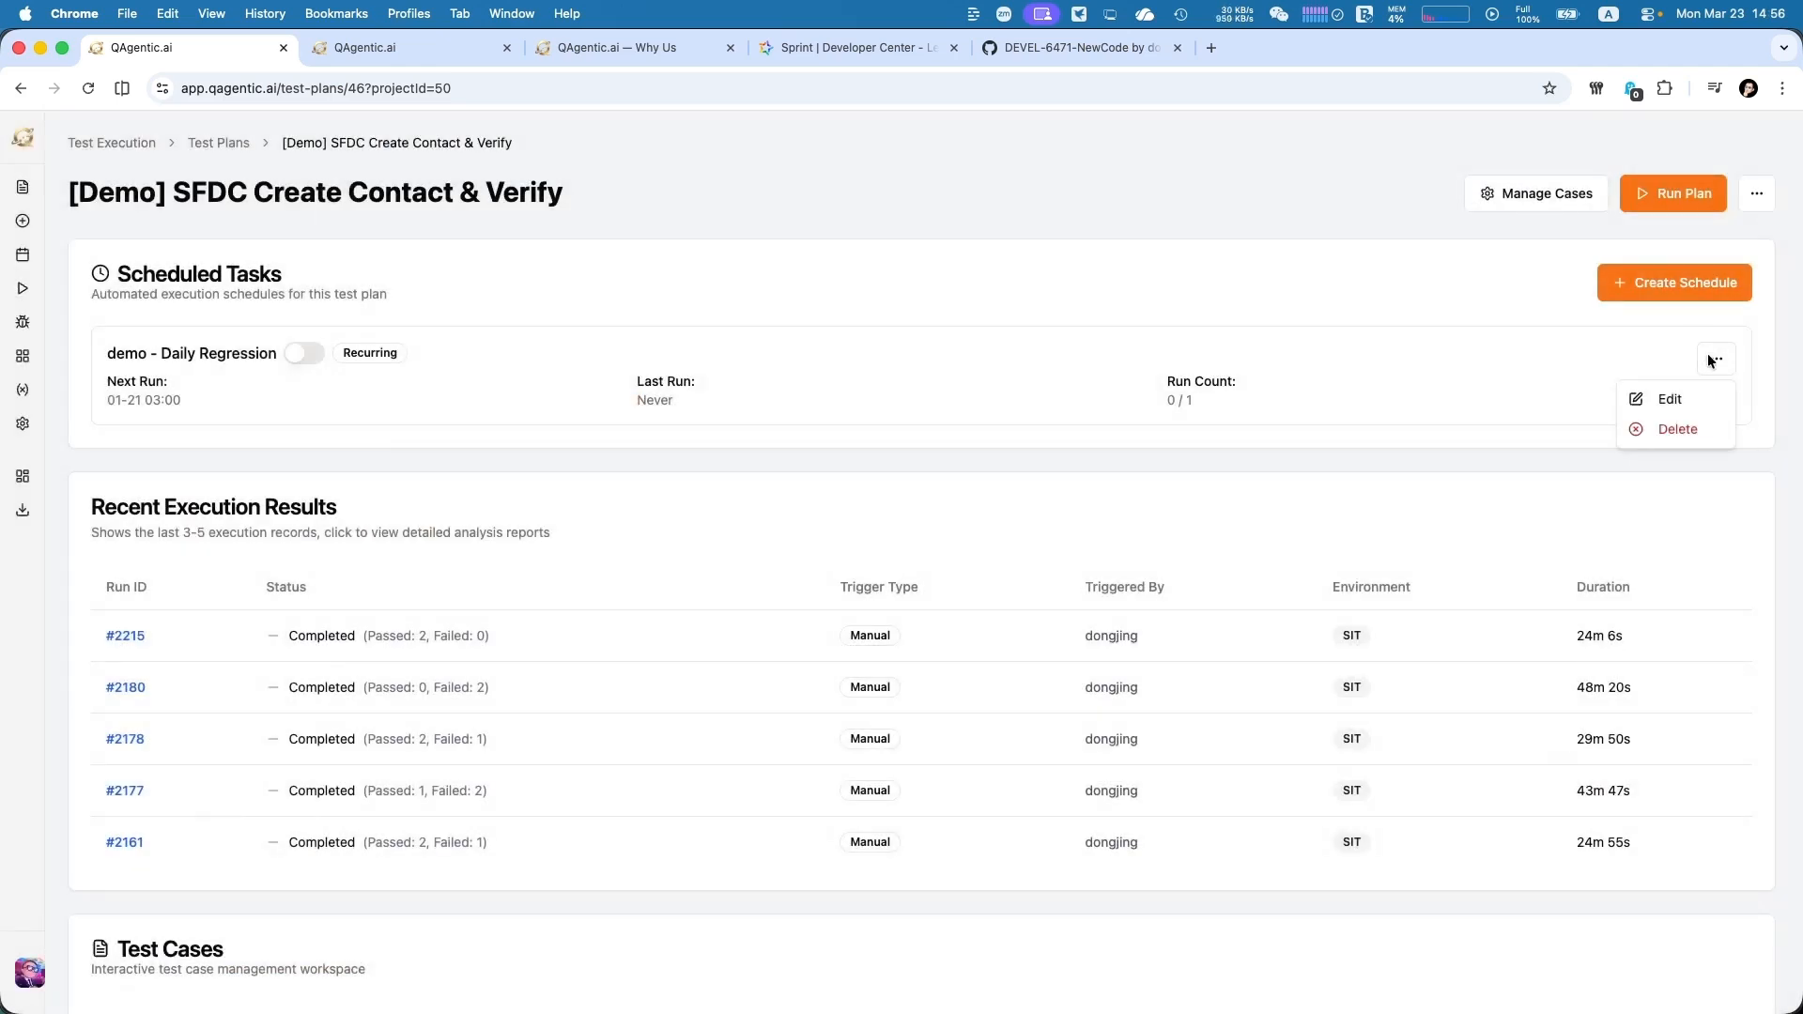
{"action": "left_click", "coordinate": [1664, 403]}
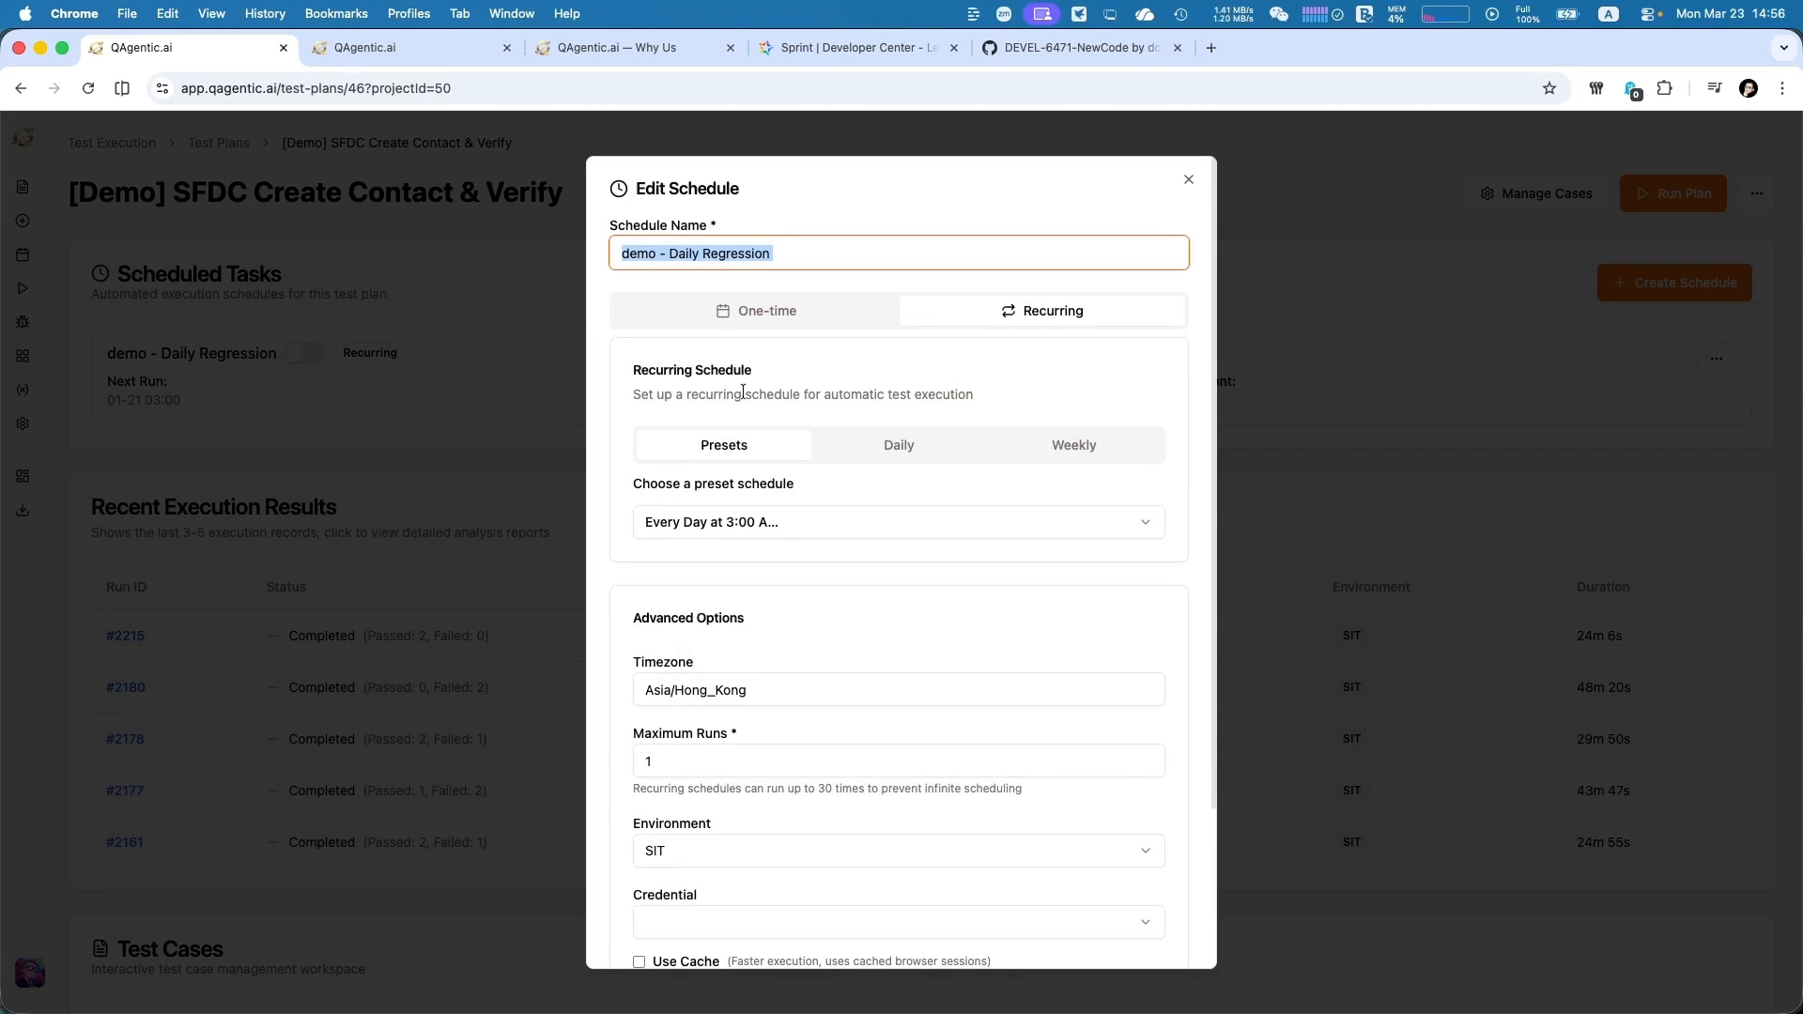
{"action": "left_click", "coordinate": [709, 310]}
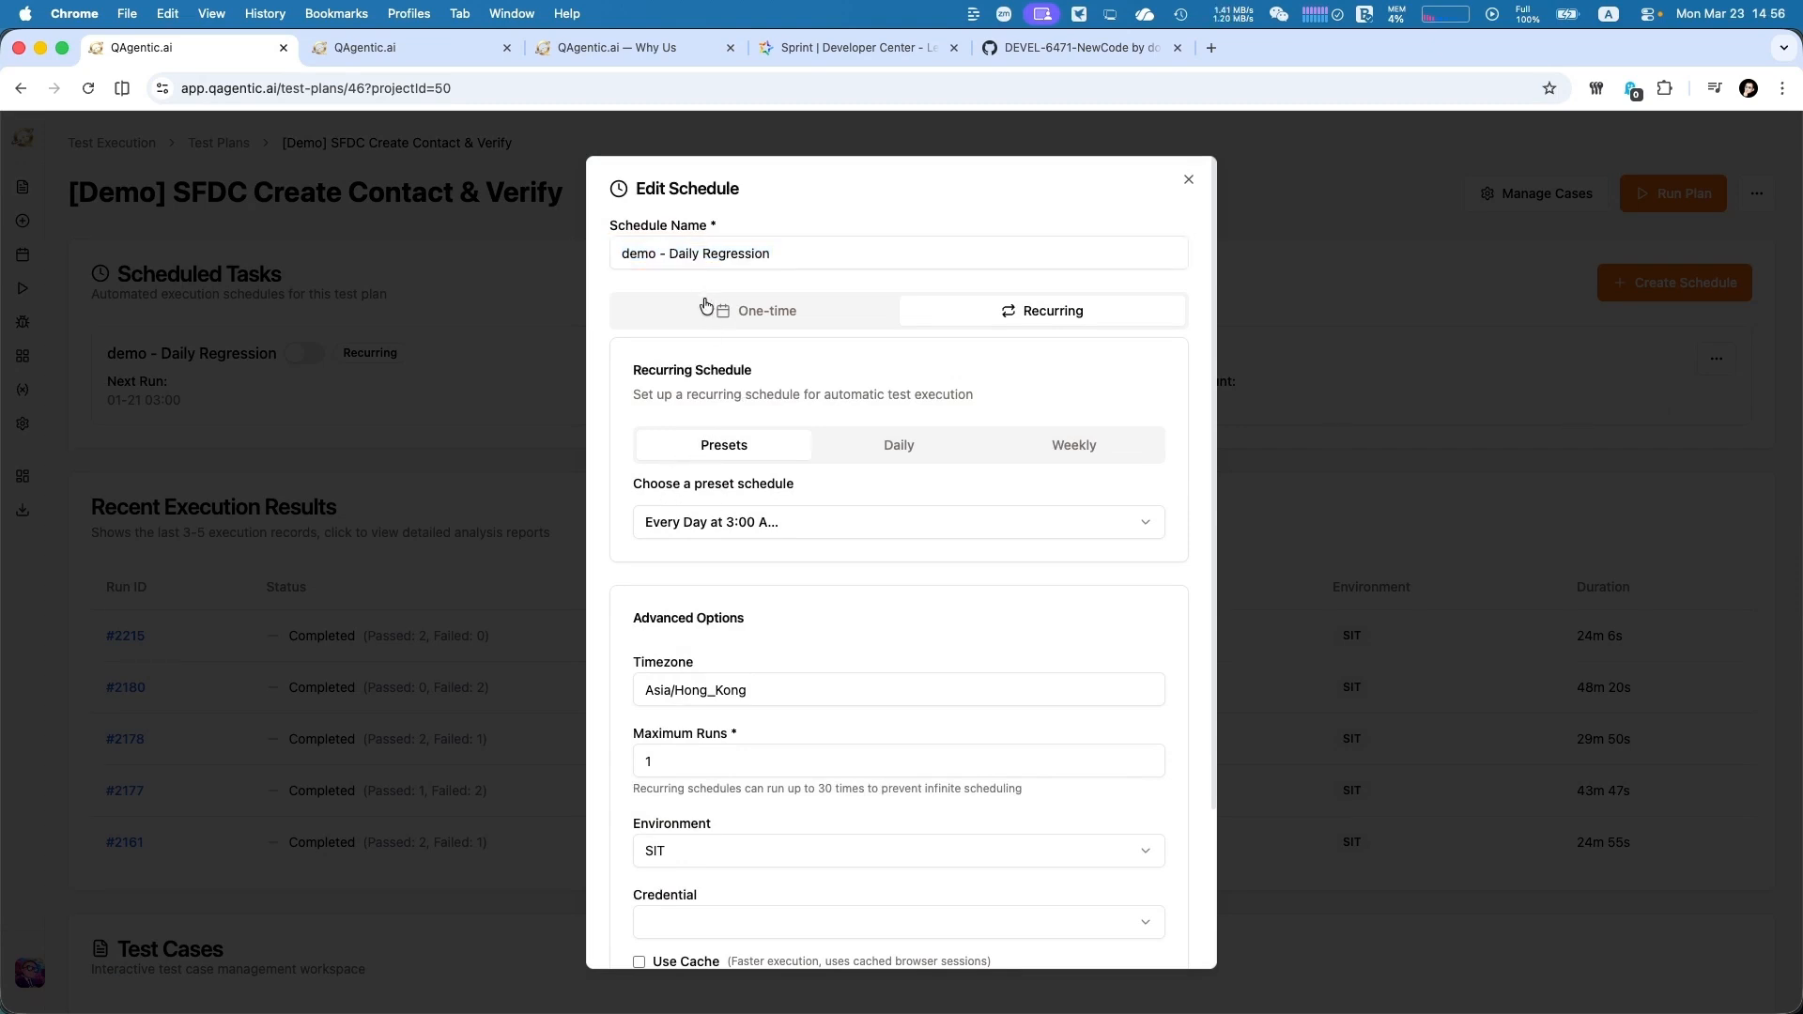
{"action": "left_click", "coordinate": [954, 324]}
{"action": "left_click", "coordinate": [1188, 185]}
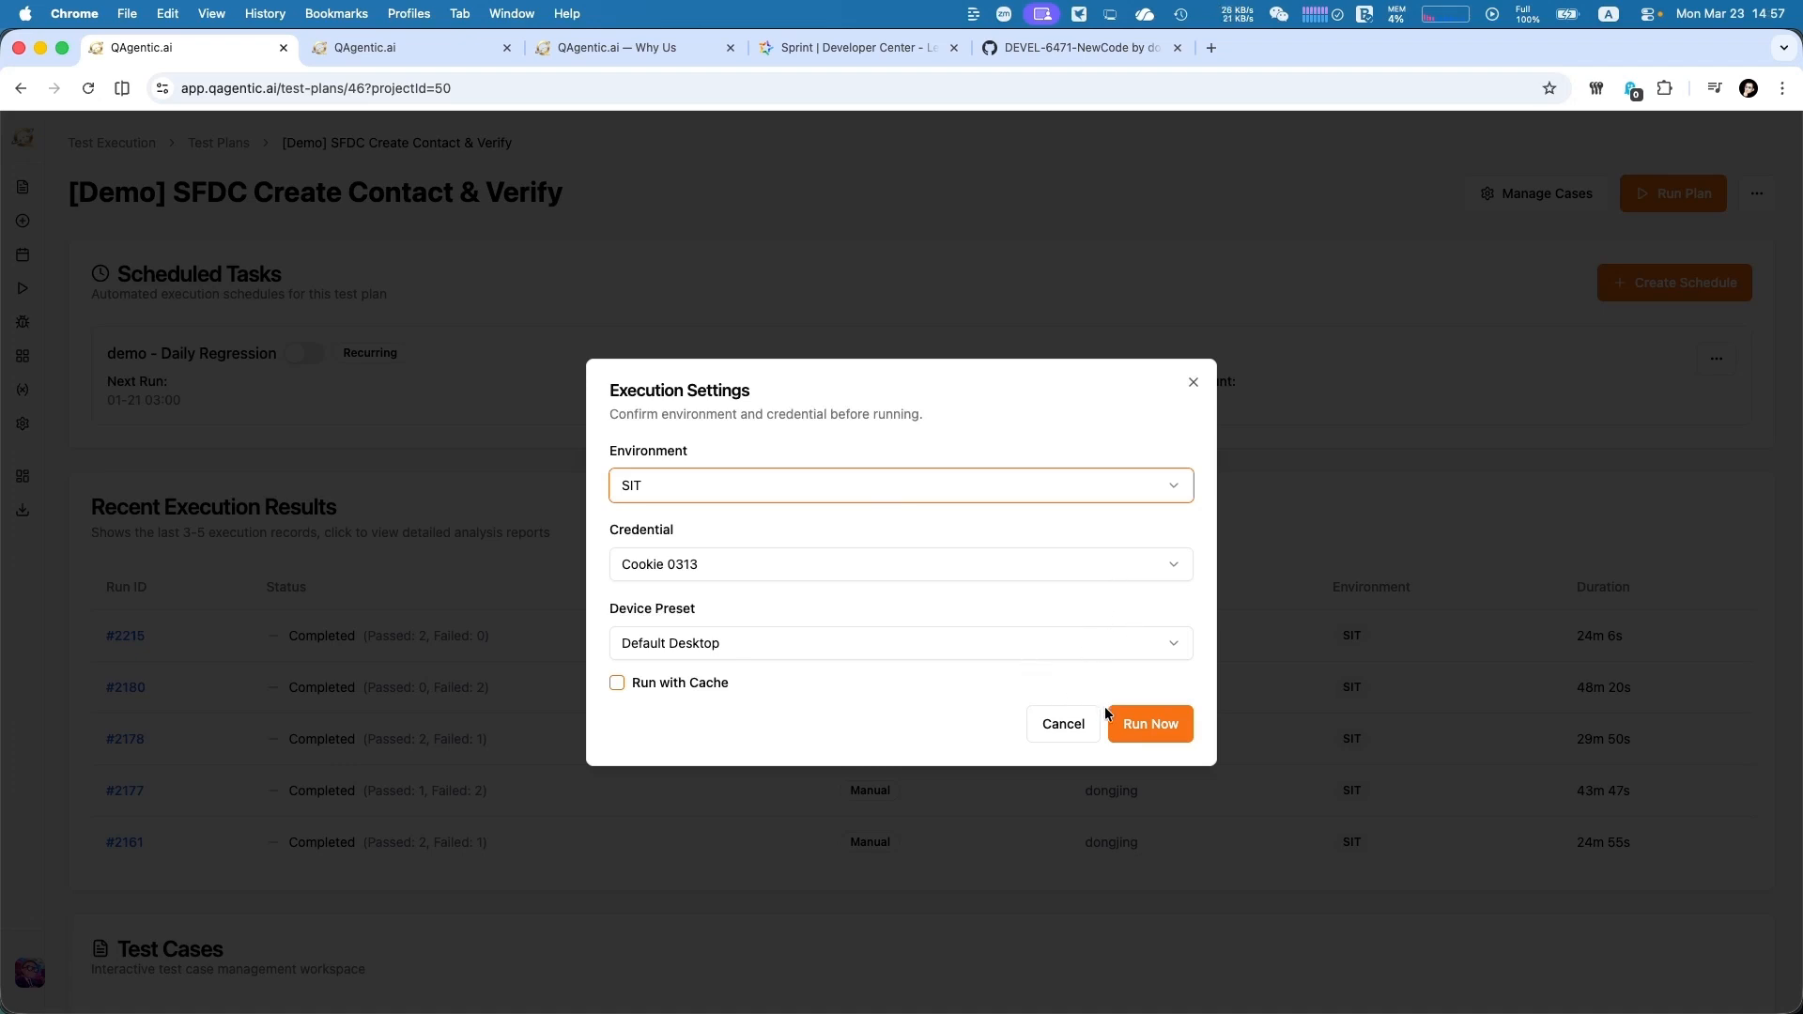
Run the test plan on SIT with the Cookie 0313 credential and Default Desktop preset, and view the report of test run #2178
{"action": "left_click", "coordinate": [1146, 724]}
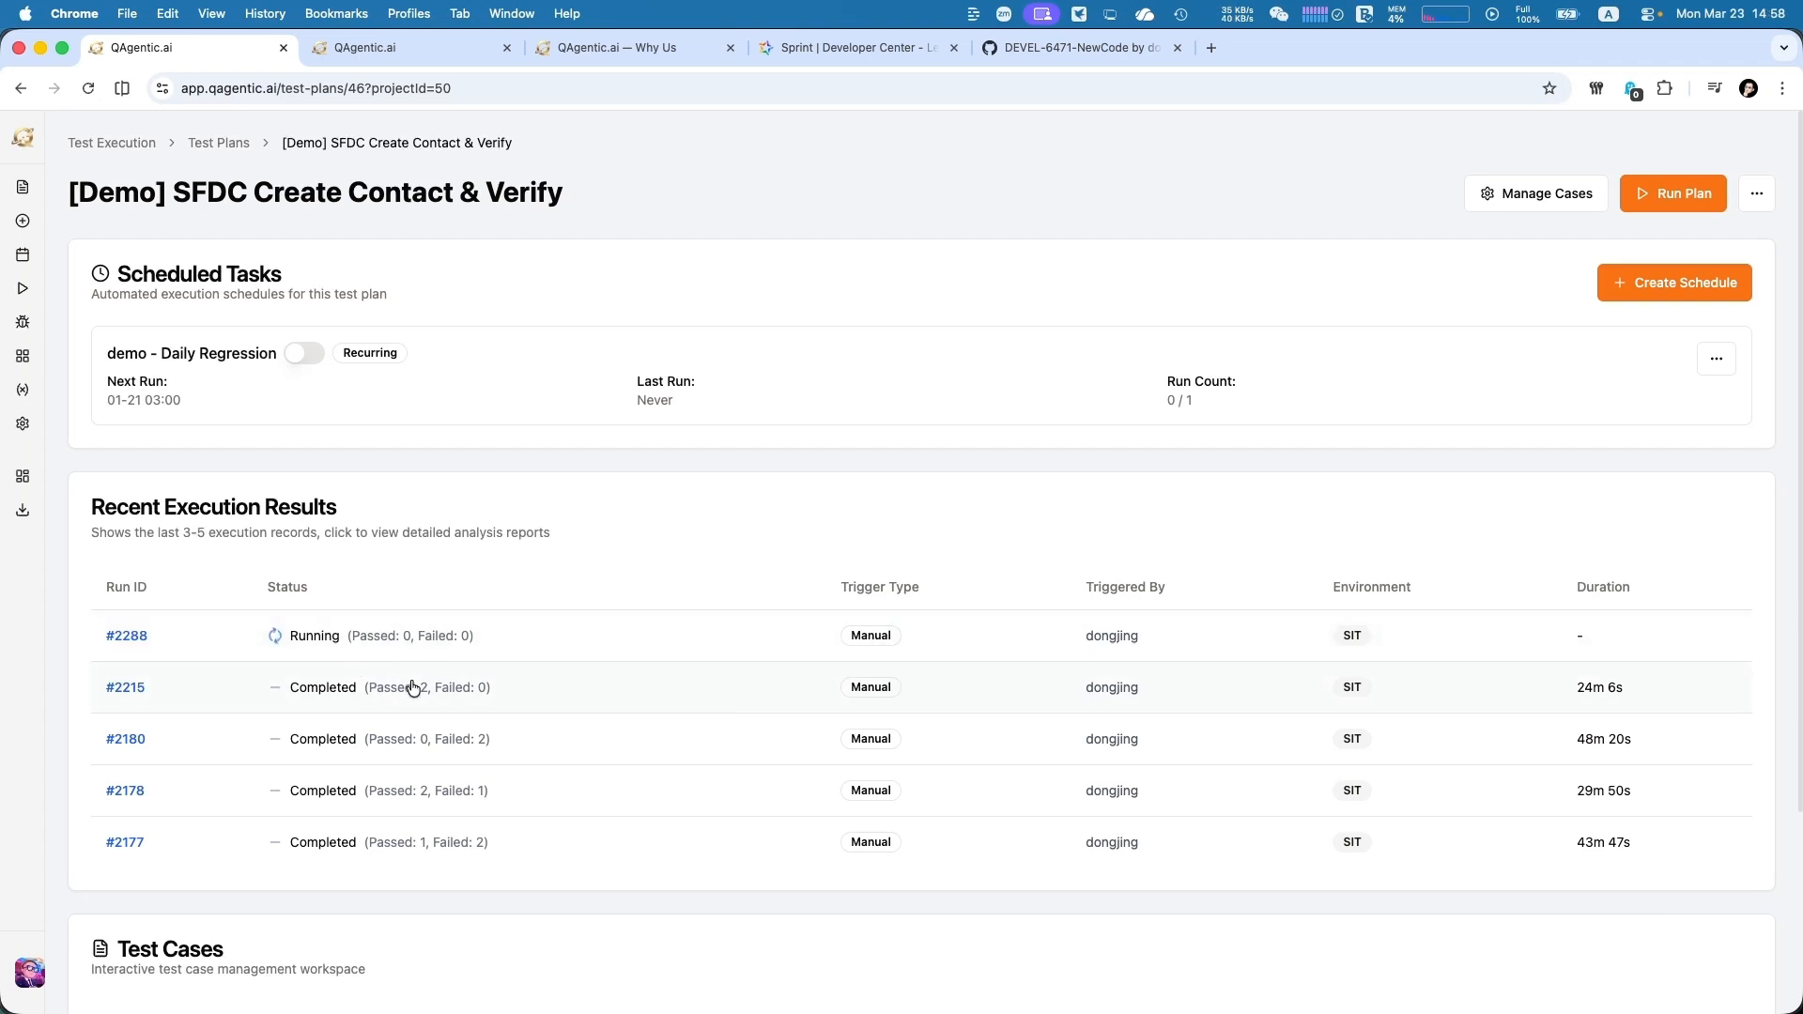
{"action": "left_click", "coordinate": [127, 796]}
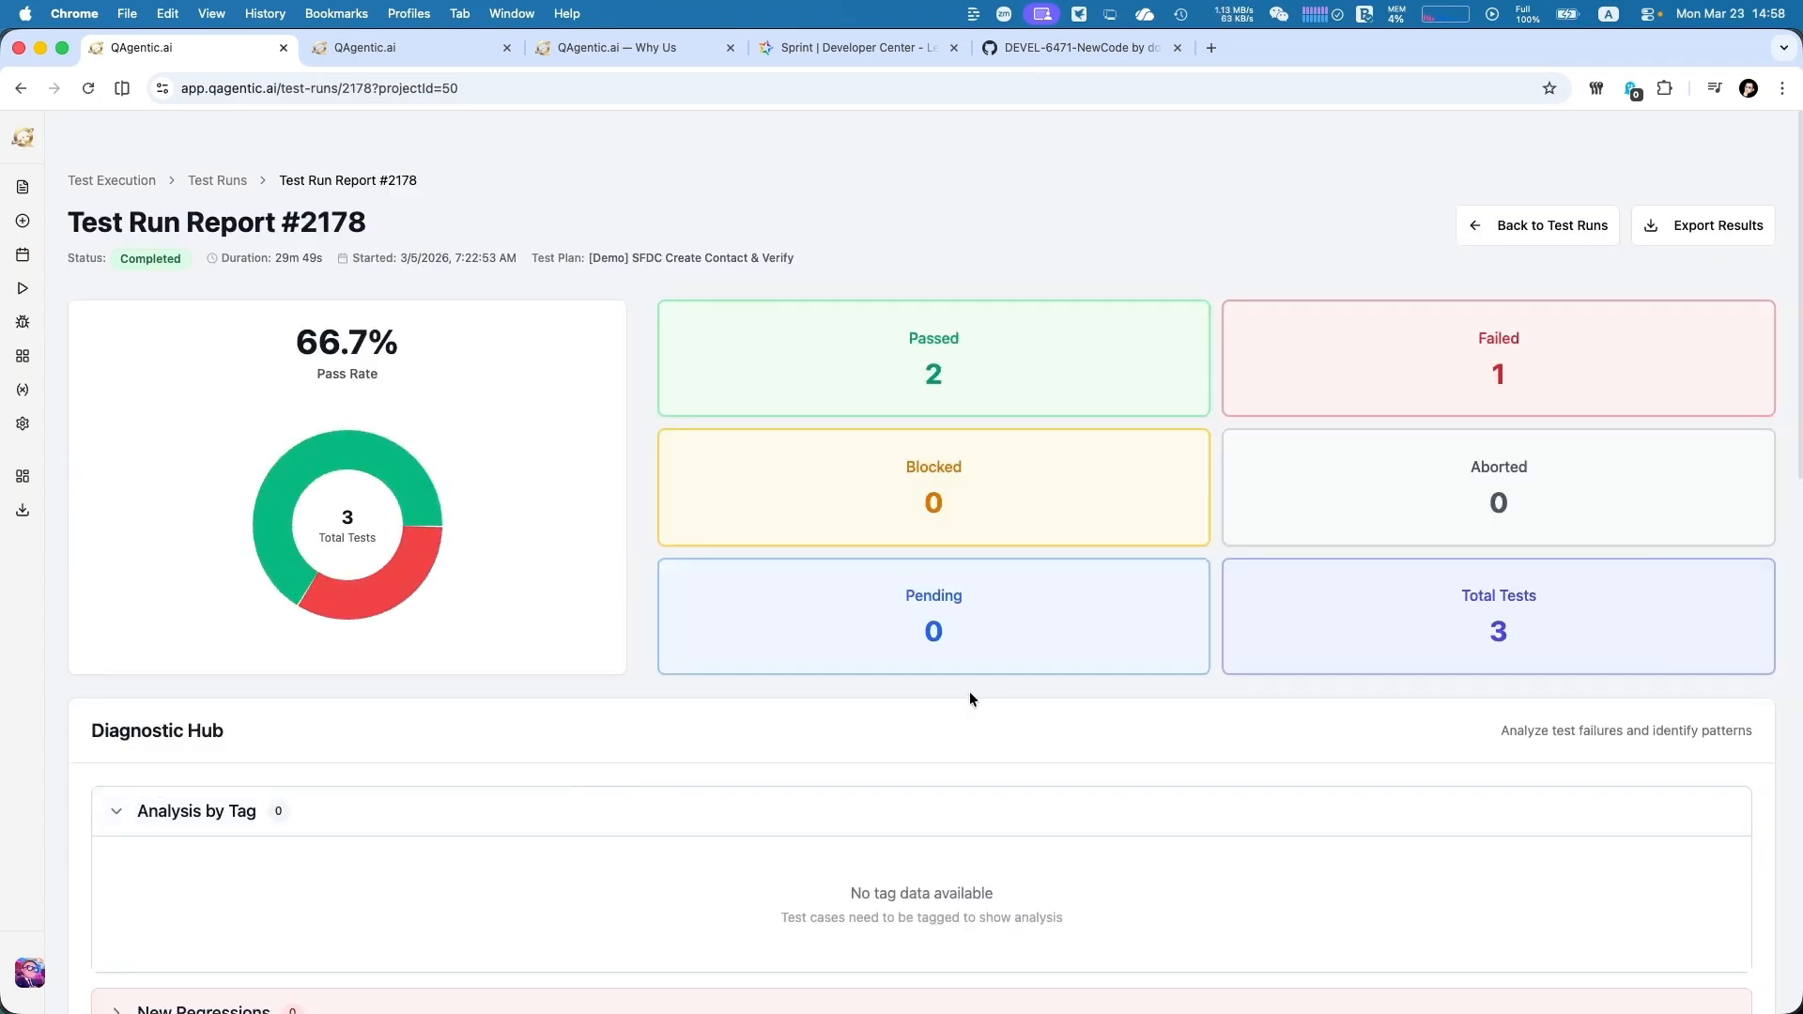
{"action": "scroll", "coordinate": [967, 695], "scroll_direction": "down", "scroll_amount": 1}
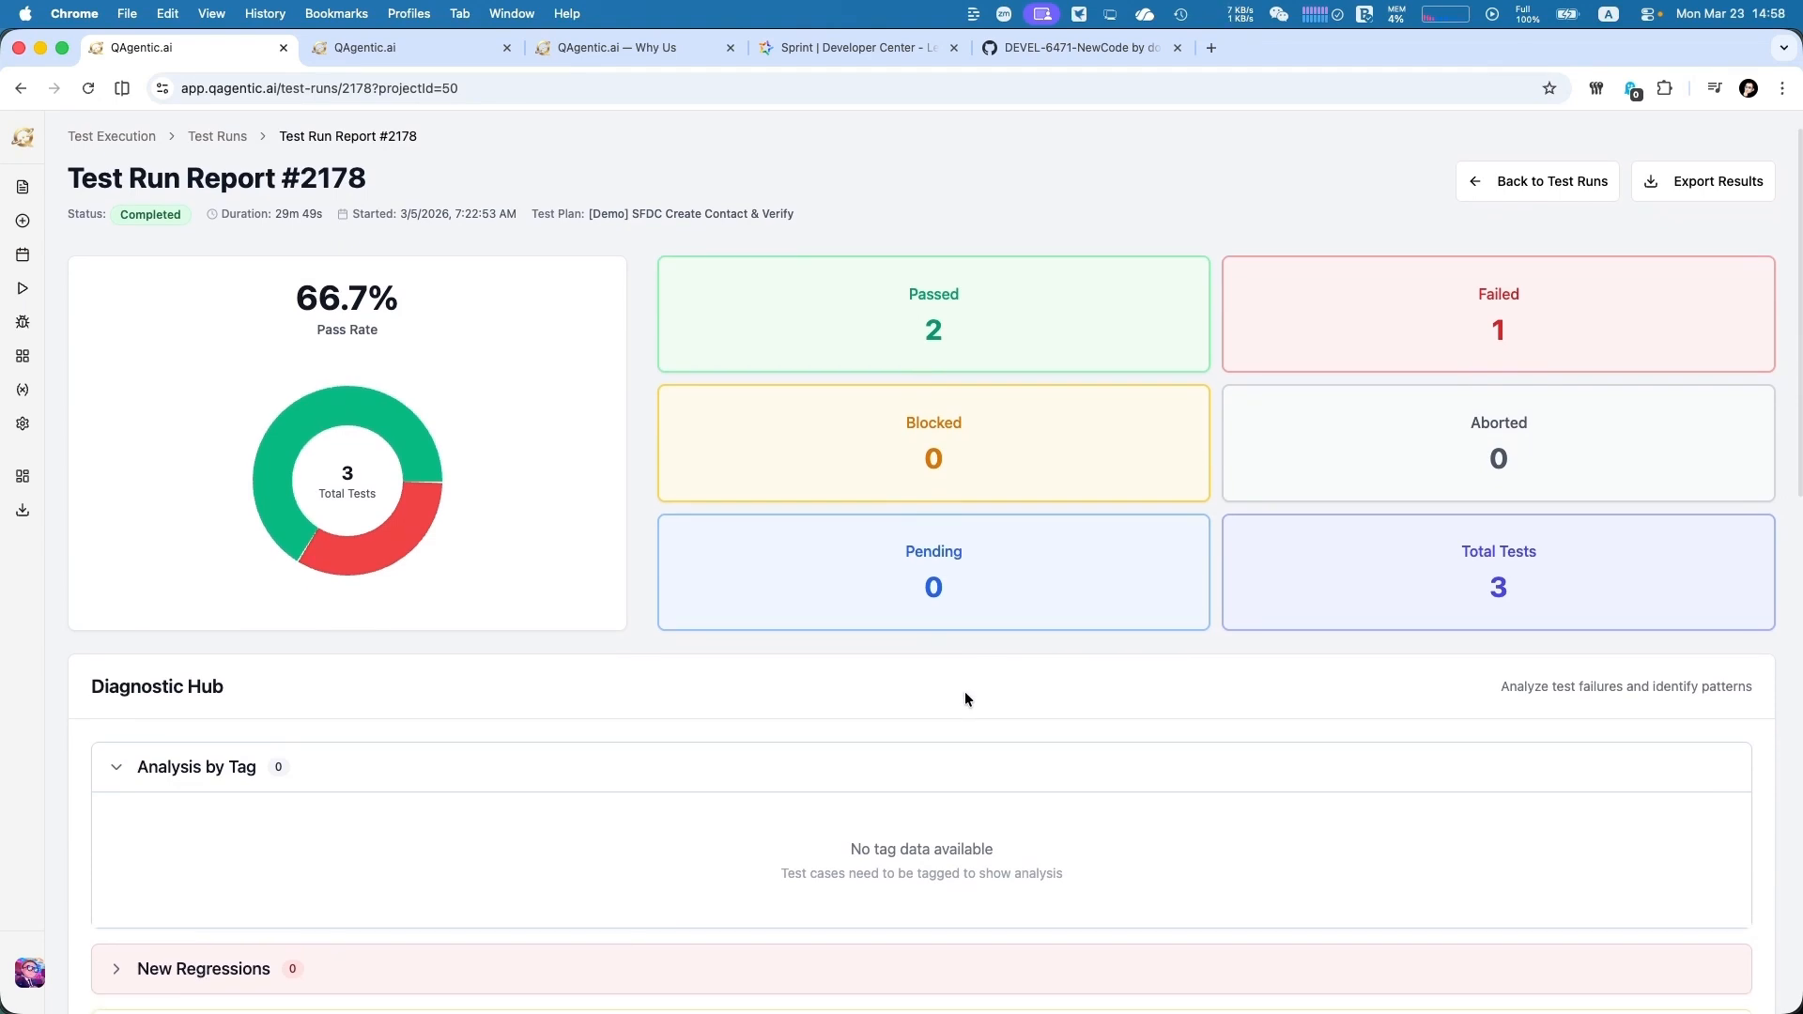
{"action": "scroll", "coordinate": [965, 697], "scroll_direction": "down", "scroll_amount": 5}
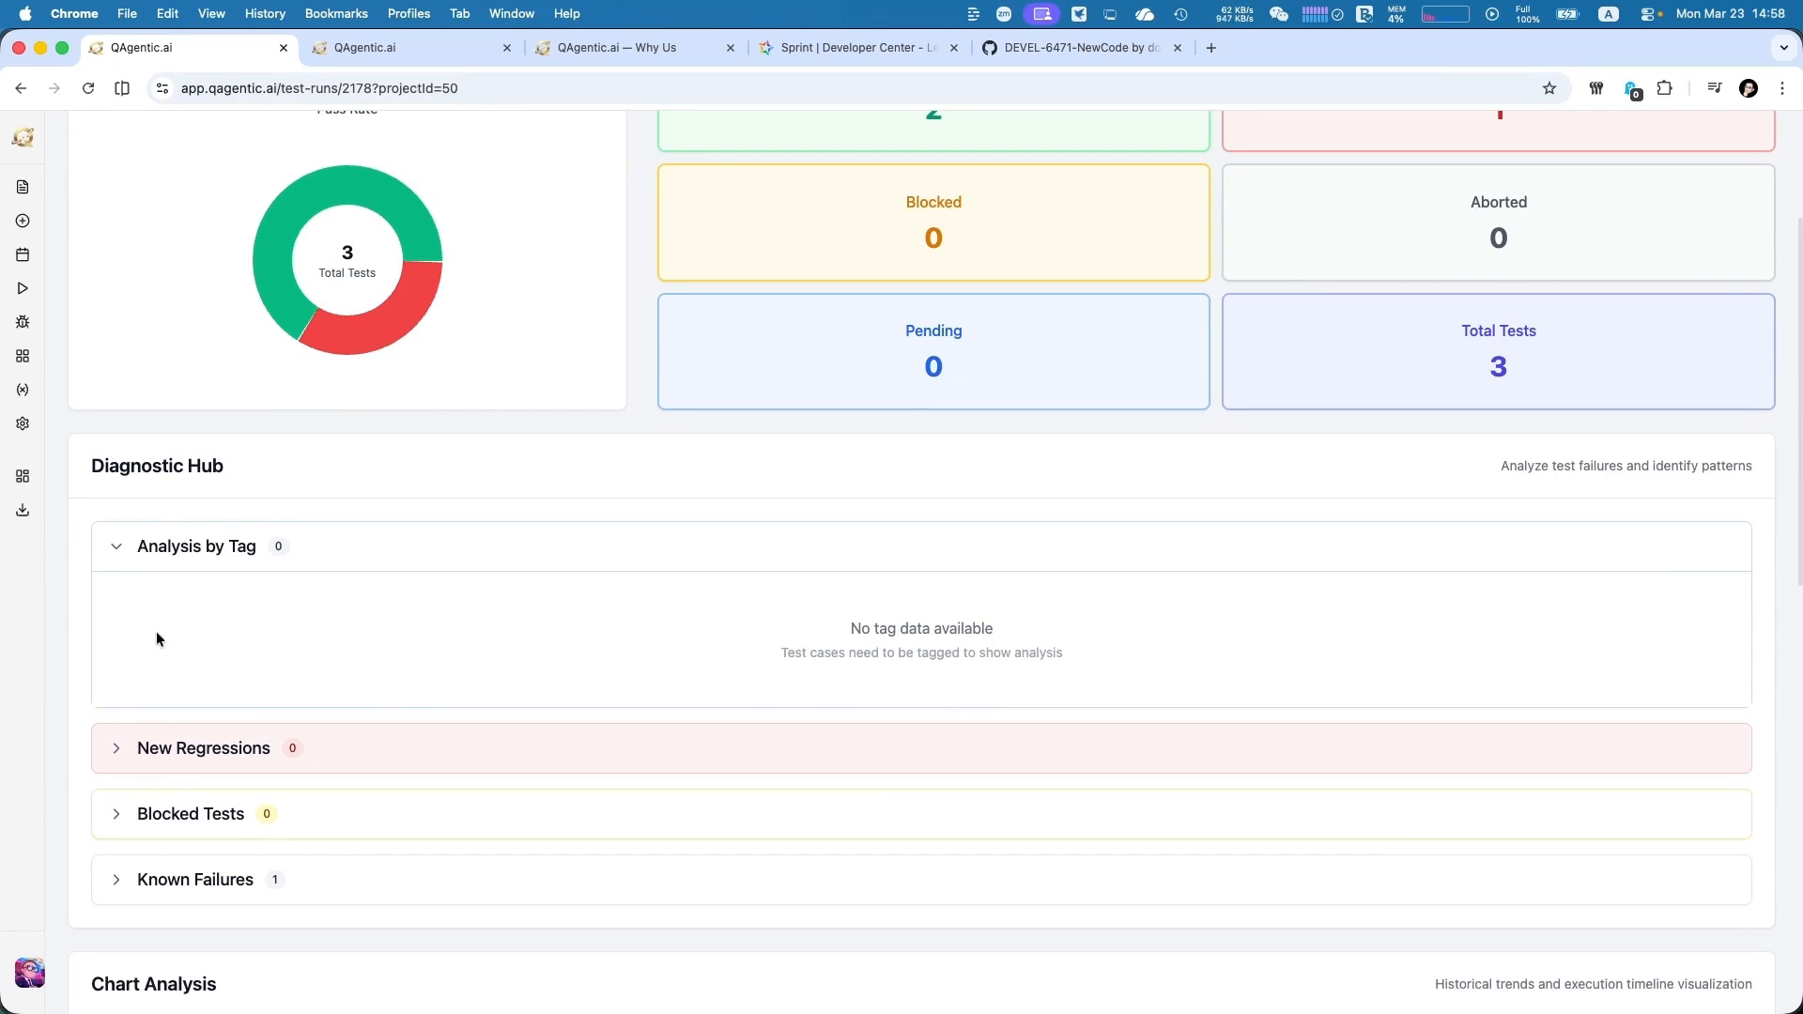
Expand the Known Failures in the Diagnostic Hub and examine the failed test case and the pass rate trend
{"action": "left_click", "coordinate": [113, 883]}
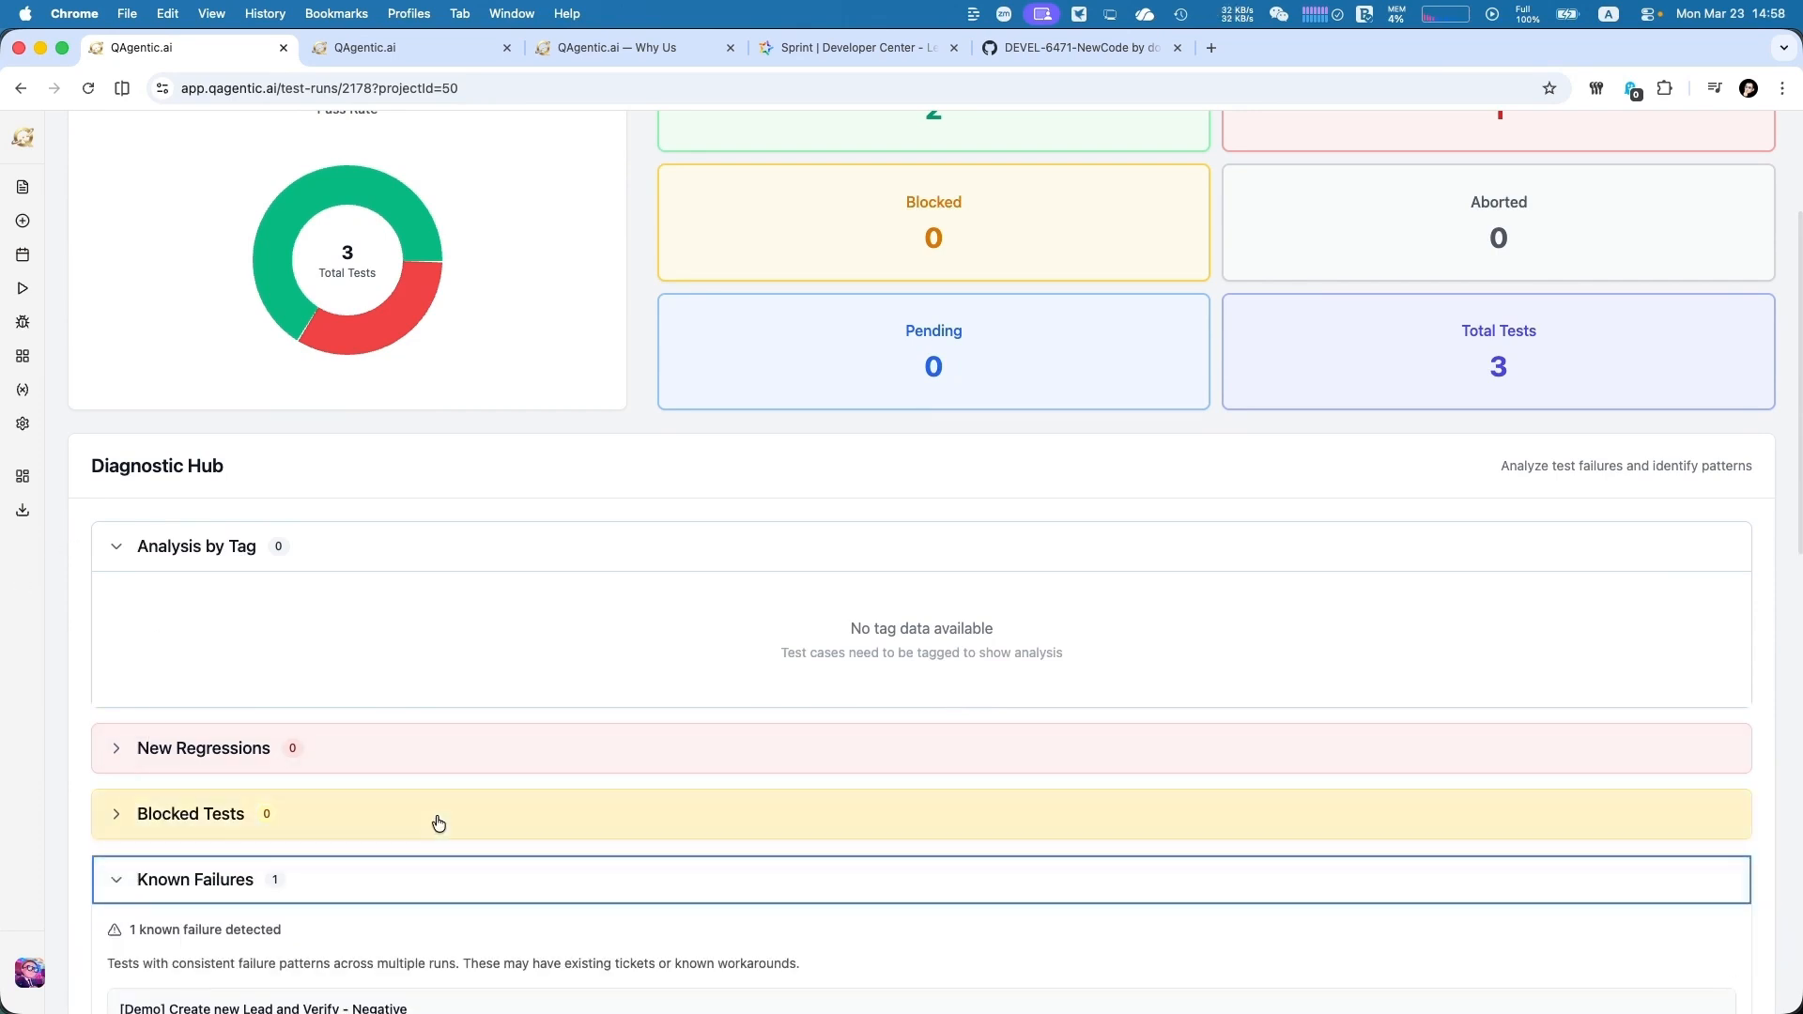
{"action": "scroll", "coordinate": [436, 817], "scroll_direction": "down", "scroll_amount": 2}
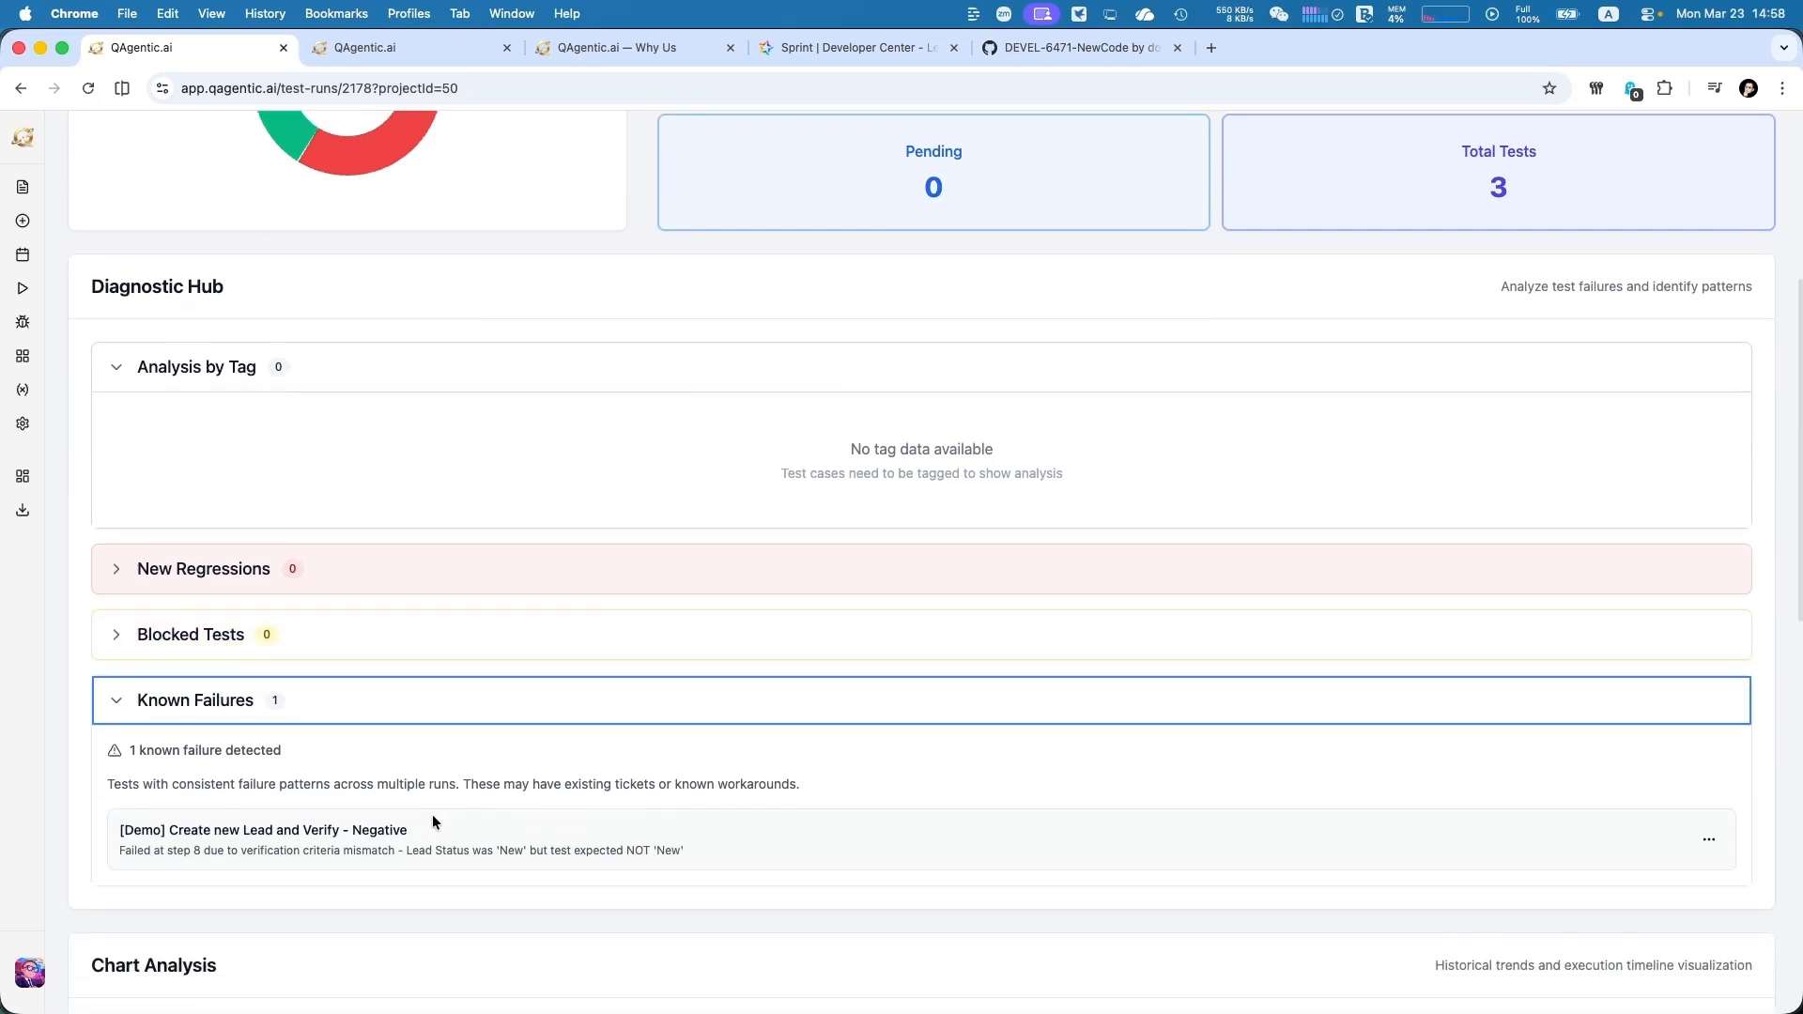
{"action": "scroll", "coordinate": [432, 814], "scroll_direction": "down", "scroll_amount": 1}
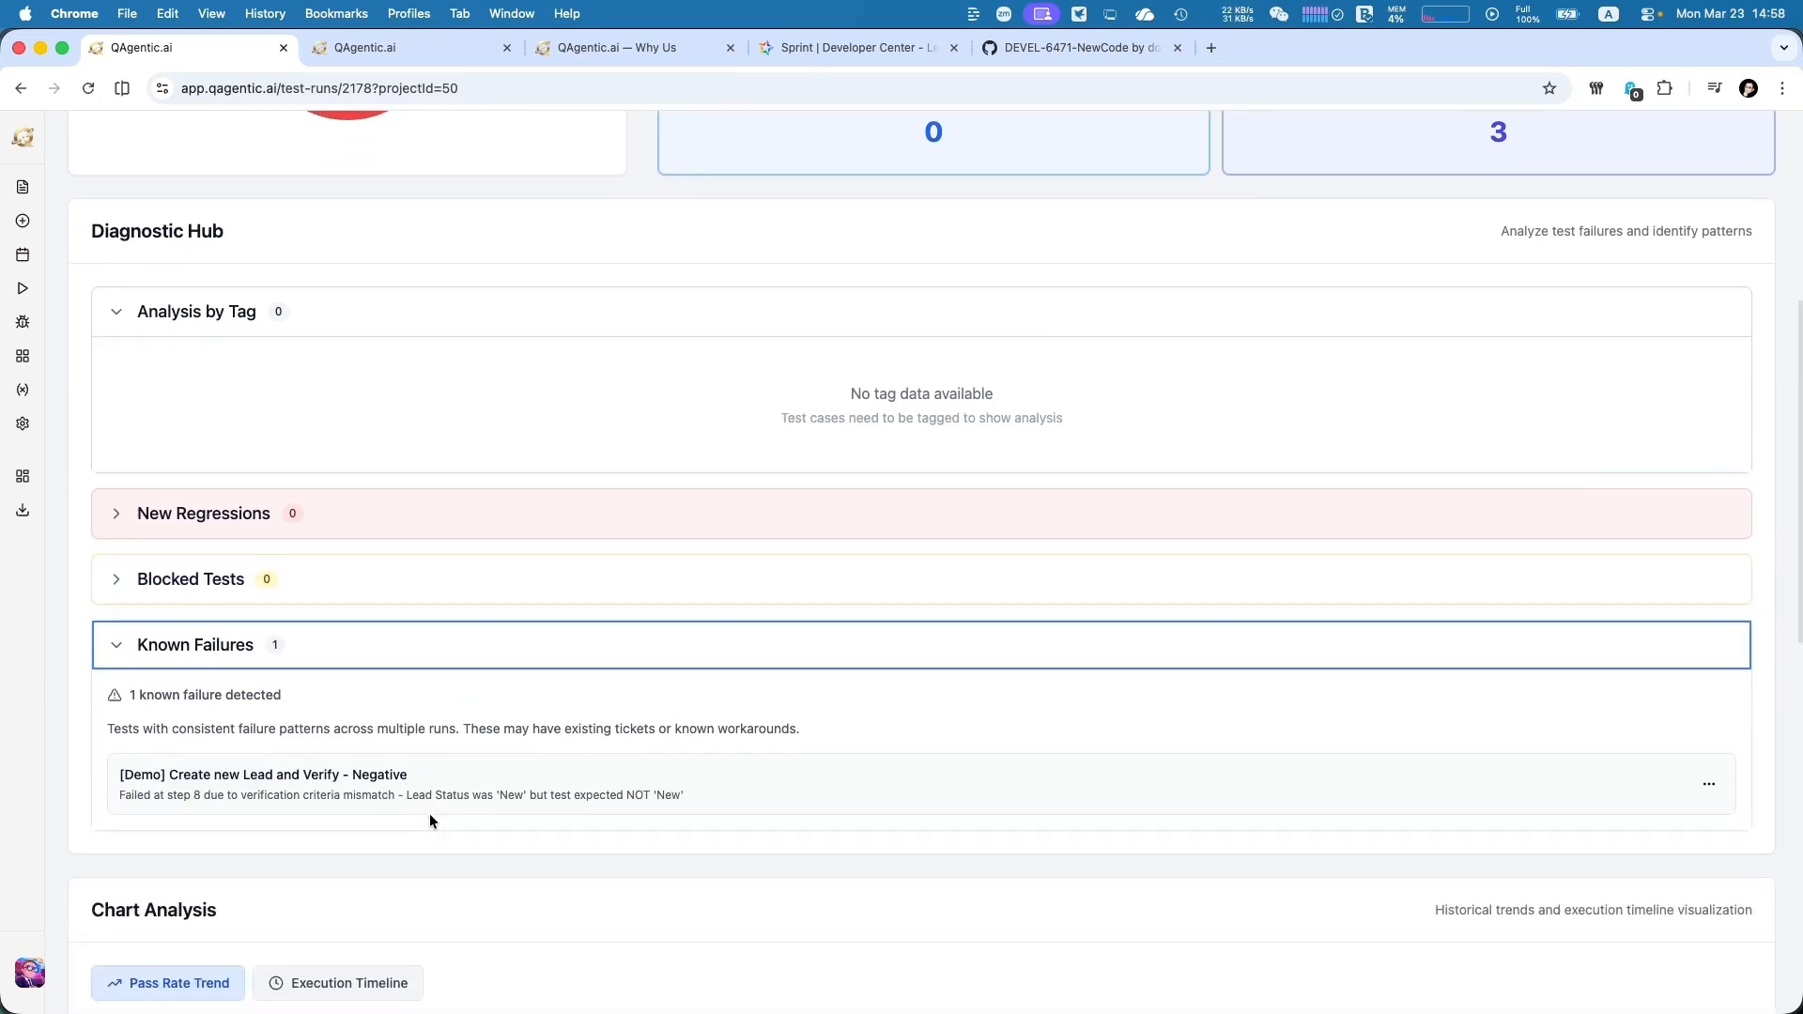
{"action": "scroll", "coordinate": [428, 813], "scroll_direction": "down", "scroll_amount": 1}
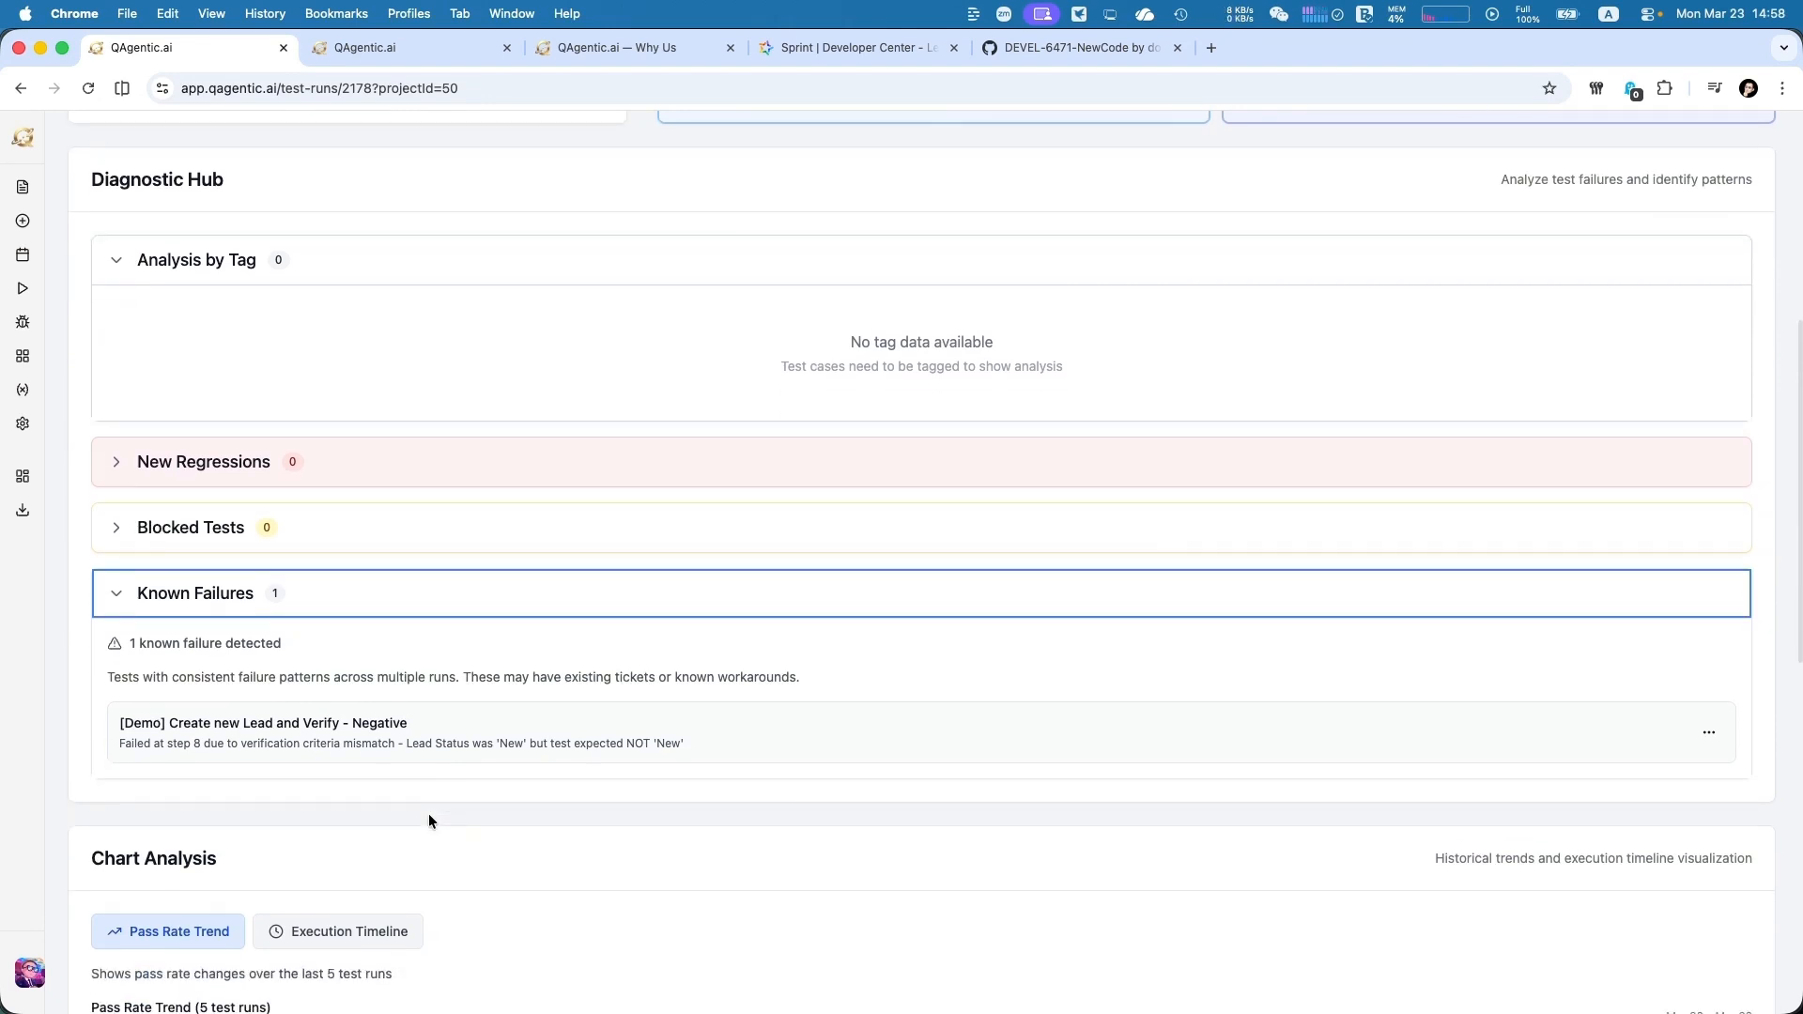
{"action": "scroll", "coordinate": [429, 815], "scroll_direction": "down", "scroll_amount": 4}
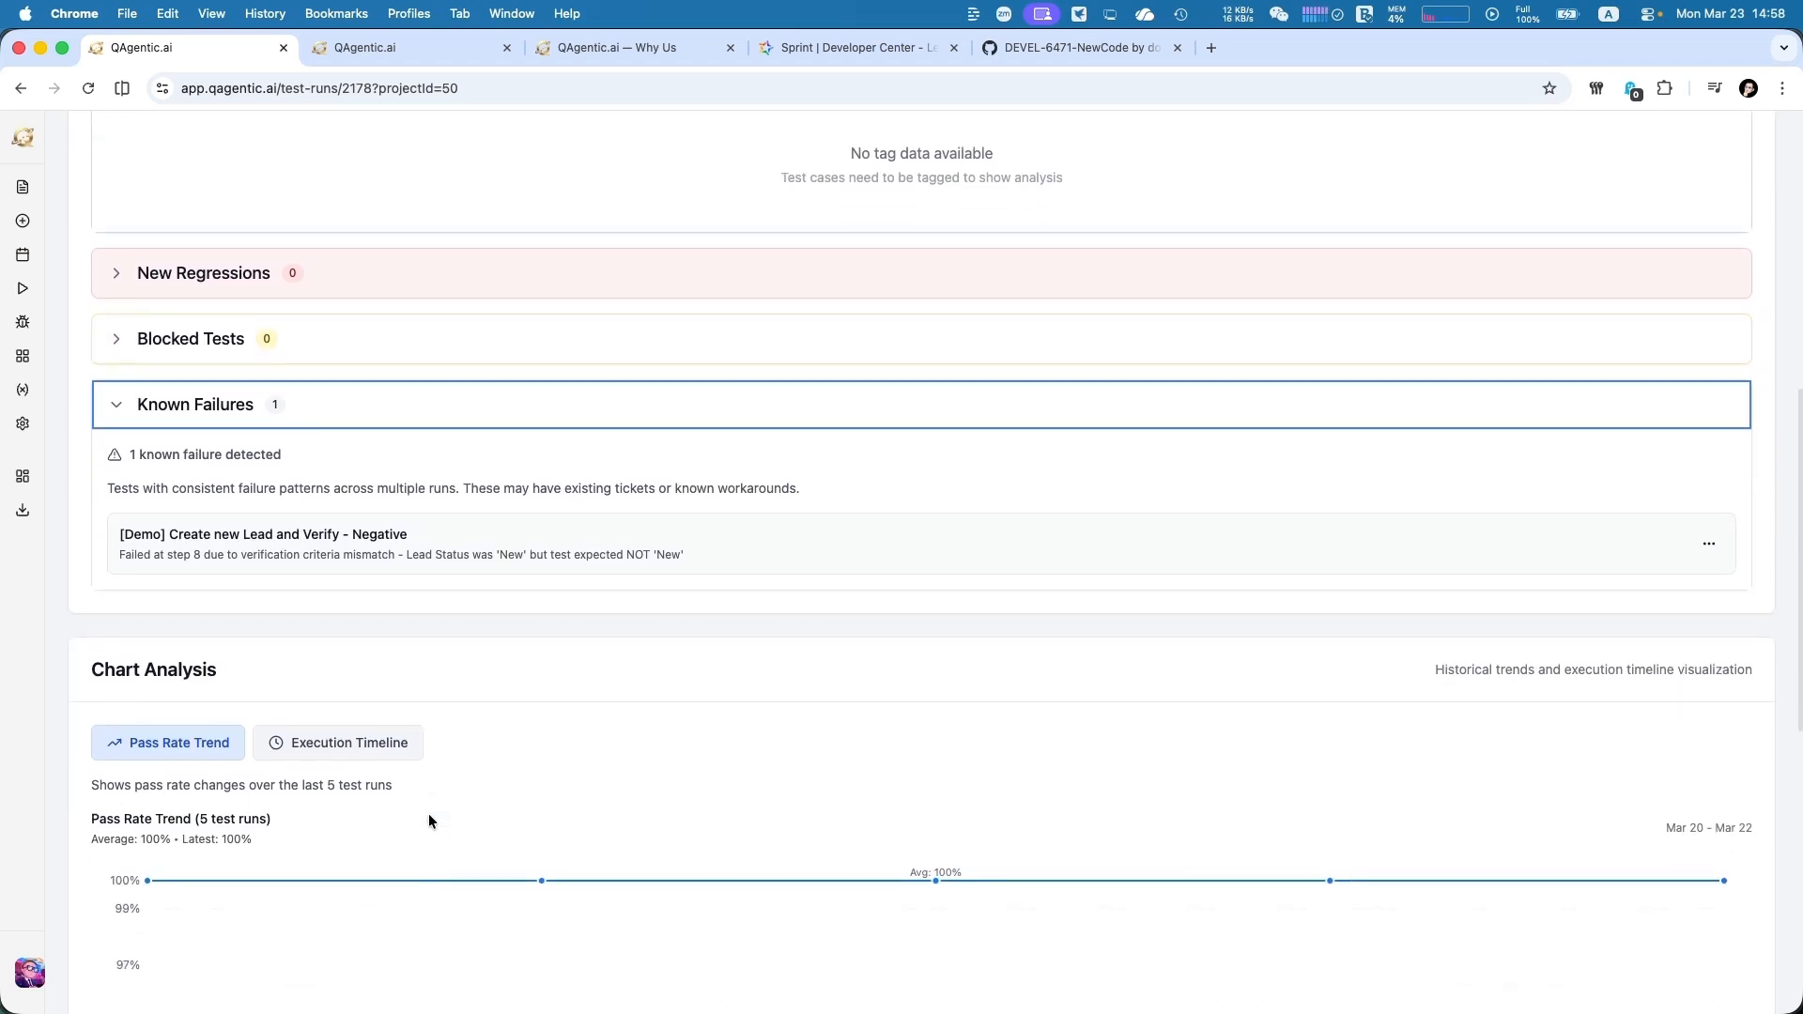
{"action": "scroll", "coordinate": [429, 815], "scroll_direction": "down", "scroll_amount": 8}
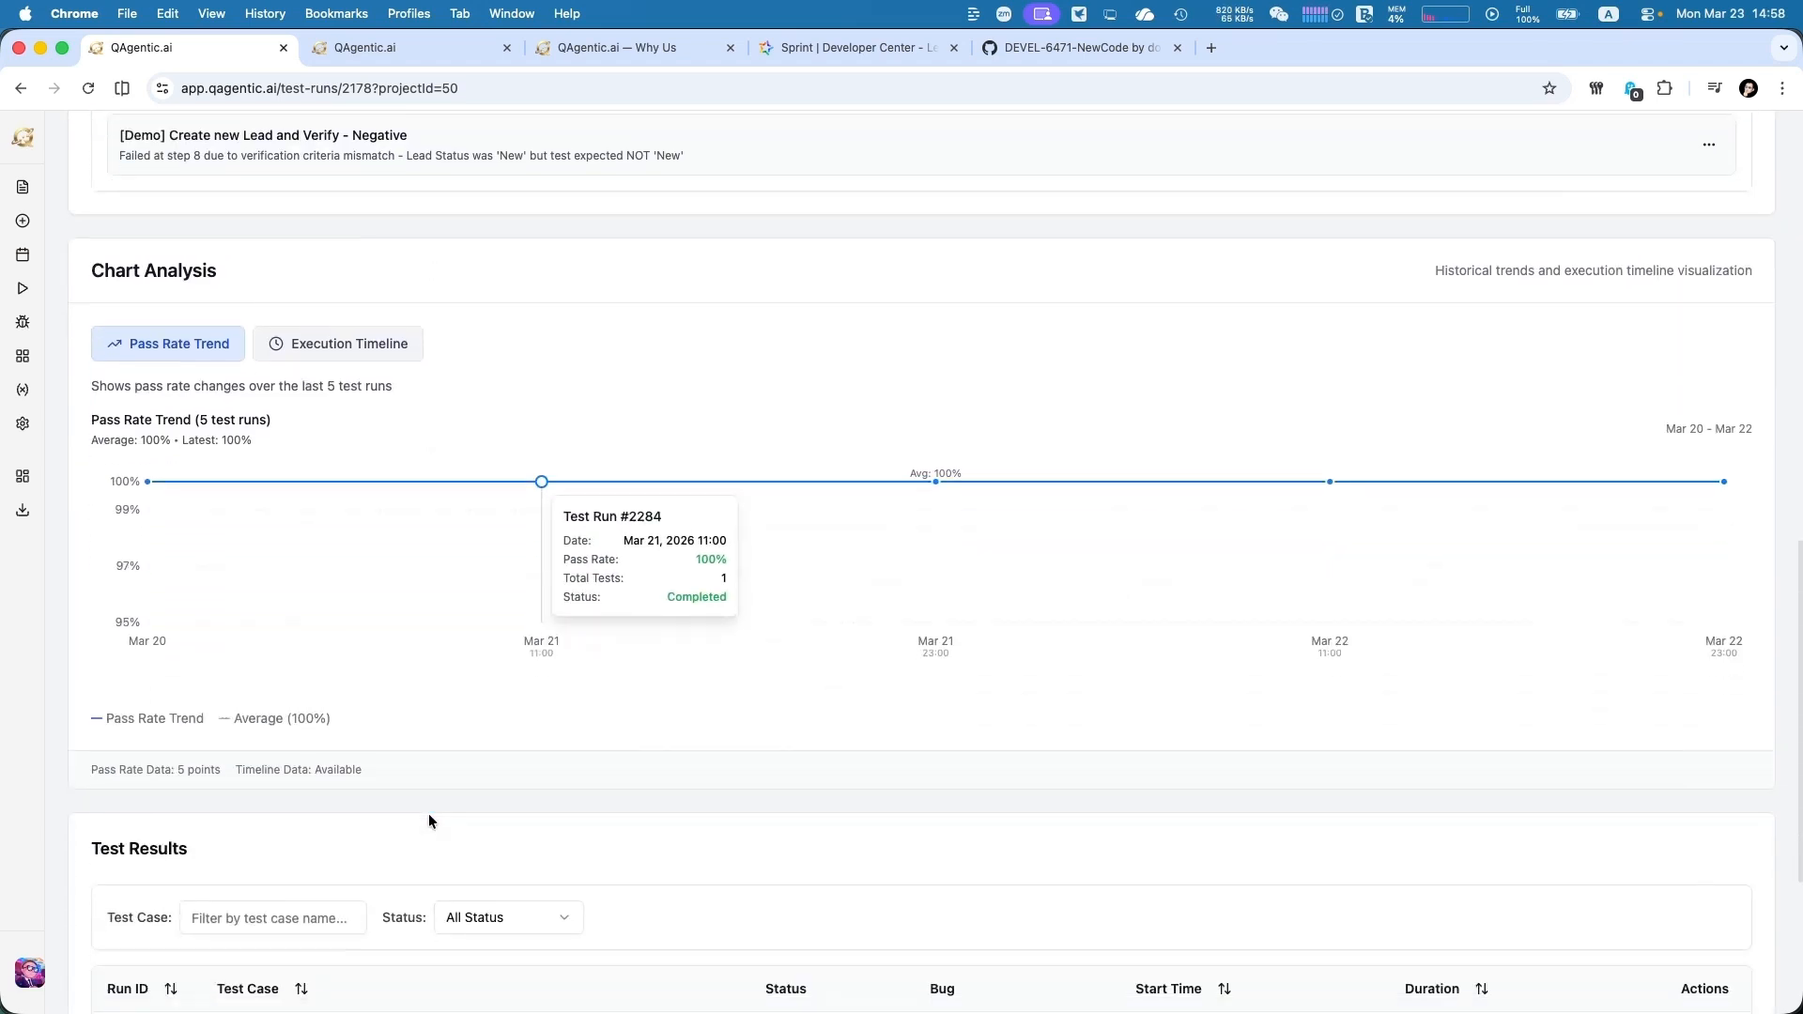
Review the execution recording of "[Demo] Create new Lead and Verify - Positive" from the test results, and return to the run report
{"action": "scroll", "coordinate": [428, 813], "scroll_direction": "down", "scroll_amount": 7}
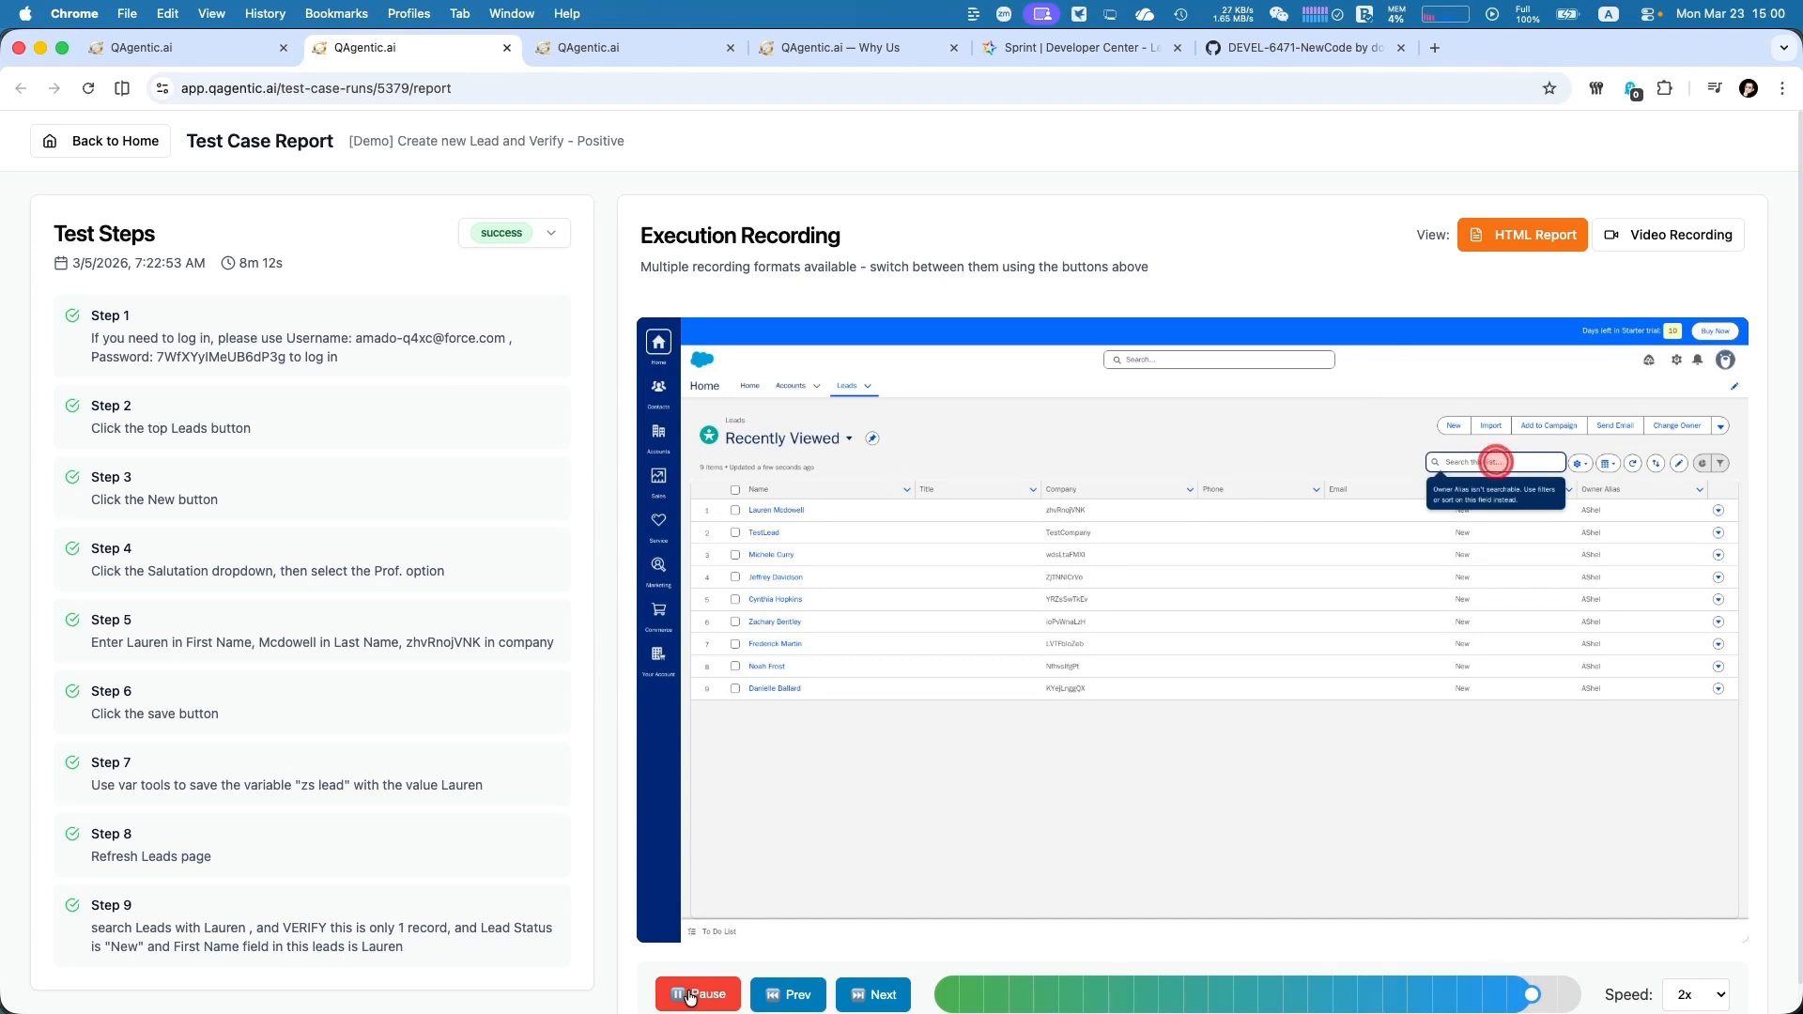
{"action": "left_click", "coordinate": [691, 995]}
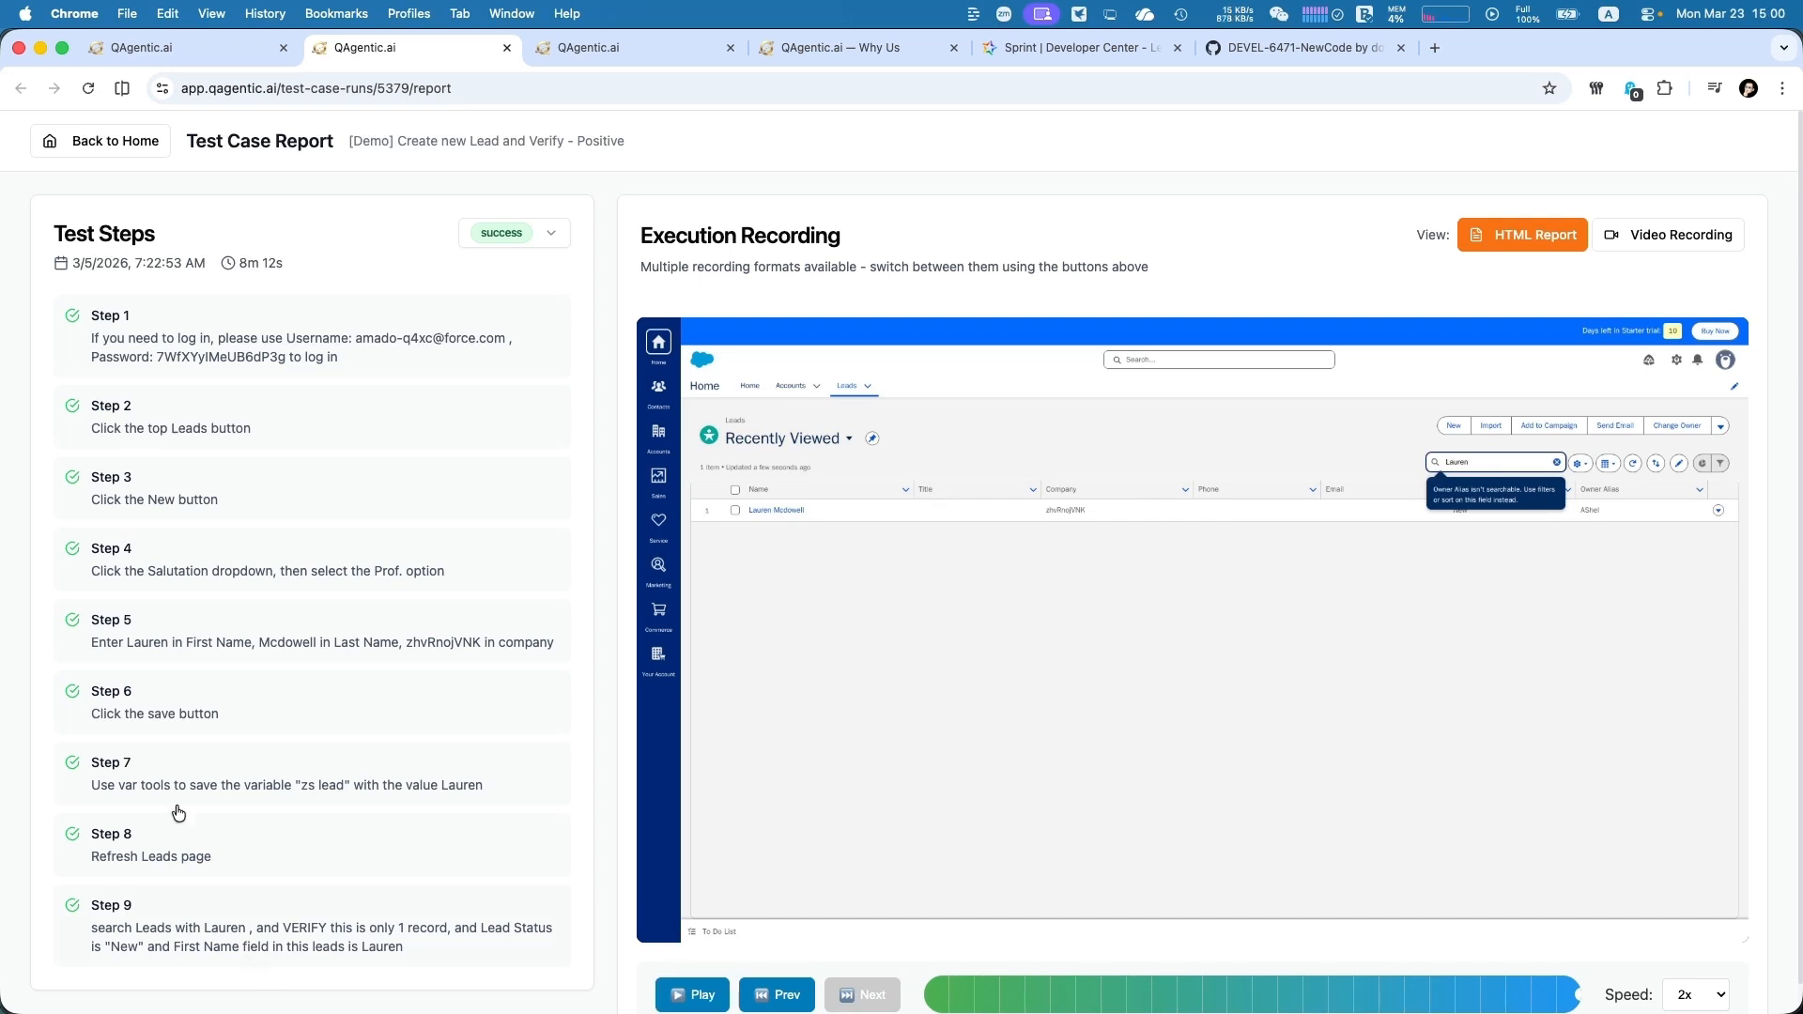
{"action": "left_click", "coordinate": [153, 45]}
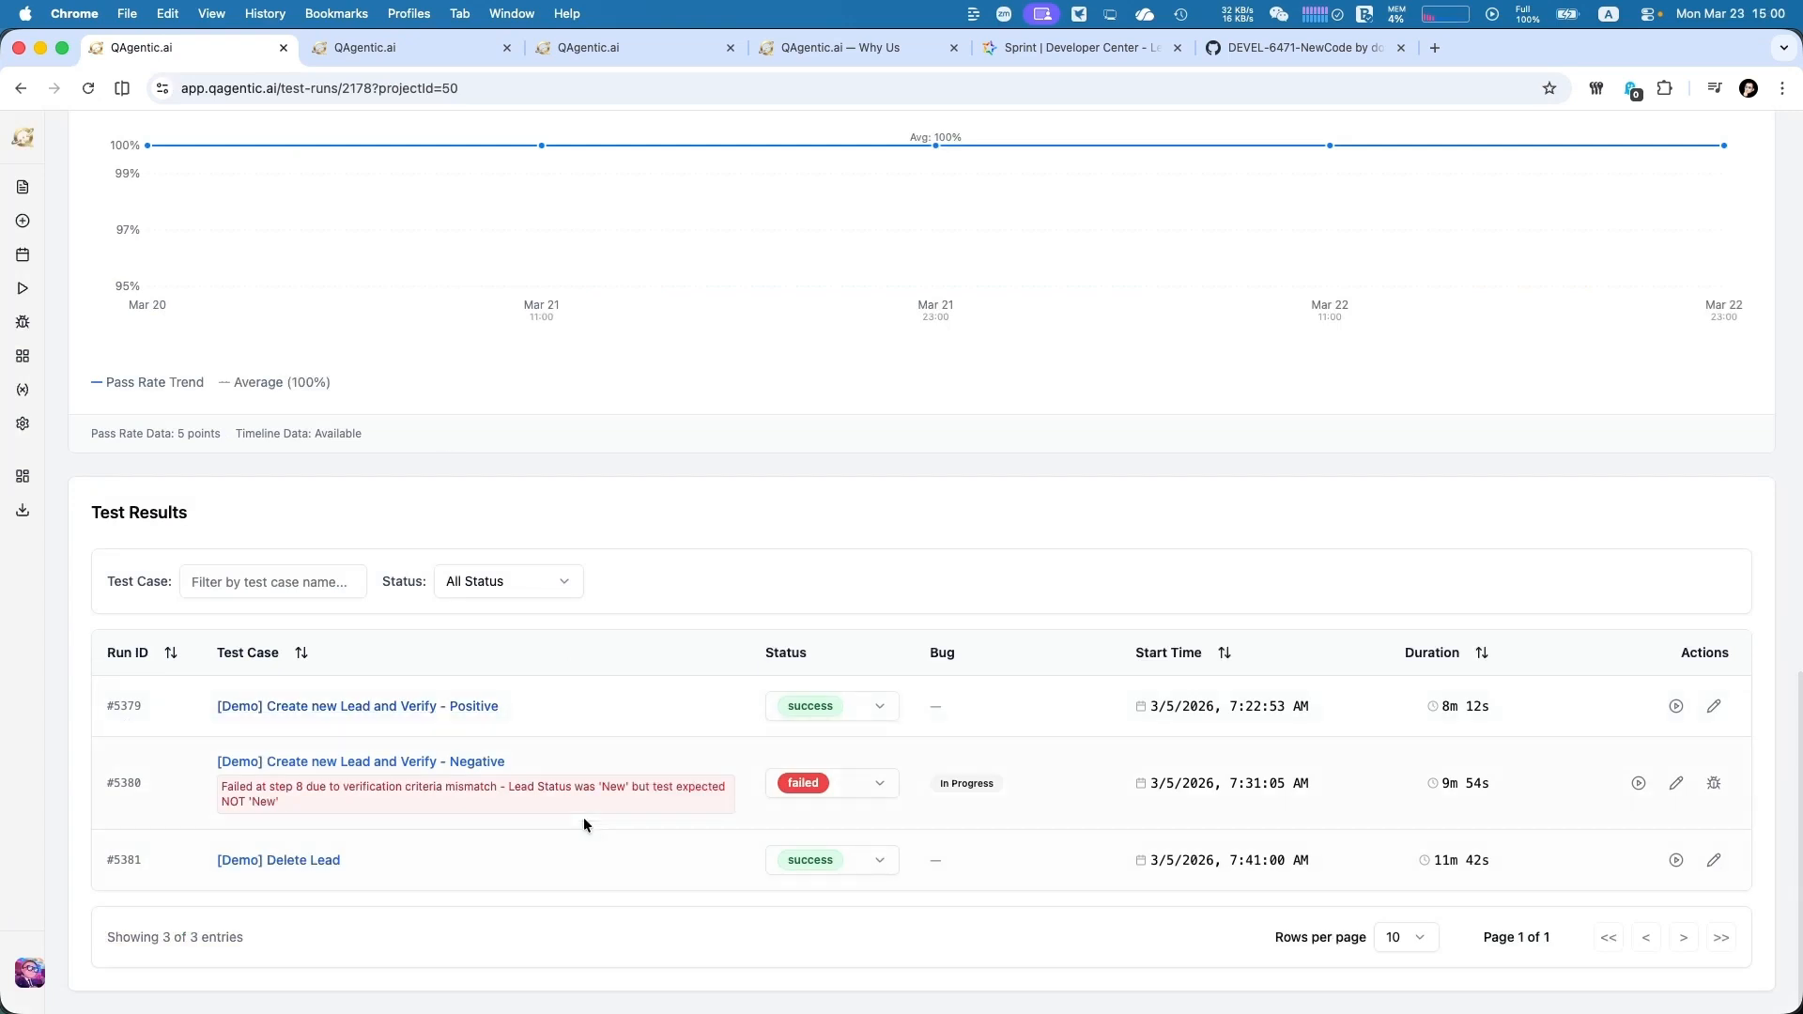
Open the report of "[Demo] Create new Lead and Verify - Negative" and examine its execution recording and the error log of step 8
{"action": "left_click", "coordinate": [404, 763]}
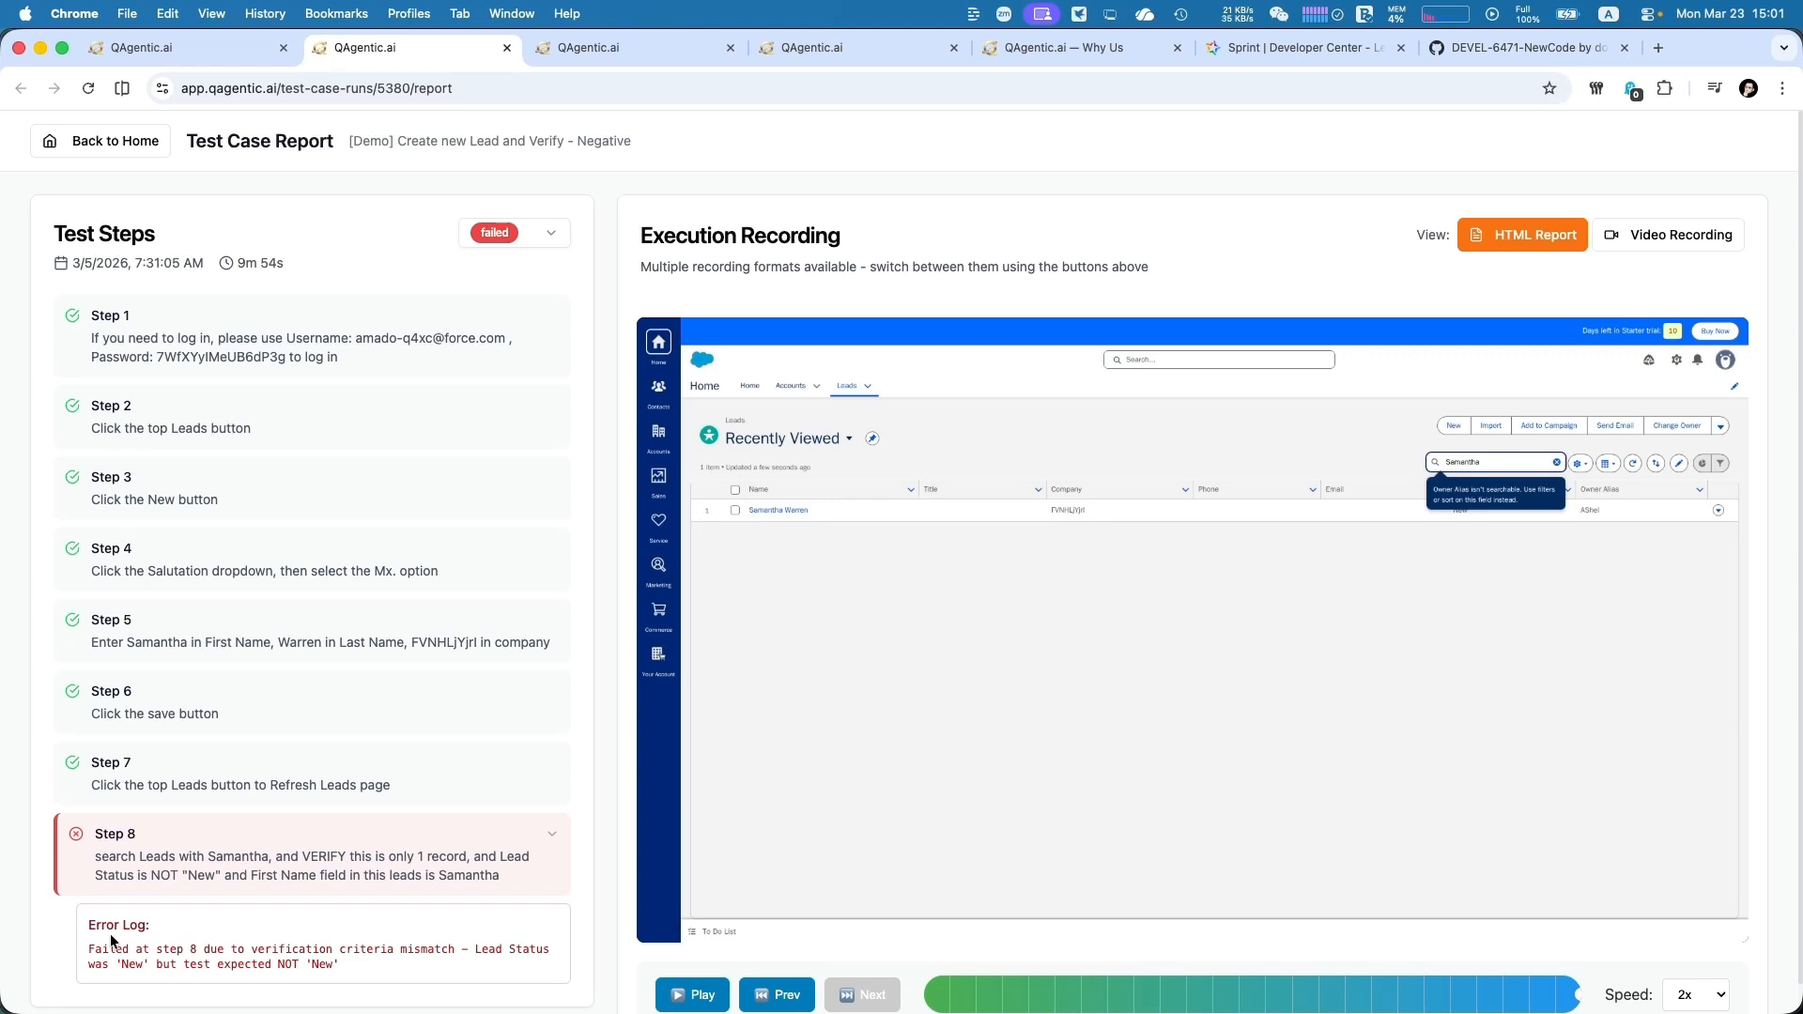
{"action": "triple_click", "coordinate": [111, 941]}
{"action": "left_click", "coordinate": [693, 996]}
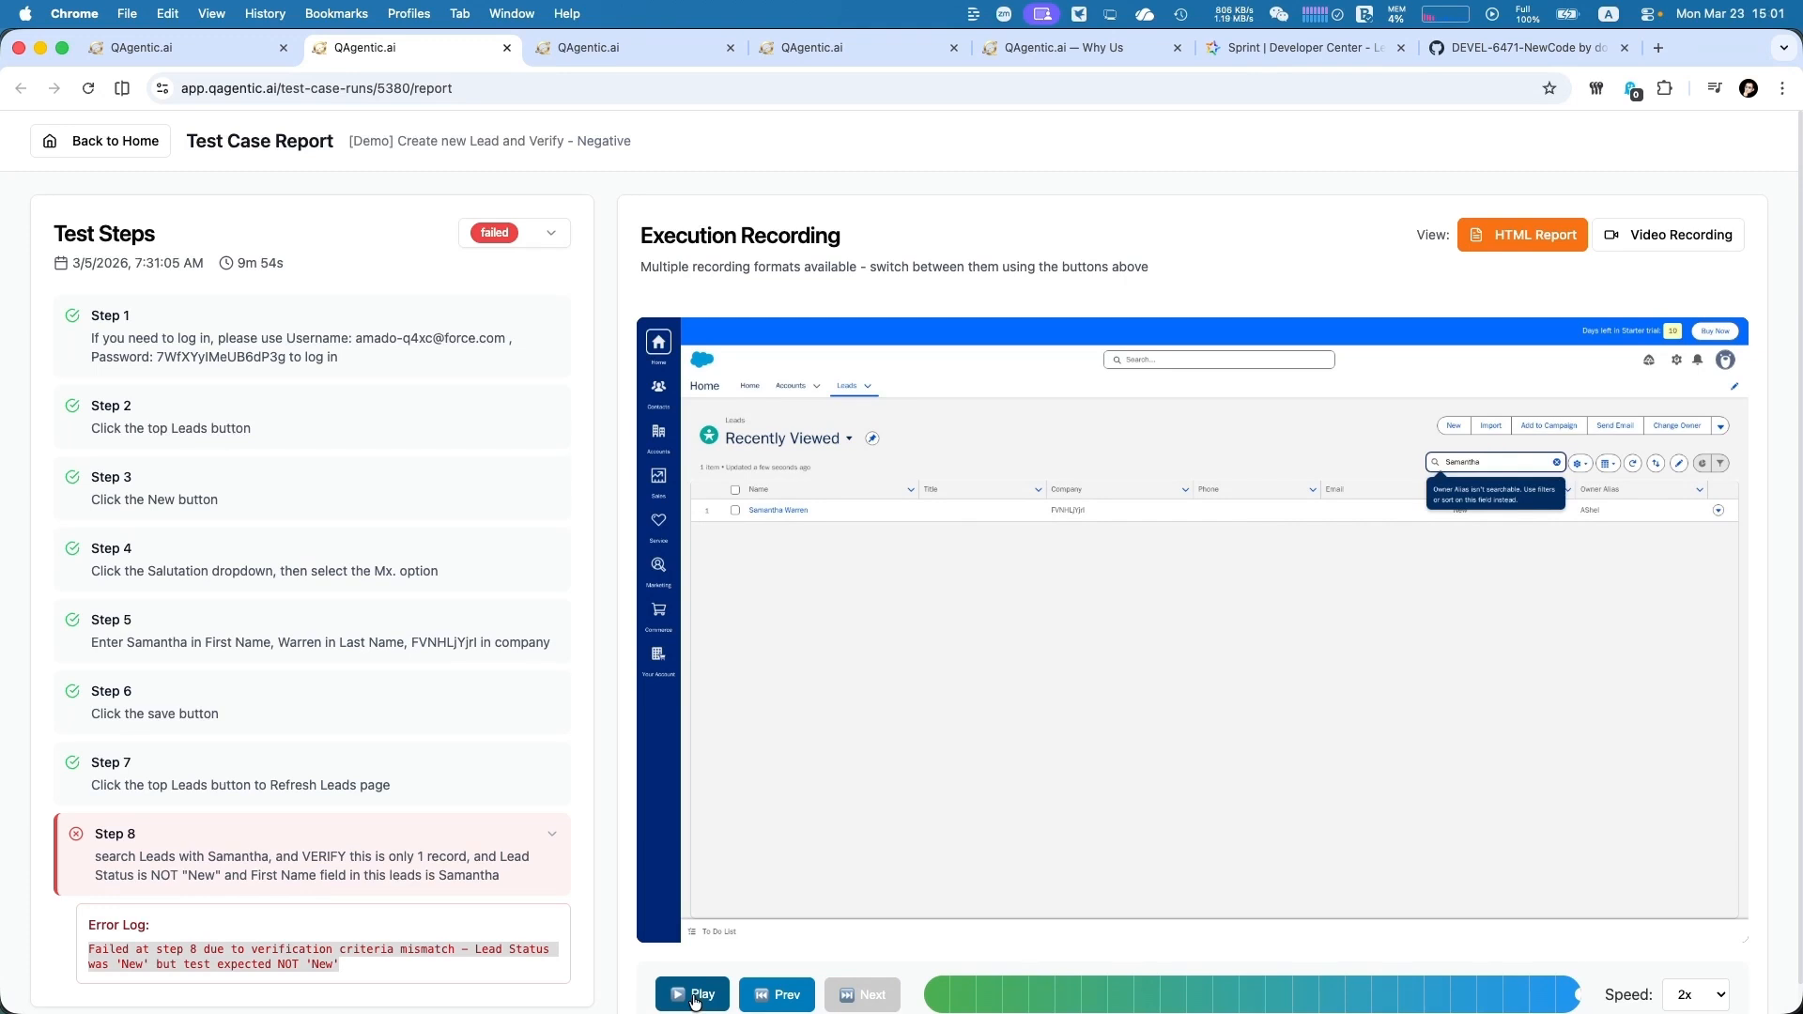
{"action": "left_click", "coordinate": [333, 899]}
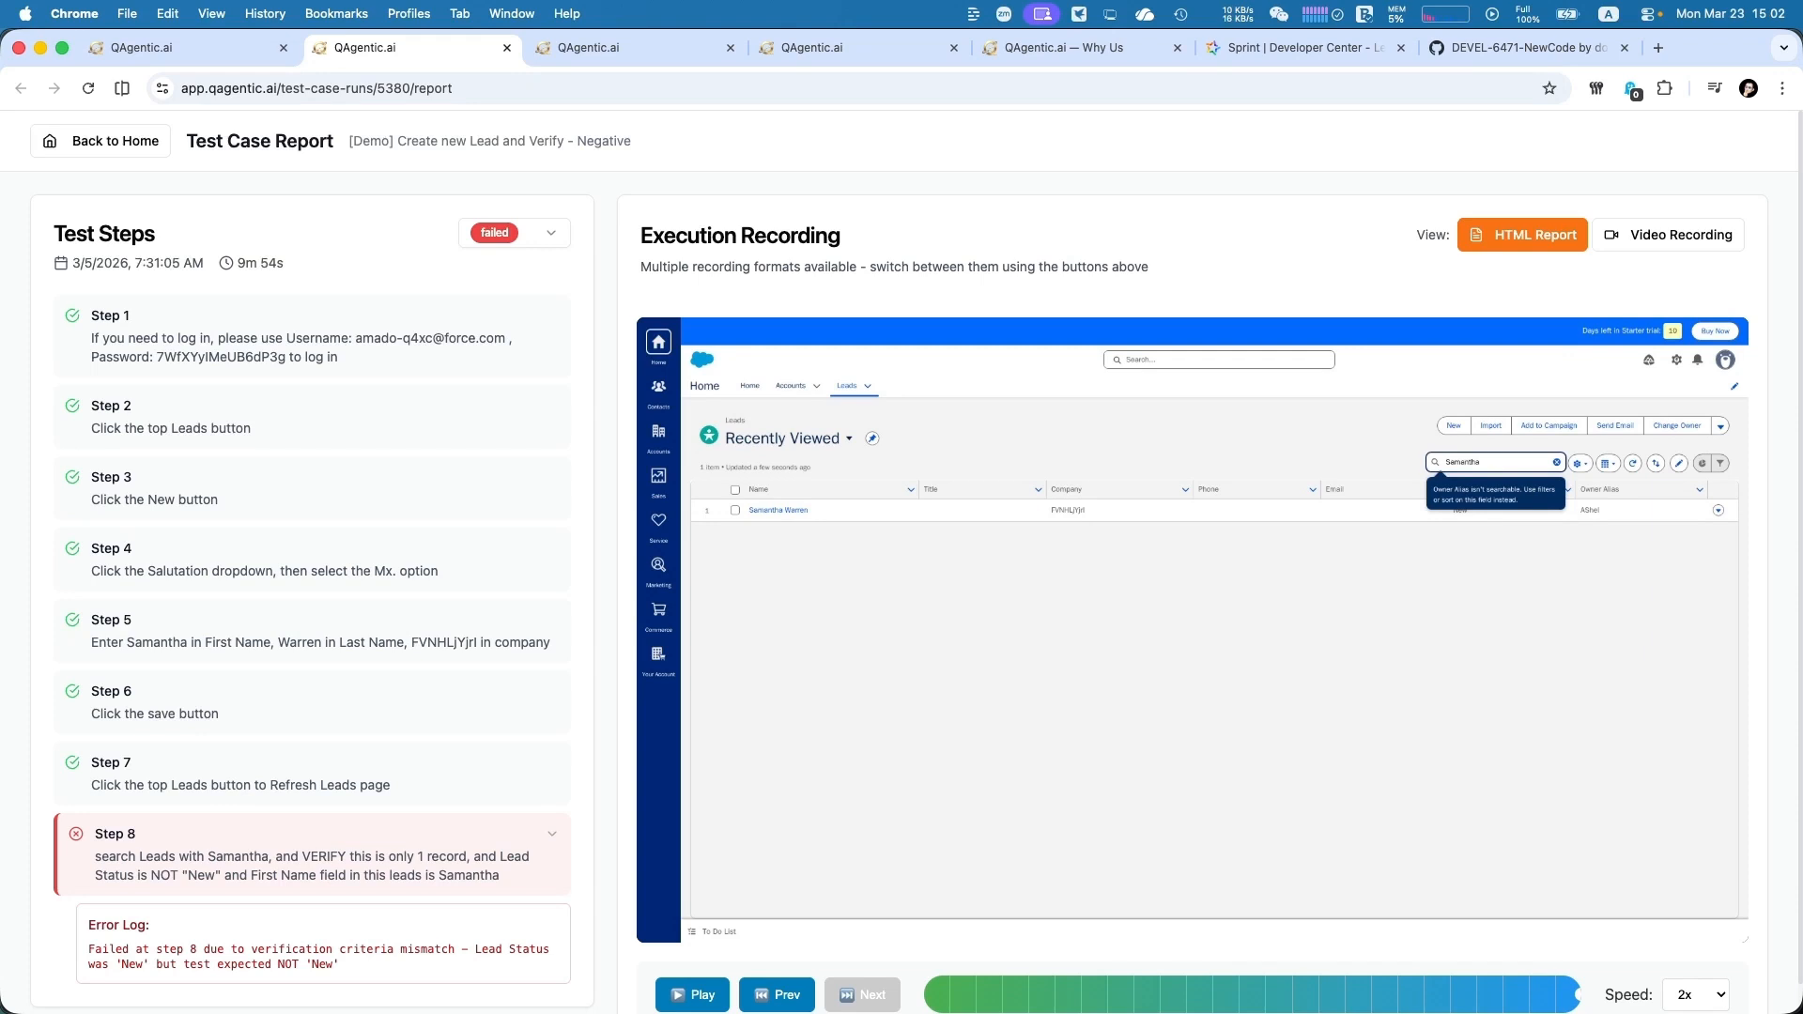
Switch the negative test case's execution recording to the video format, play it, and skip ahead
{"action": "left_click", "coordinate": [1669, 235]}
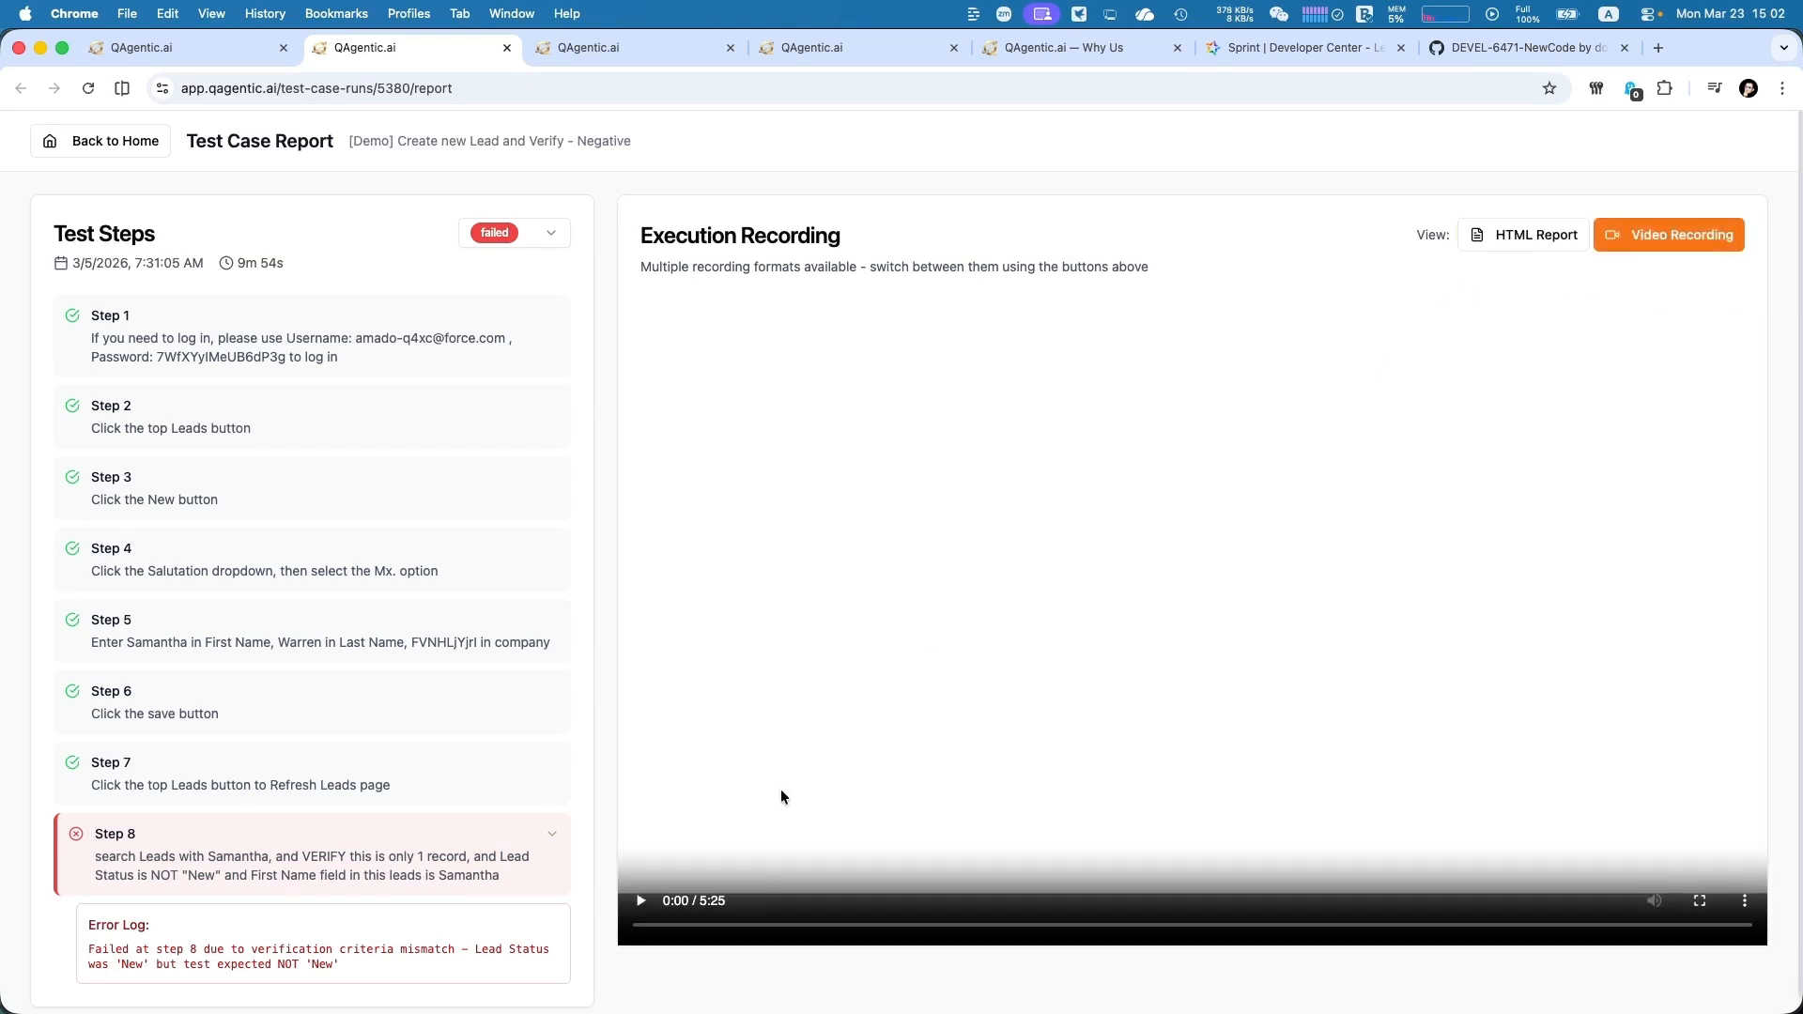
{"action": "left_click", "coordinate": [641, 901]}
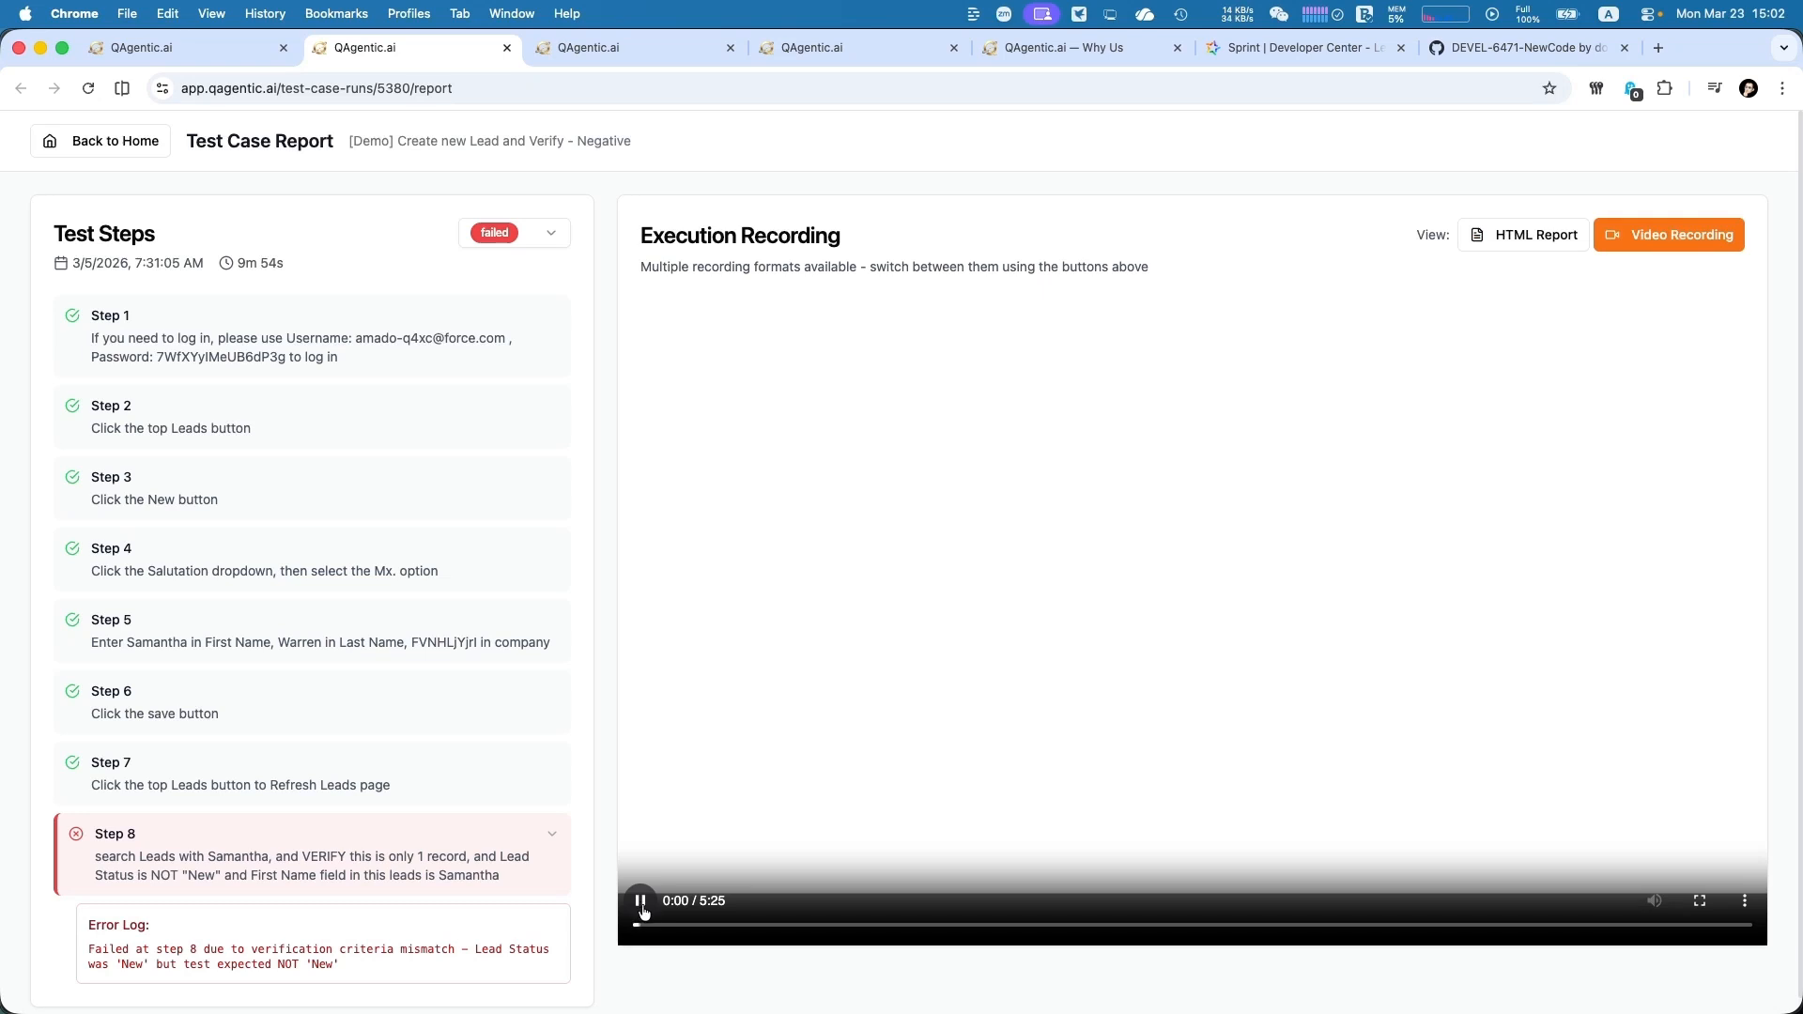
{"action": "left_click", "coordinate": [689, 926]}
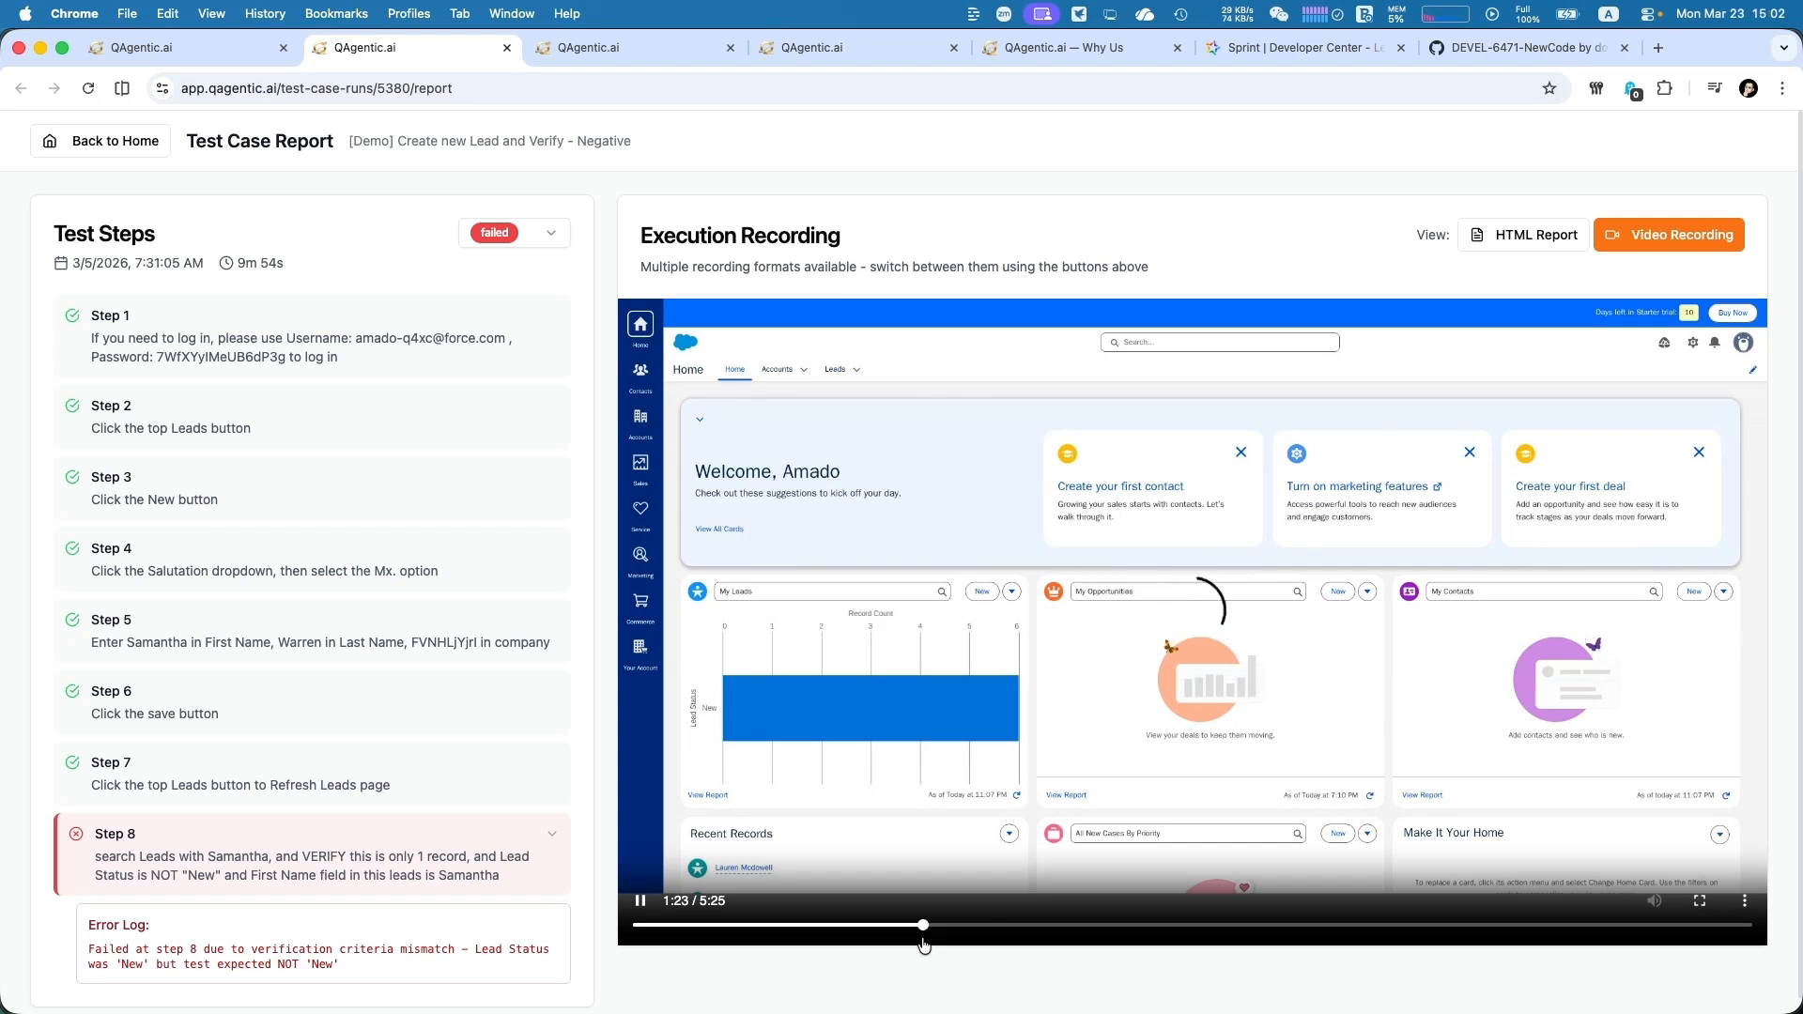
{"action": "left_click", "coordinate": [924, 940]}
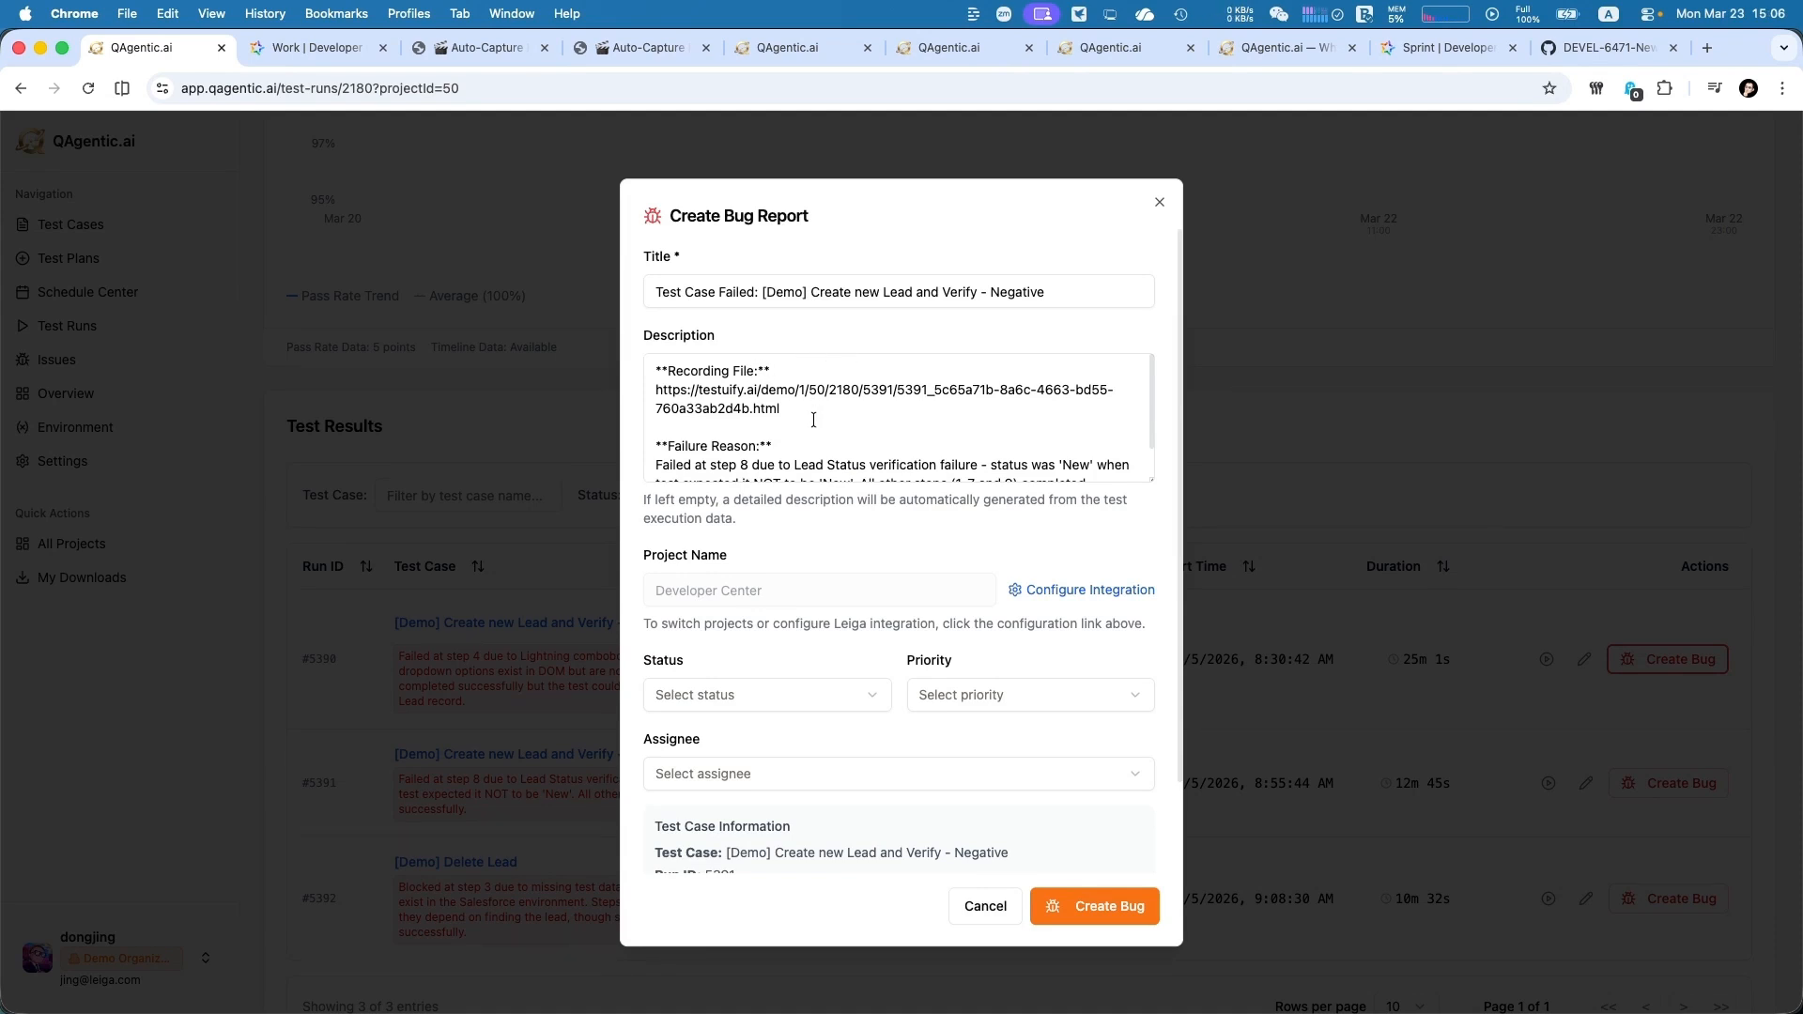
Review the recording link and failure reason in the bug report description for "[Demo] Create new Lead and Verify - Negative"
{"action": "scroll", "coordinate": [812, 419], "scroll_direction": "down", "scroll_amount": 5}
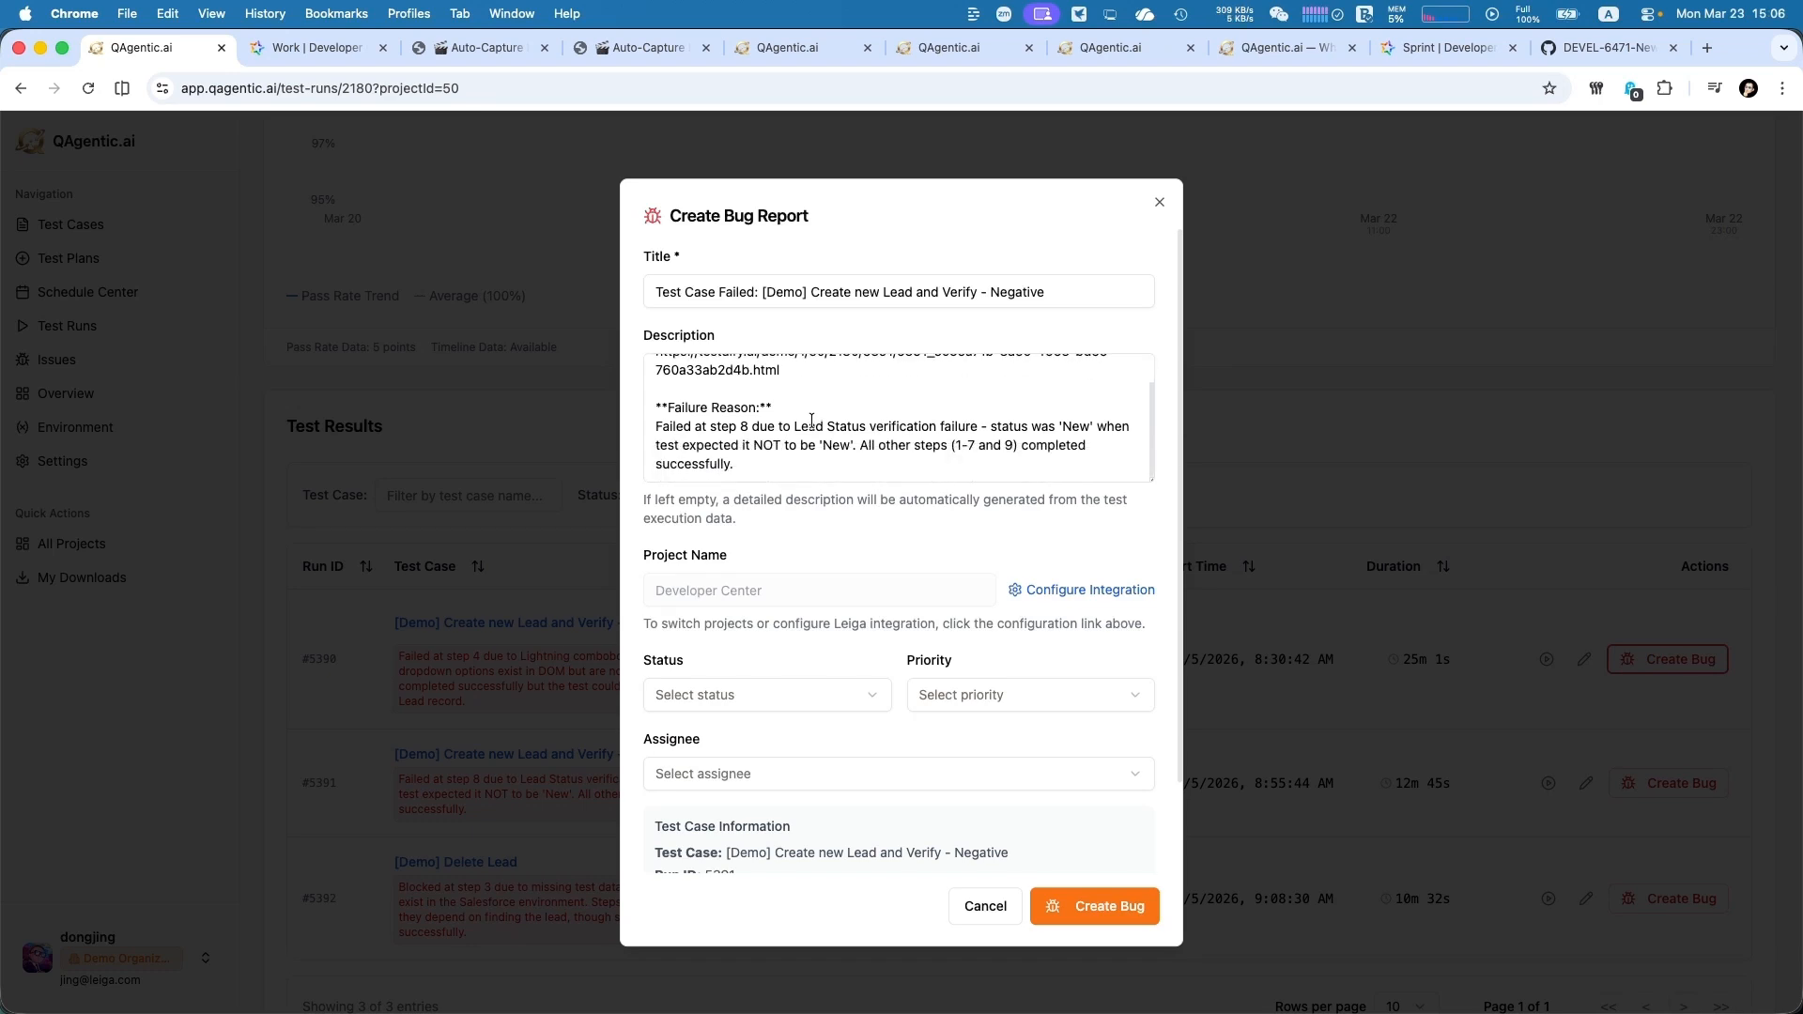
{"action": "scroll", "coordinate": [811, 420], "scroll_direction": "down", "scroll_amount": 2}
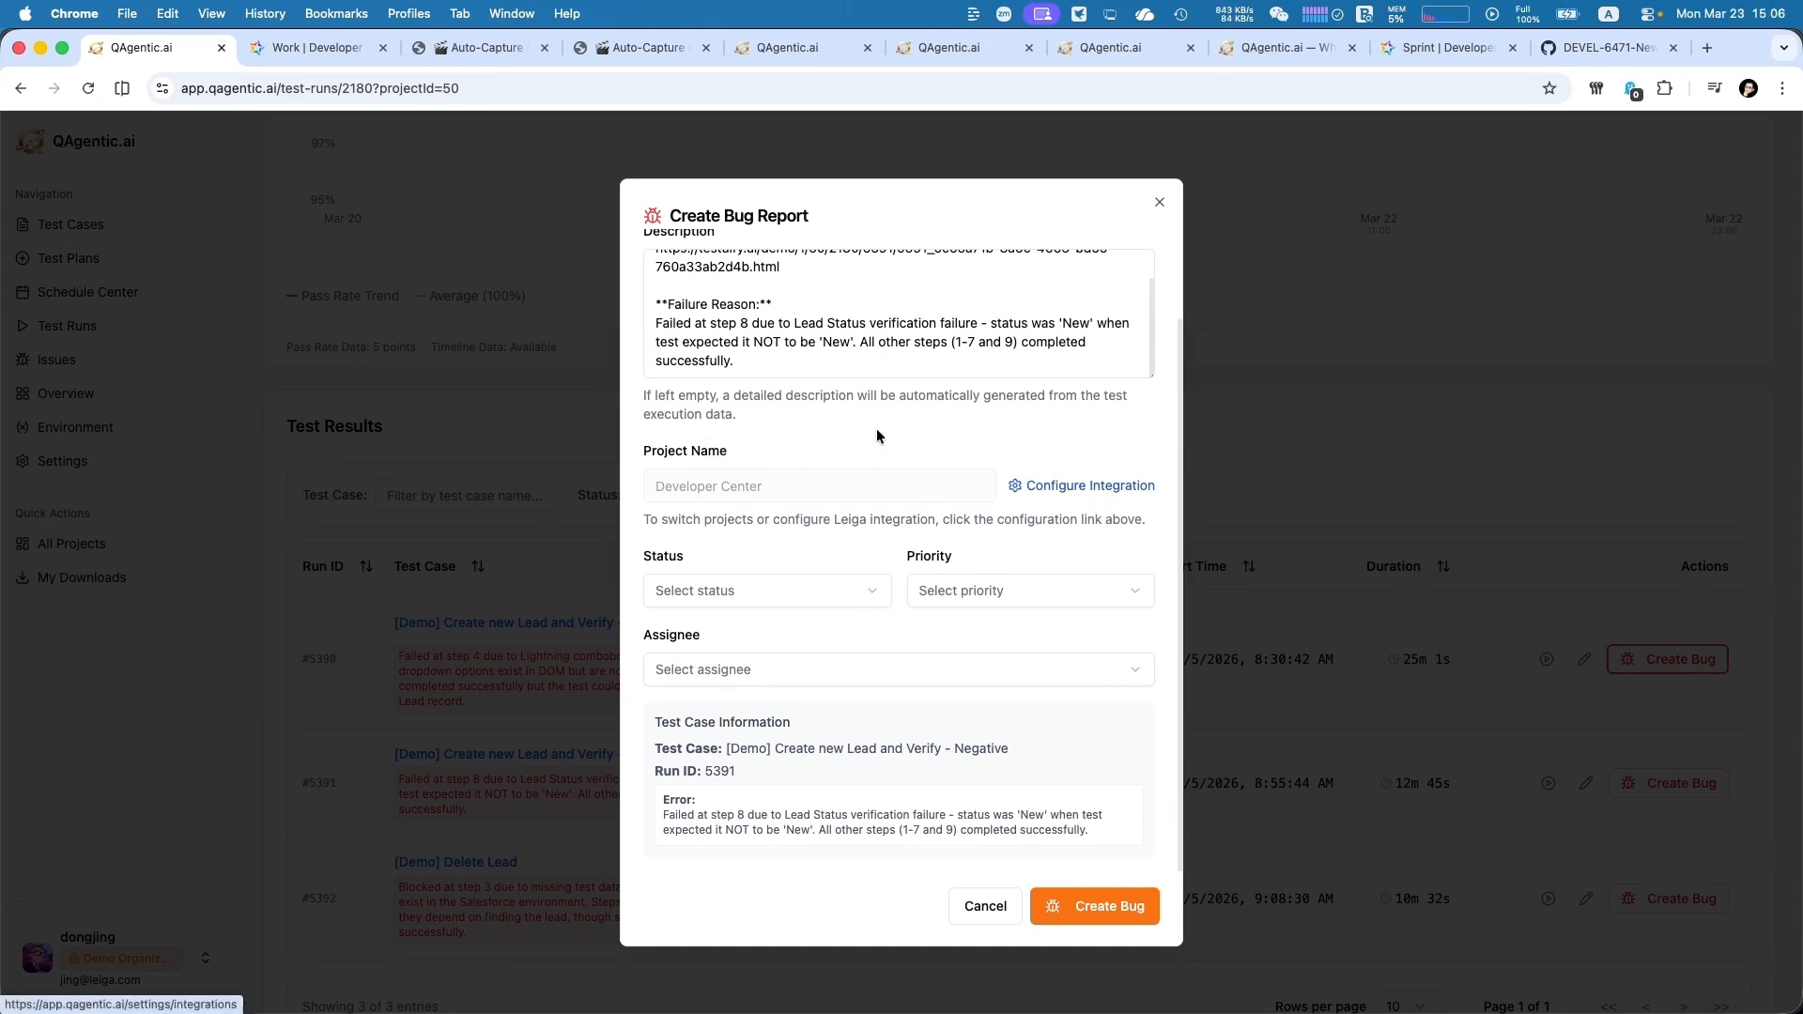
{"action": "scroll", "coordinate": [870, 421], "scroll_direction": "up", "scroll_amount": 3}
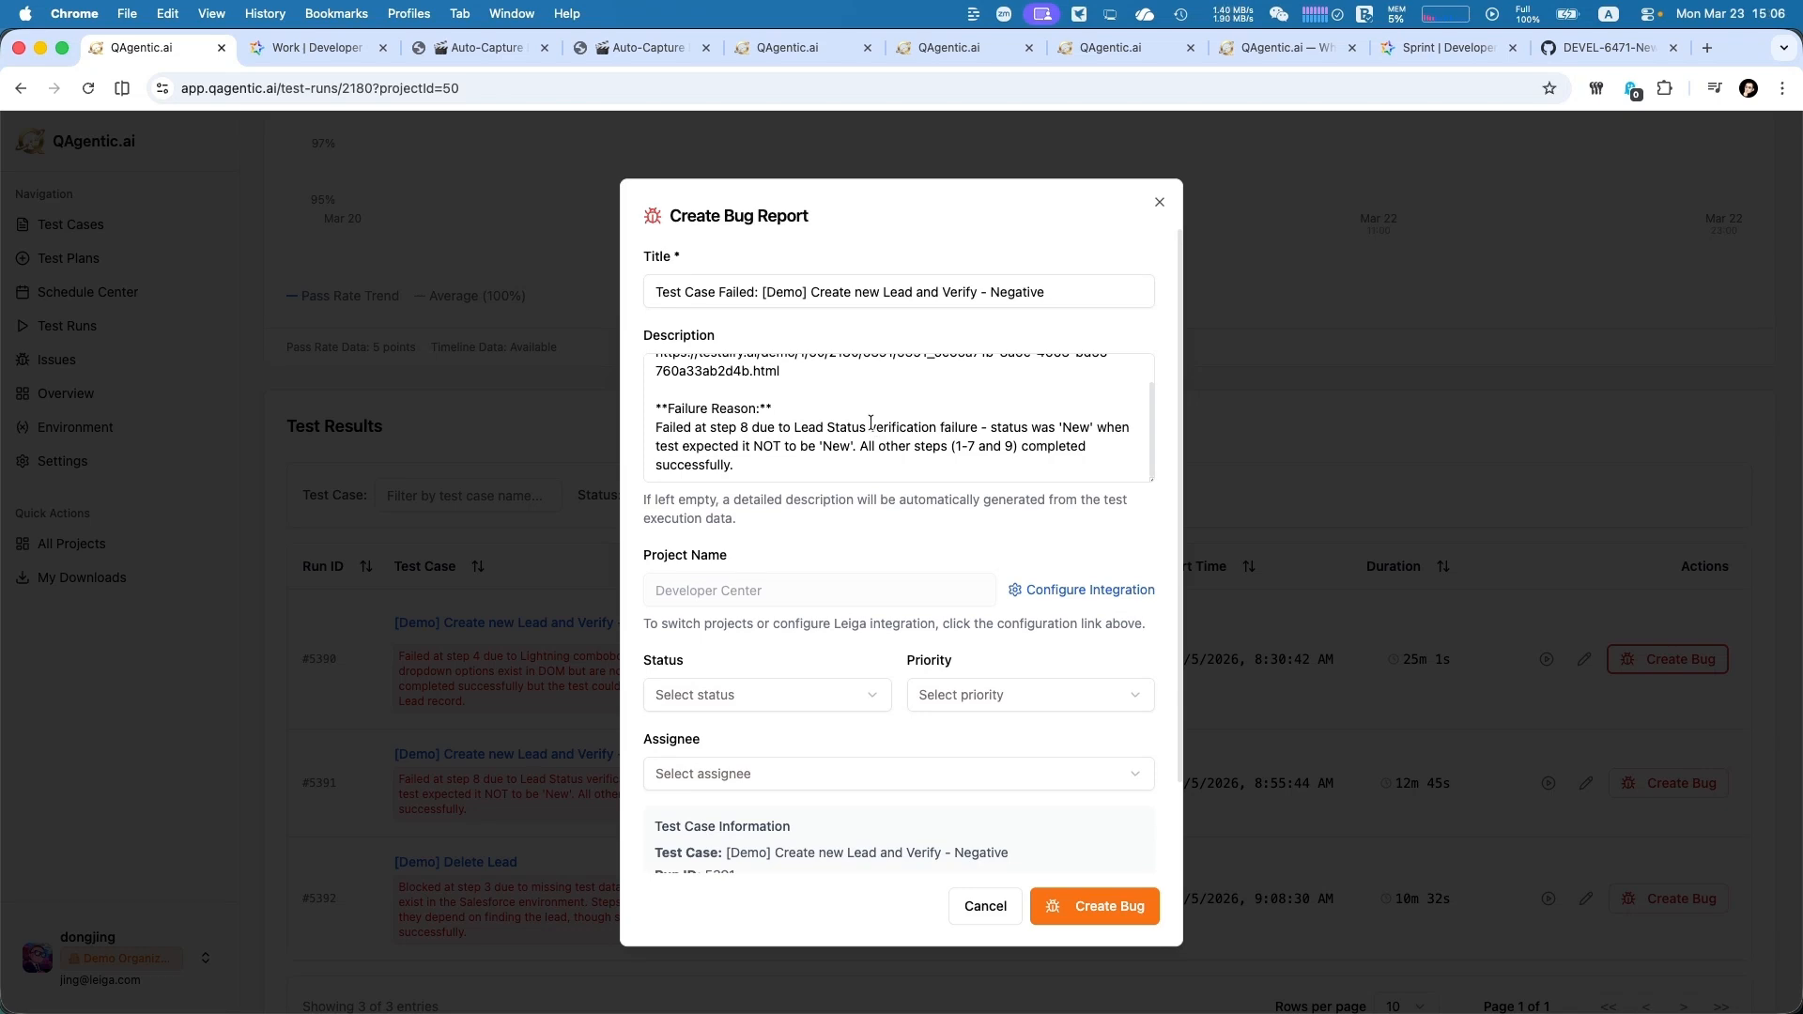
{"action": "left_click", "coordinate": [875, 448]}
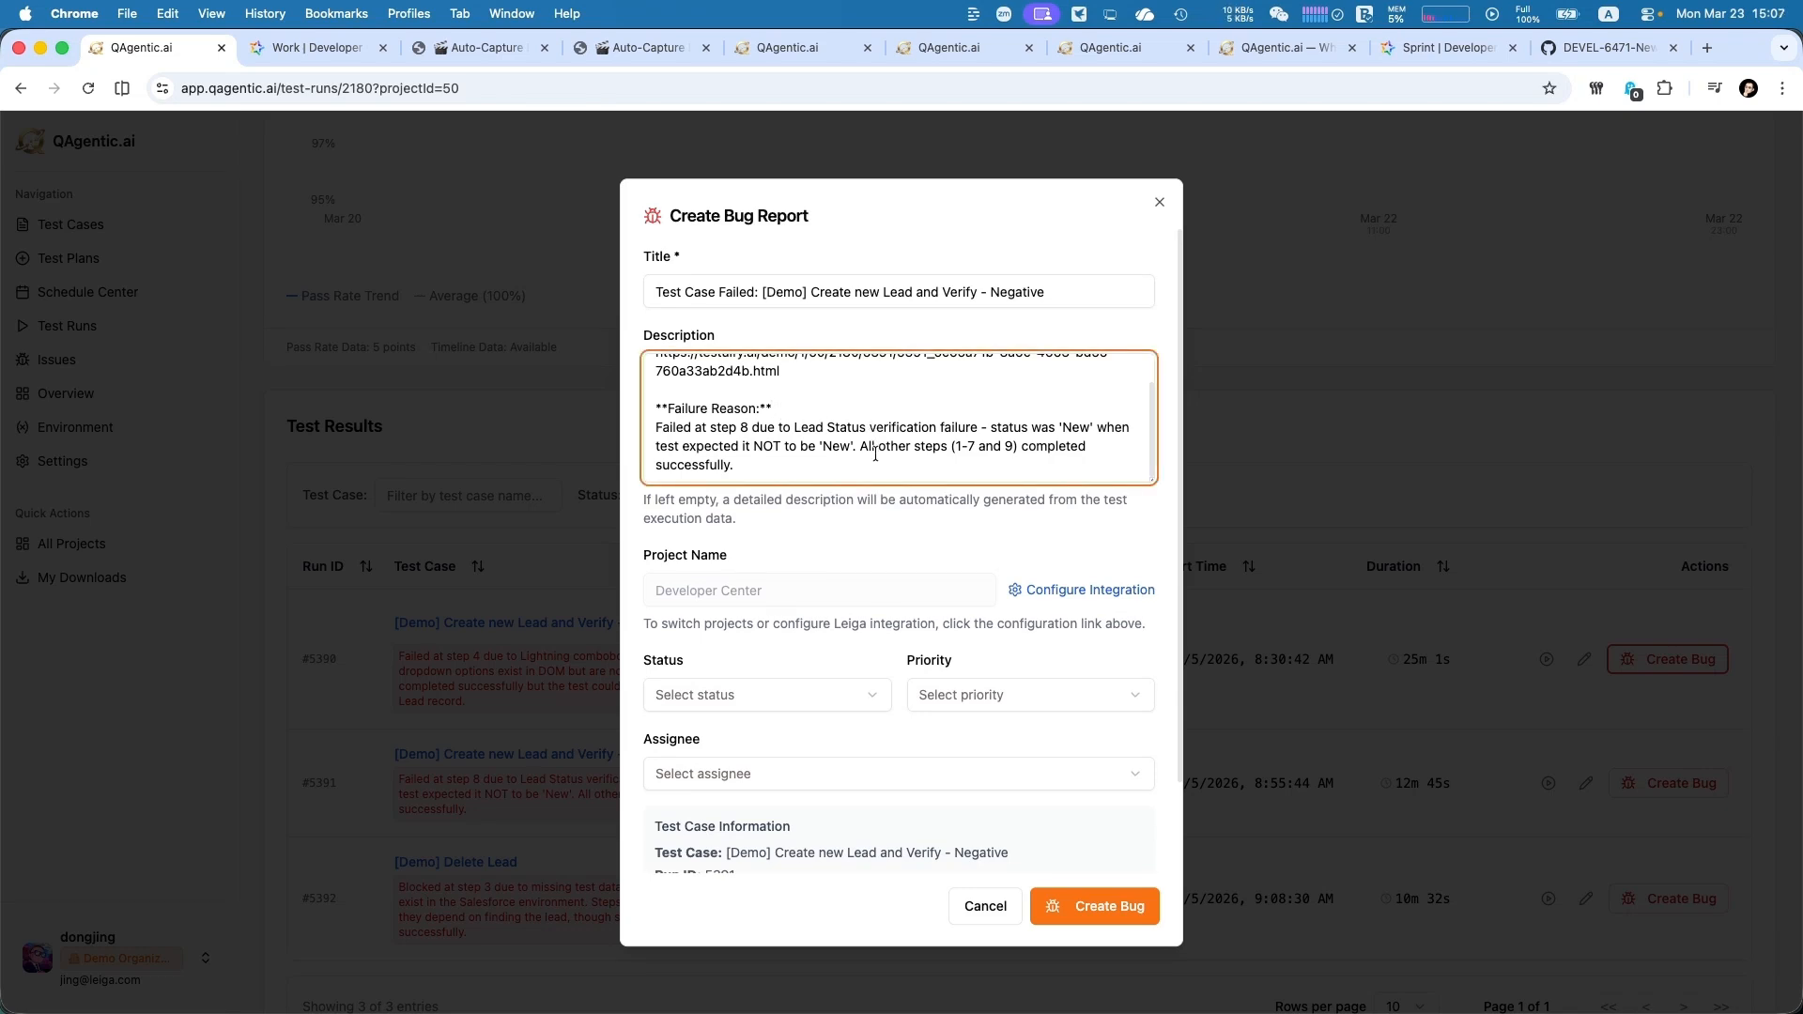
{"action": "left_click_drag", "start_coordinate": [737, 455], "coordinate": [686, 442]}
{"action": "left_click", "coordinate": [776, 464]}
{"action": "scroll", "coordinate": [887, 401], "scroll_direction": "up", "scroll_amount": 2}
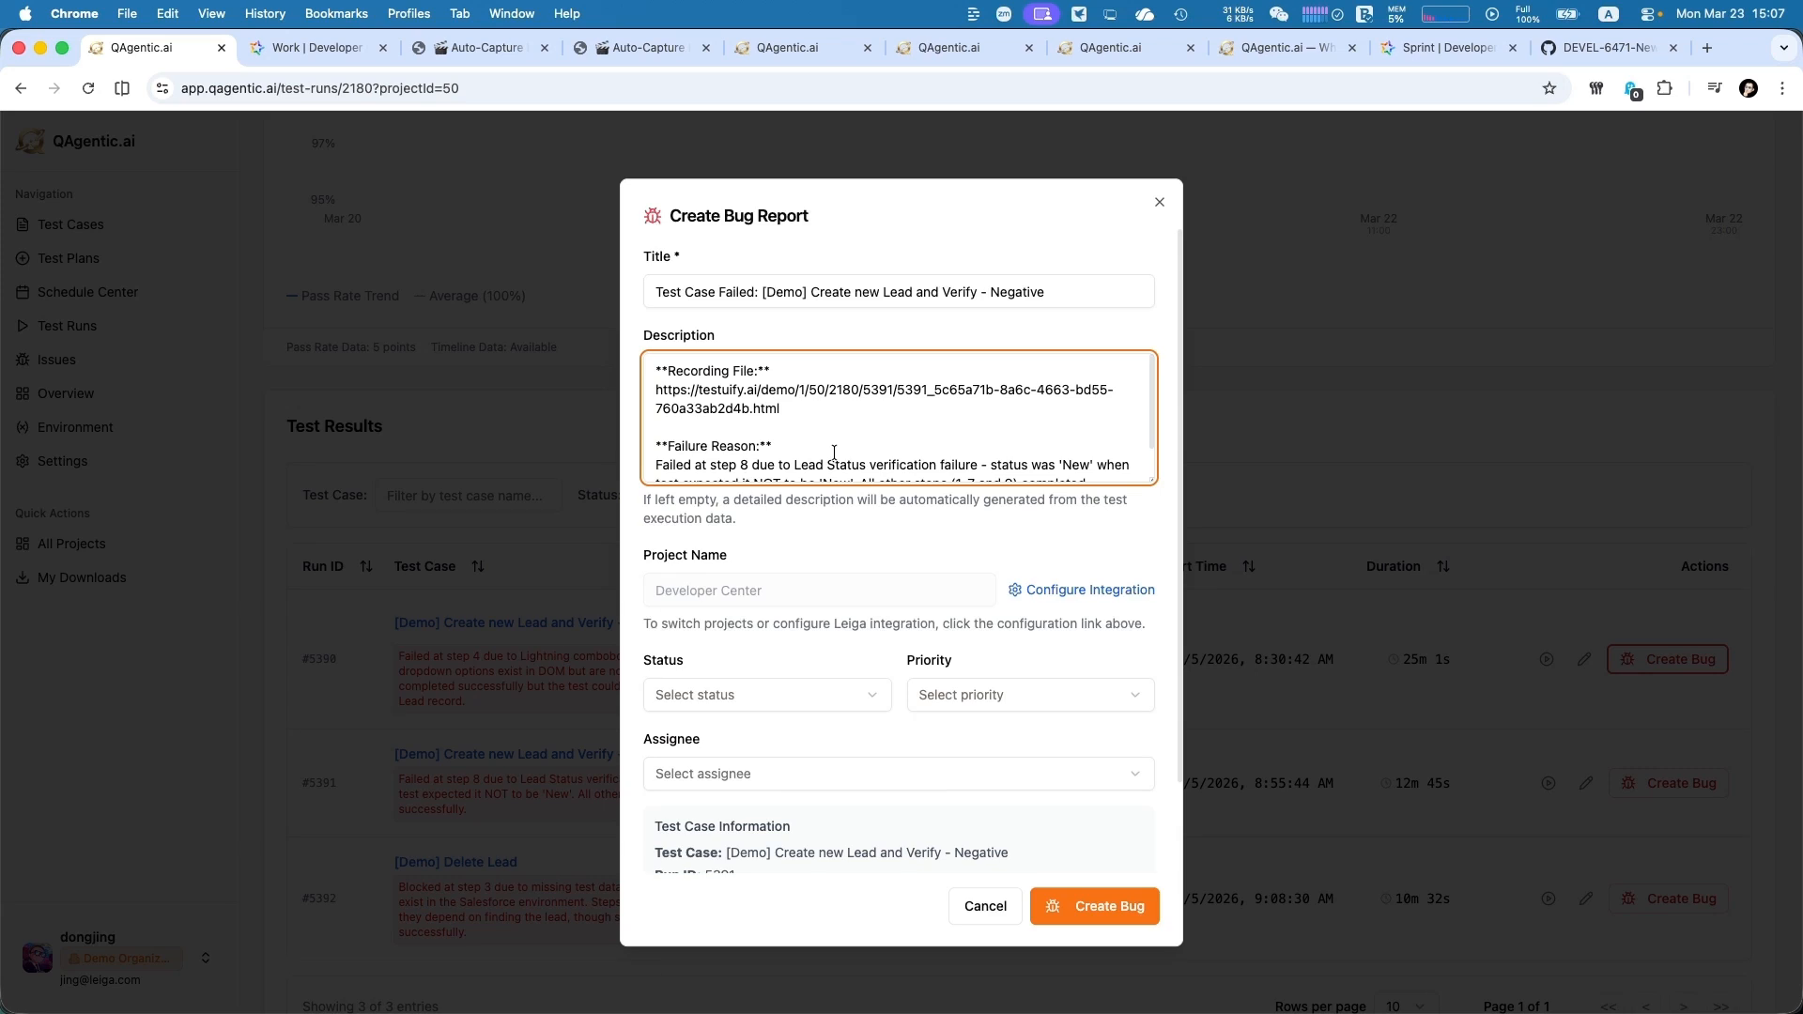
Create the bug report with status Not Started, priority Medium, and the marketing team member as assignee
{"action": "left_click", "coordinate": [832, 701]}
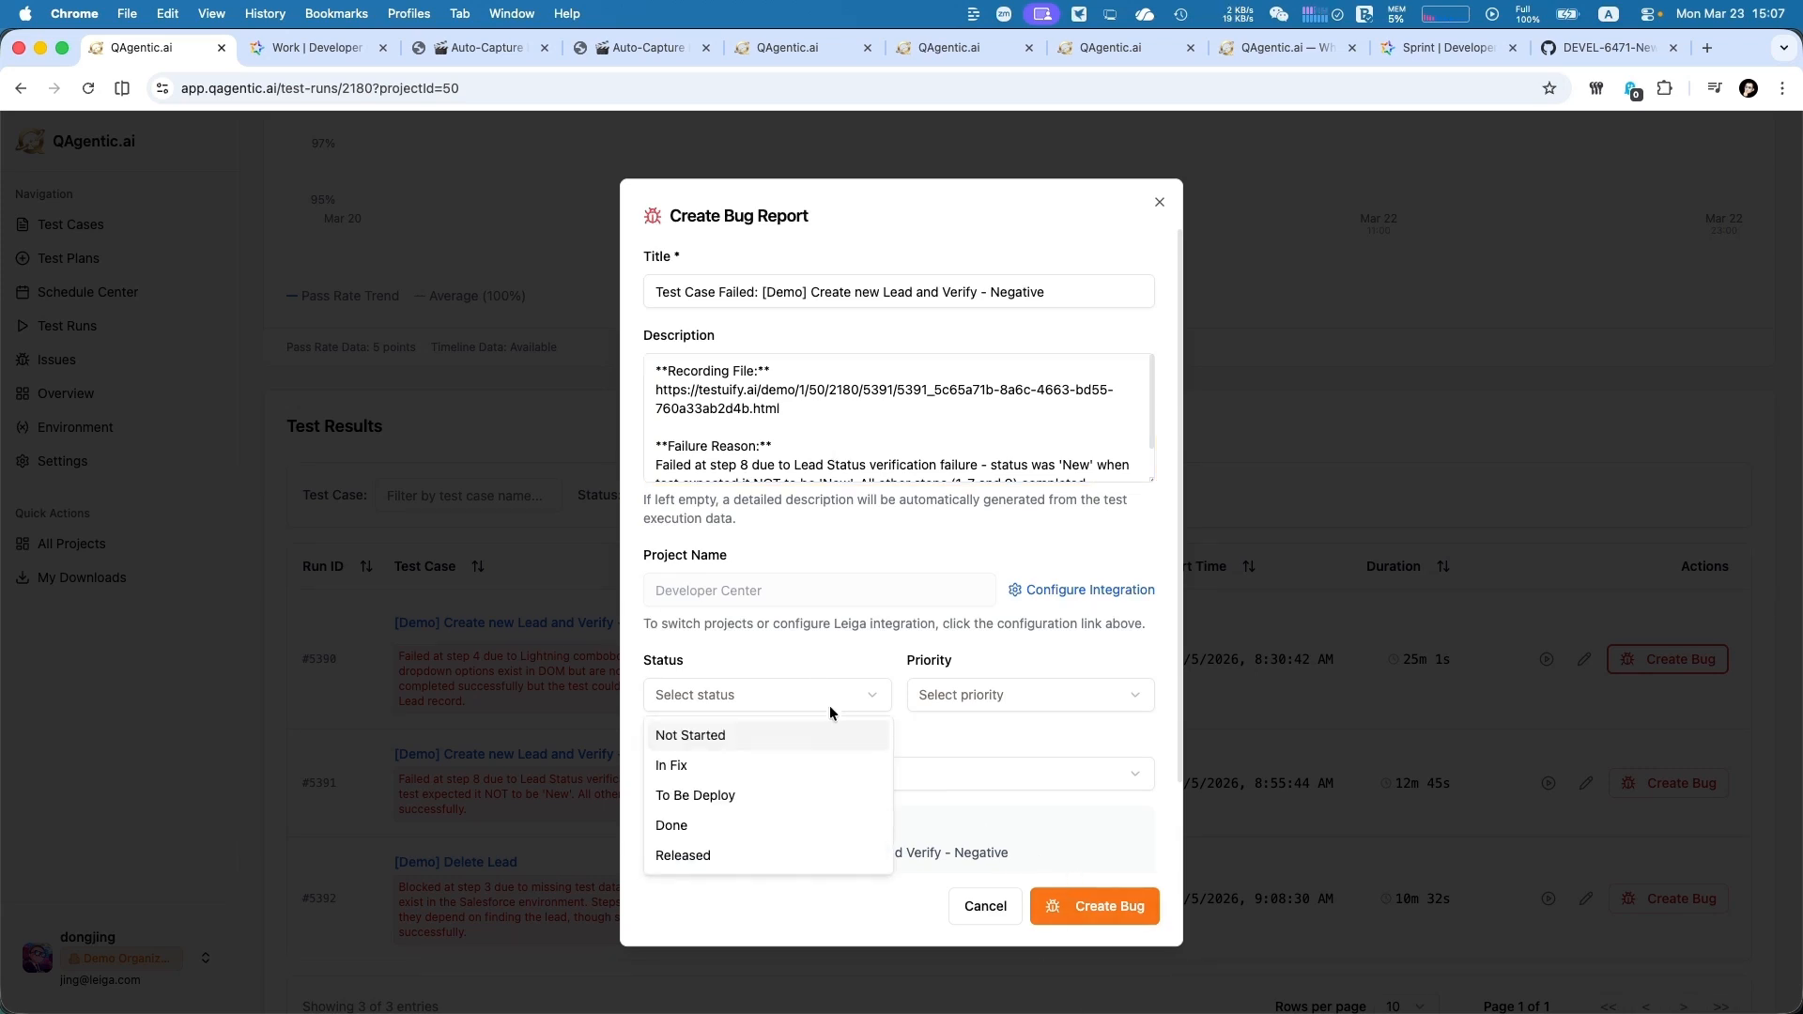
{"action": "left_click", "coordinate": [795, 736]}
{"action": "left_click", "coordinate": [978, 706]}
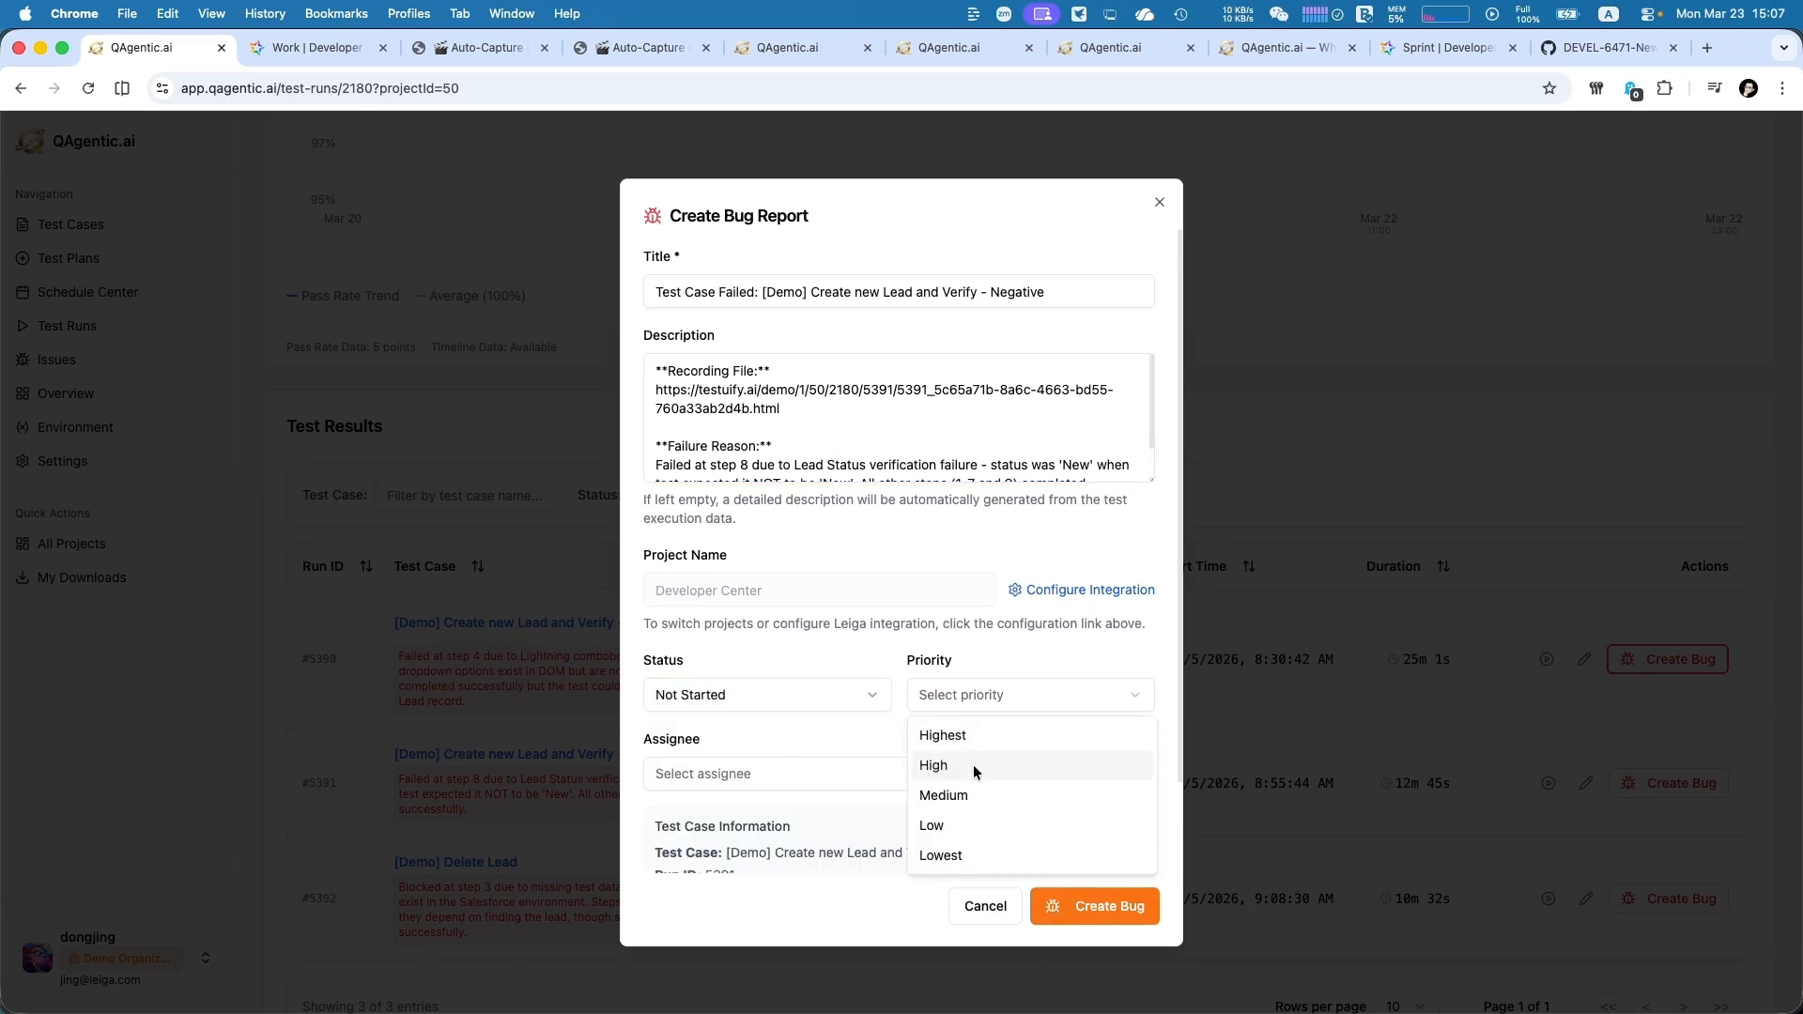
{"action": "left_click", "coordinate": [932, 794]}
{"action": "left_click", "coordinate": [929, 793]}
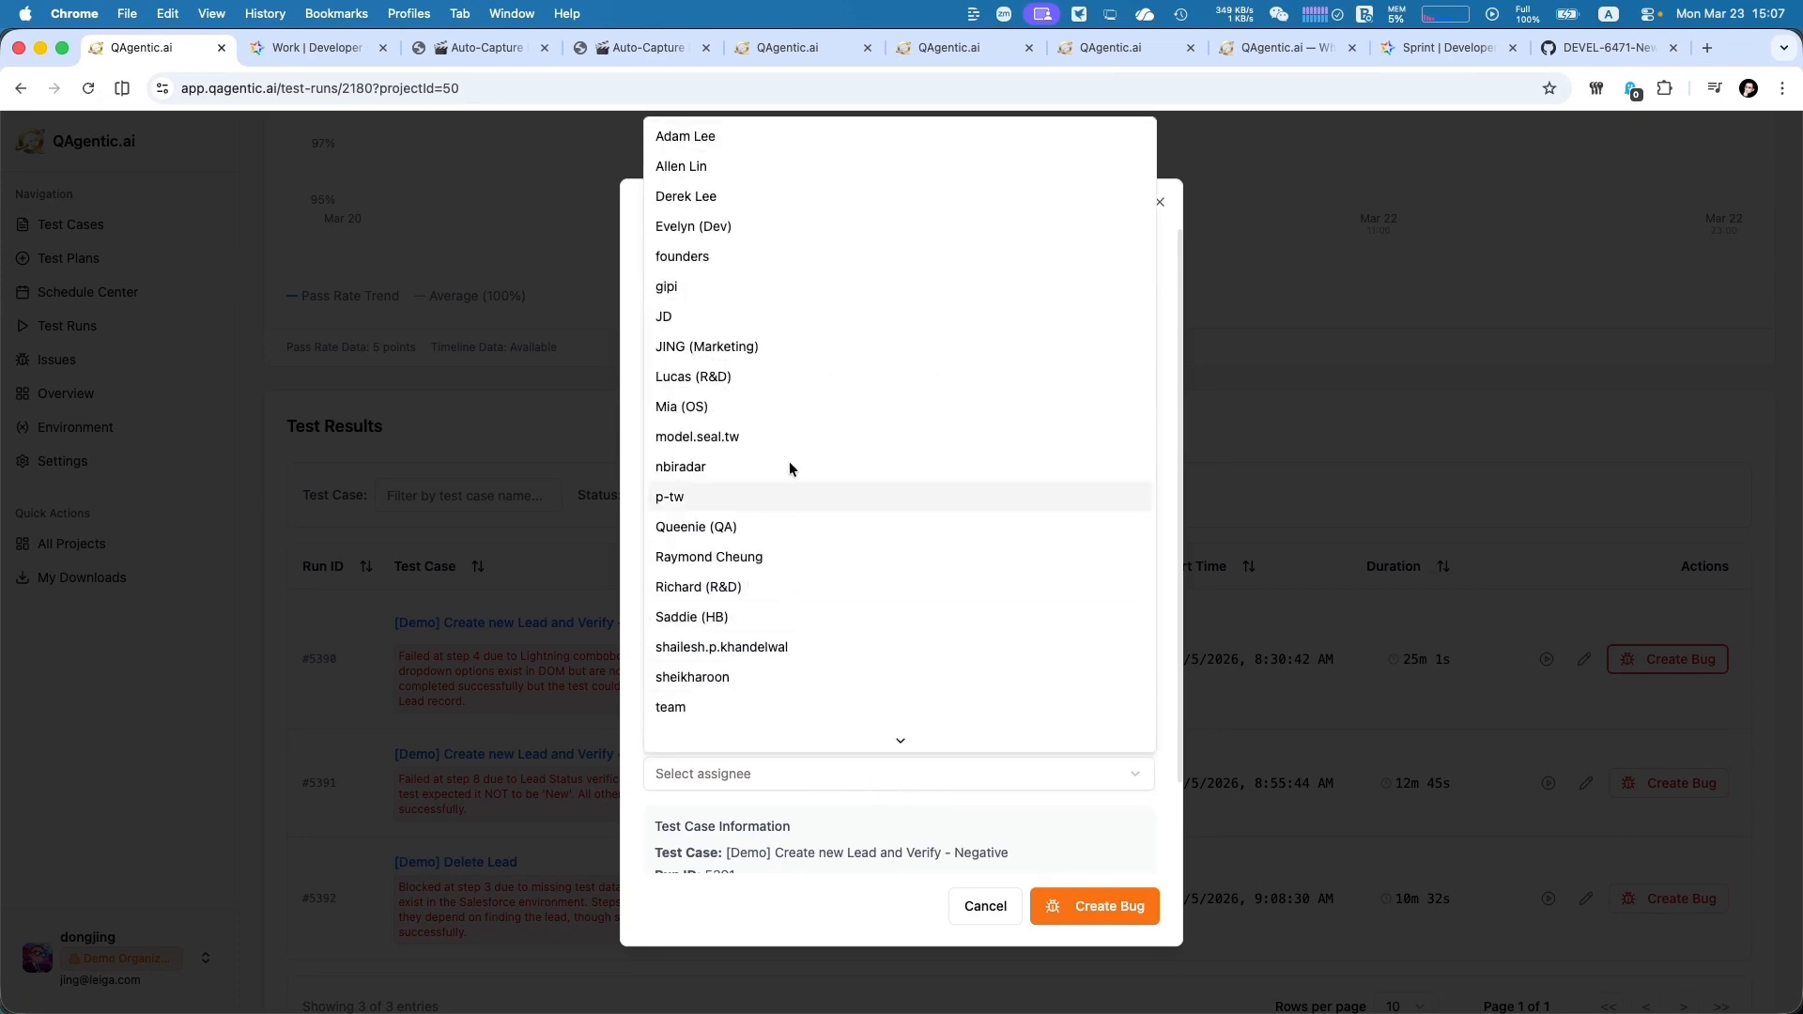
{"action": "left_click", "coordinate": [812, 346]}
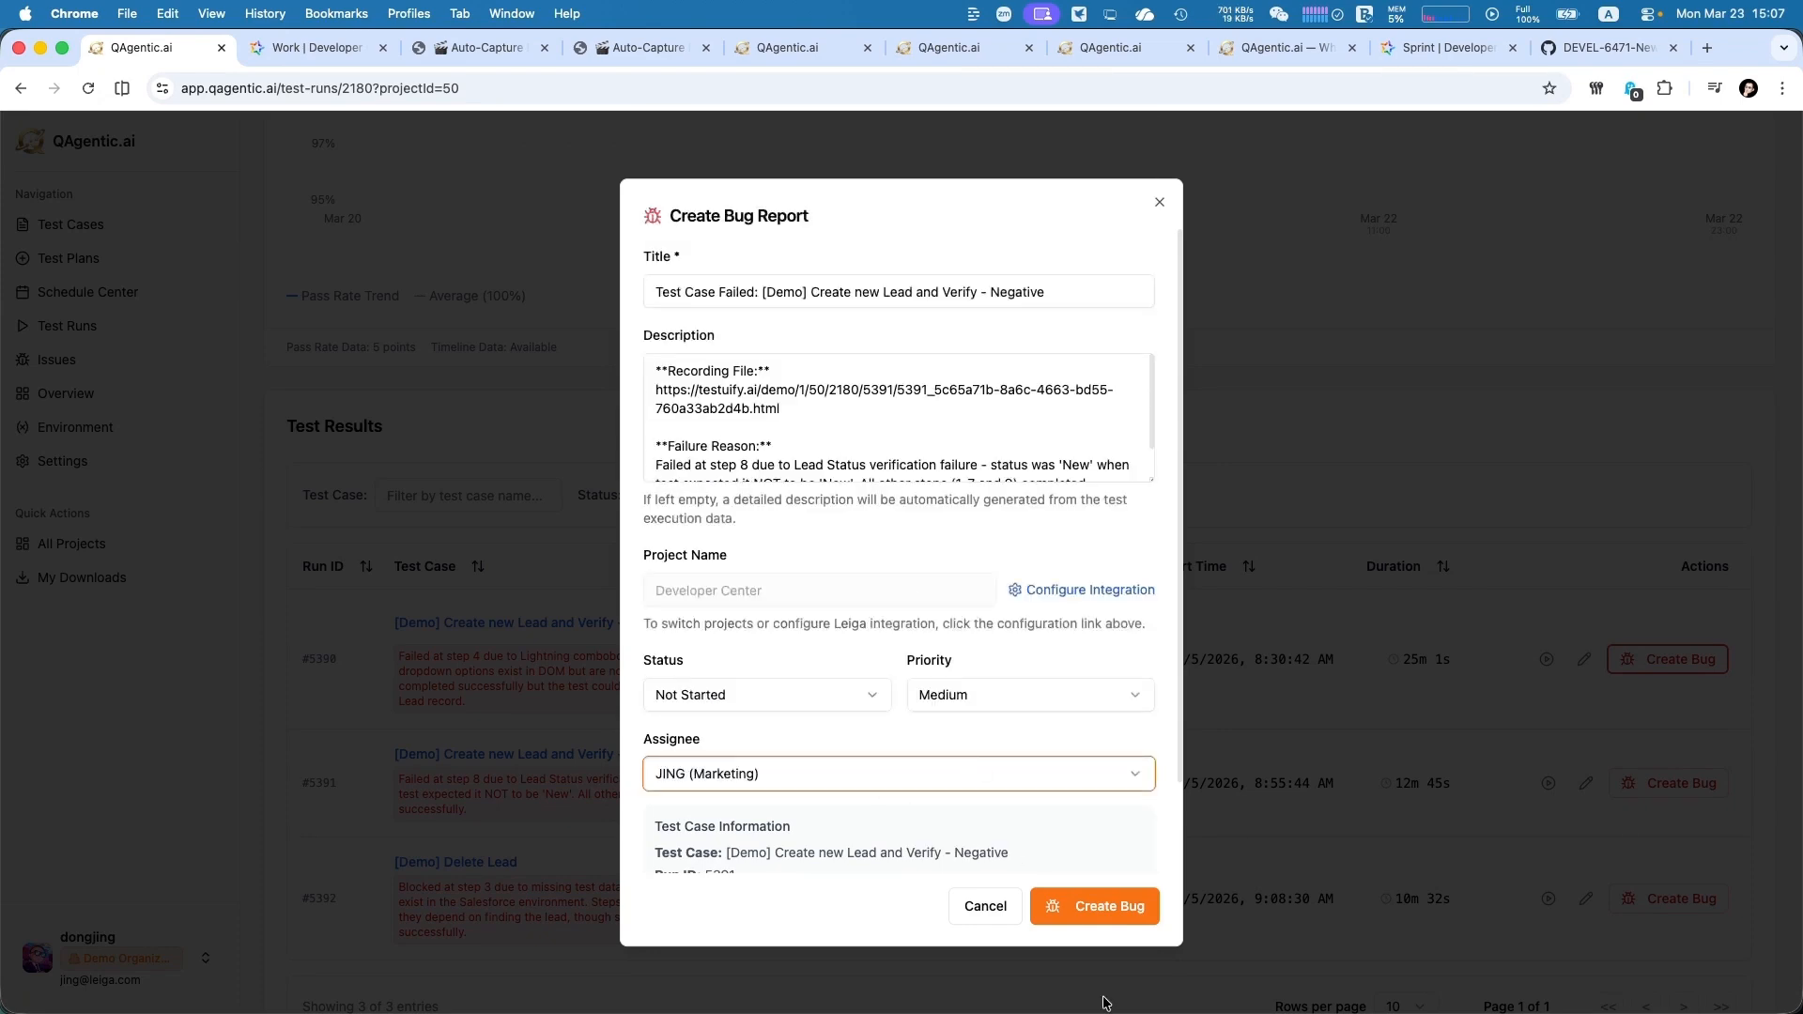
{"action": "left_click", "coordinate": [1146, 920]}
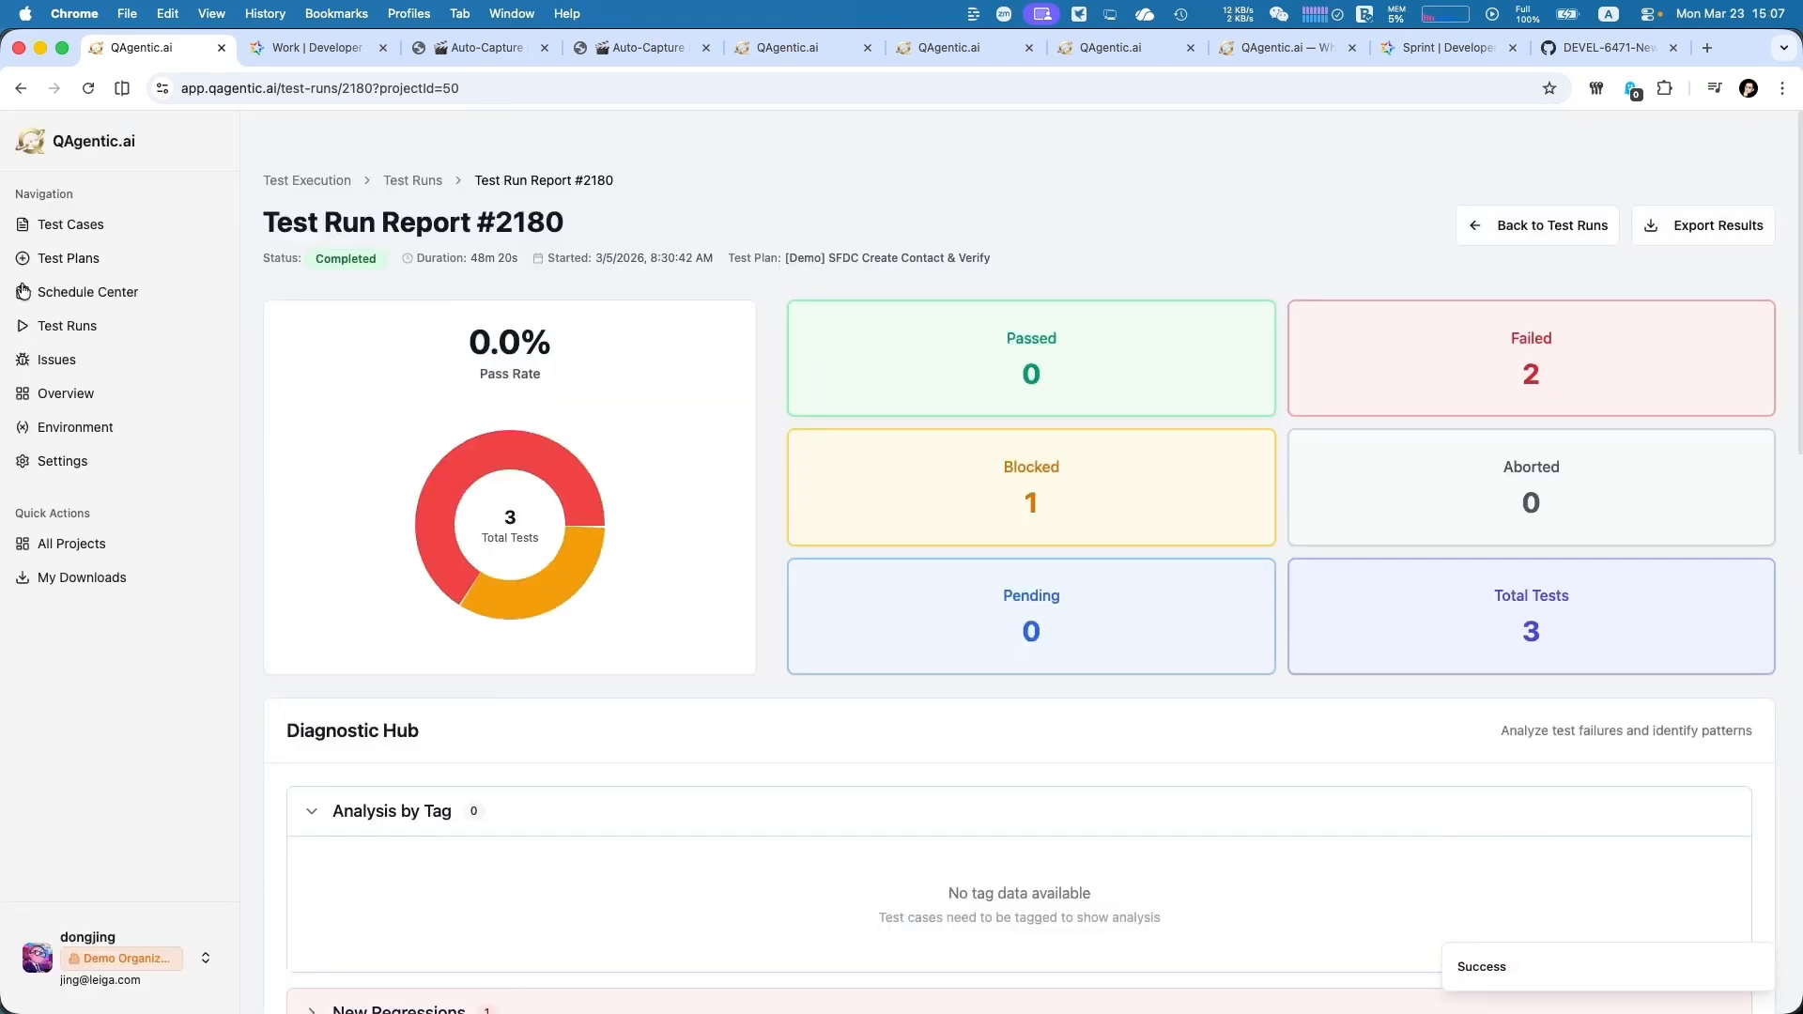
Open the newest negative lead bug report from the QAgentic.ai issues list in Leiga and examine its linked execution recording
{"action": "left_click", "coordinate": [51, 364]}
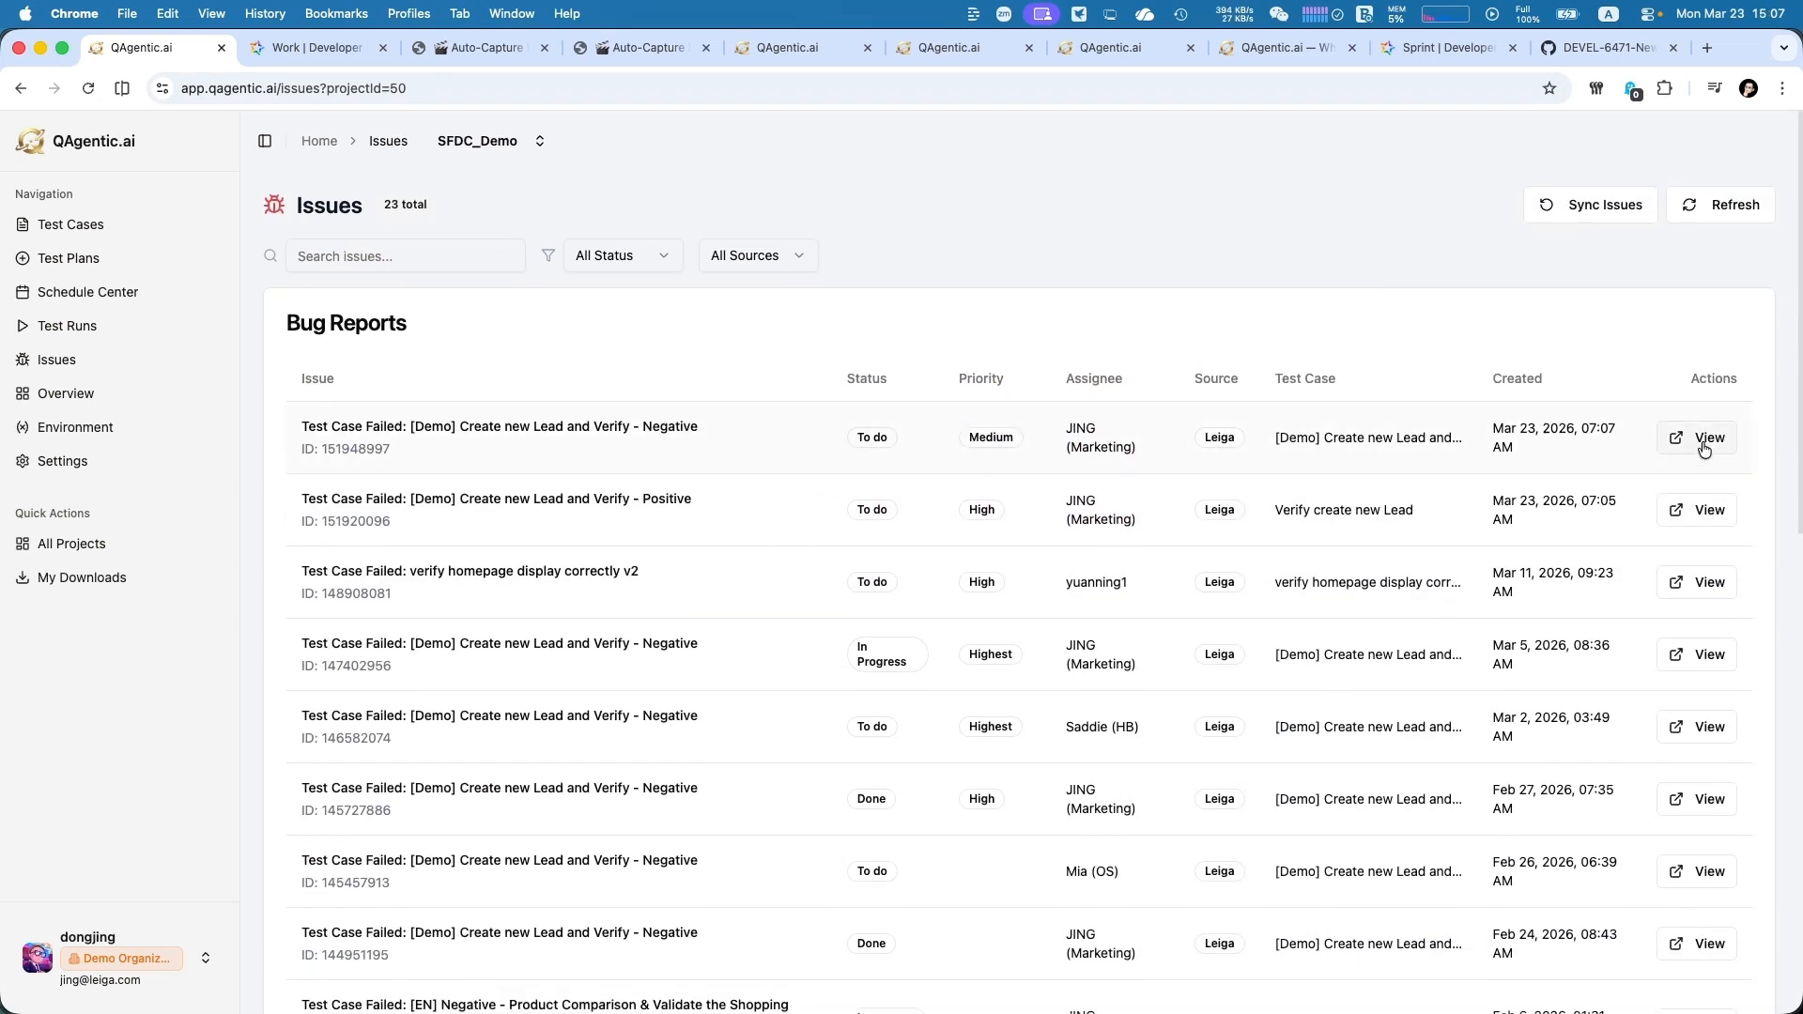
{"action": "left_click", "coordinate": [1706, 443]}
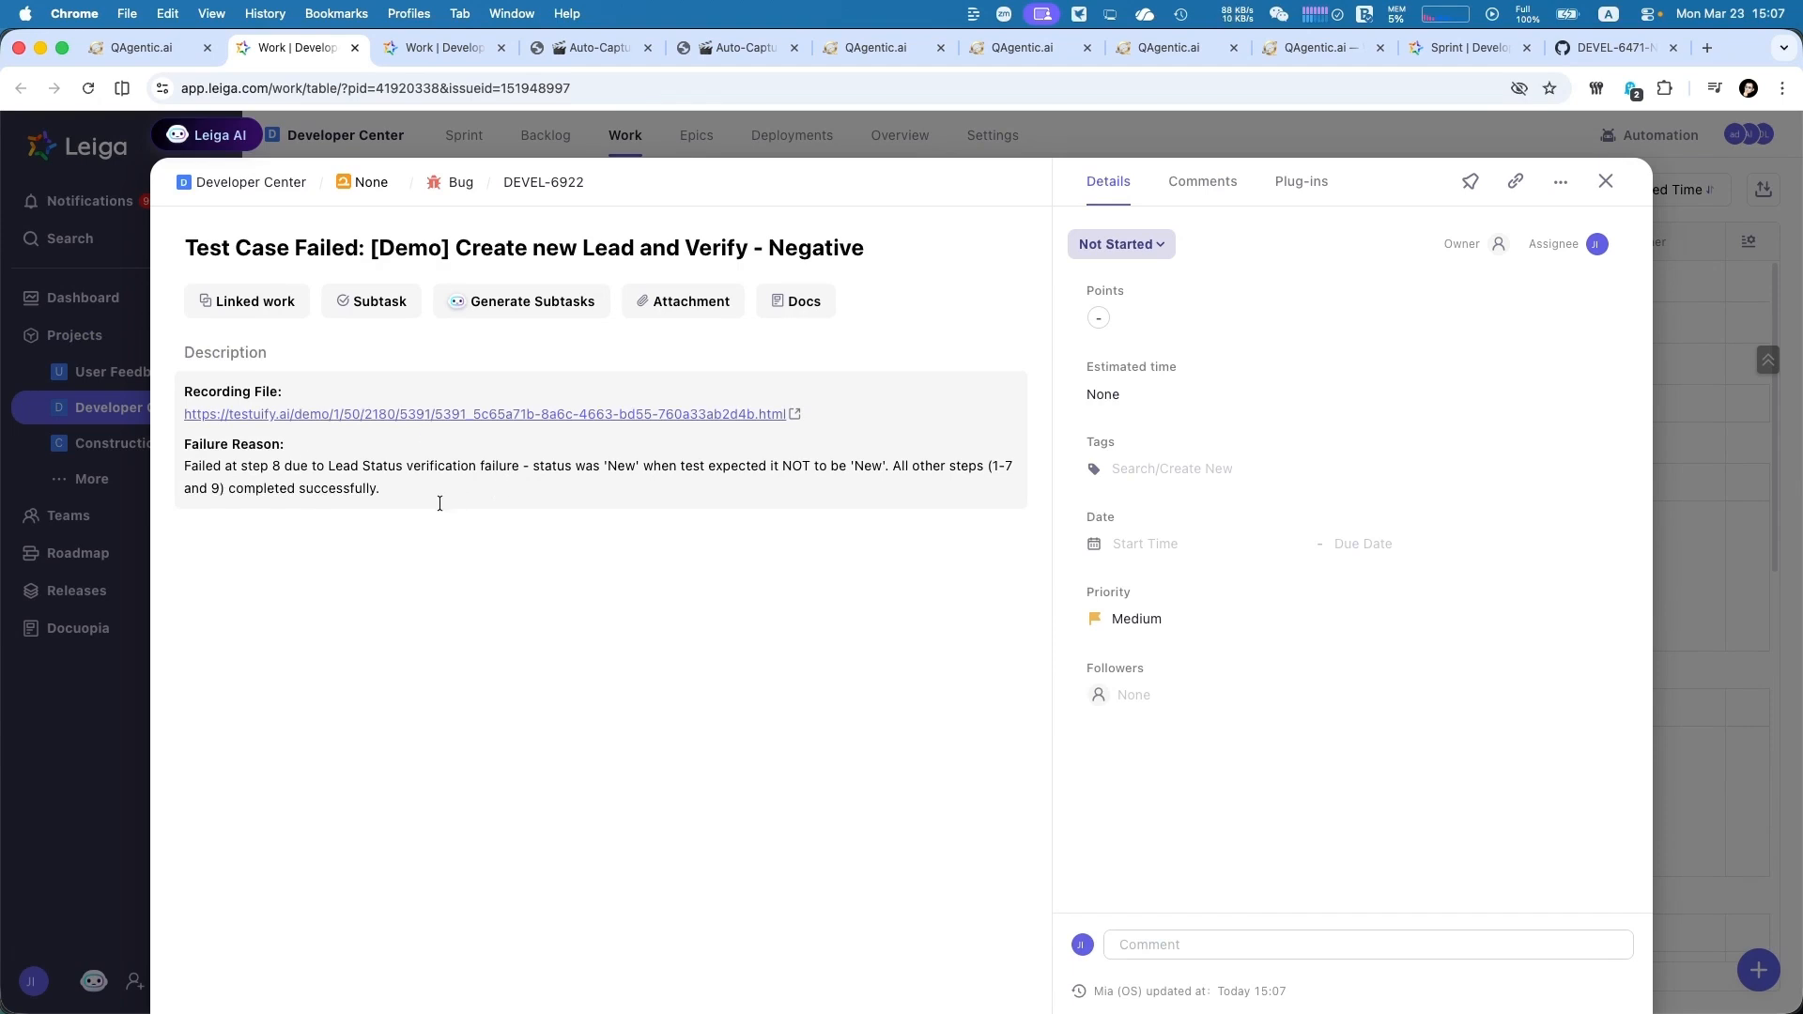
{"action": "left_click", "coordinate": [805, 461]}
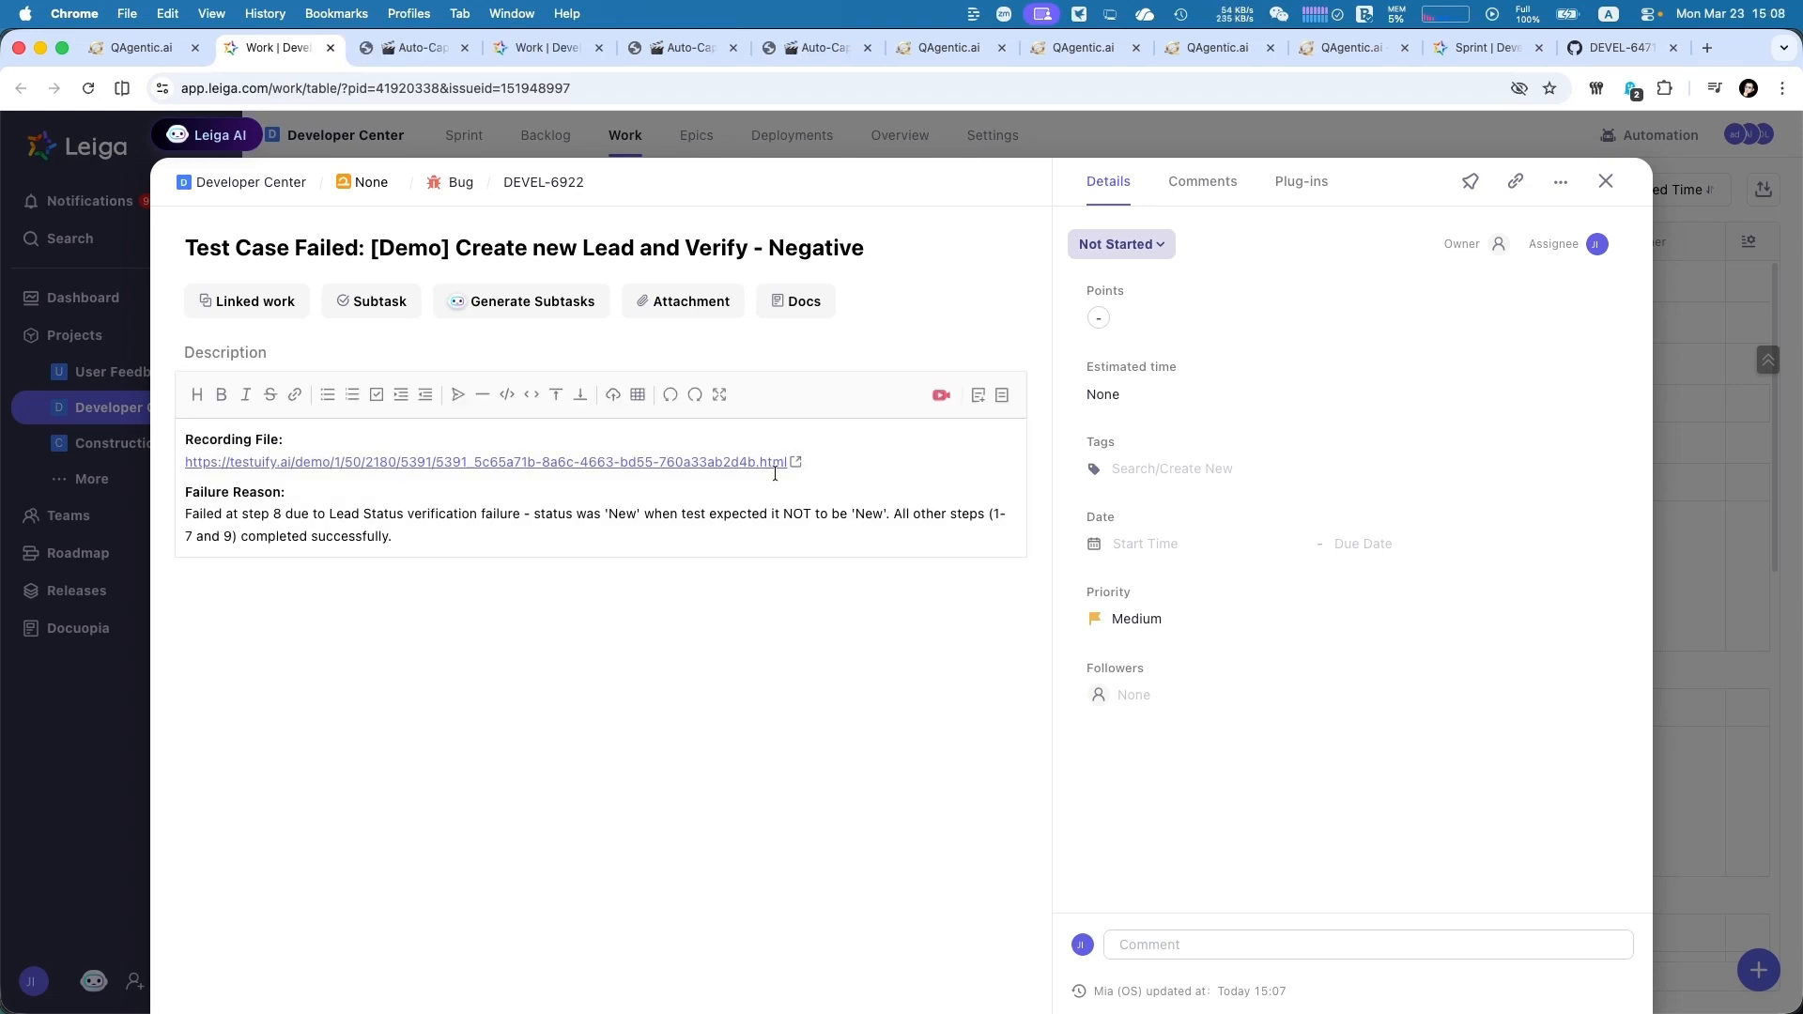
{"action": "left_click", "coordinate": [775, 472]}
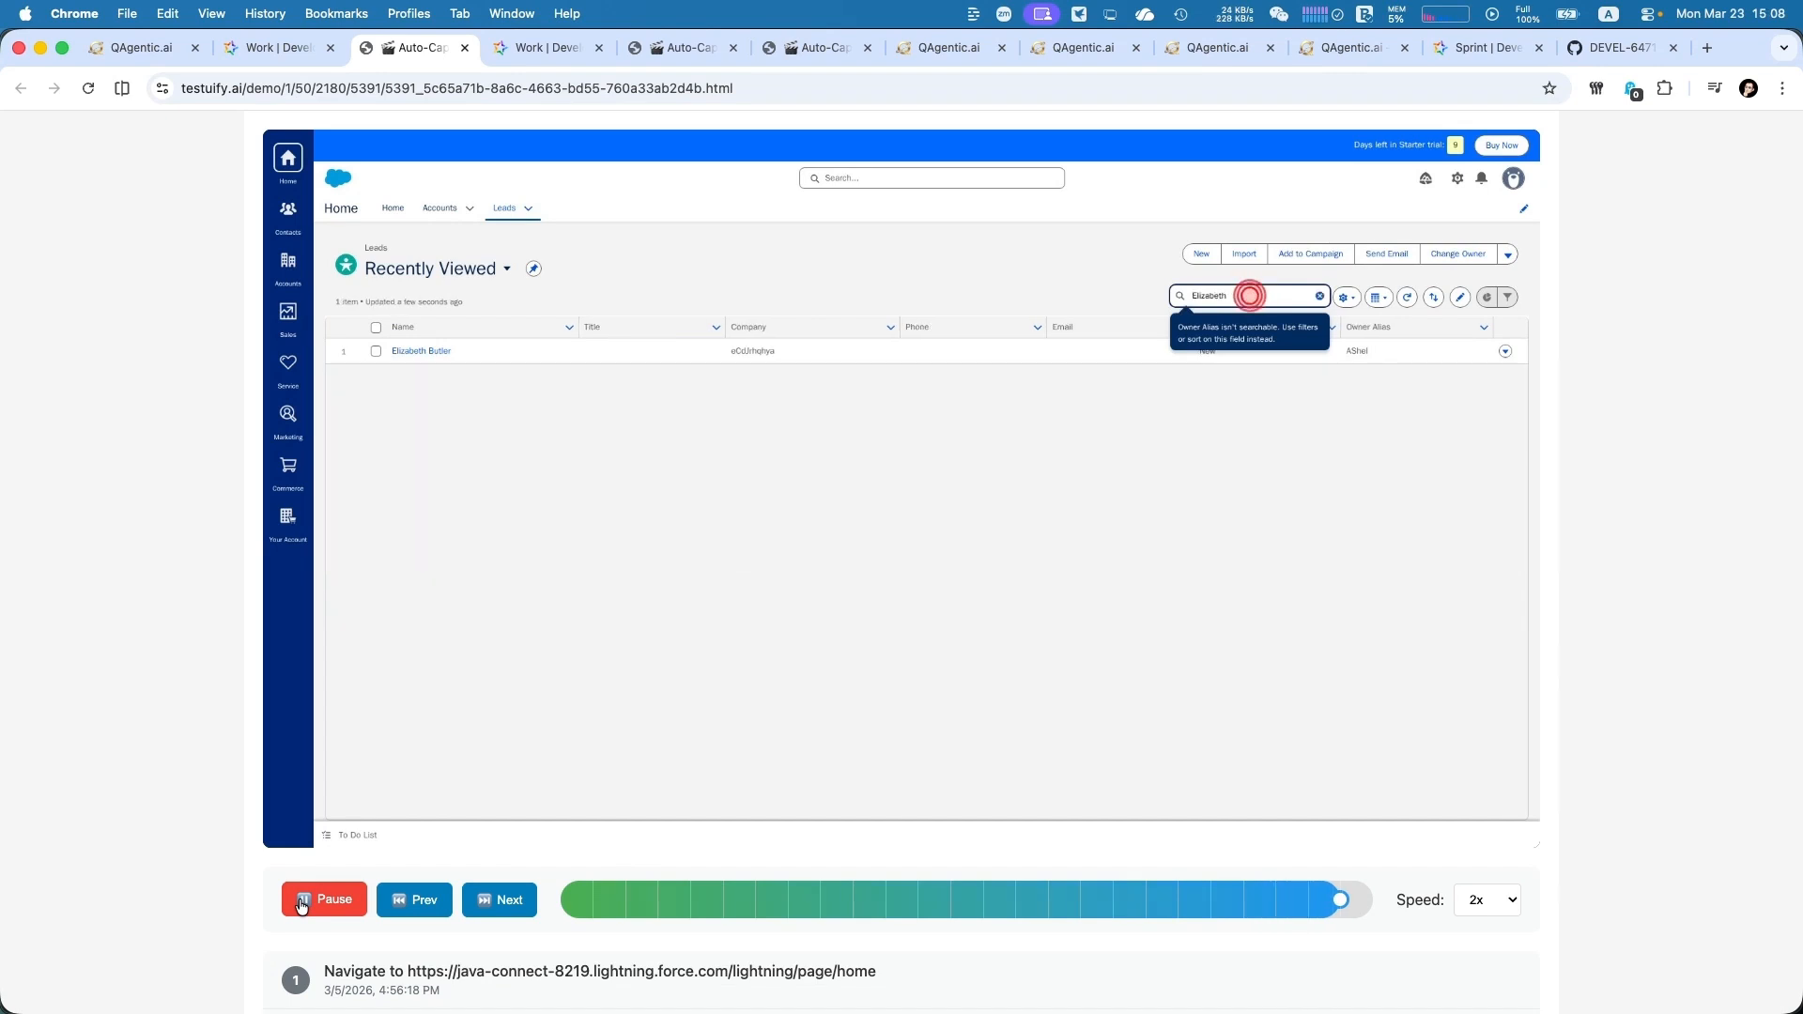
{"action": "key", "text": "ctrl+shift+Tab"}
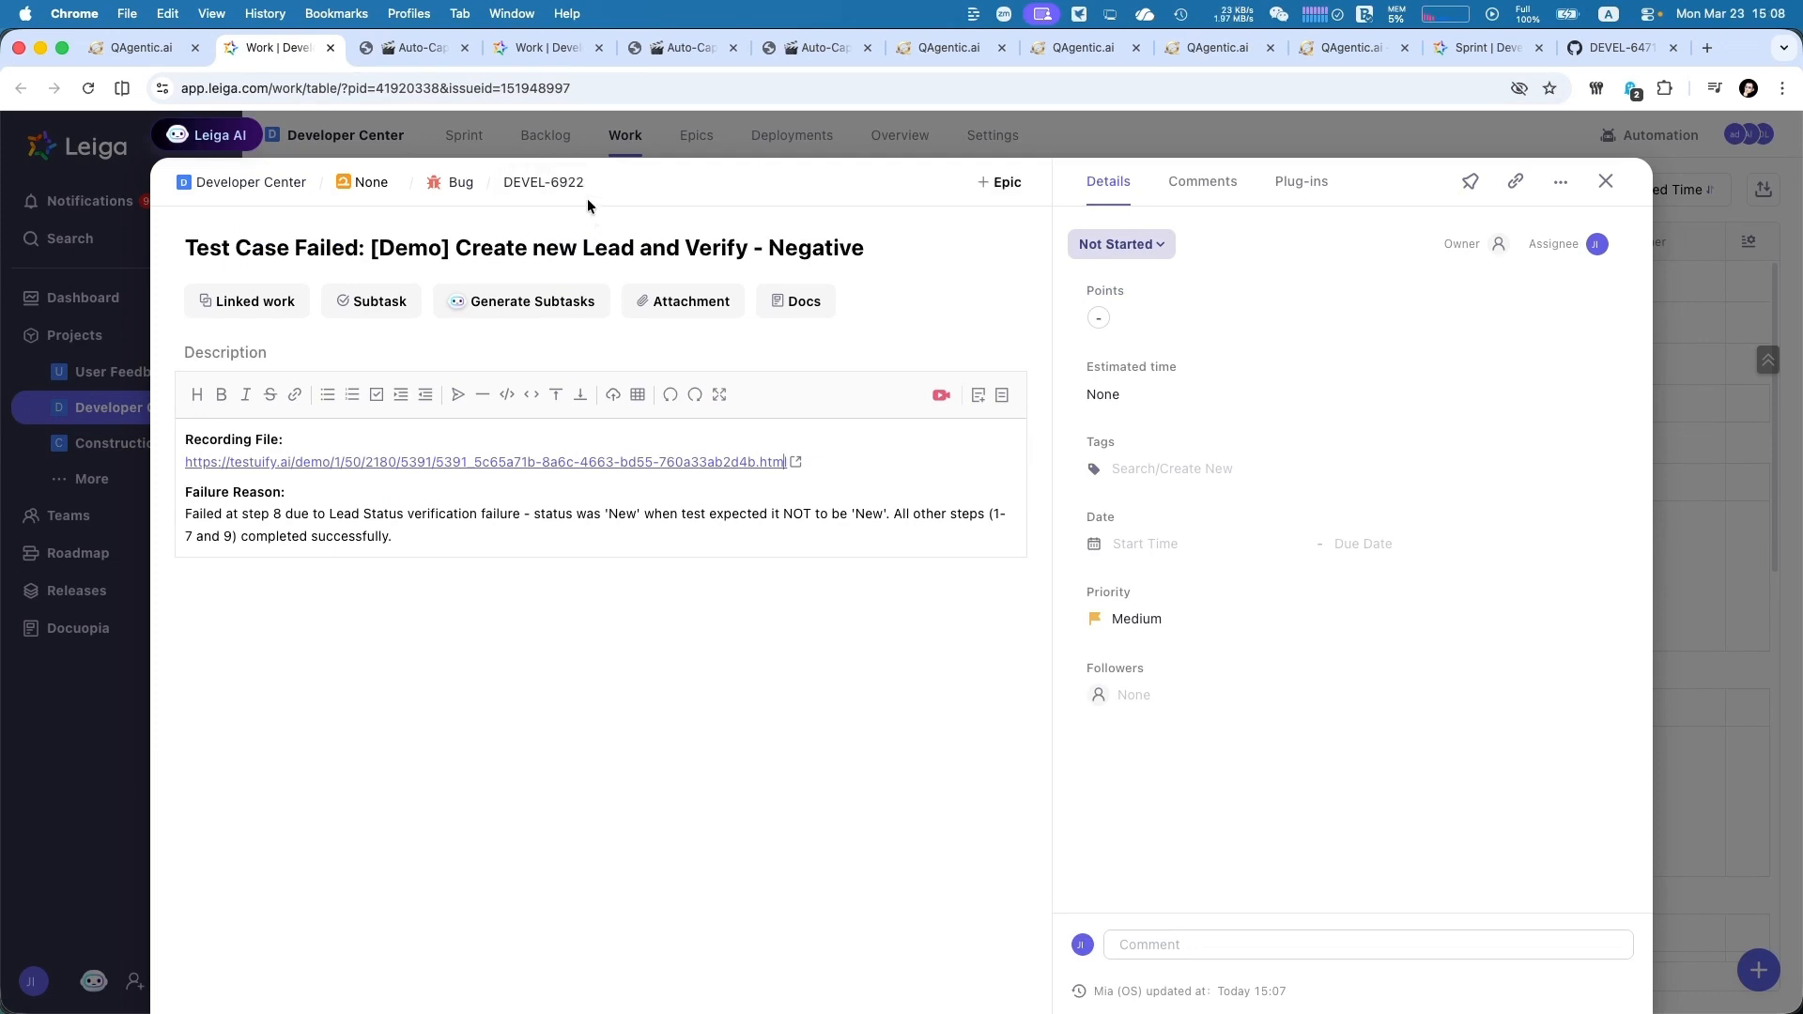
Leave the bug description unedited and assign bug DEVEL-6922 to sprint 2603
{"action": "left_click", "coordinate": [656, 195]}
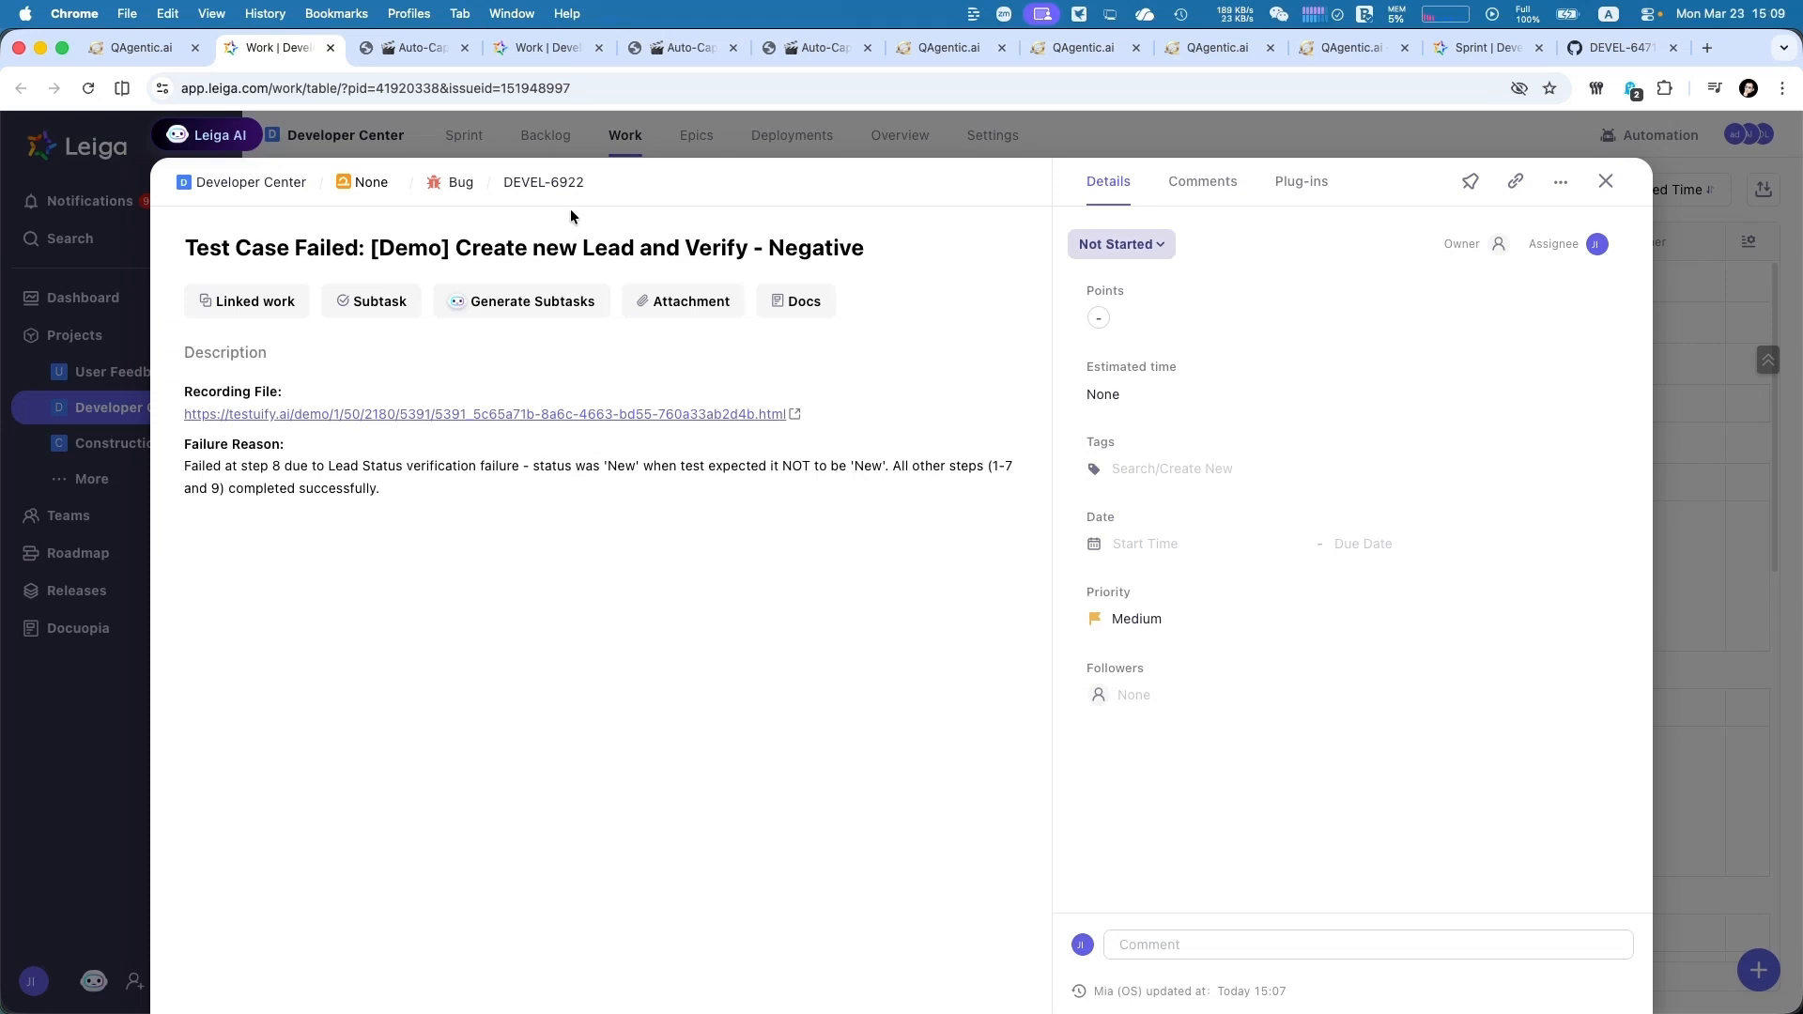
{"action": "left_click", "coordinate": [372, 182]}
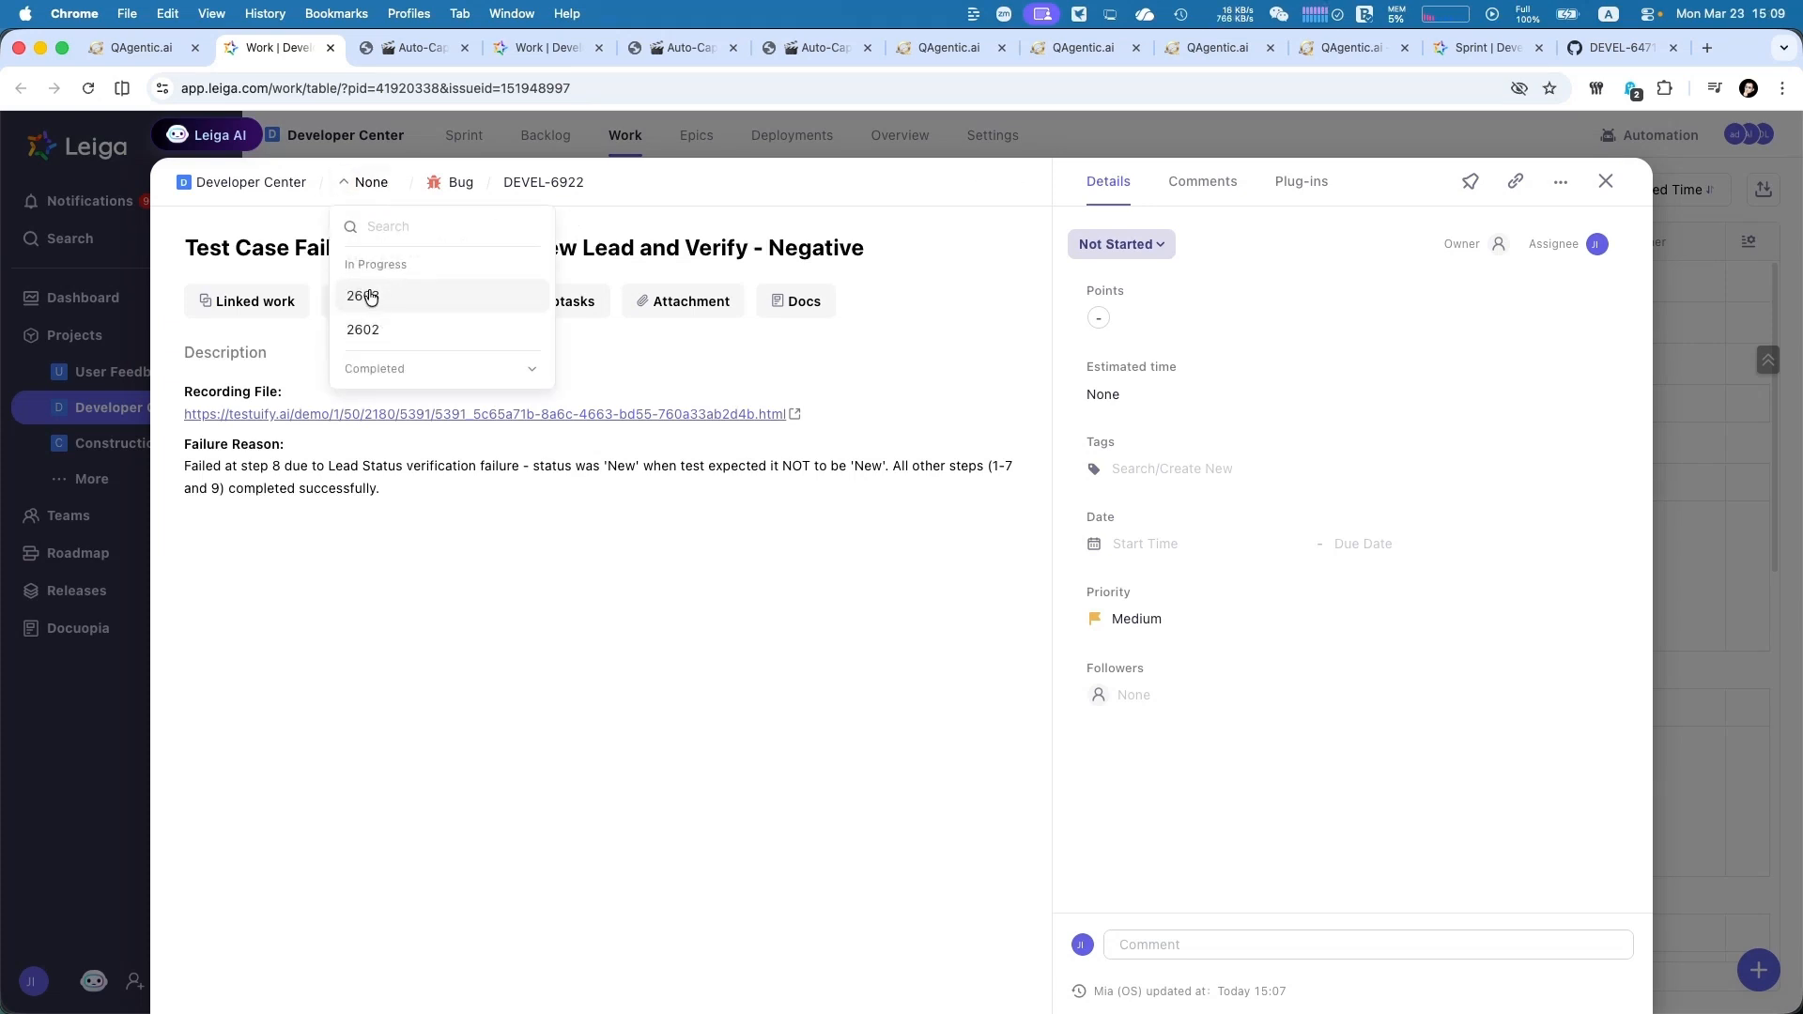
{"action": "left_click", "coordinate": [388, 294]}
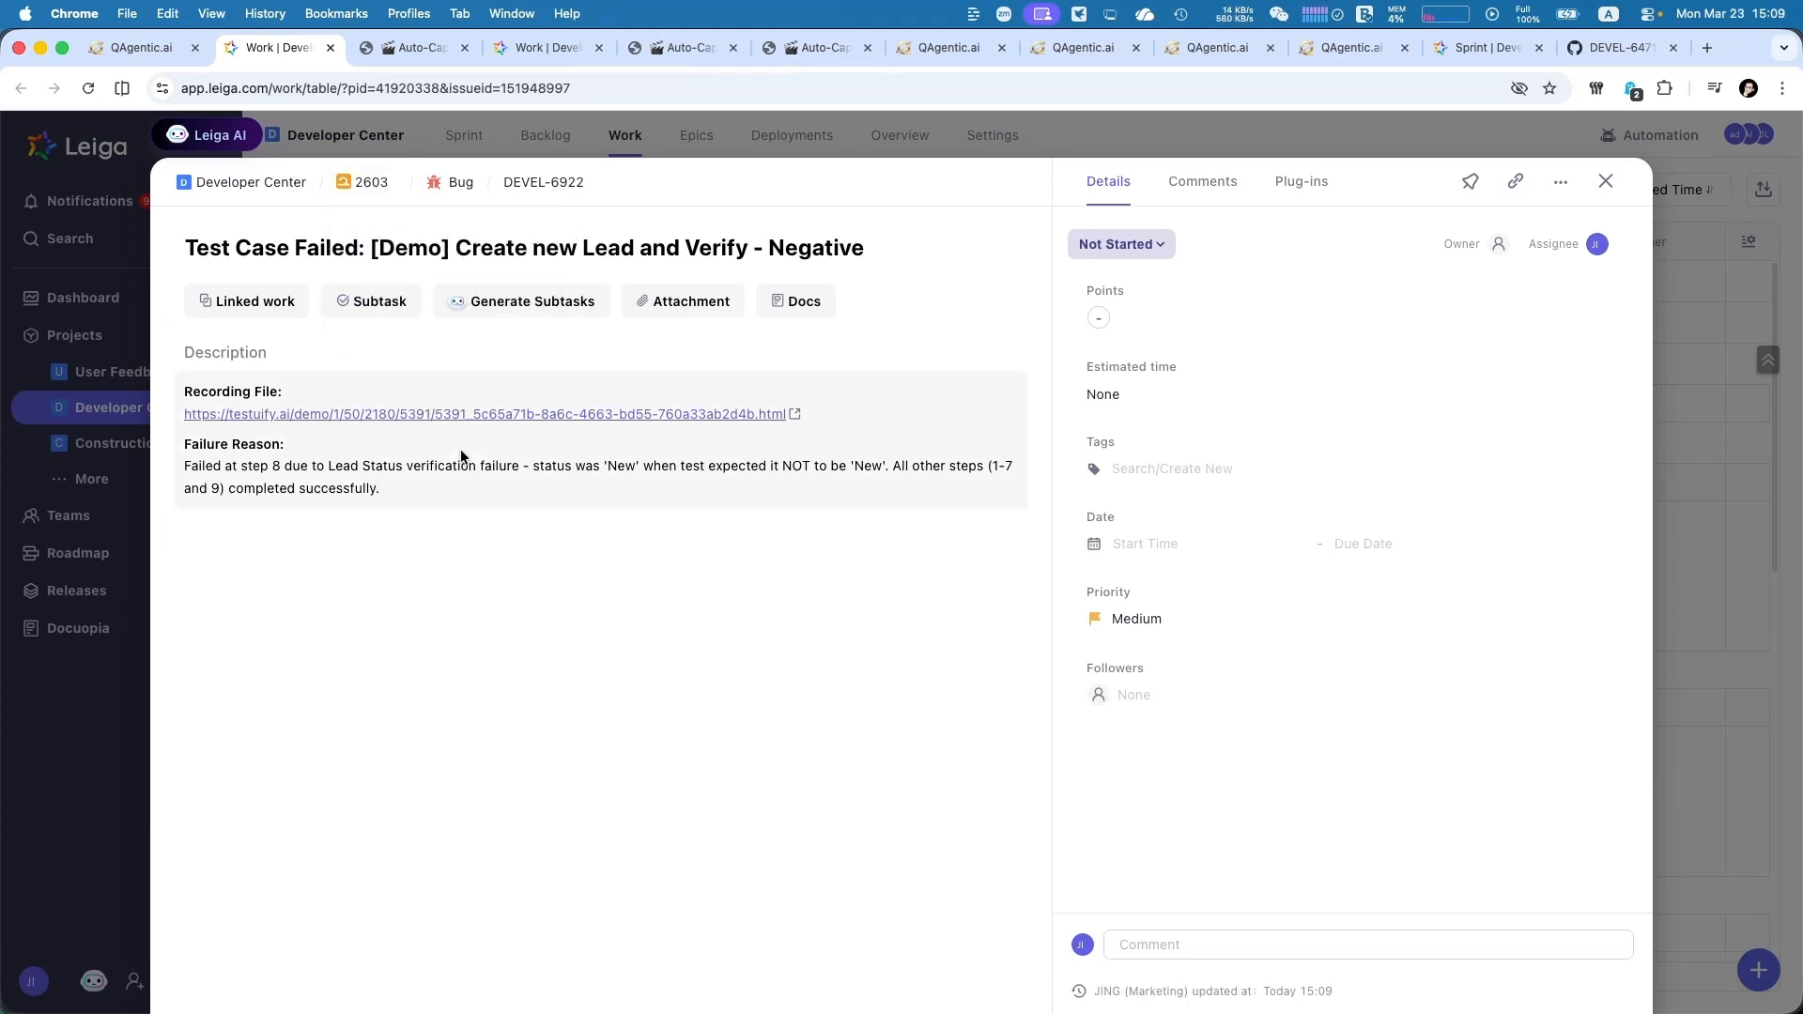
Switch to PyCharm, refresh the Leiga work list, and open the details of bug DEVEL-6922
{"action": "key", "text": "super+Tab"}
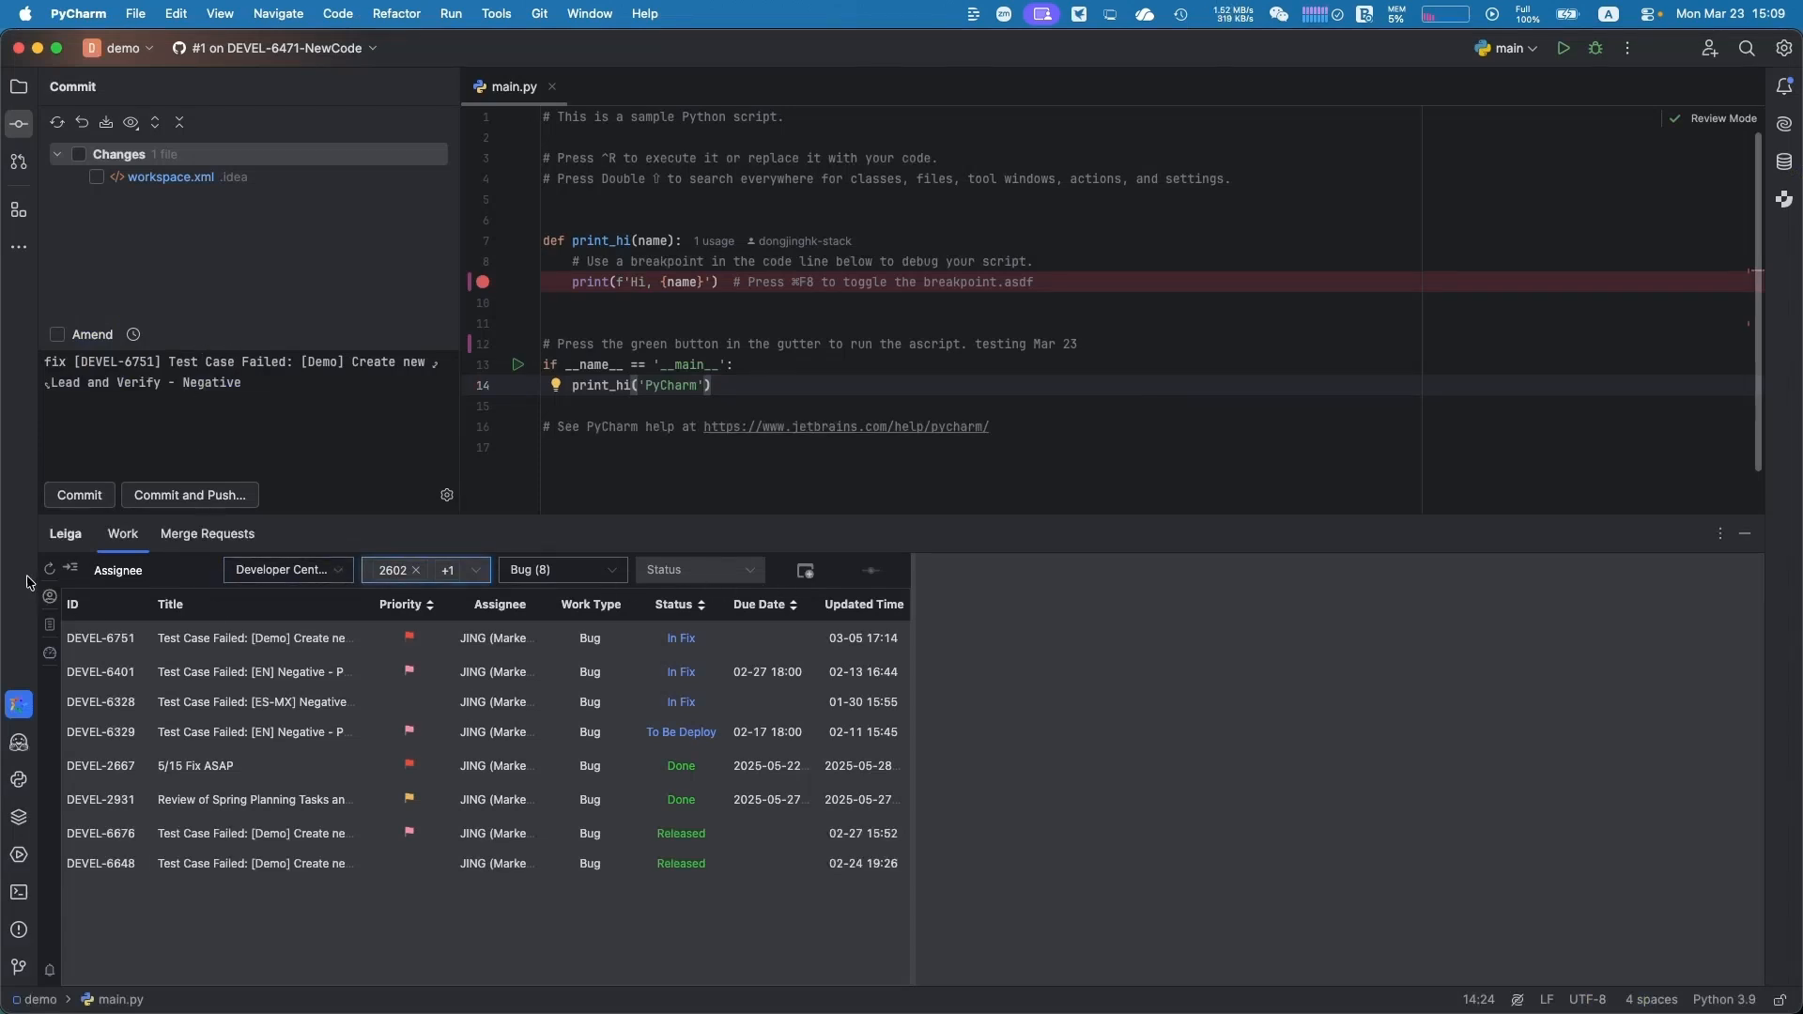
{"action": "left_click", "coordinate": [54, 574]}
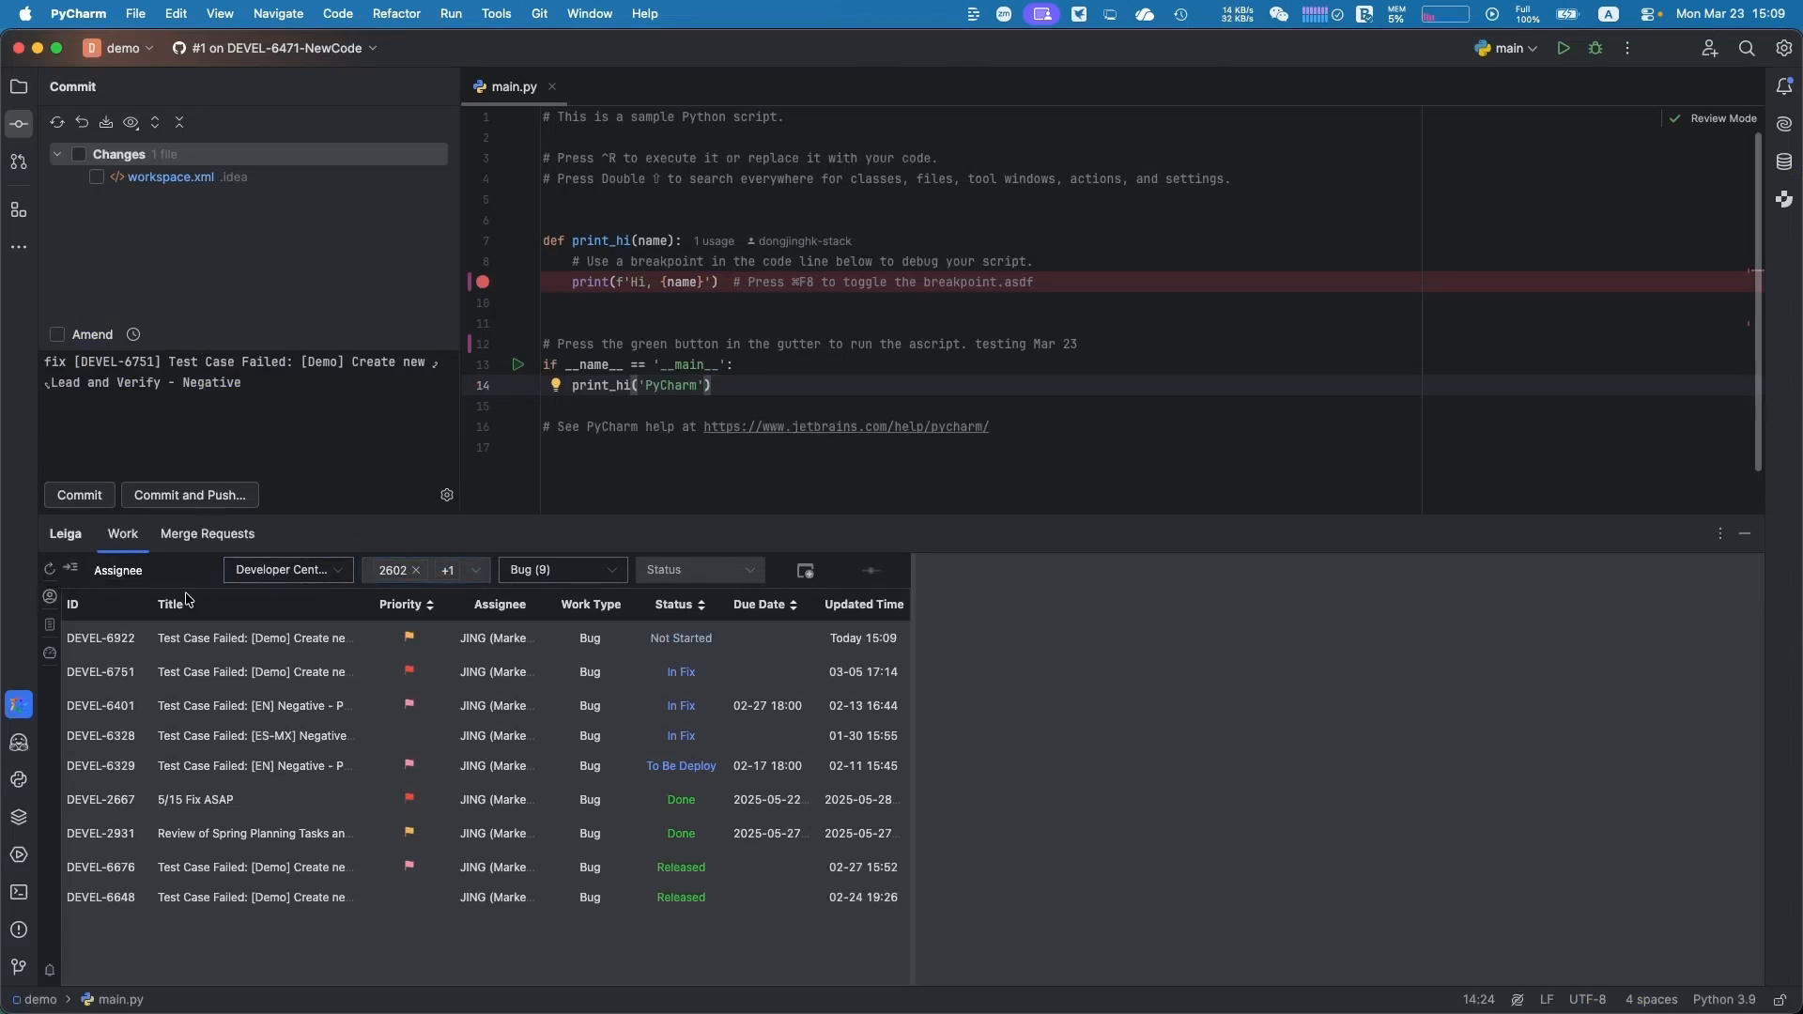
{"action": "left_click", "coordinate": [124, 638]}
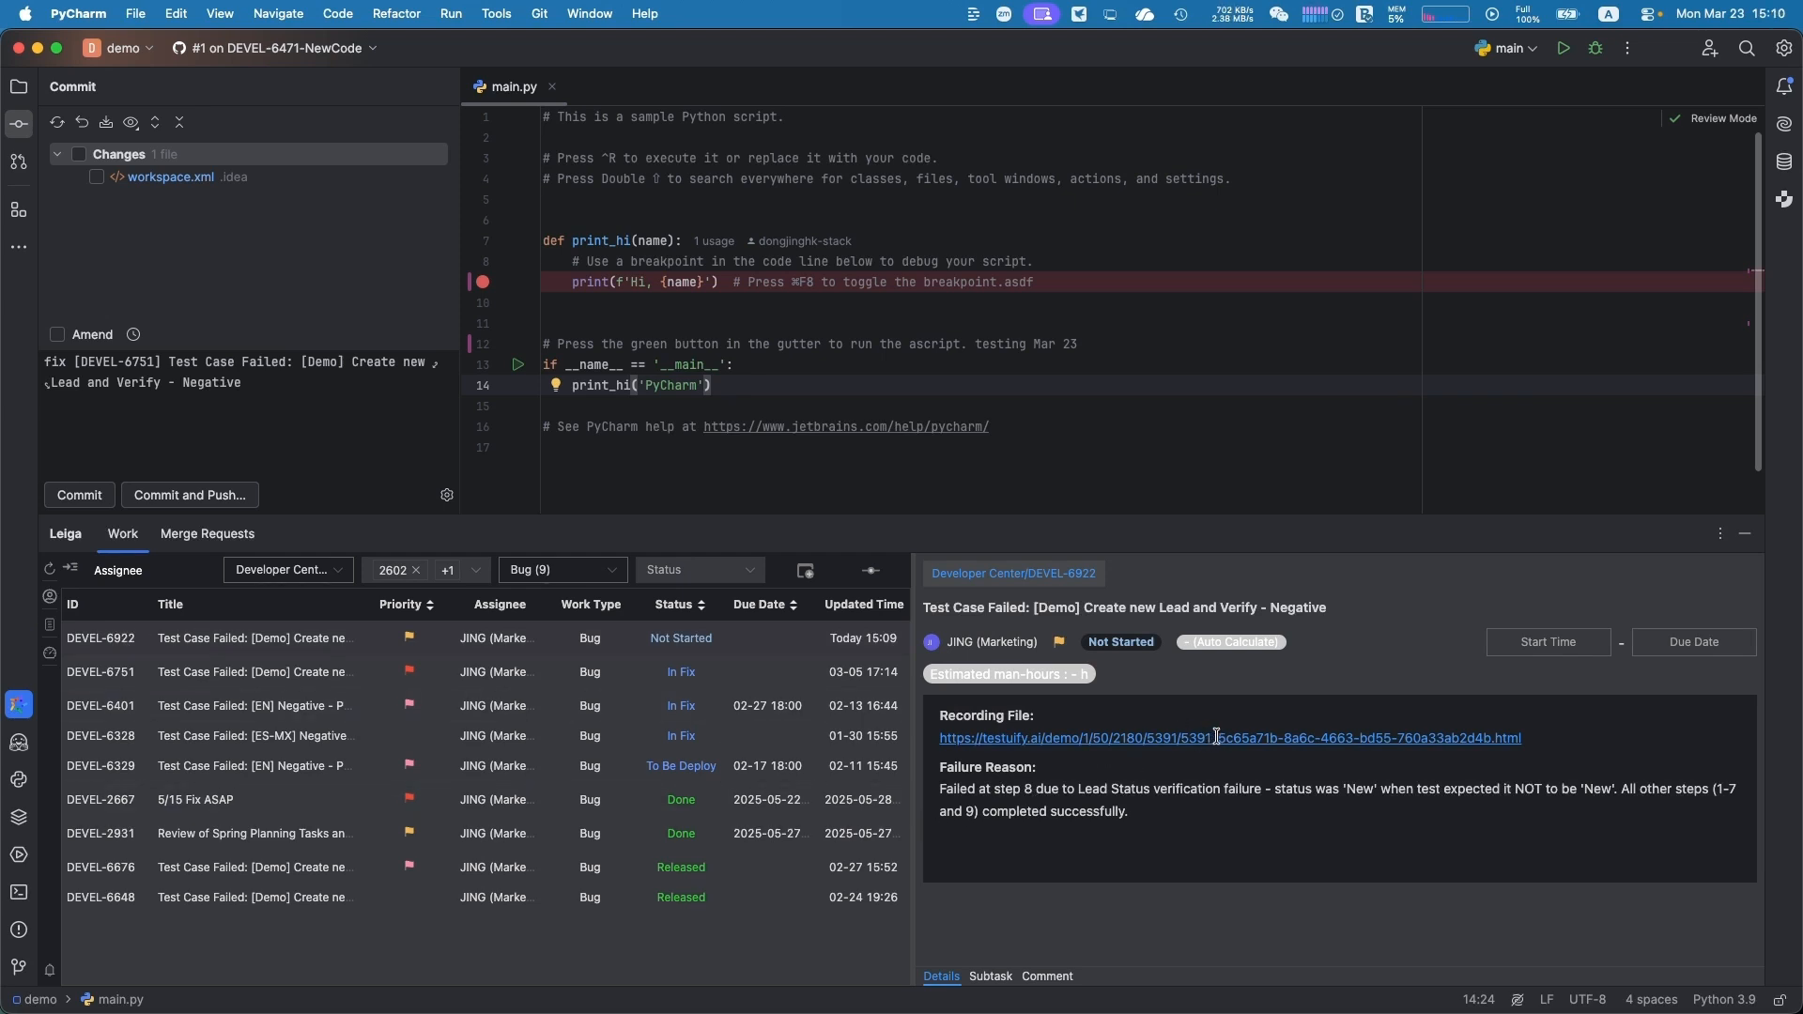
Append ", fix bug" to the comment on line 12 of main.py
{"action": "left_click", "coordinate": [1138, 345]}
{"action": "type", "text": ","}
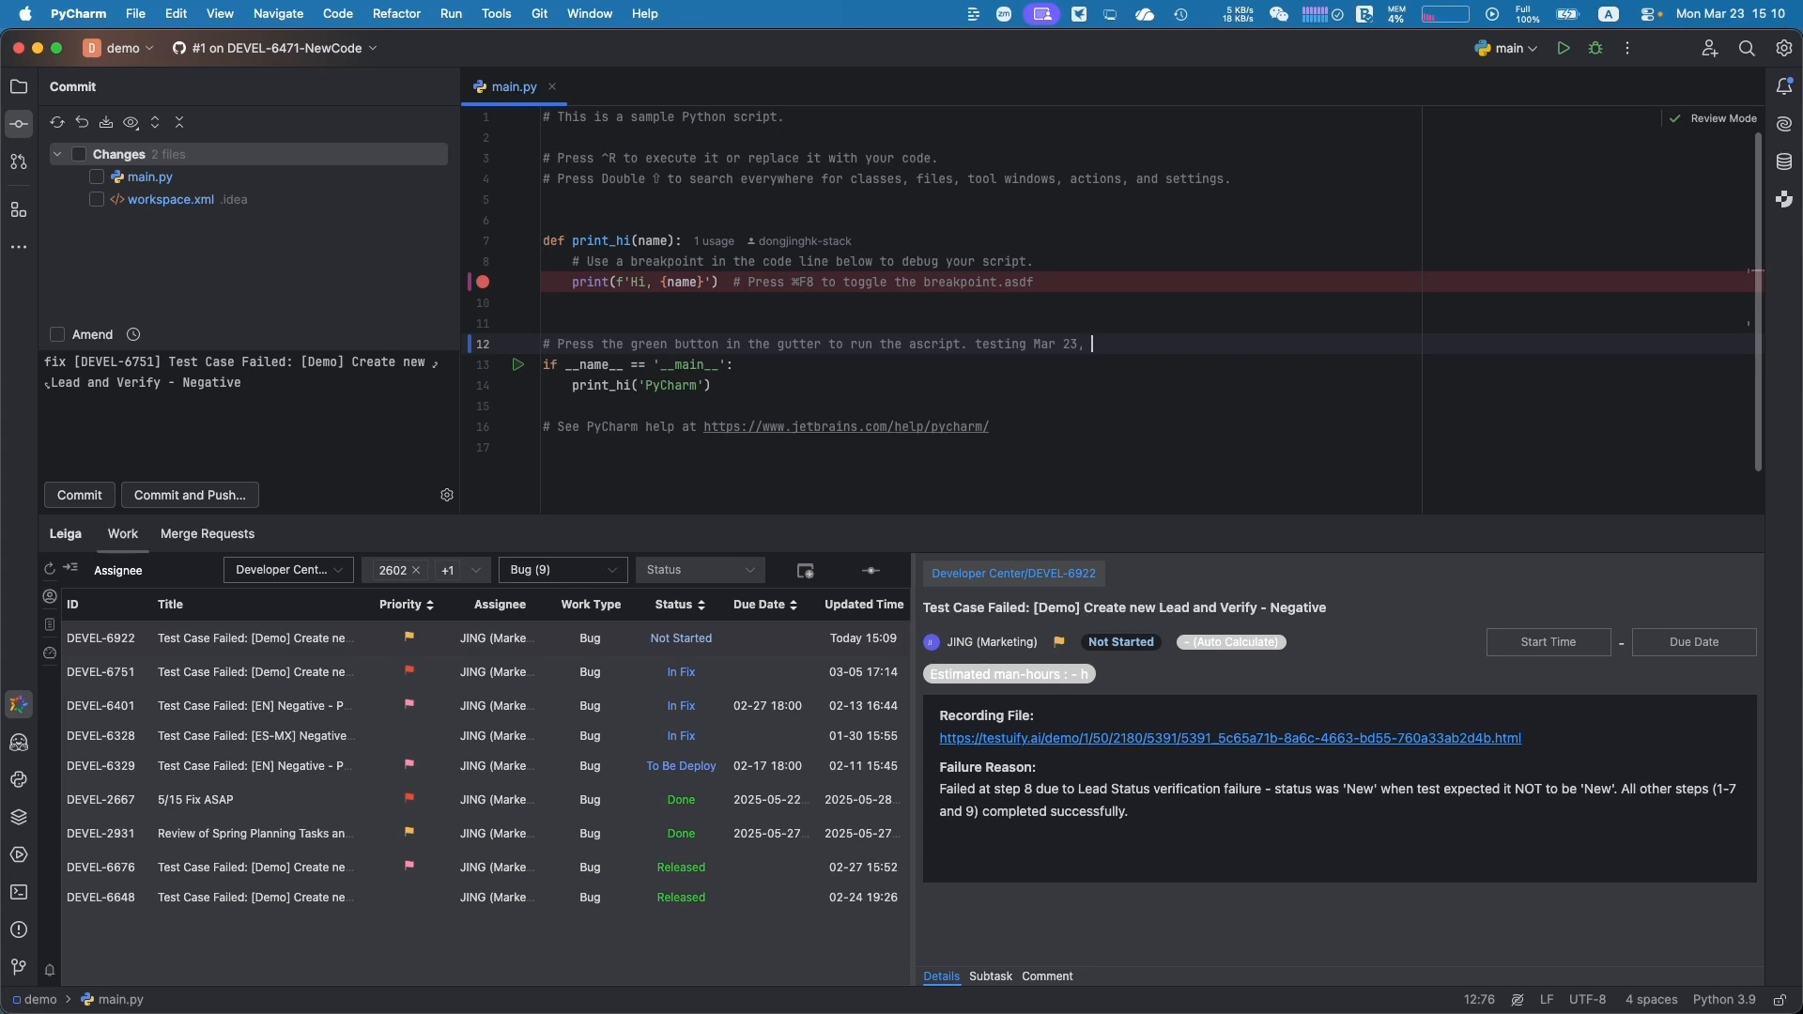
{"action": "type", "text": "fix bug"}
Fill in the commit message for DEVEL-6922 from the Leiga-bugfix template, and commit and push all changed files
{"action": "left_click", "coordinate": [312, 642]}
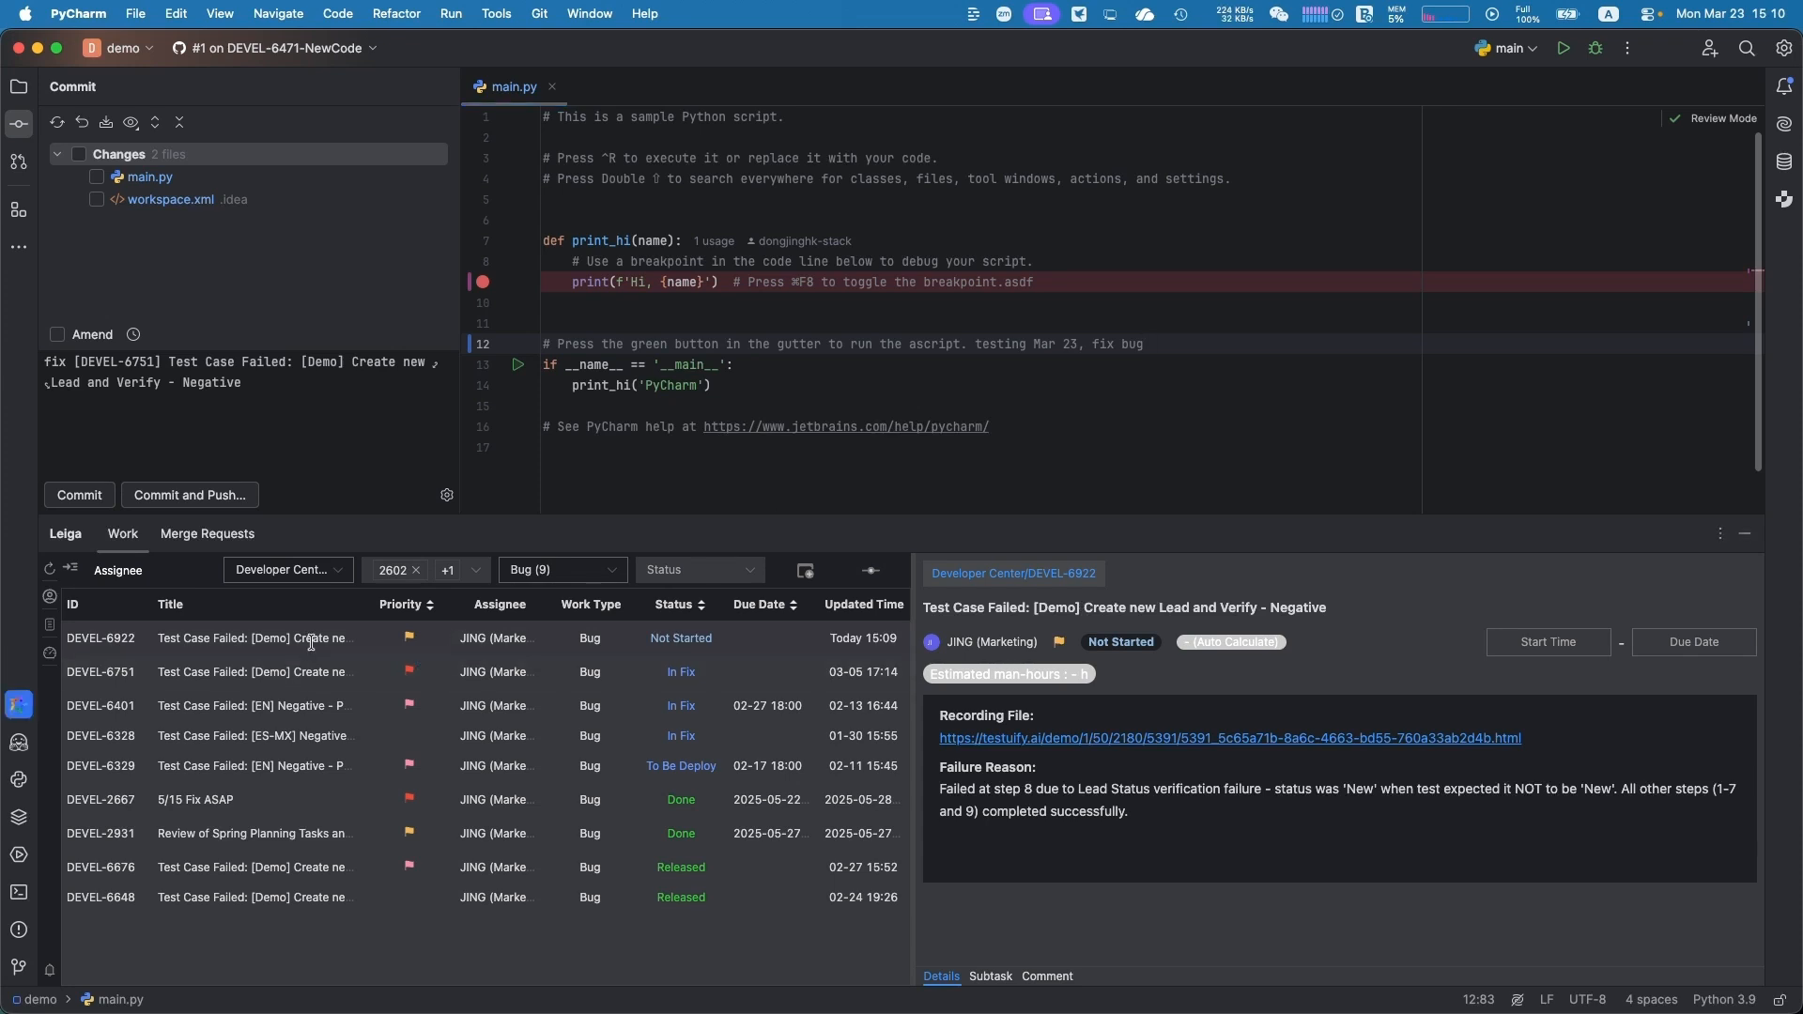
{"action": "left_click", "coordinate": [864, 581]}
{"action": "left_click_drag", "start_coordinate": [863, 608], "coordinate": [684, 580]}
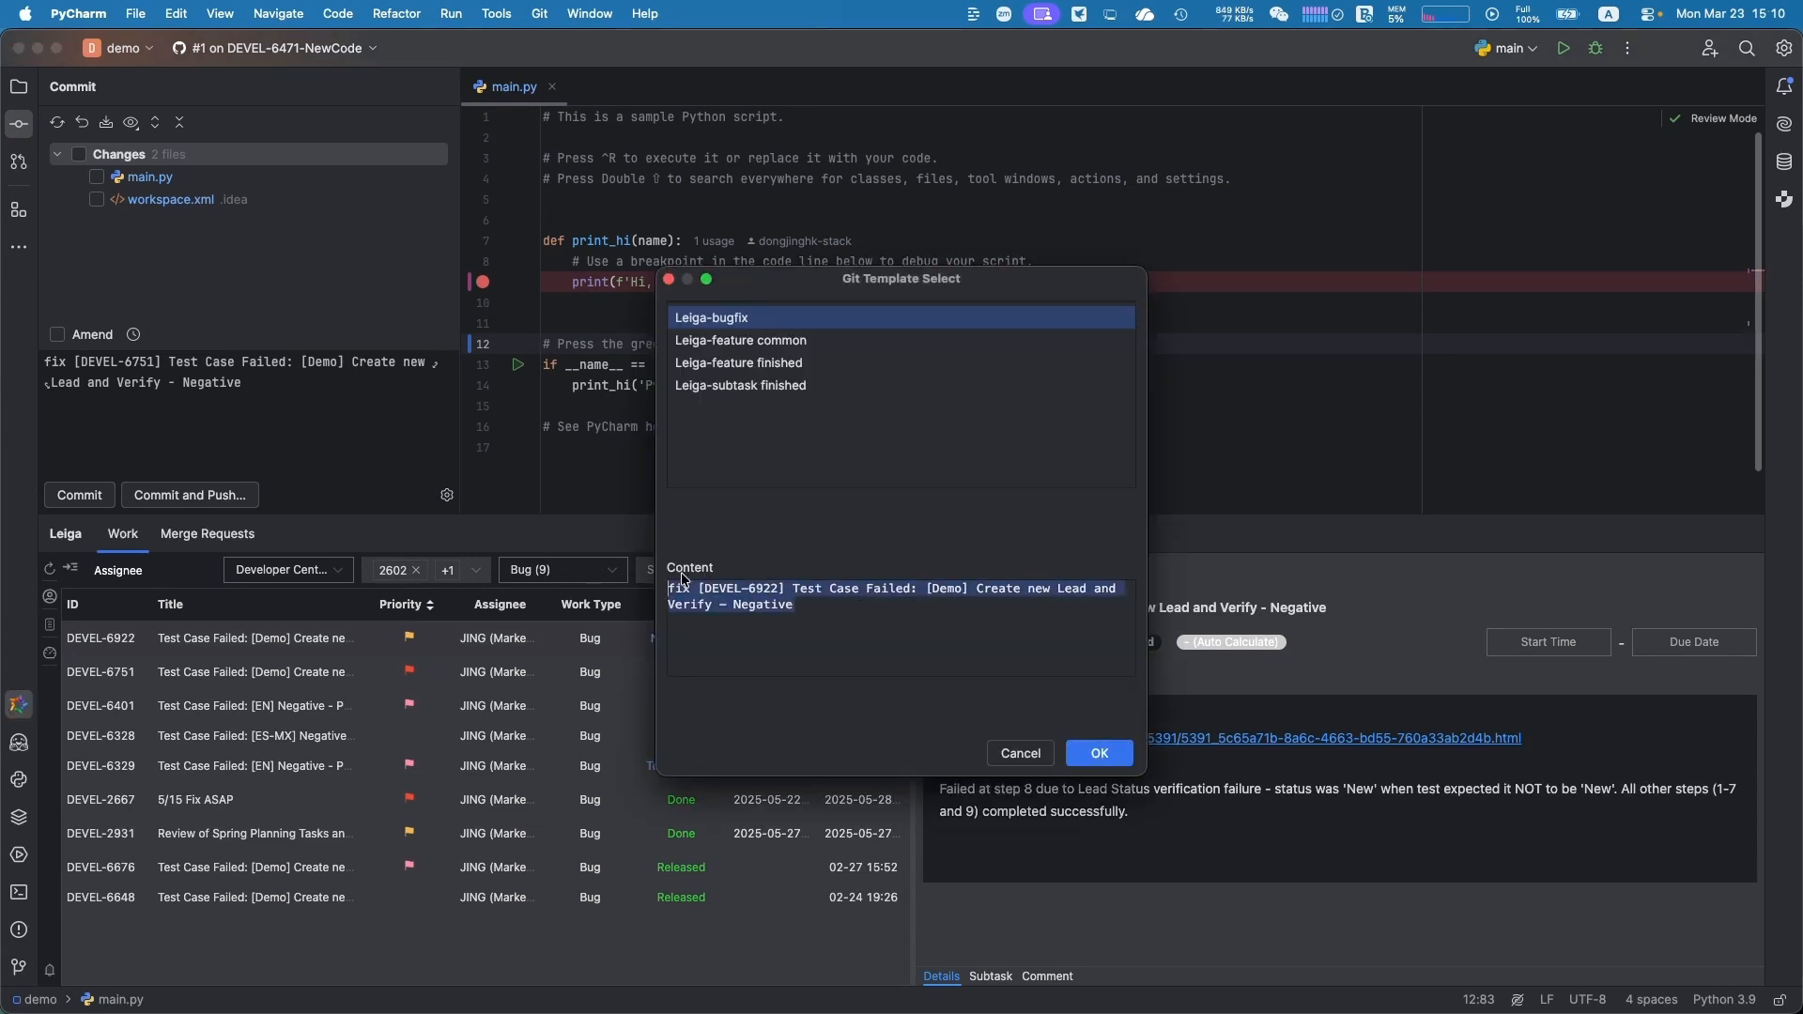
{"action": "left_click", "coordinate": [1099, 754]}
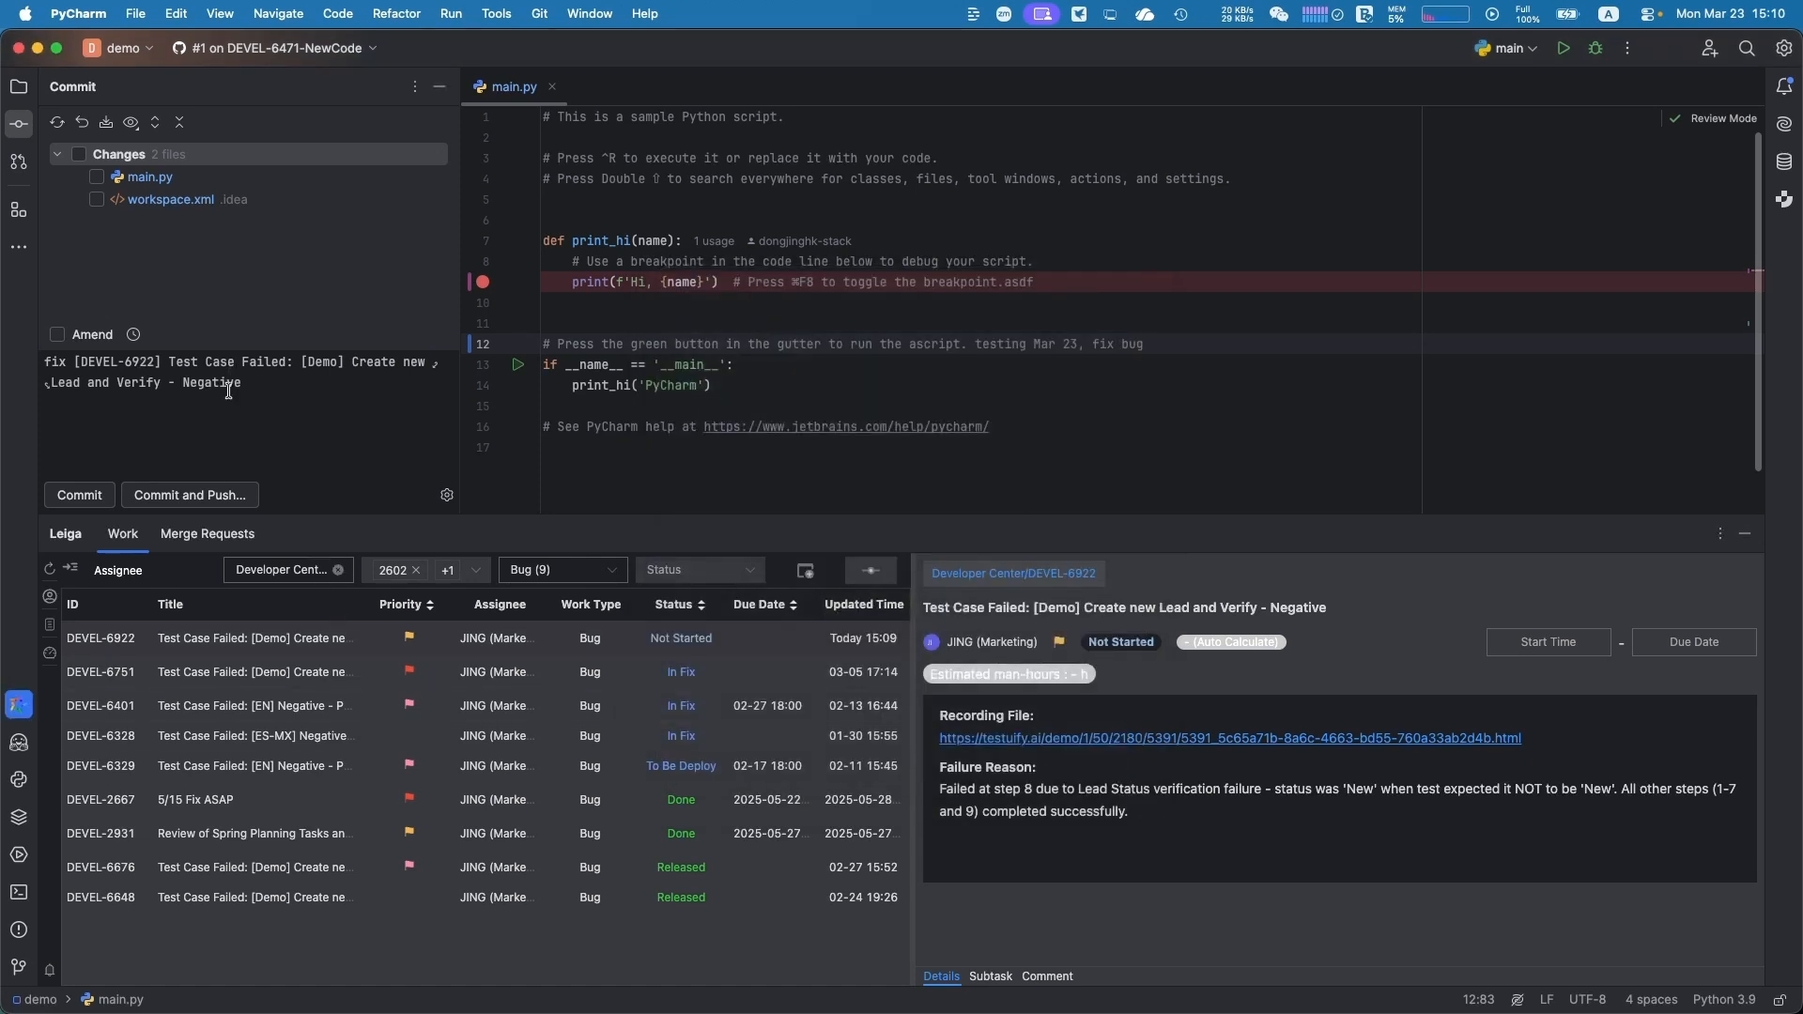
{"action": "left_click", "coordinate": [80, 154]}
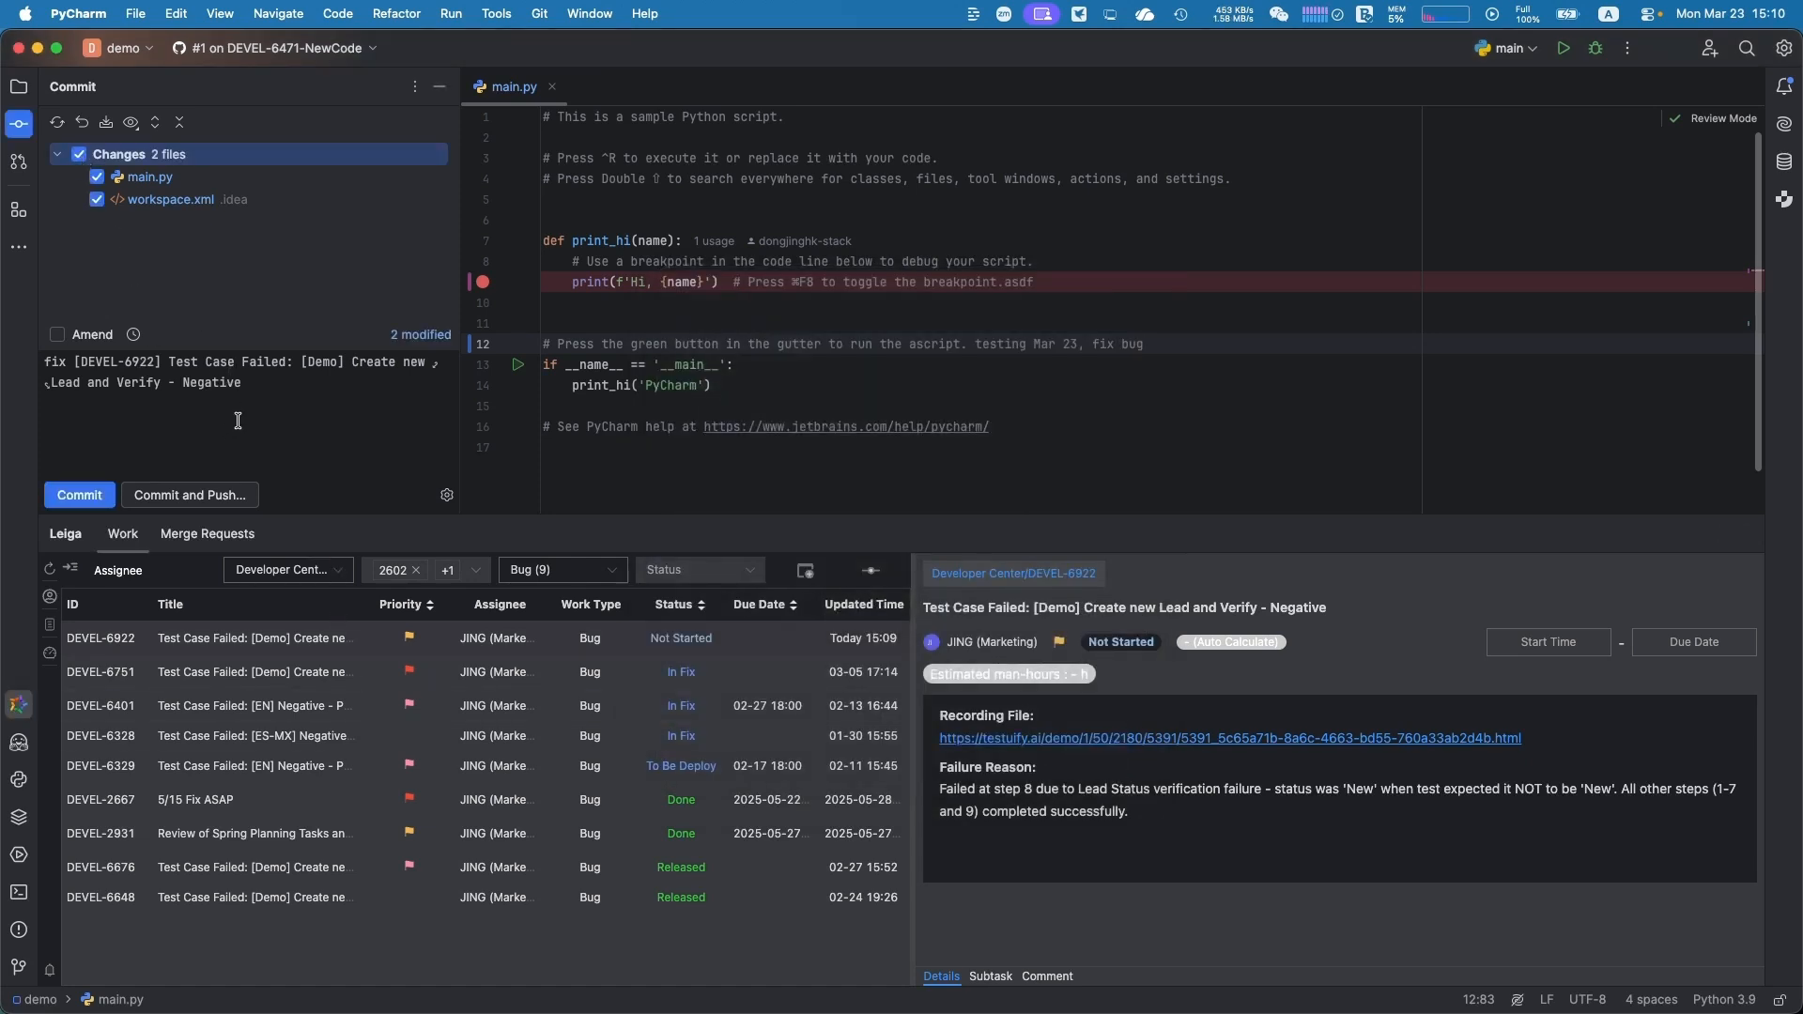
{"action": "left_click", "coordinate": [204, 495]}
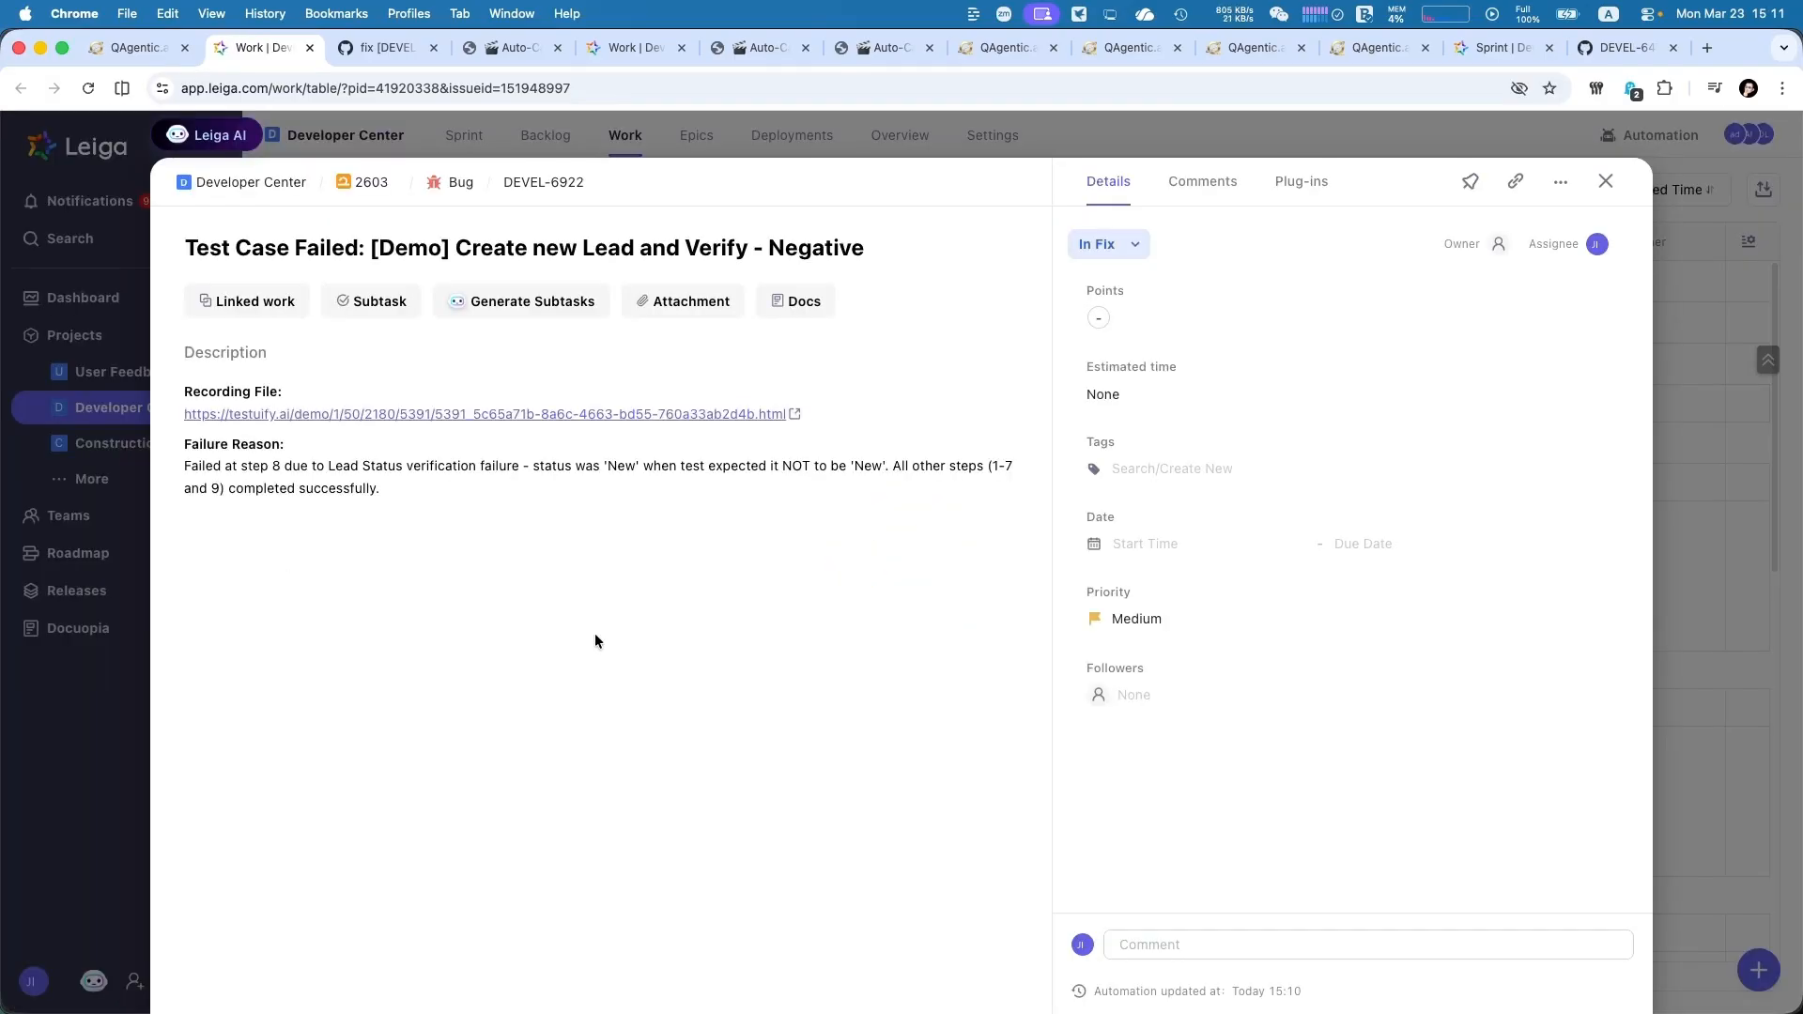
Back in Leiga, review the commit log and the status update history of bug DEVEL-6922
{"action": "left_click", "coordinate": [1320, 184]}
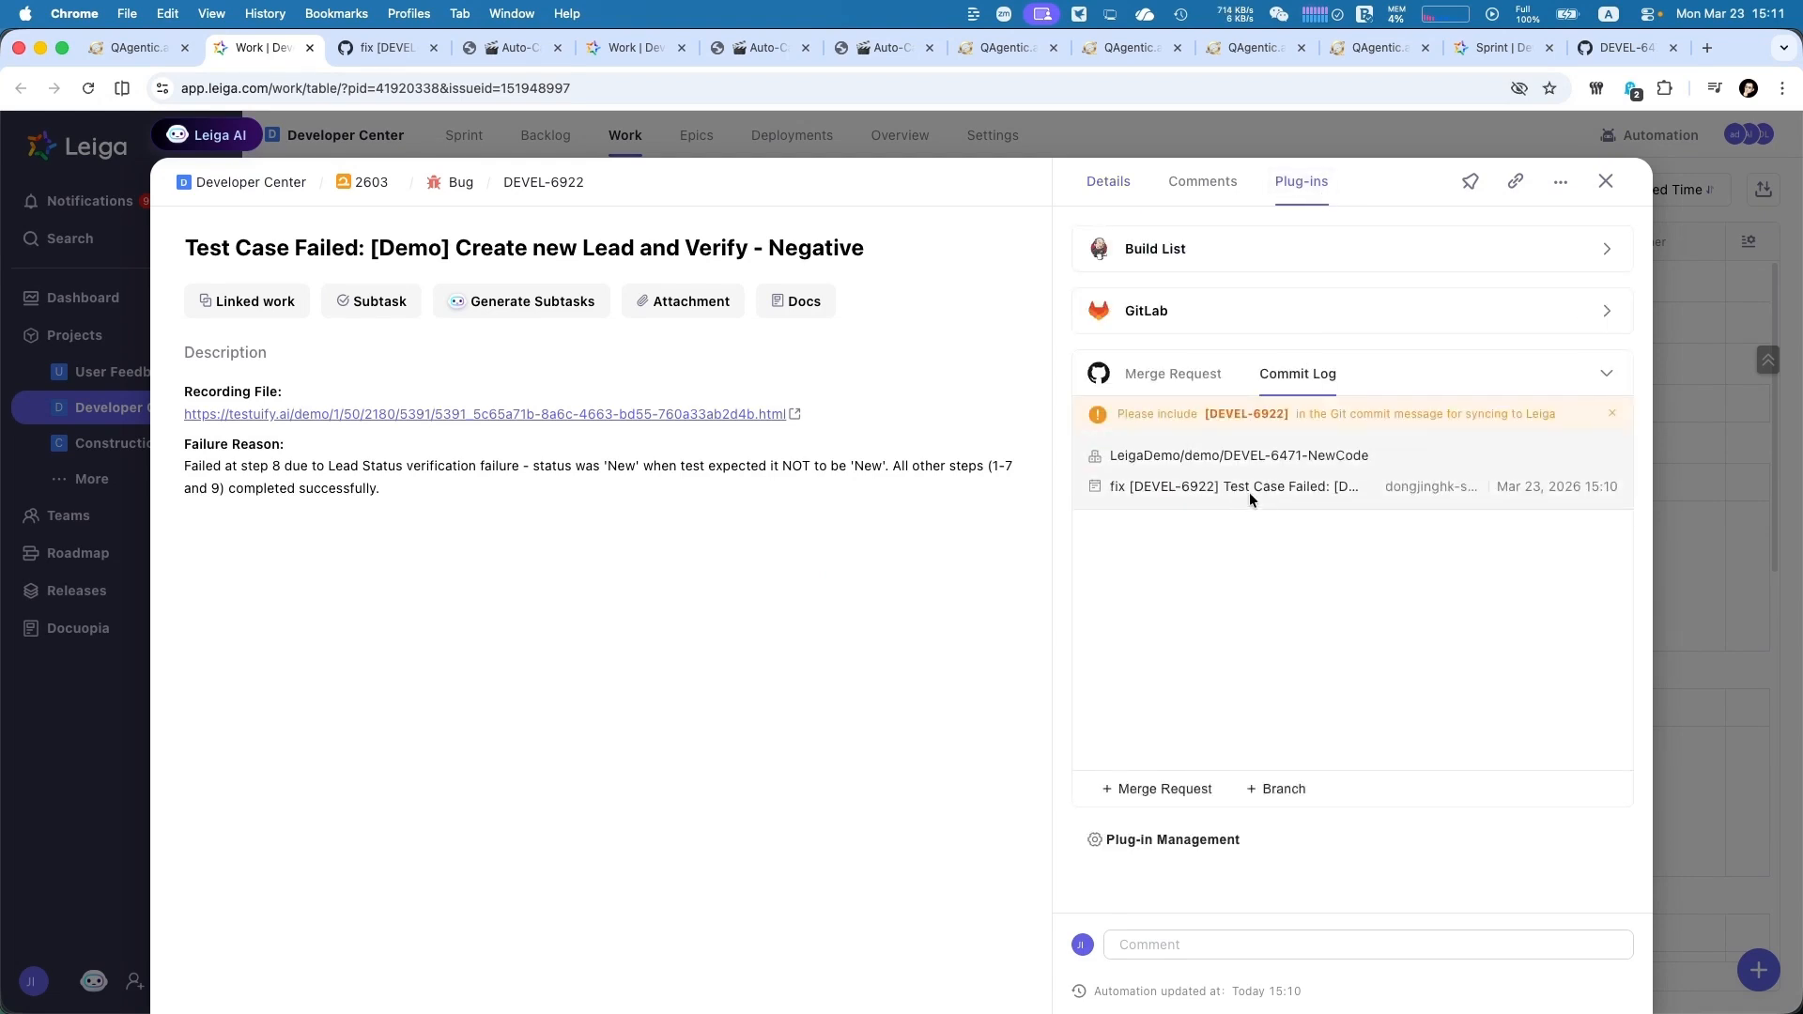
{"action": "left_click", "coordinate": [1108, 181]}
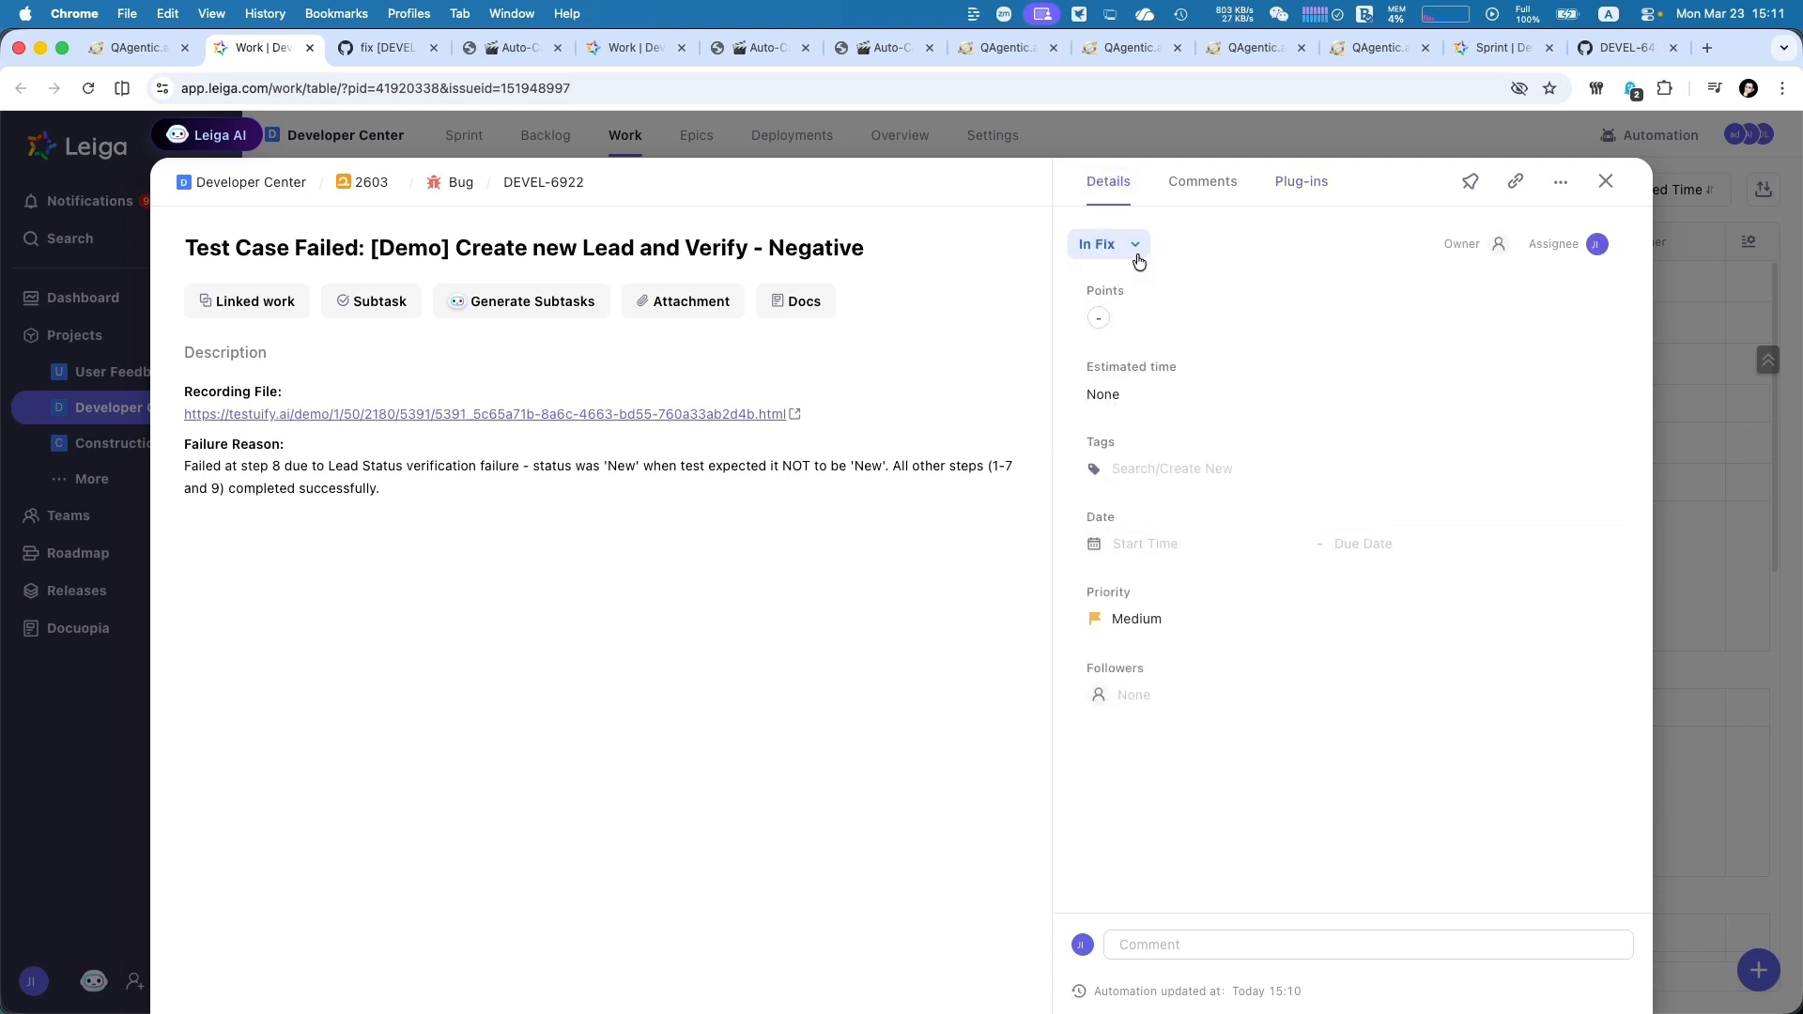
{"action": "left_click", "coordinate": [1147, 988]}
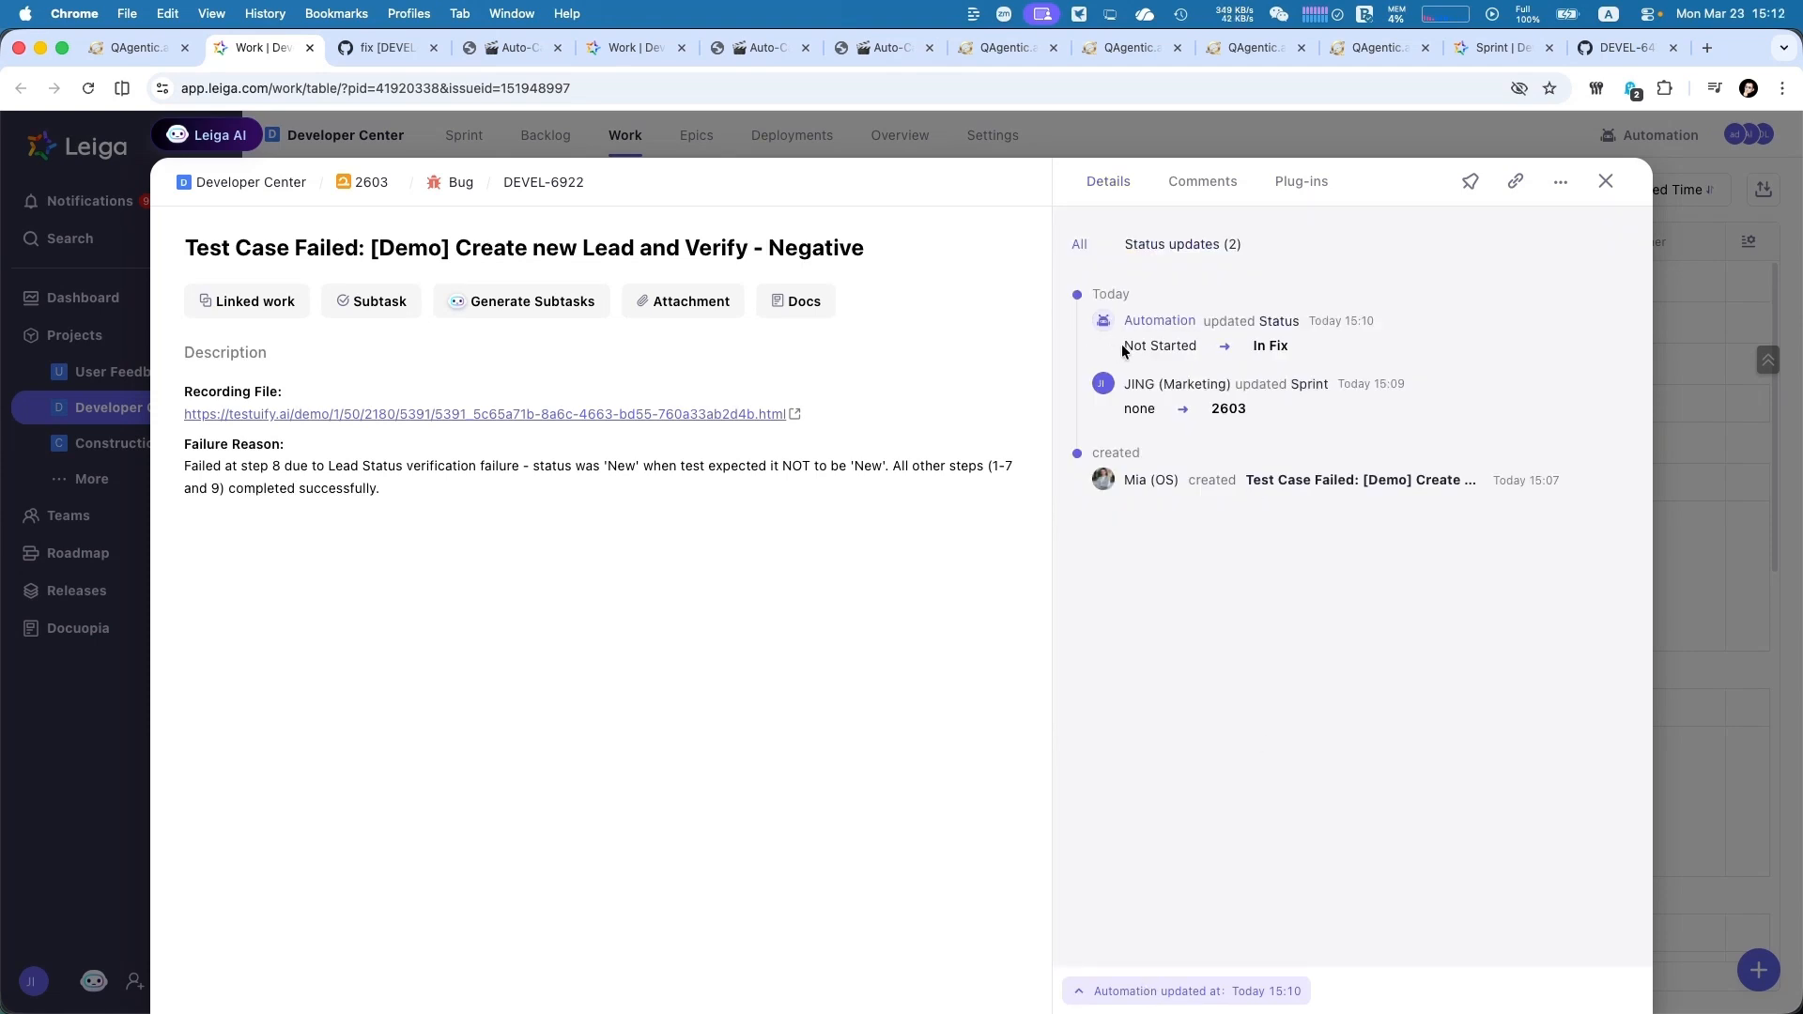
{"action": "left_click_drag", "start_coordinate": [1120, 345], "coordinate": [1293, 351]}
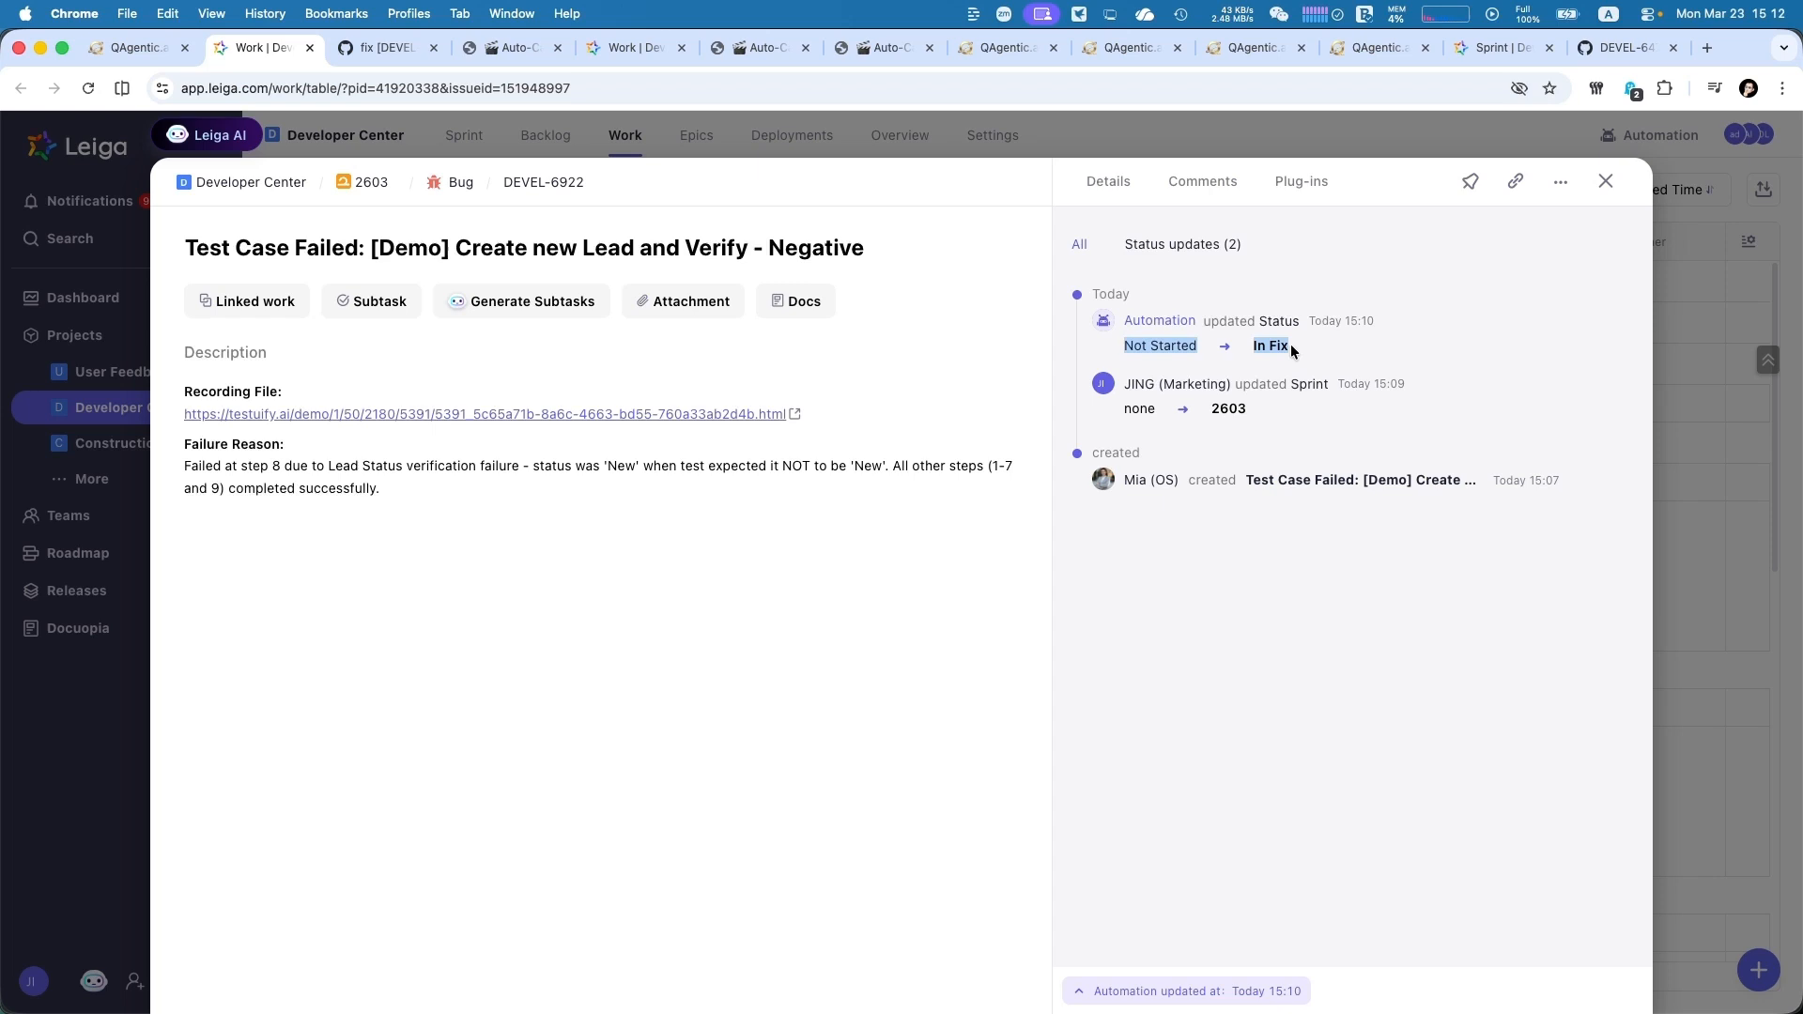
{"action": "left_click", "coordinate": [1364, 242]}
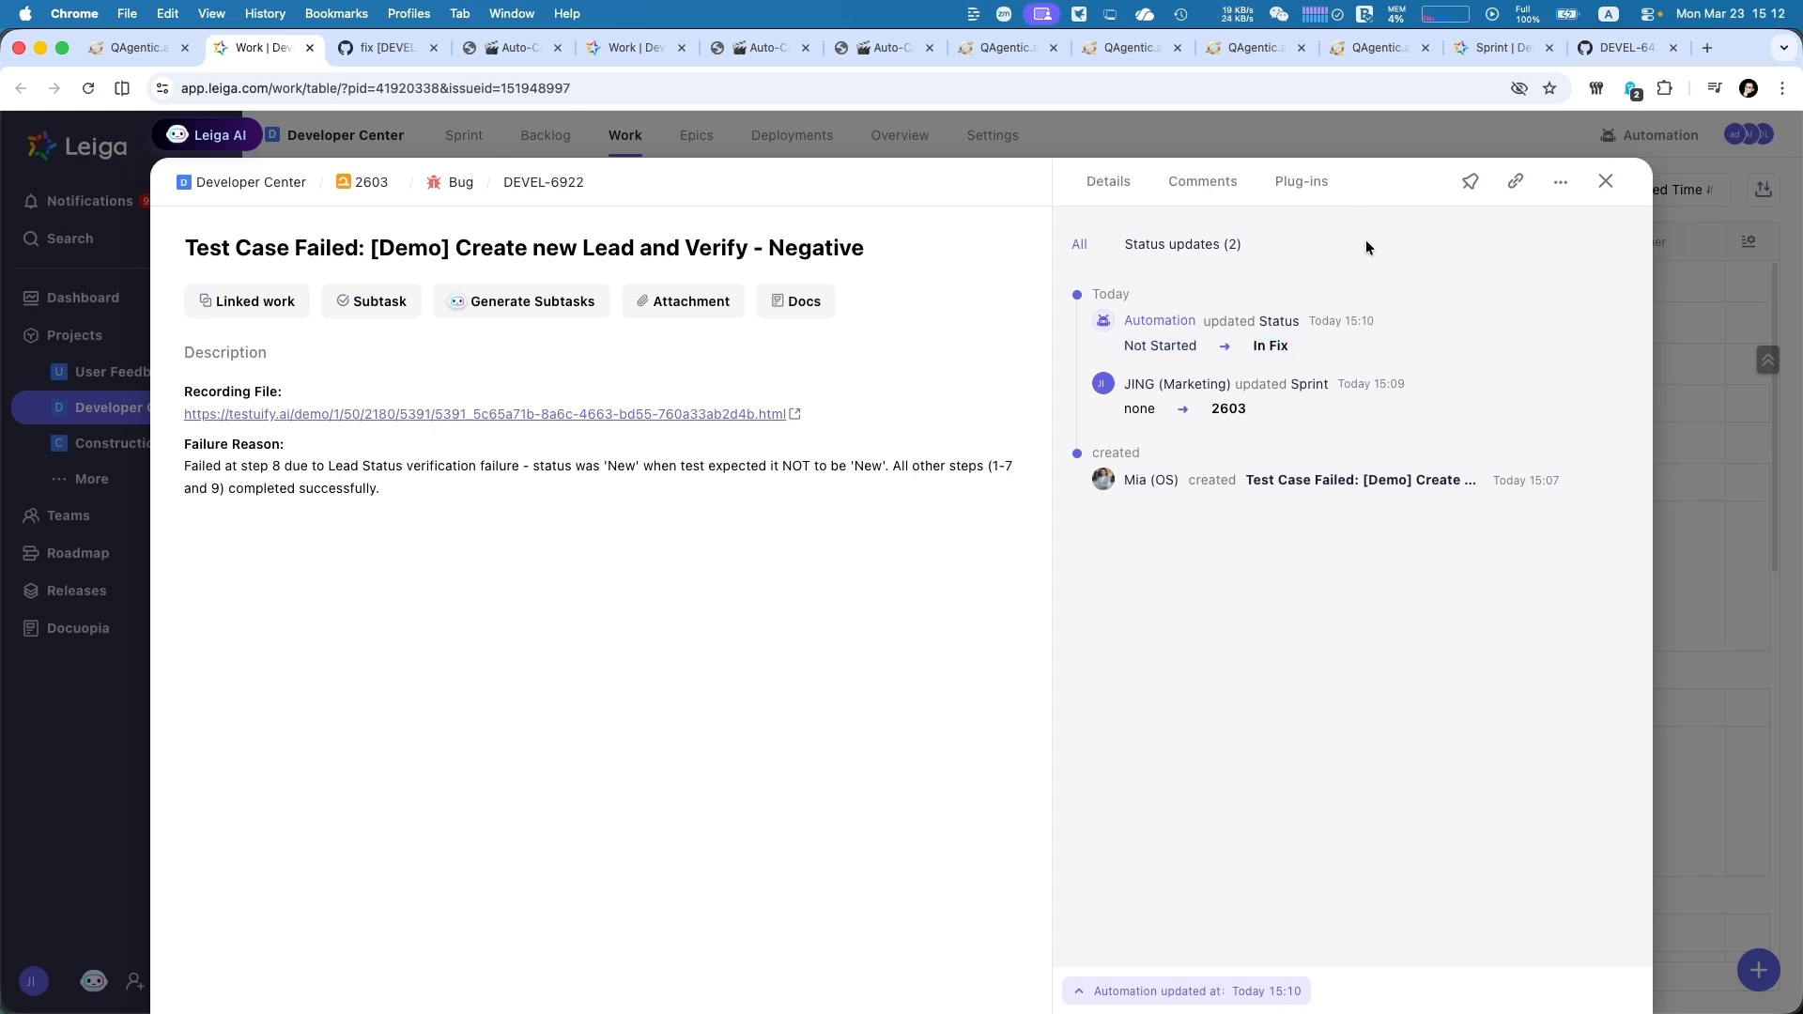
Close the bug DEVEL-6922 details and open the Leiga dashboard
{"action": "left_click", "coordinate": [1606, 181]}
{"action": "left_click", "coordinate": [109, 298]}
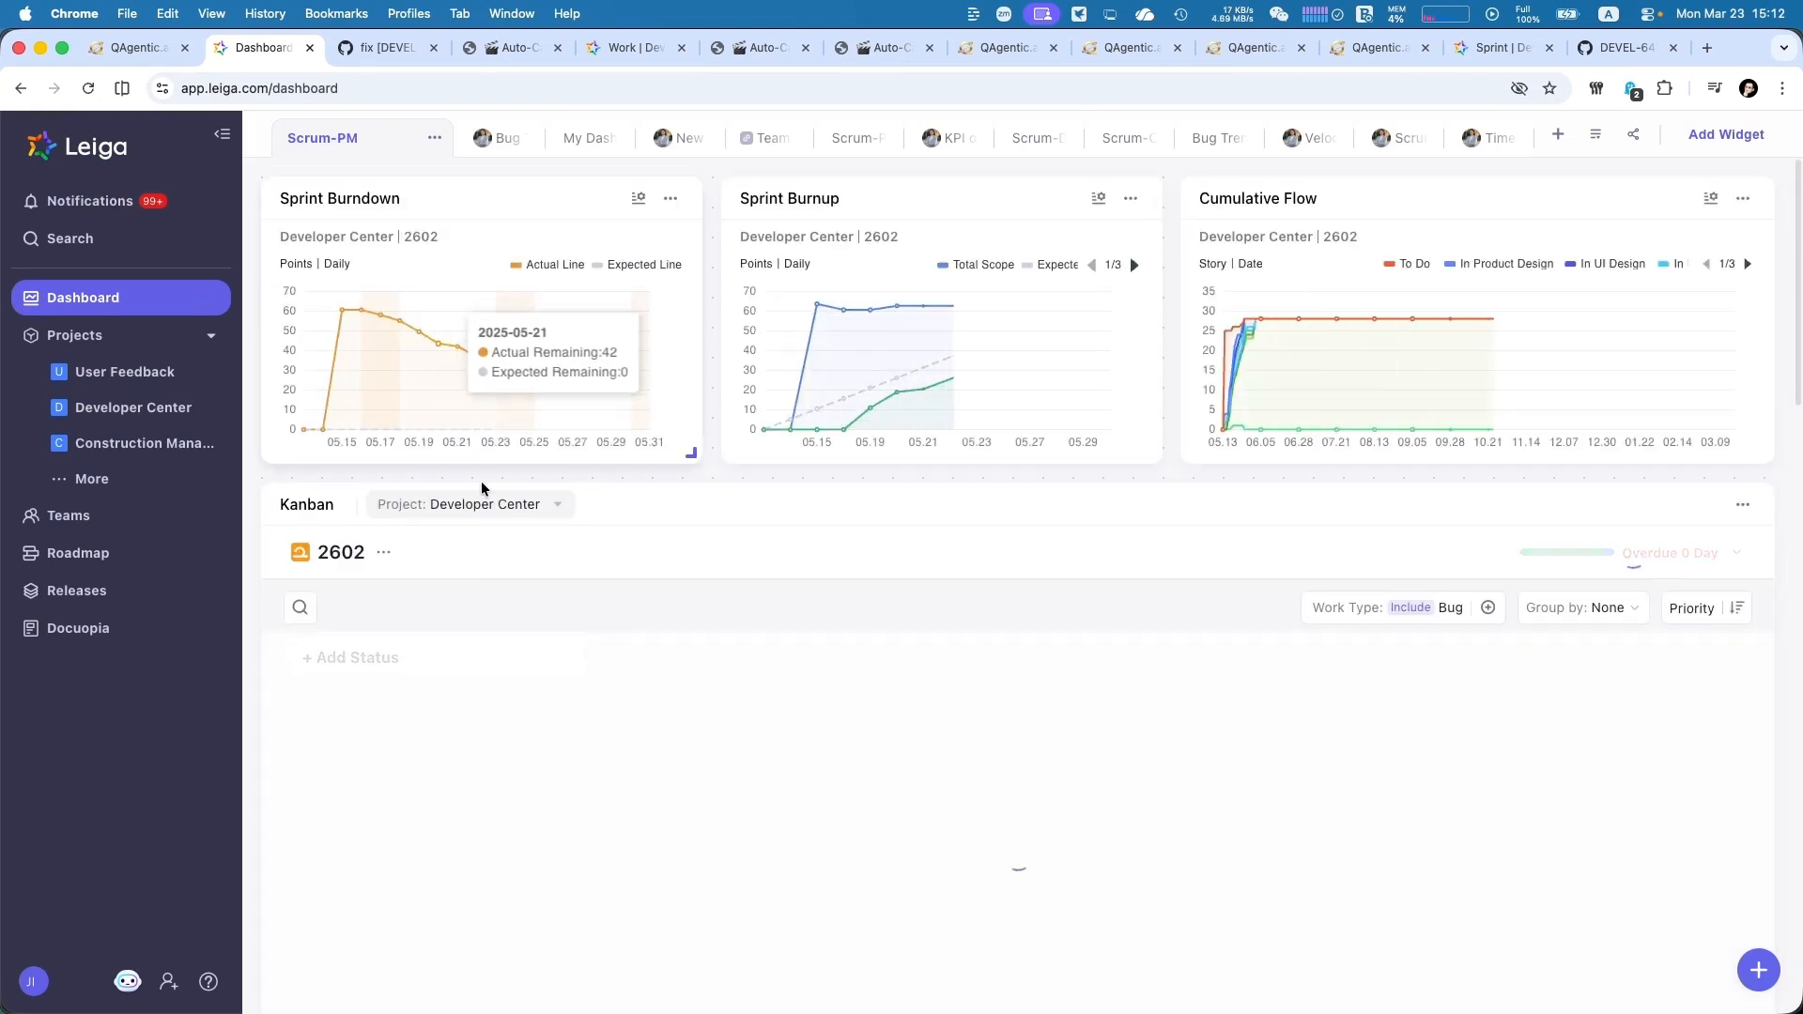